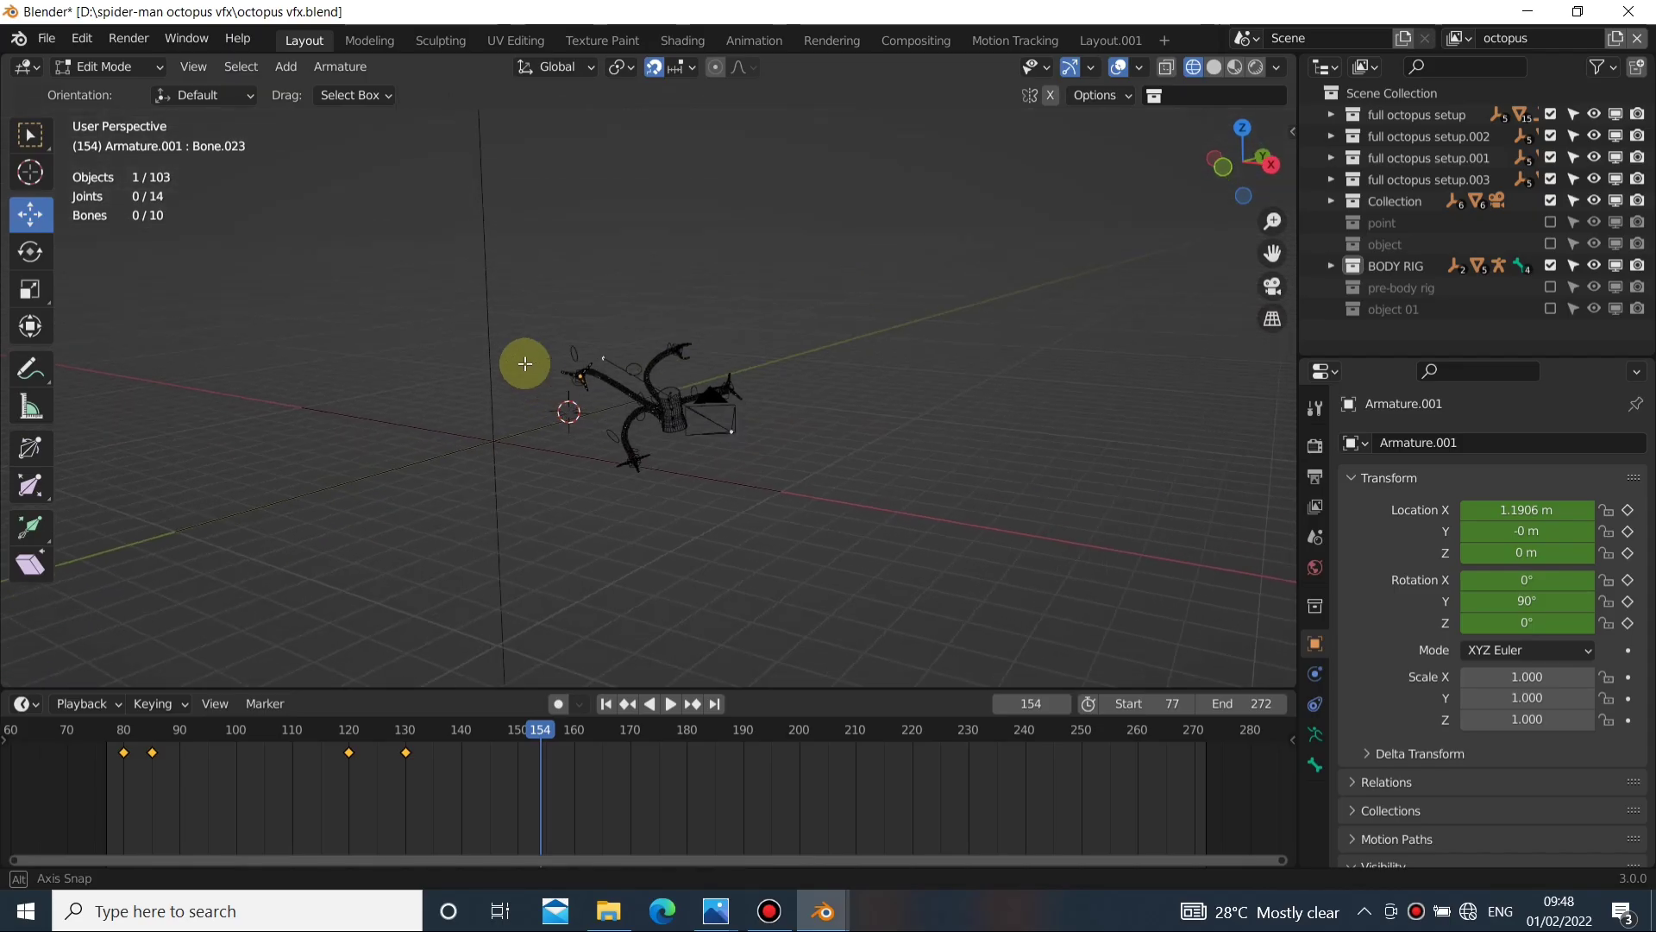
Switch to the camera view and play the octopus arm animation over the footage from the first frame
key(KP_0)
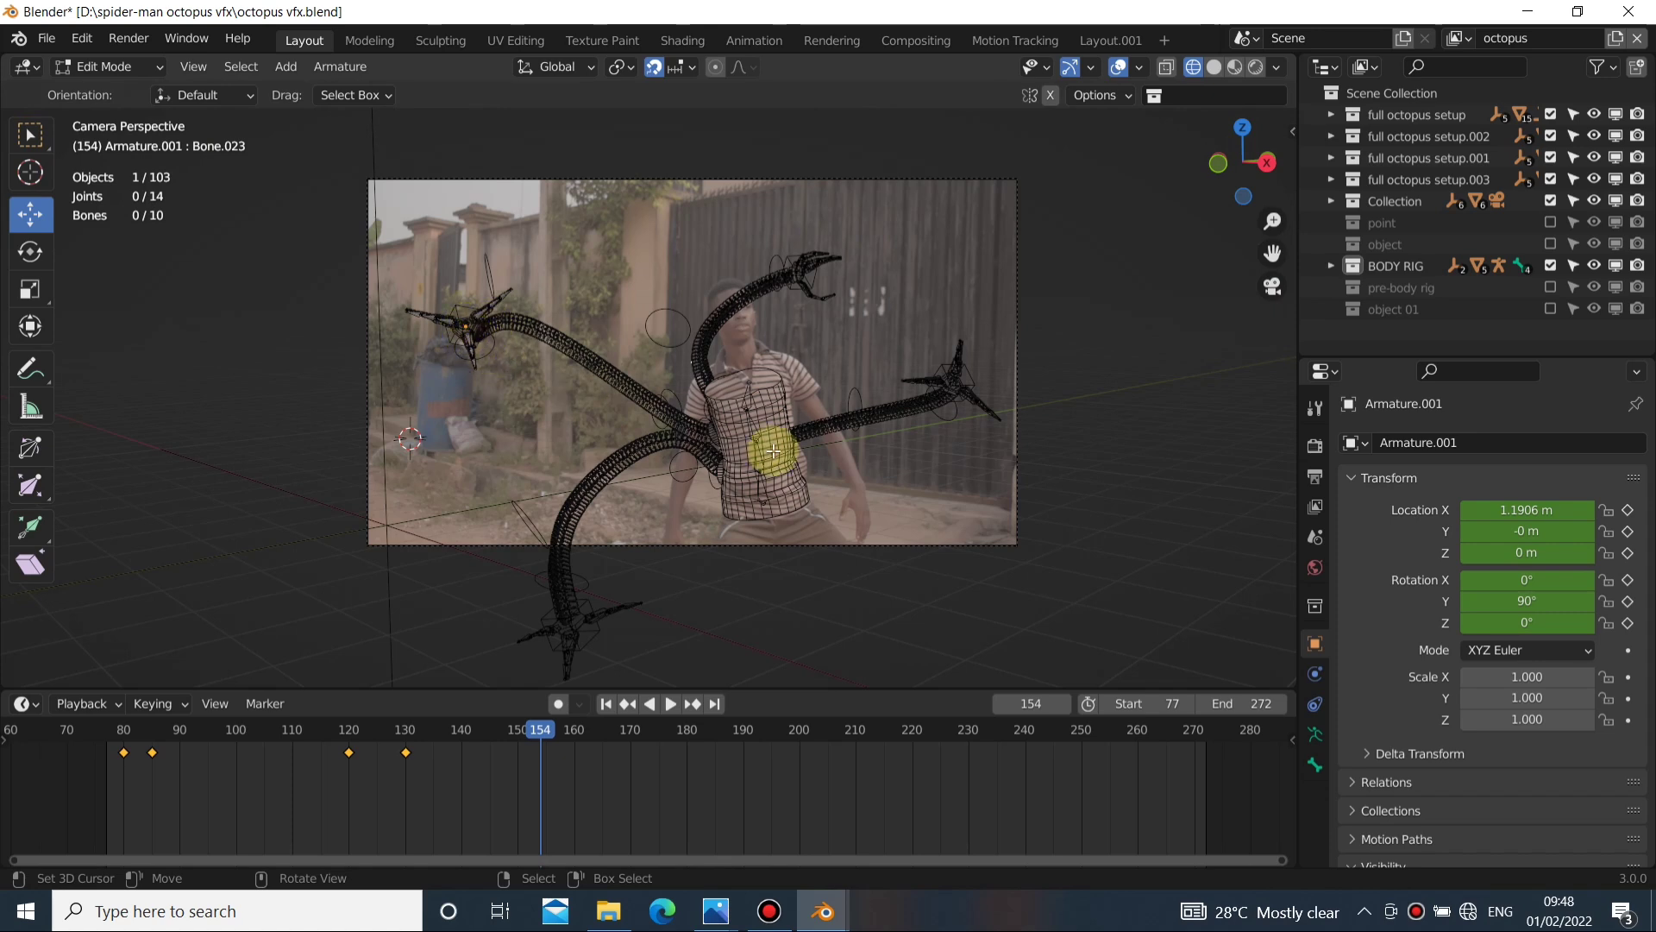
scroll(778, 439, up, 4)
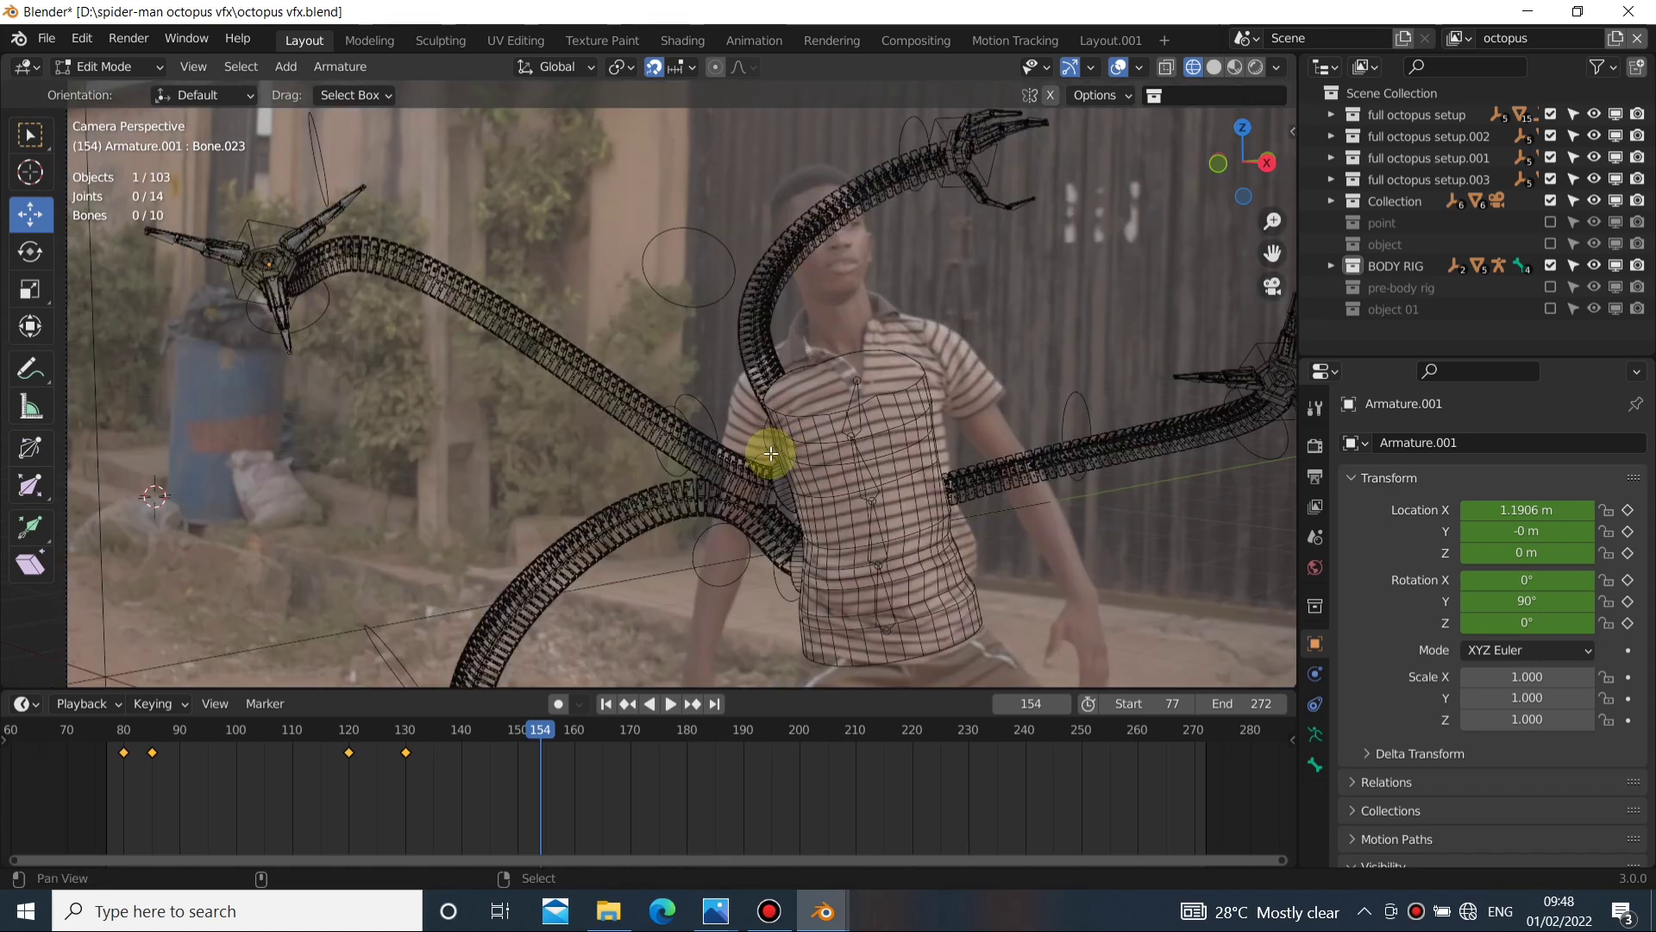
scroll(672, 462, up, 2)
scroll(673, 454, down, 5)
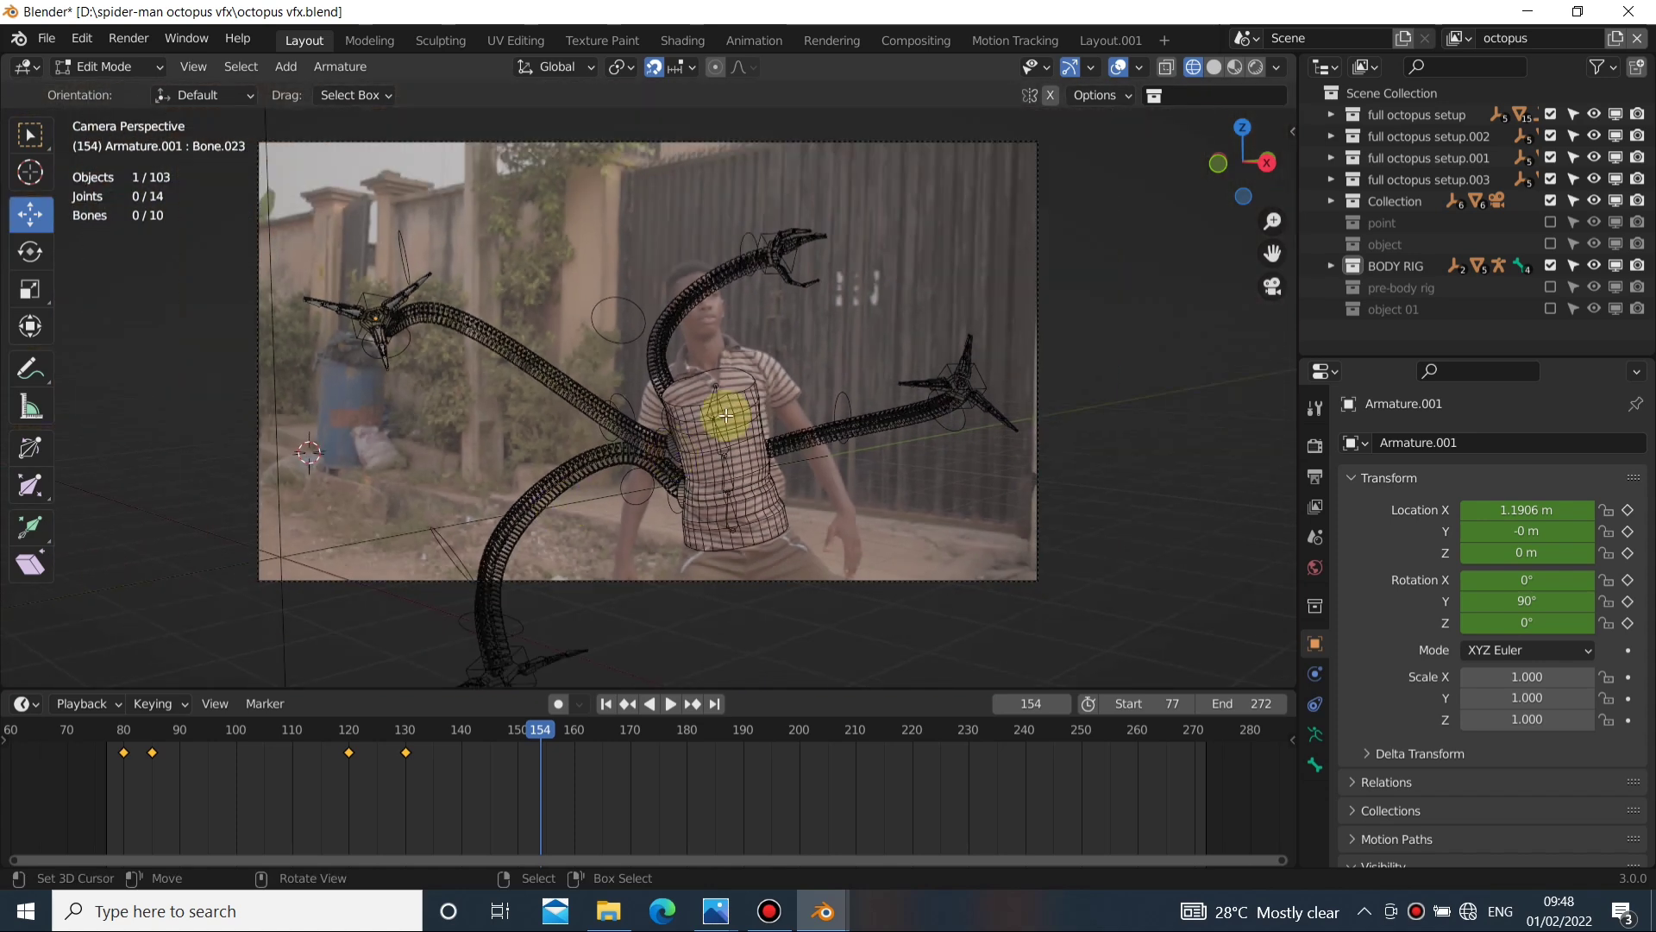
shift+middle_drag(643, 368, 661, 387)
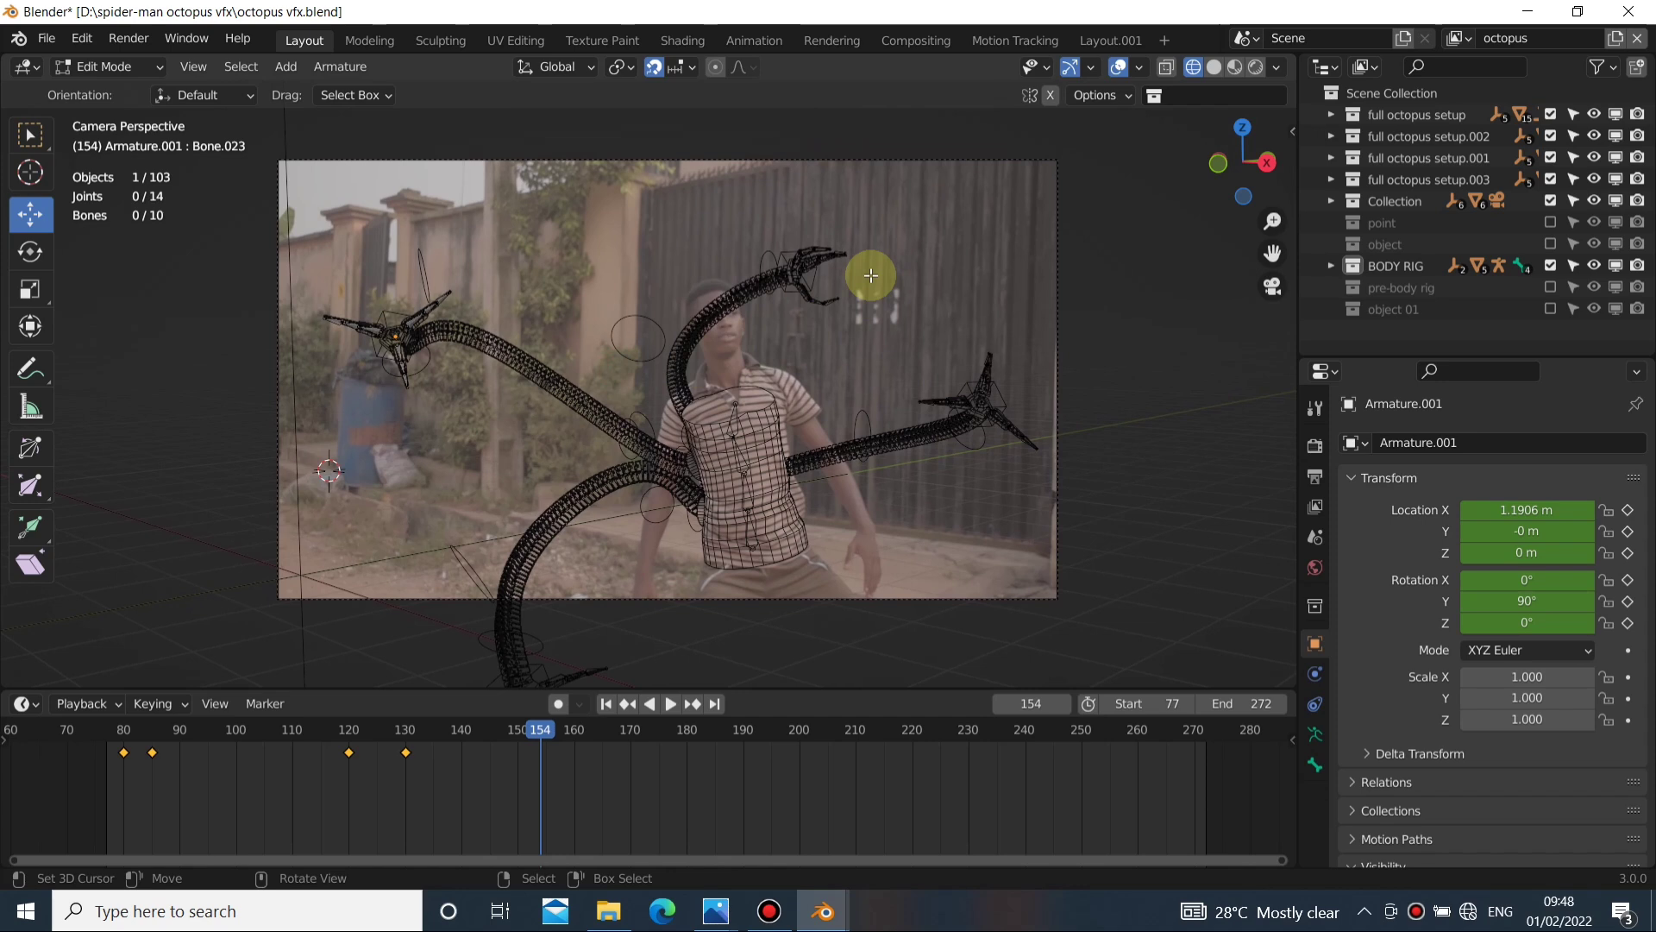
click(603, 705)
key(space)
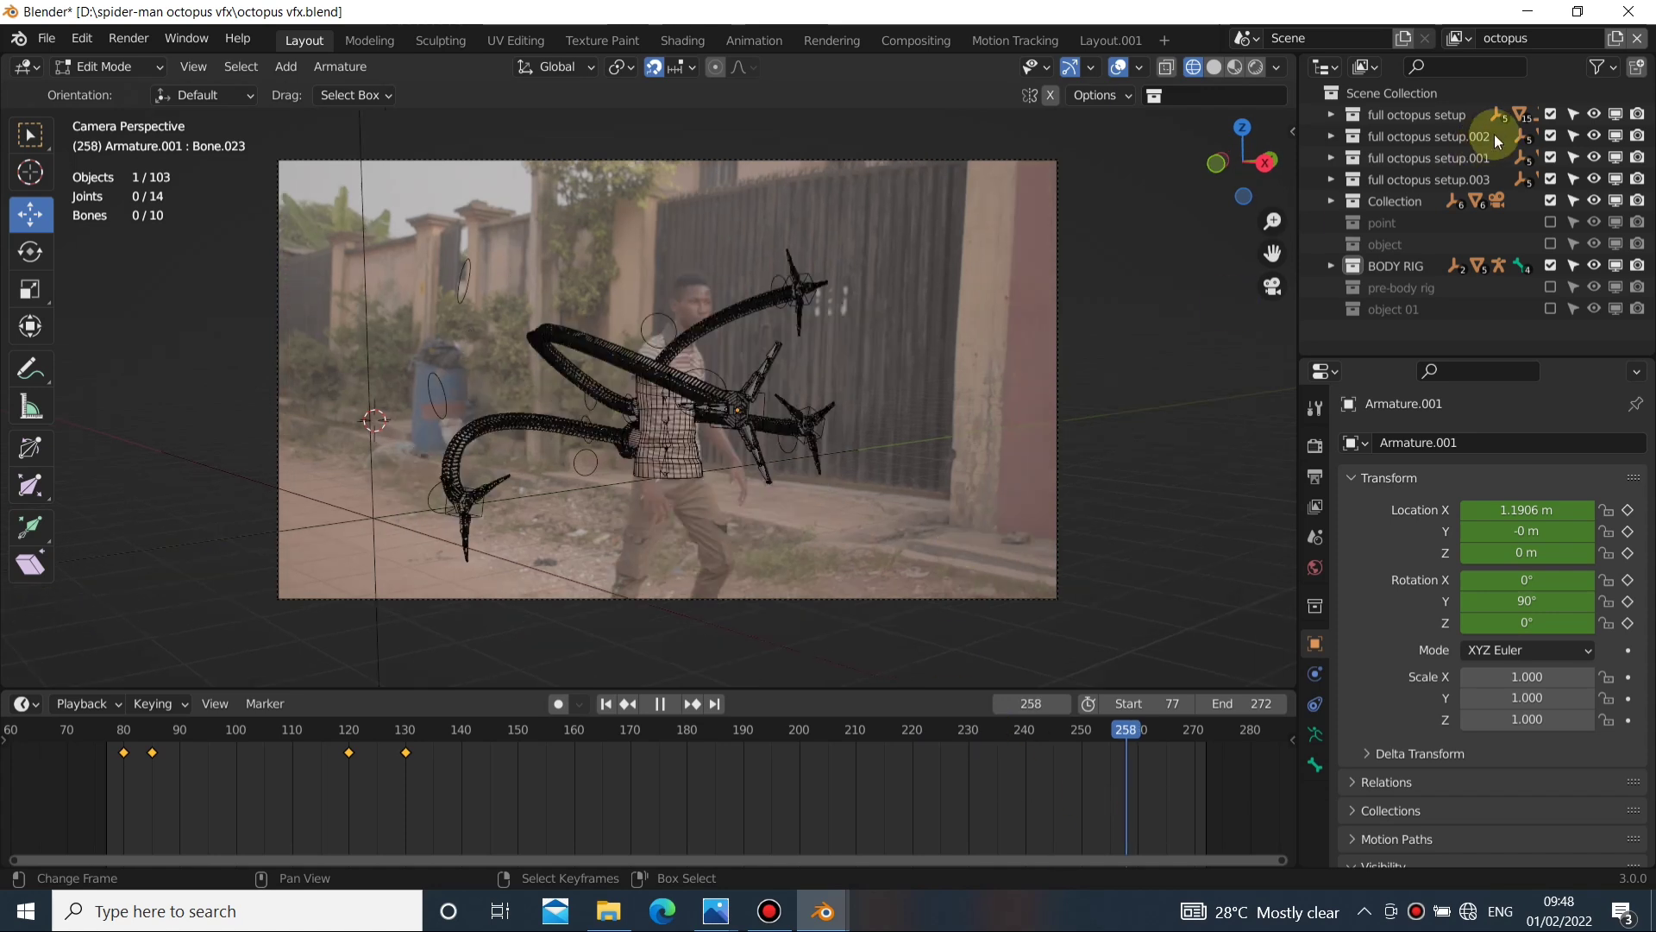
key(space)
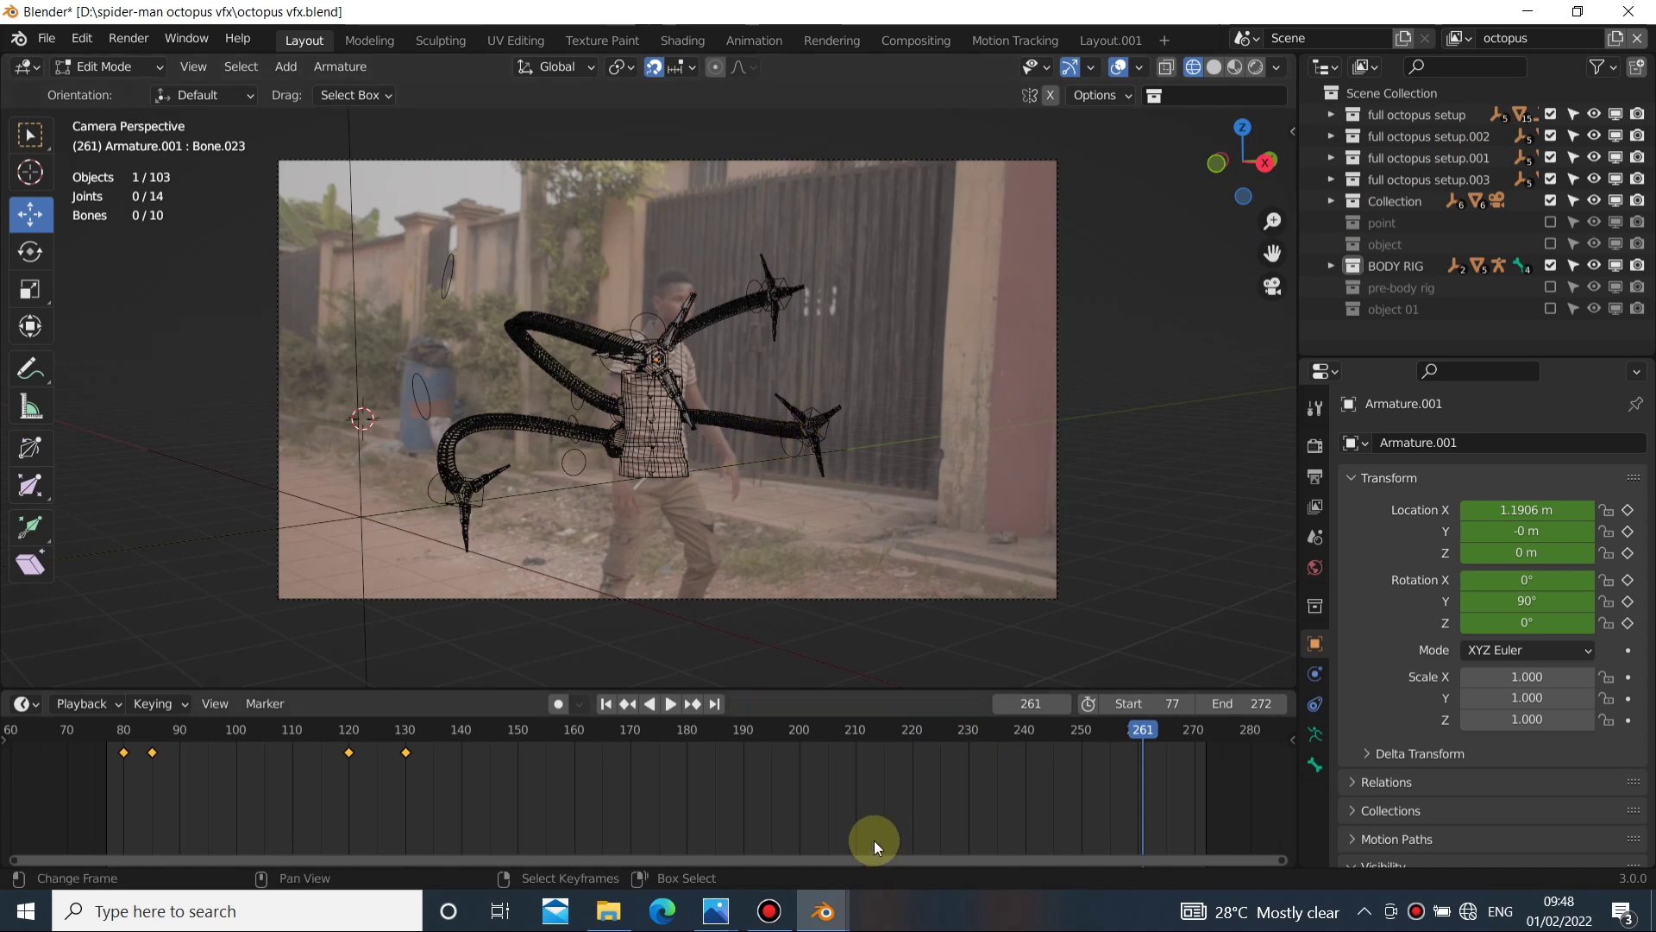
Scrub back through the timeline to frame 101 and replay the shot from frame 77
drag(731, 822, 607, 801)
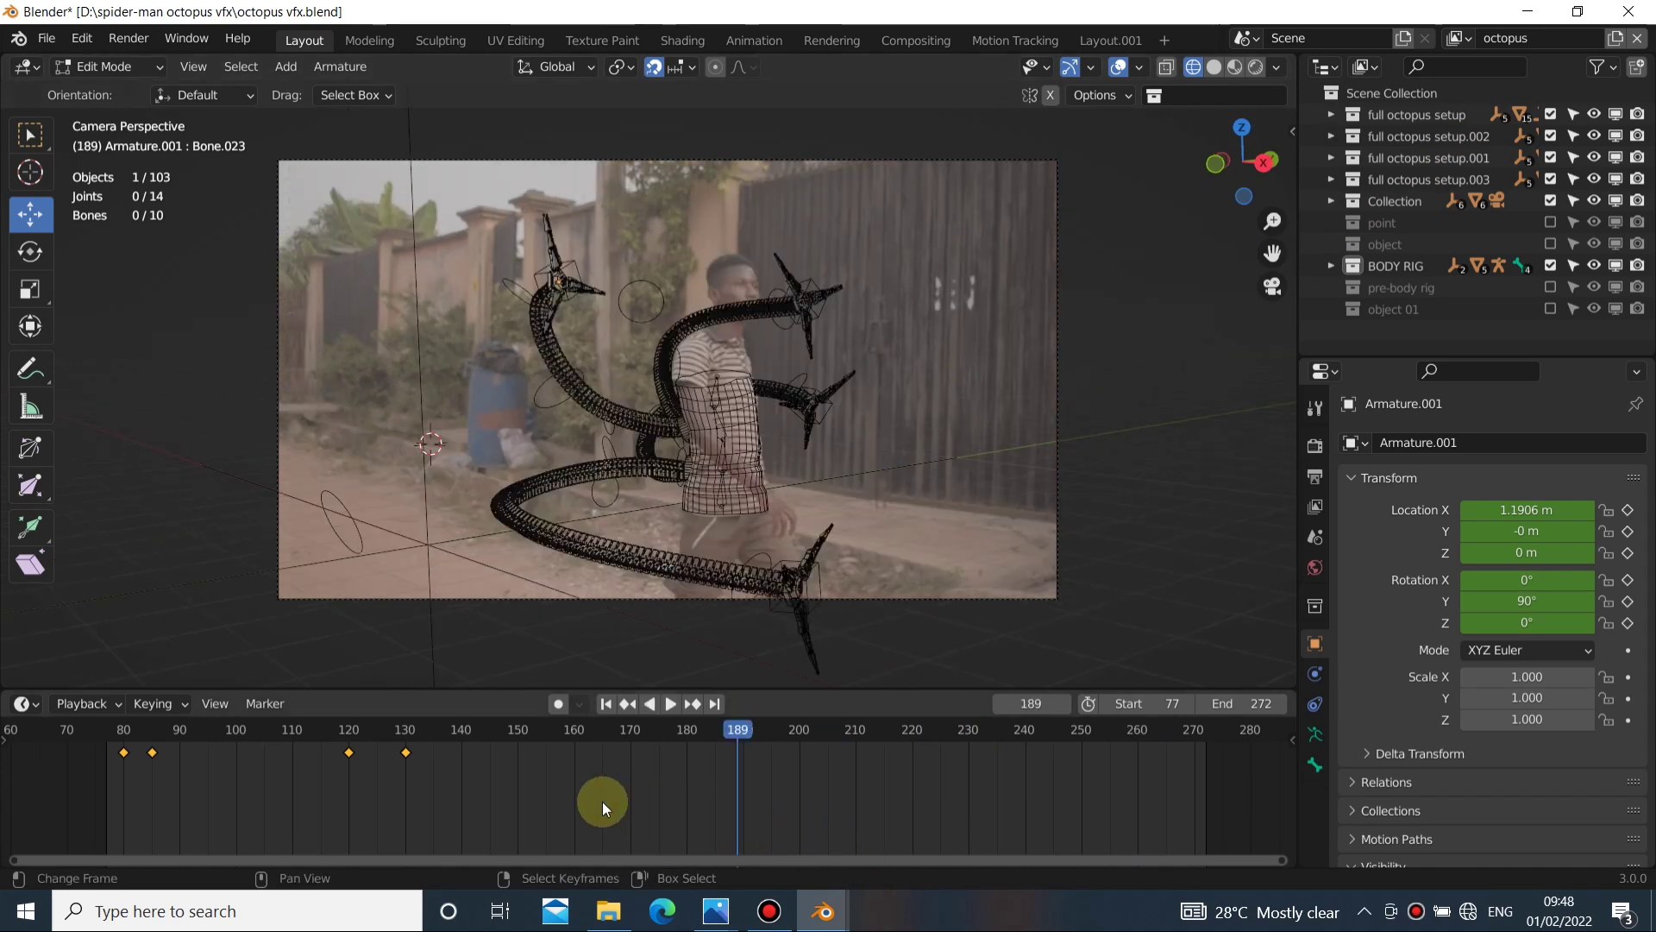
click(417, 789)
key(space)
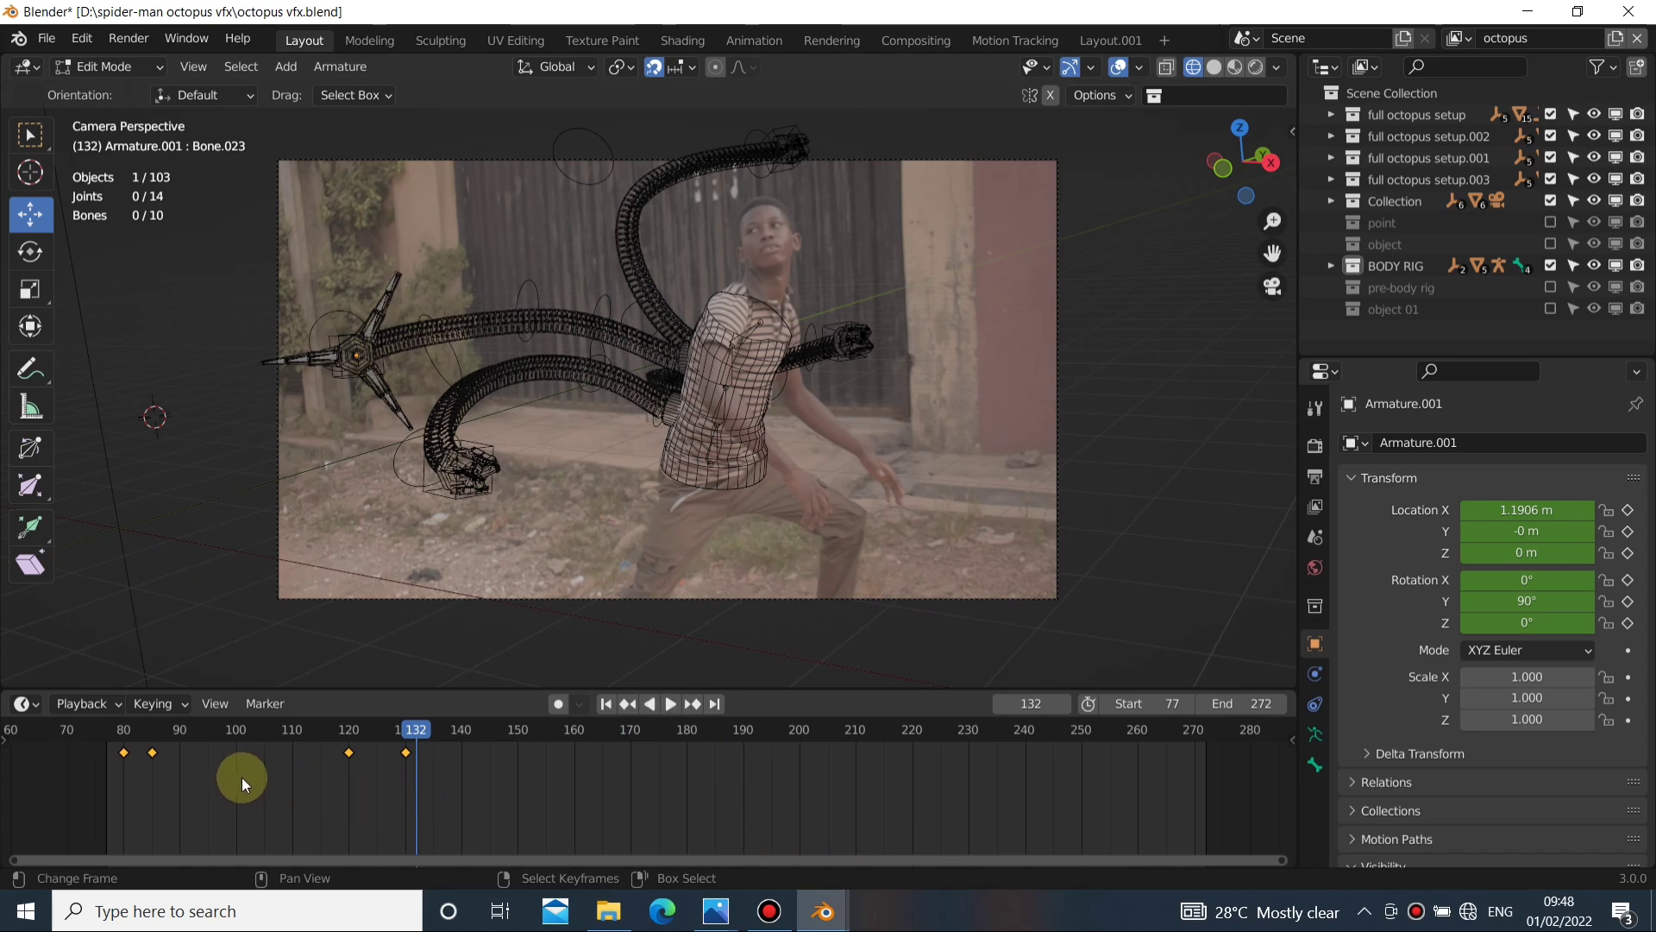
click(242, 778)
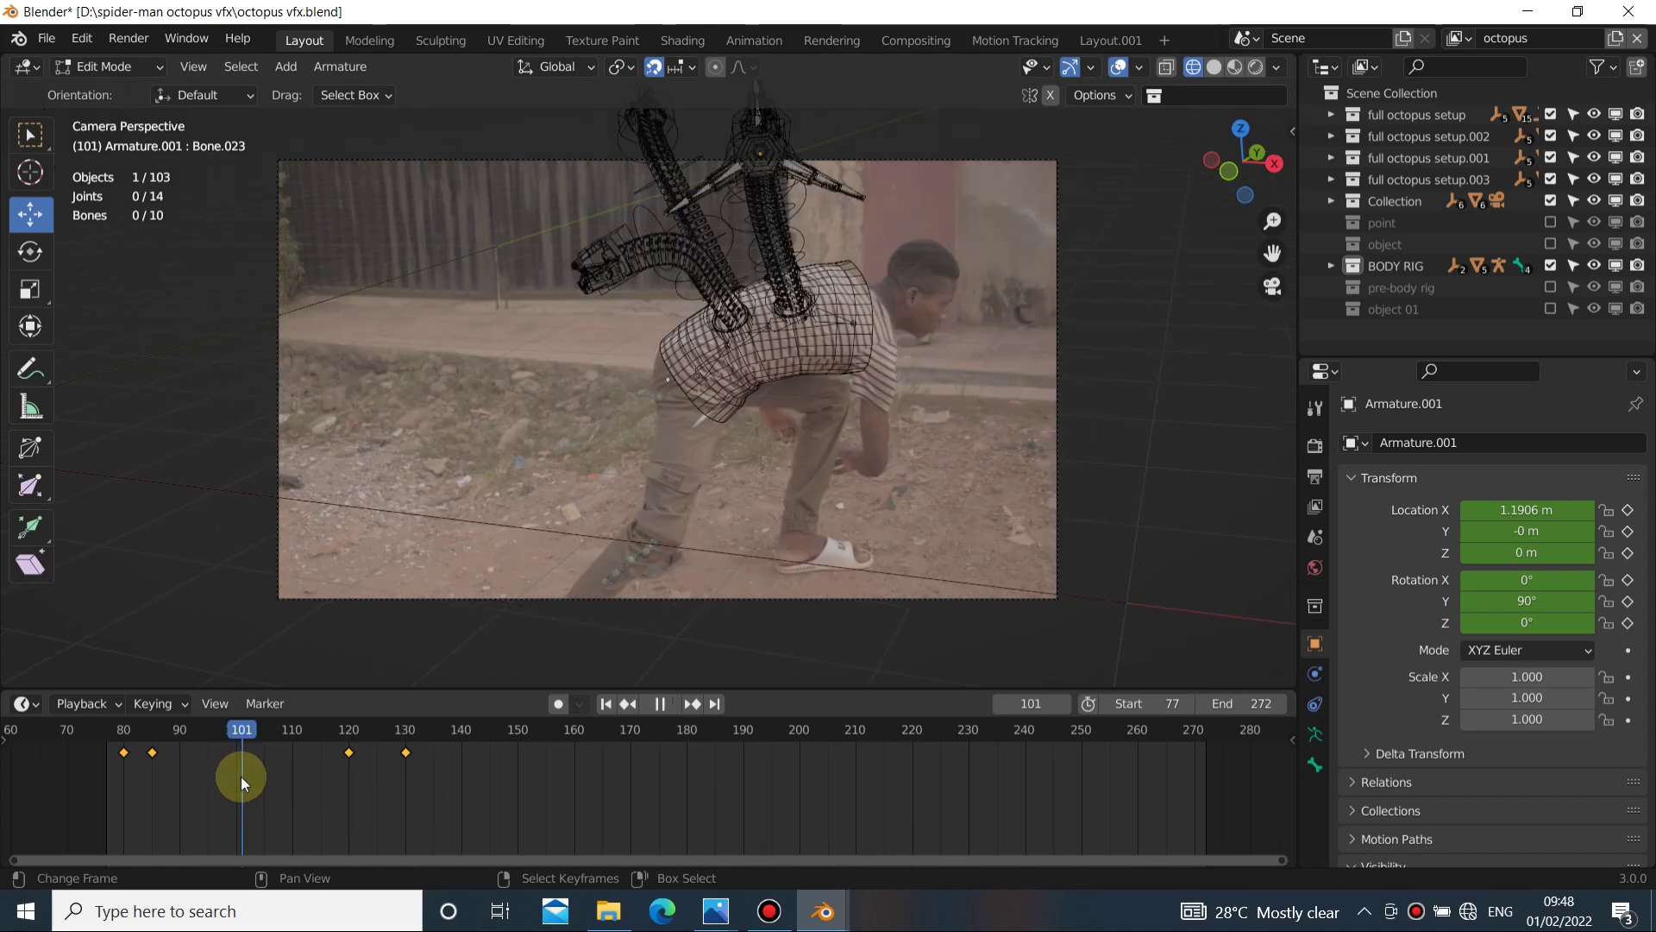
click(606, 704)
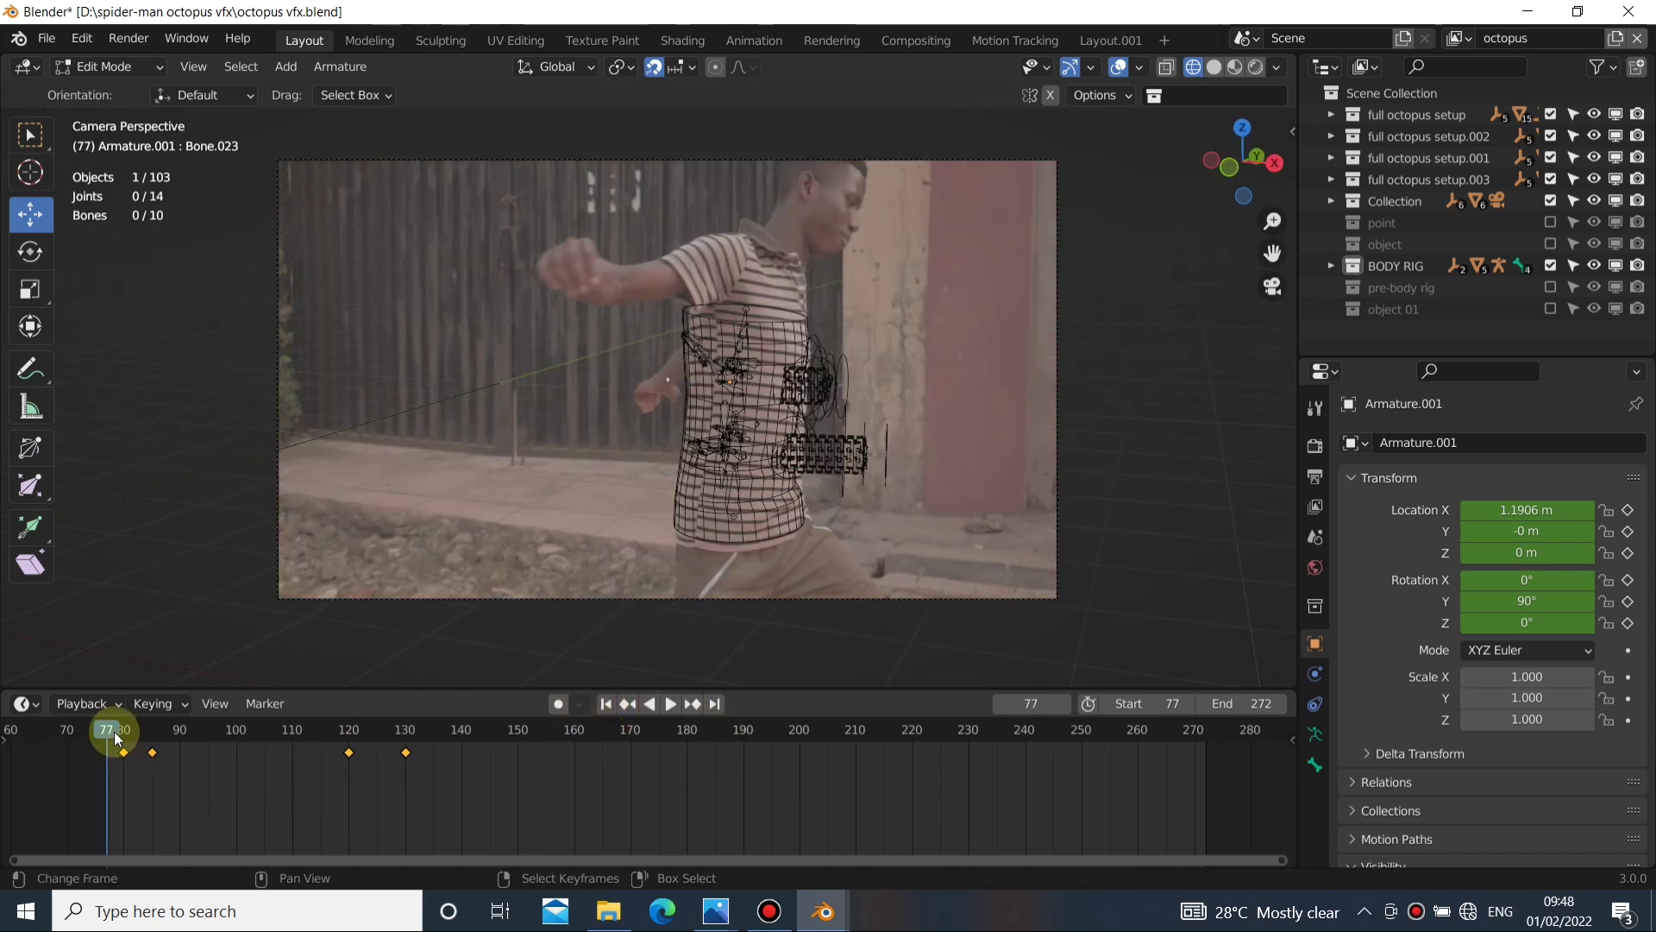
key(space)
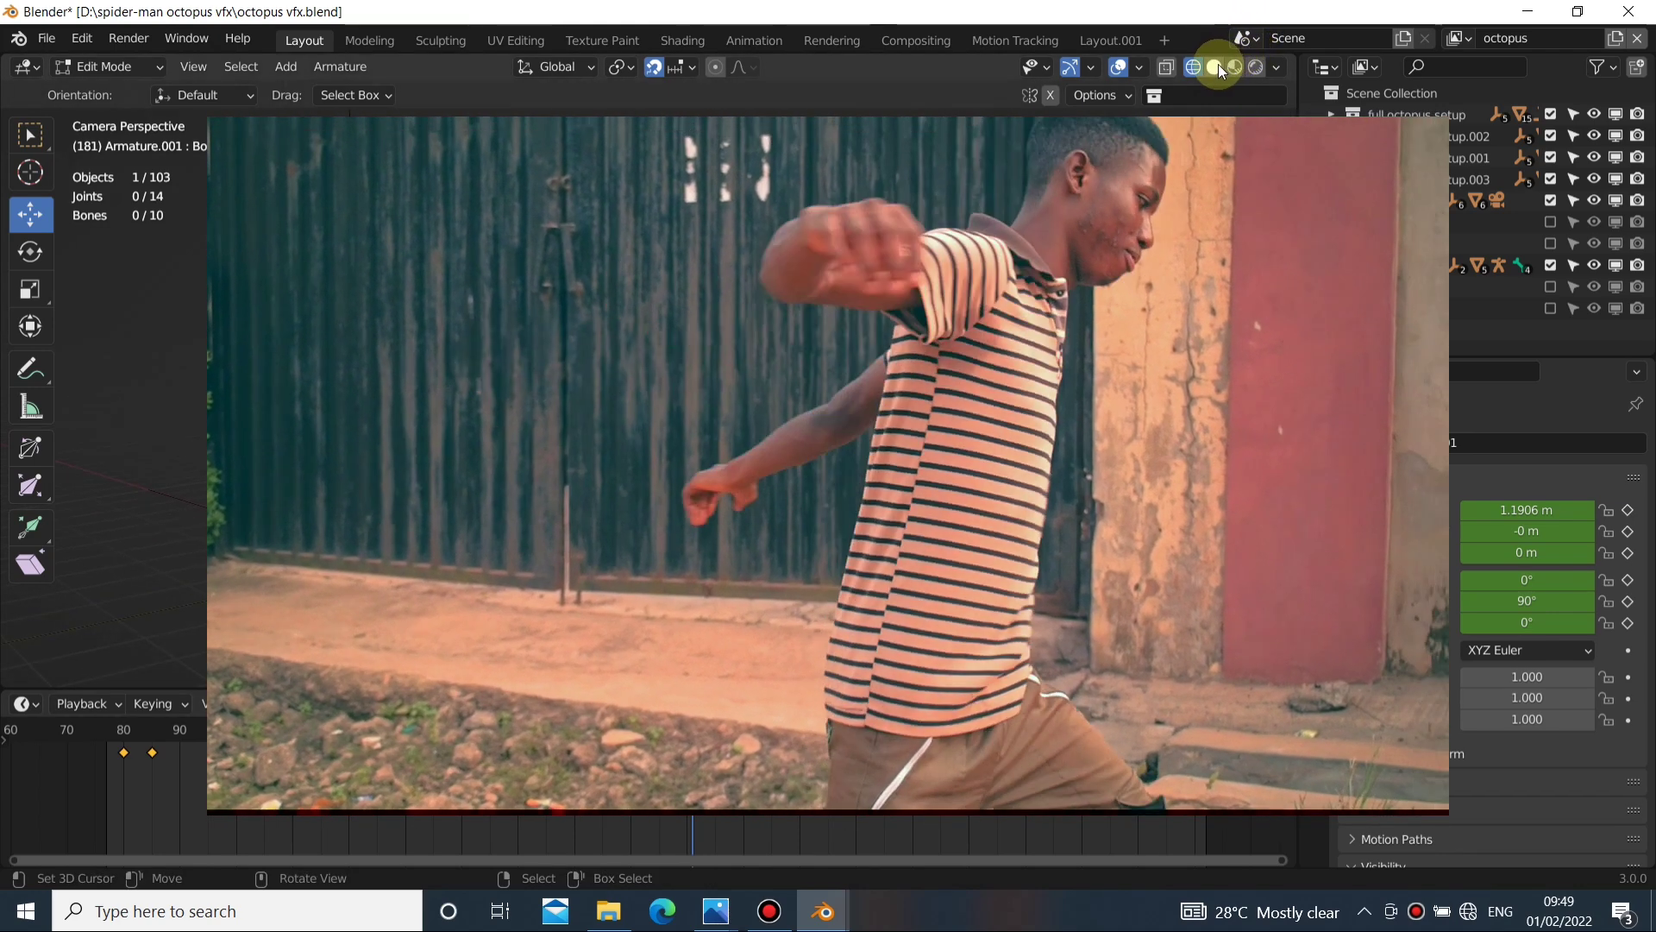
Set the viewport shading to Material Preview and examine the mechanical arms and claws around the actor at frame 181
click(1216, 66)
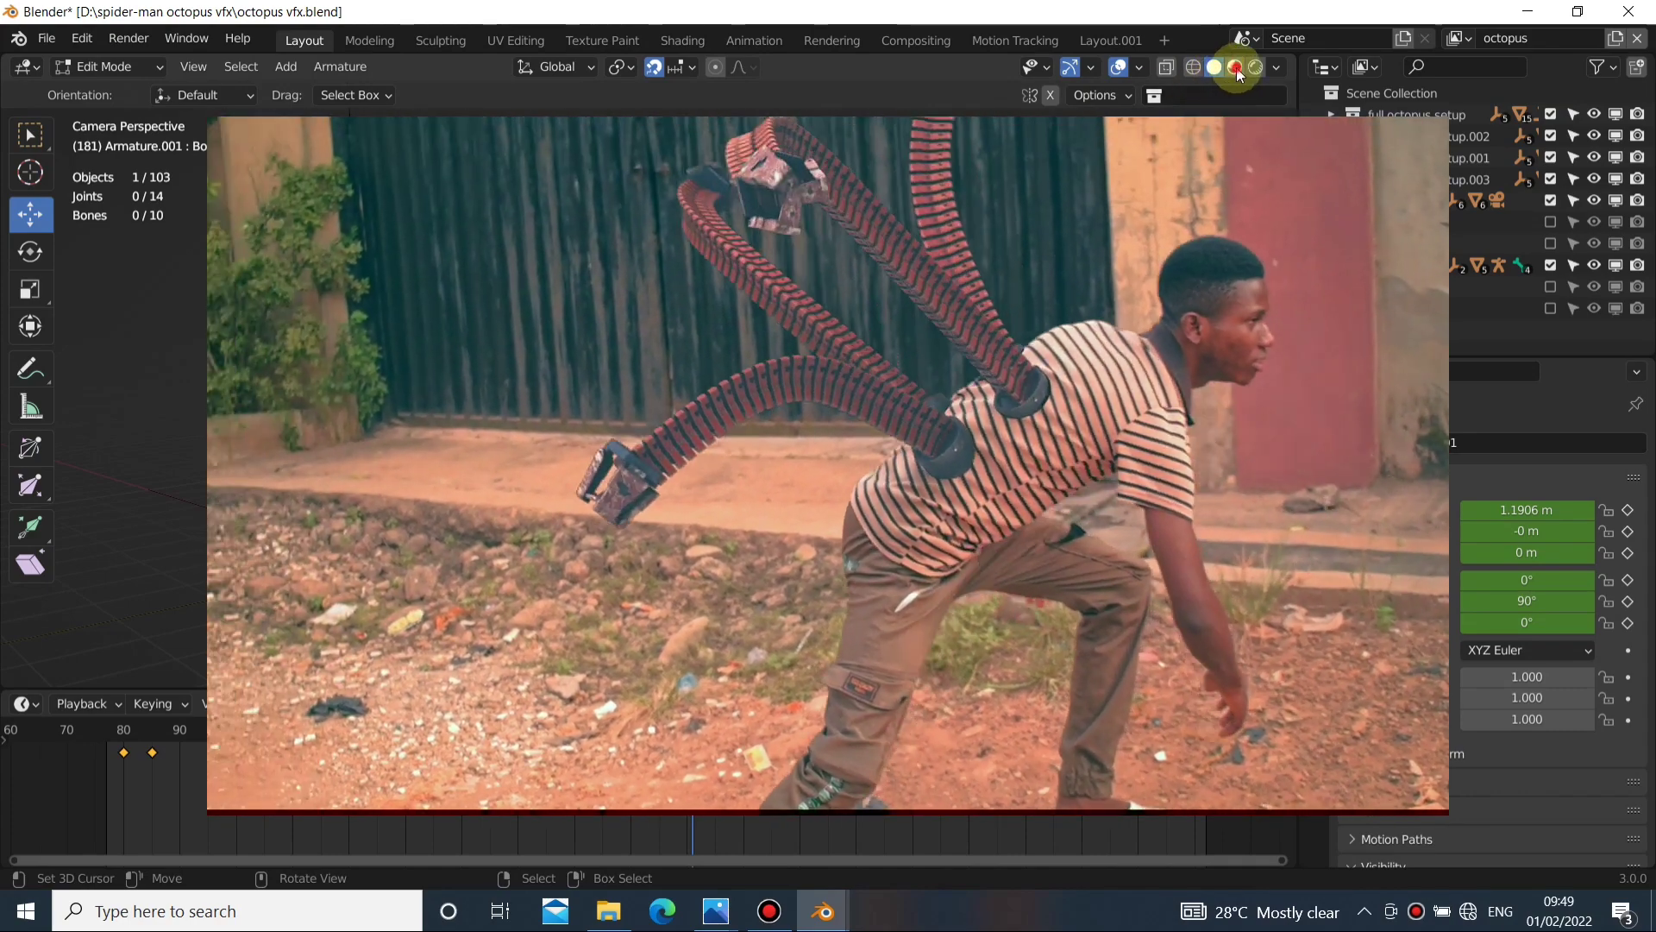
click(1235, 66)
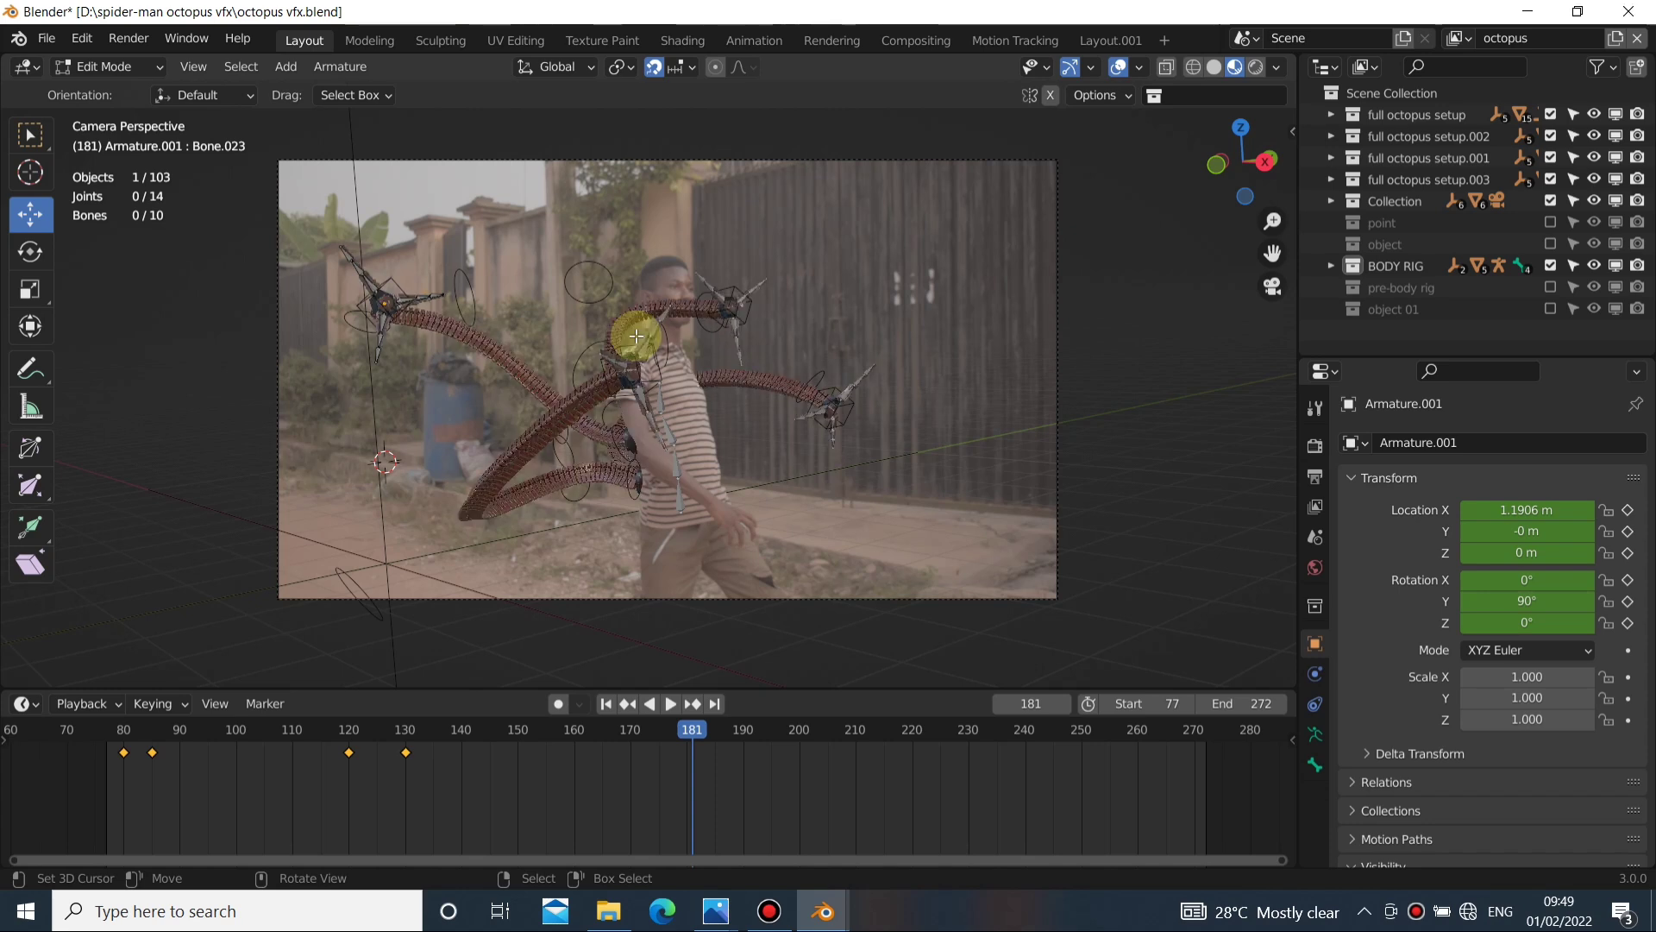
scroll(636, 344, up, 3)
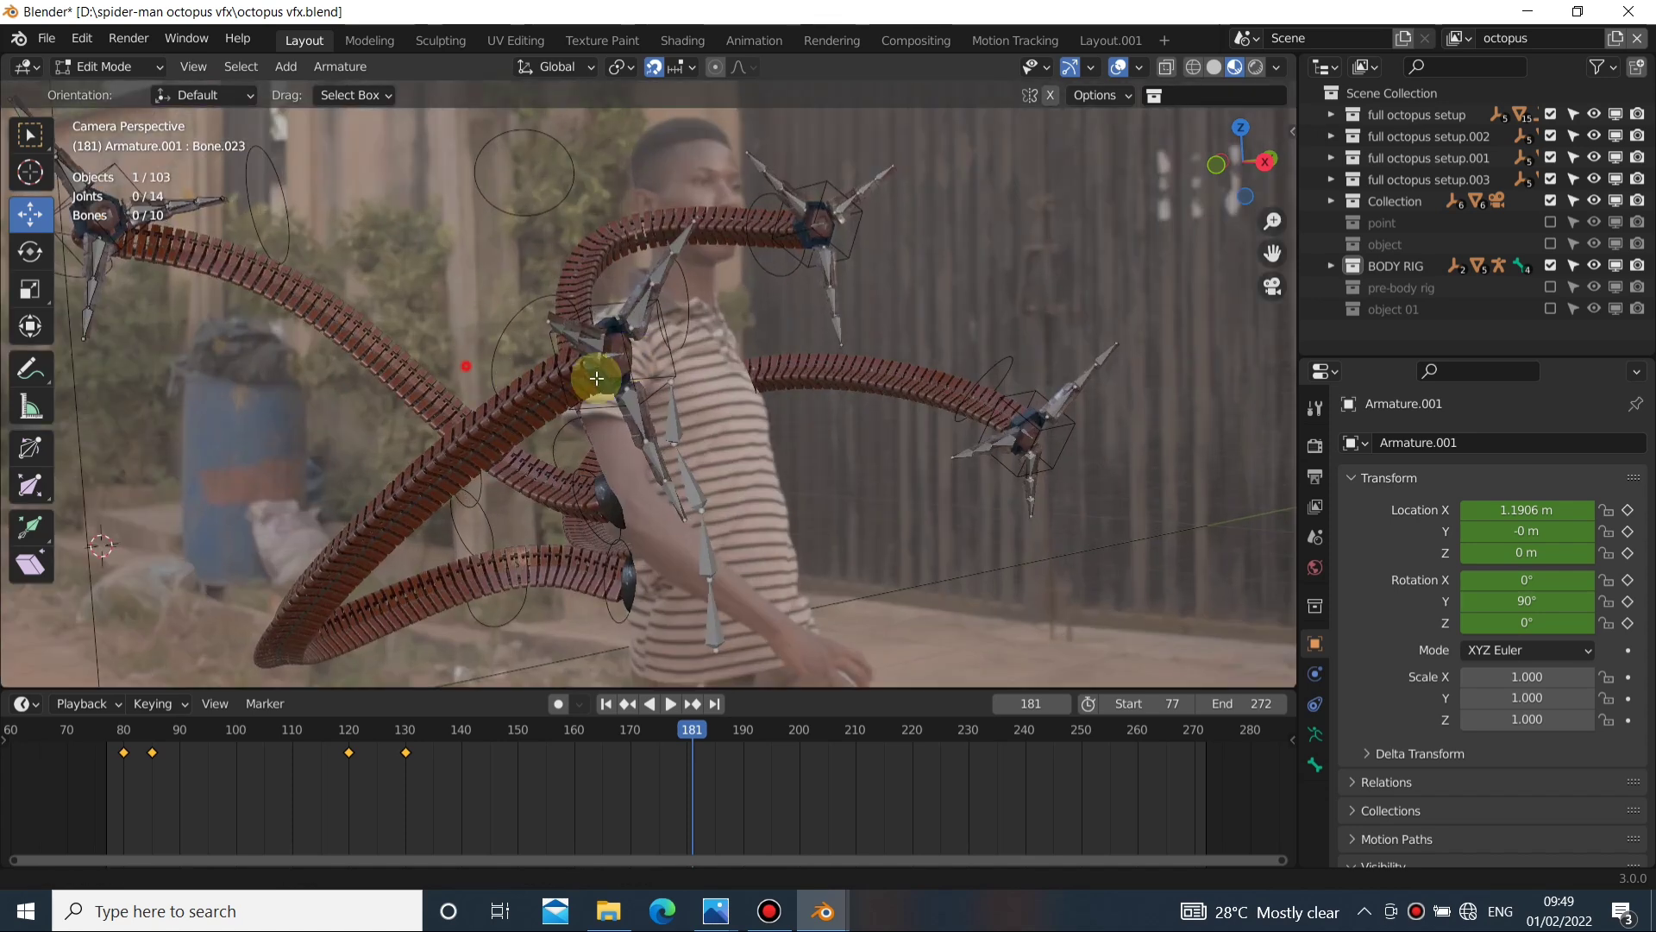
shift+middle_drag(597, 378, 687, 388)
scroll(756, 378, down, 2)
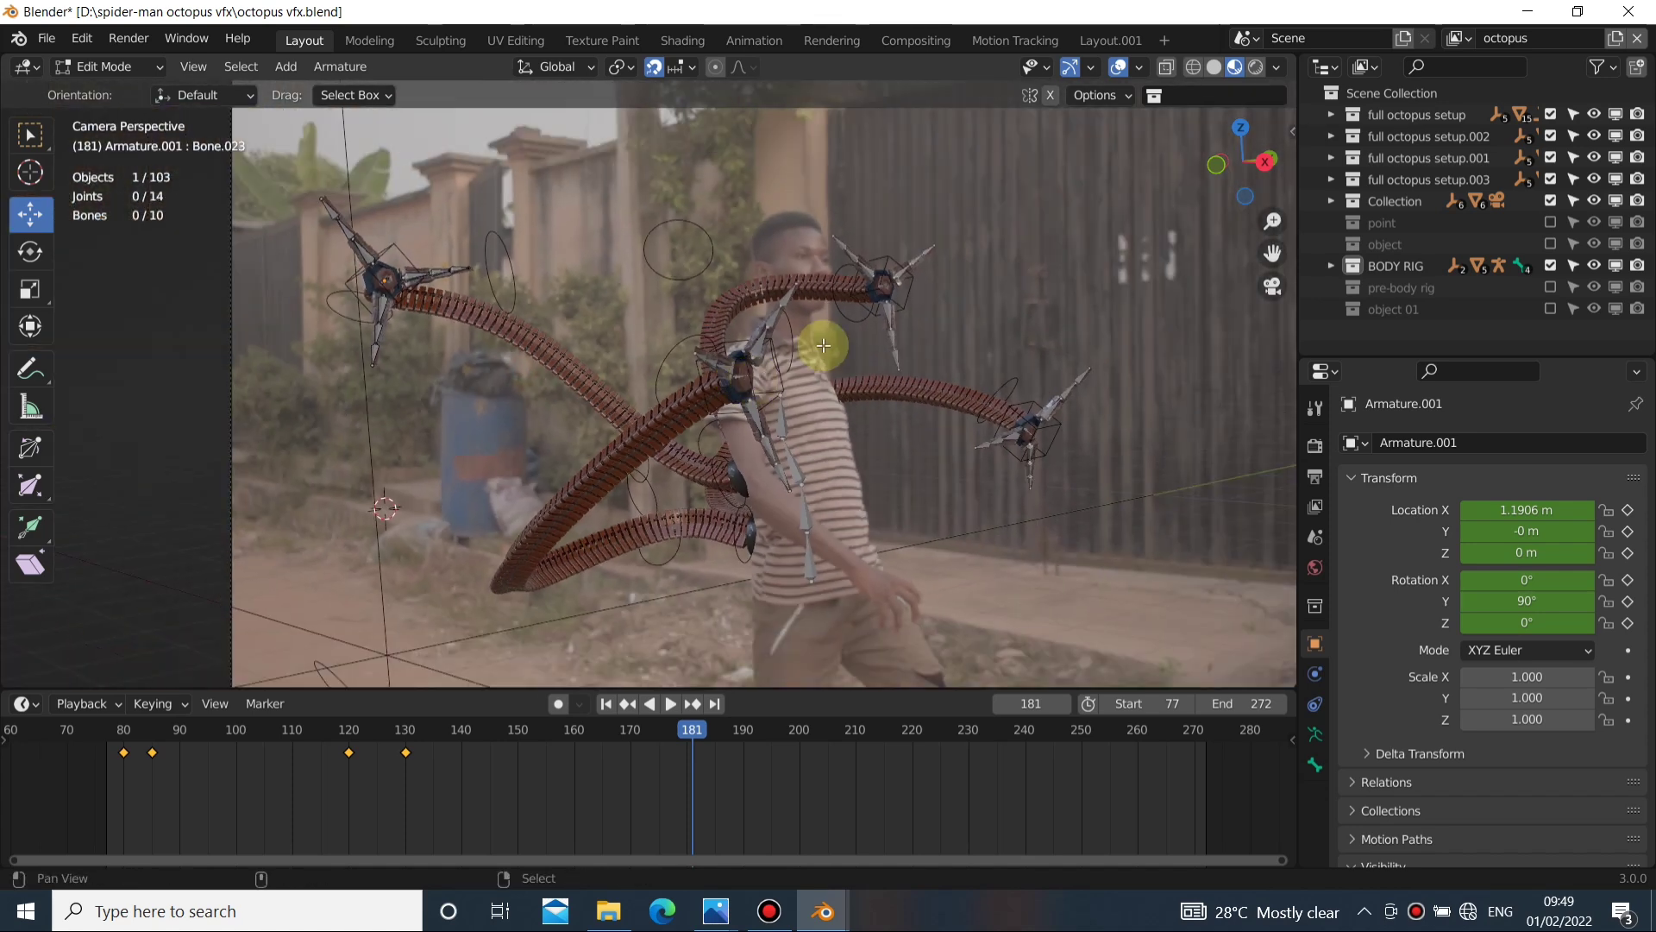
scroll(780, 378, down, 1)
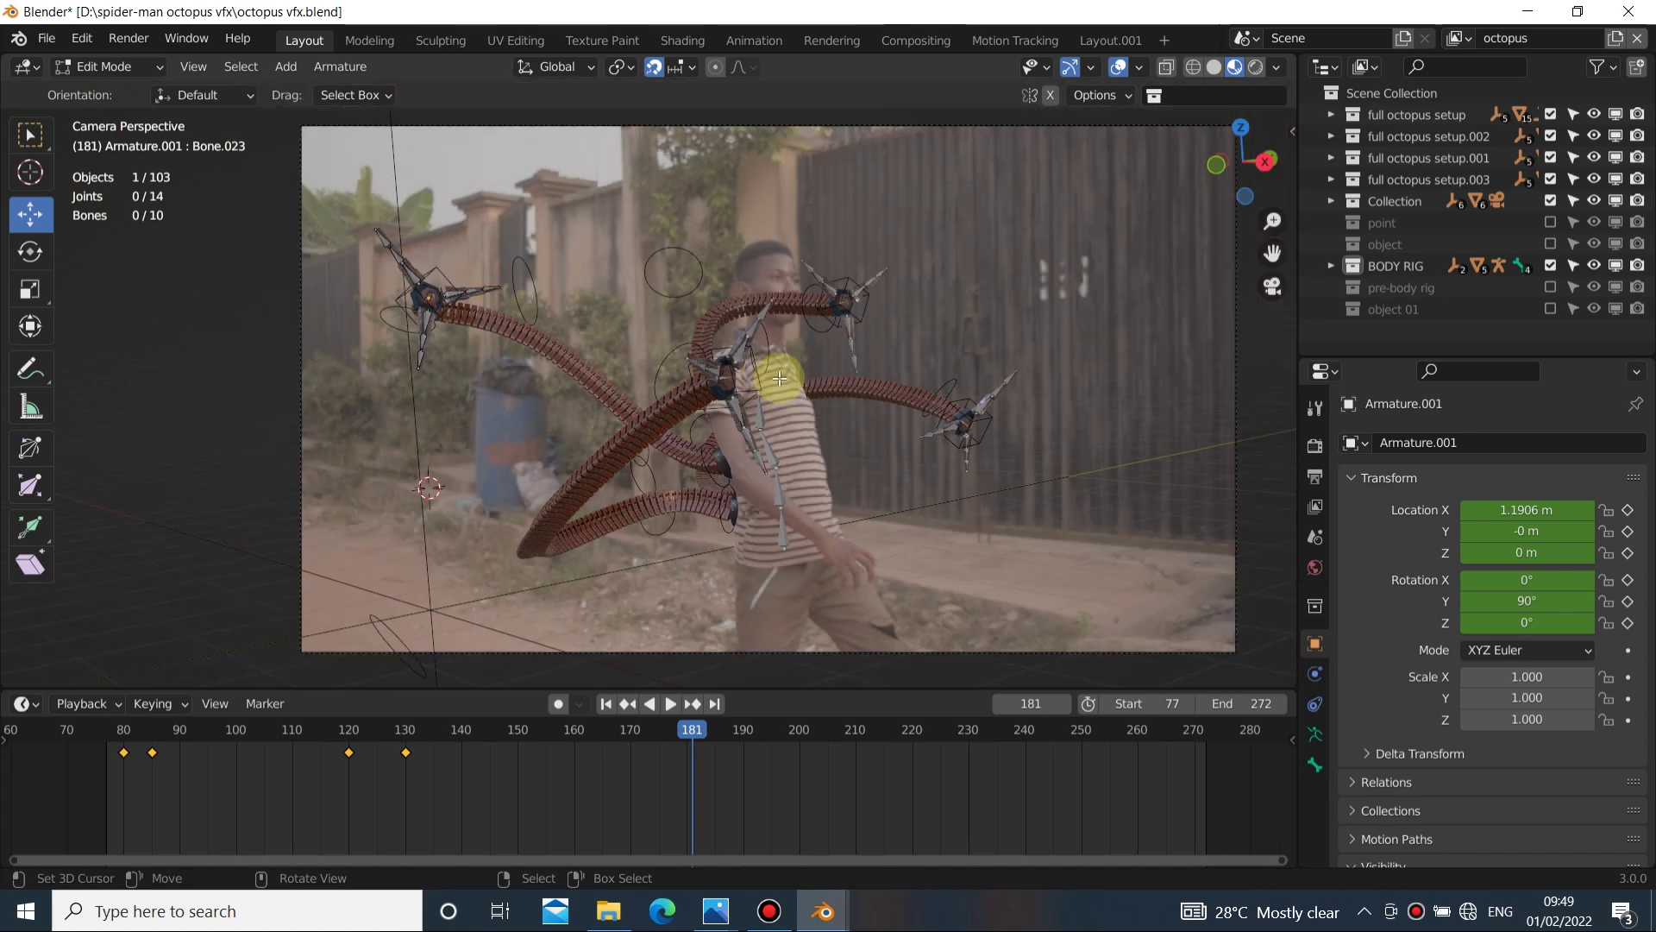
scroll(779, 377, down, 2)
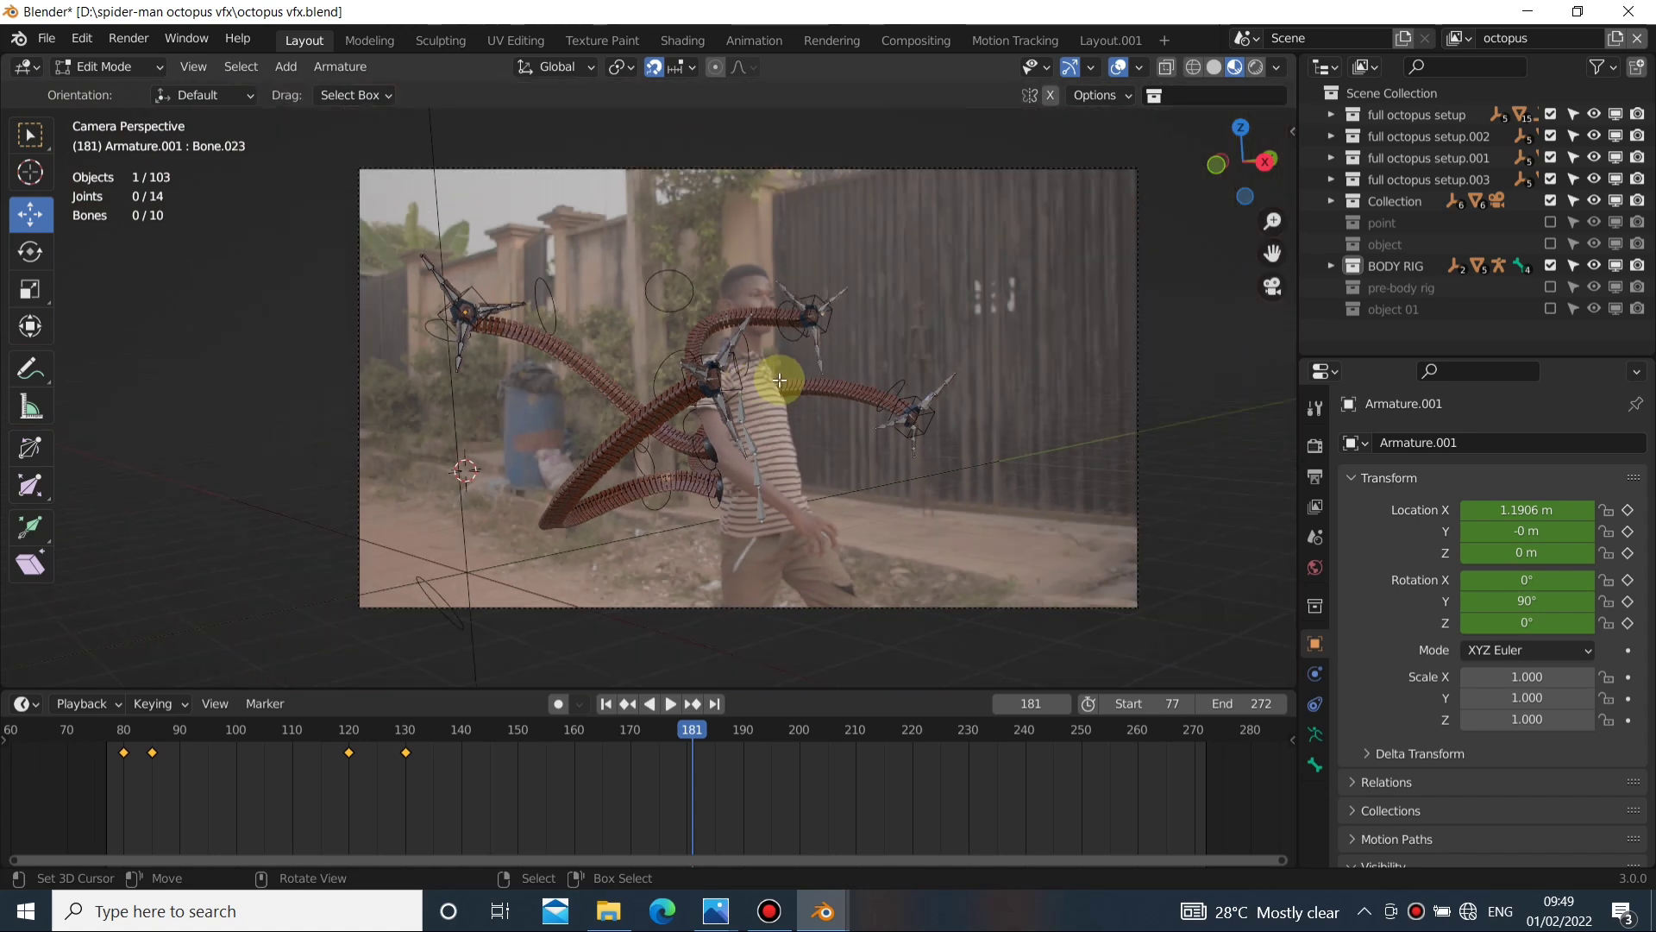
shift+middle_drag(877, 336, 814, 355)
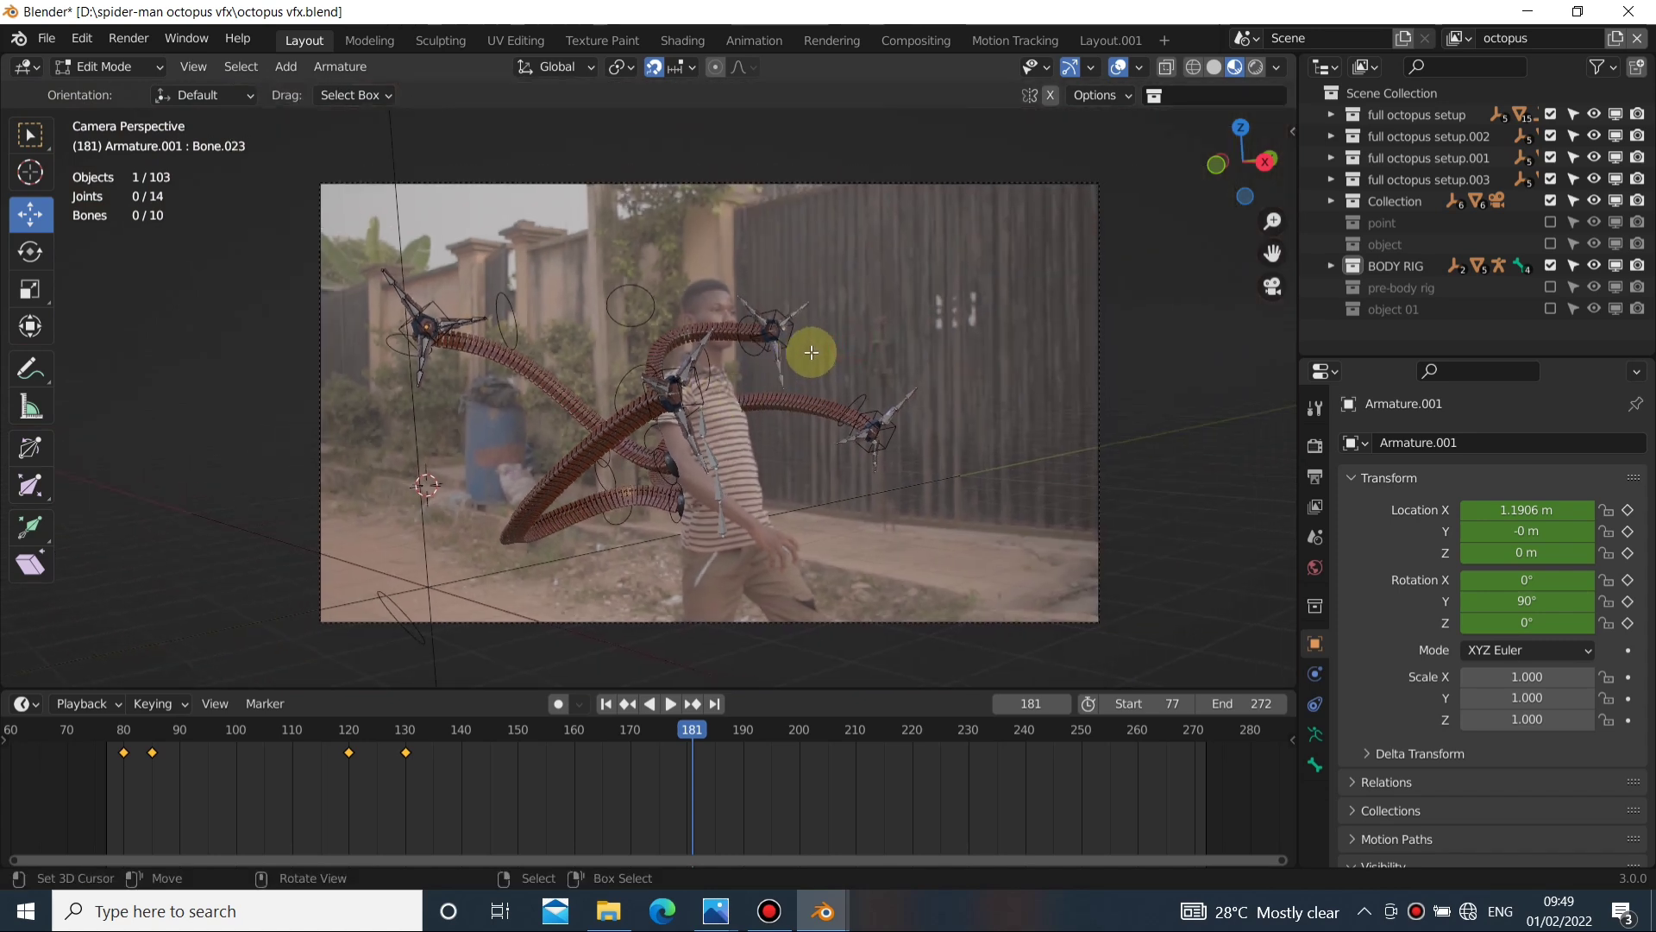
scroll(610, 406, up, 5)
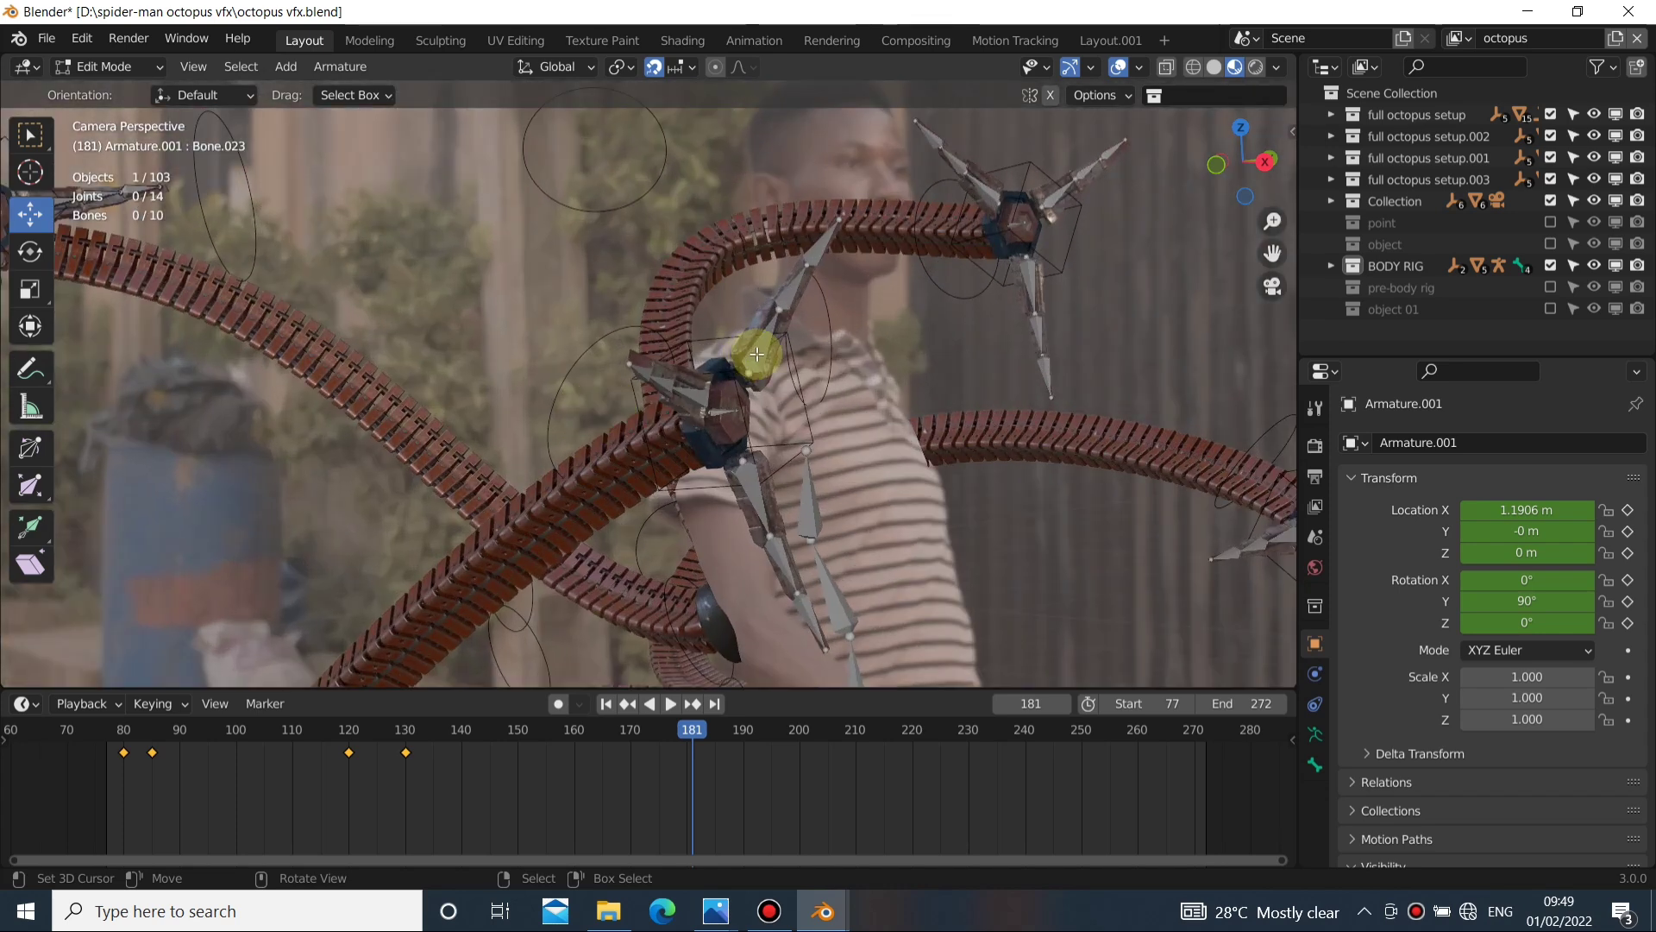
scroll(788, 314, up, 3)
scroll(806, 267, down, 4)
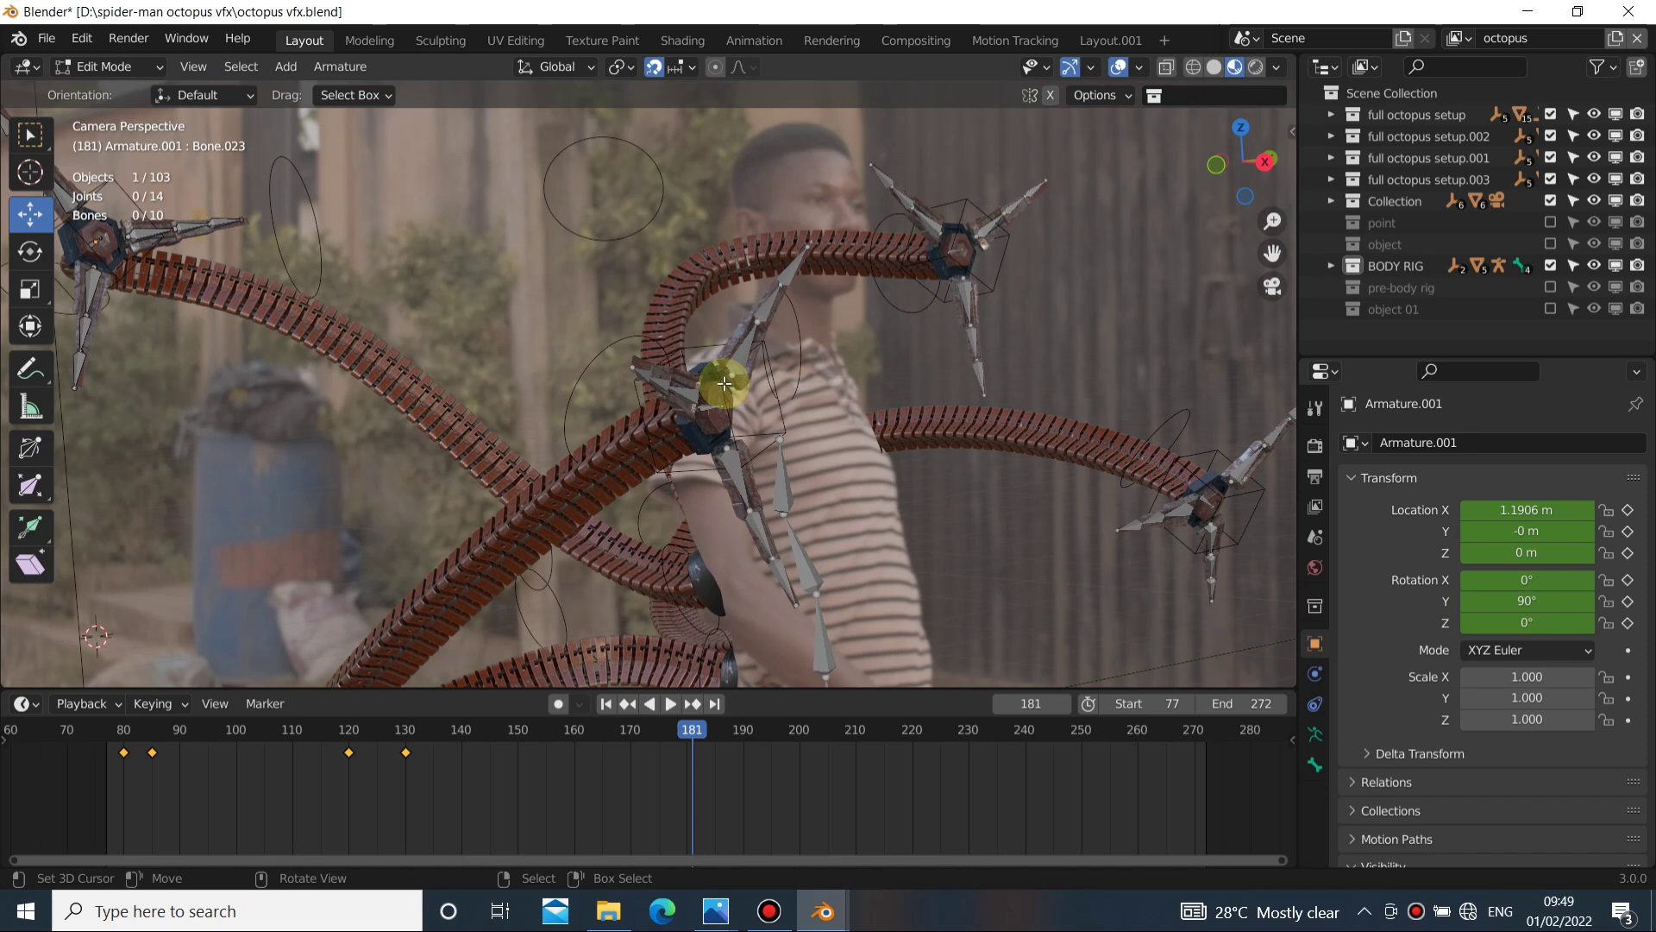
scroll(725, 383, down, 4)
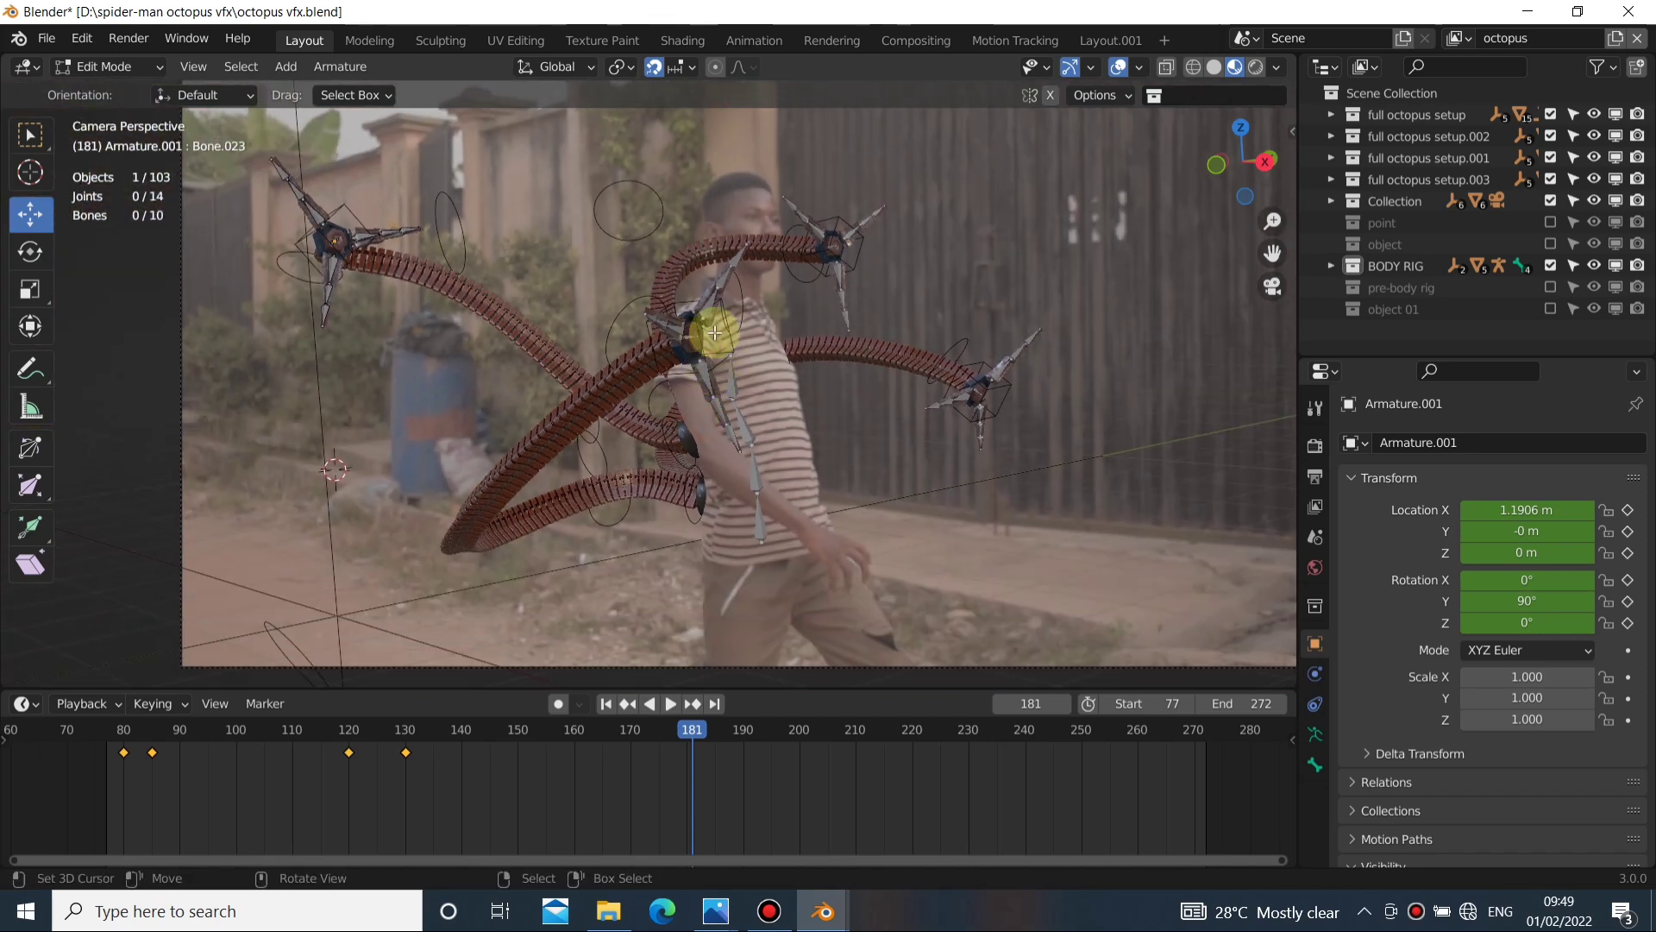
Set solid shading and exclude the four full octopus setup collections and Collection from the view layer
click(1213, 69)
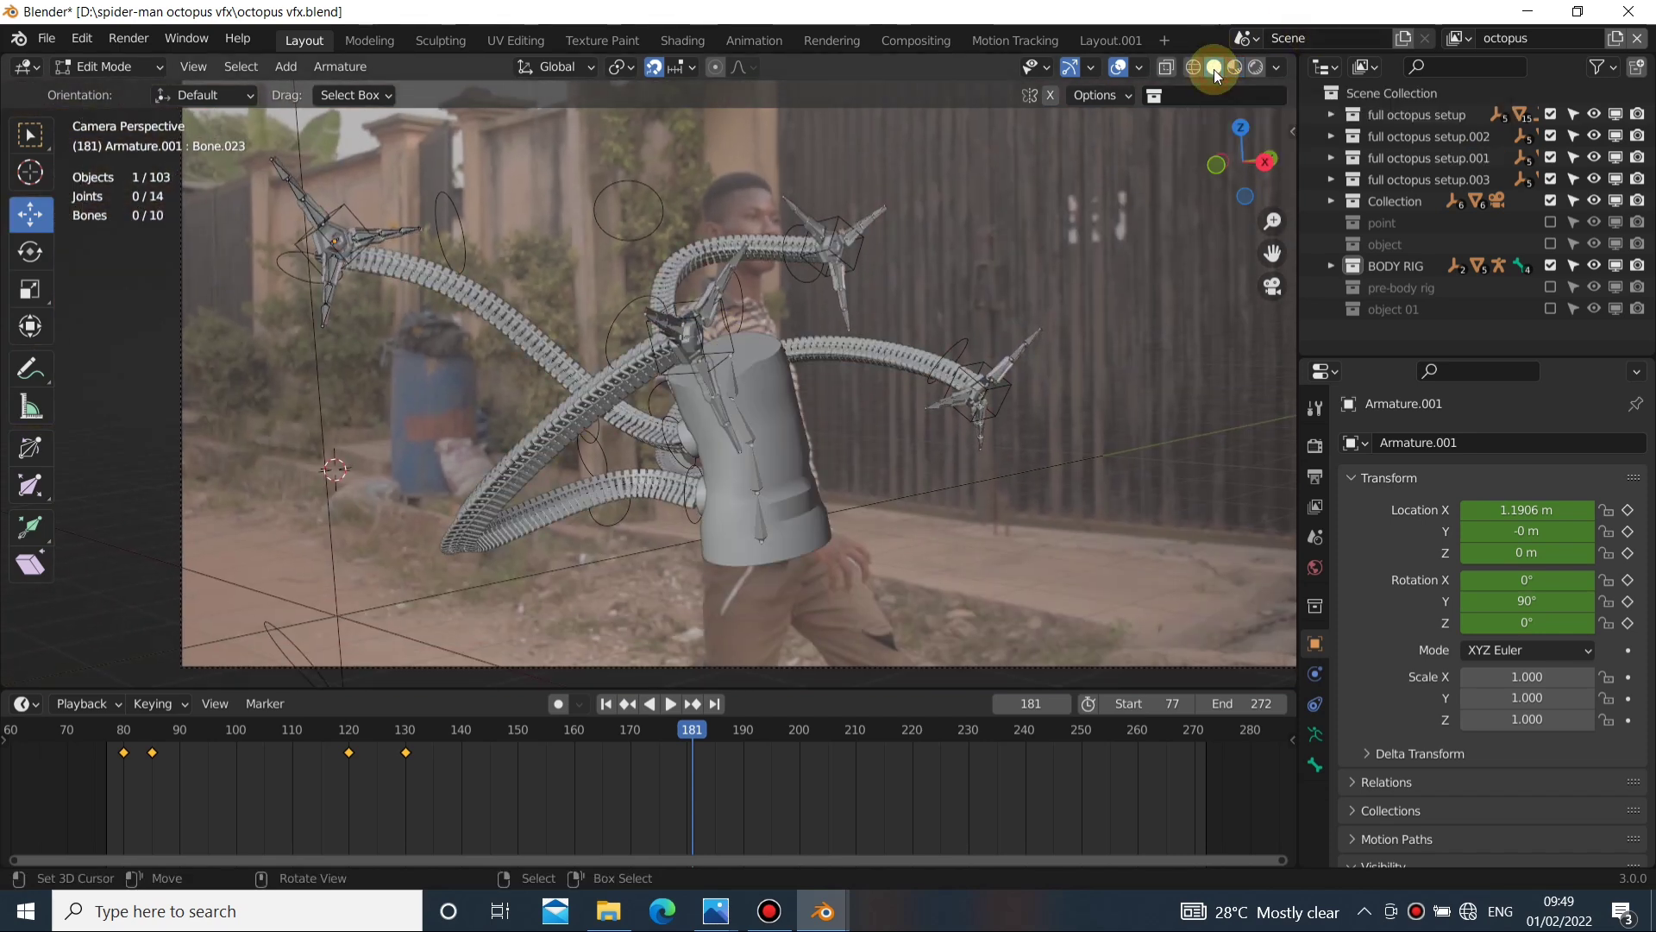
drag(1551, 158, 1550, 203)
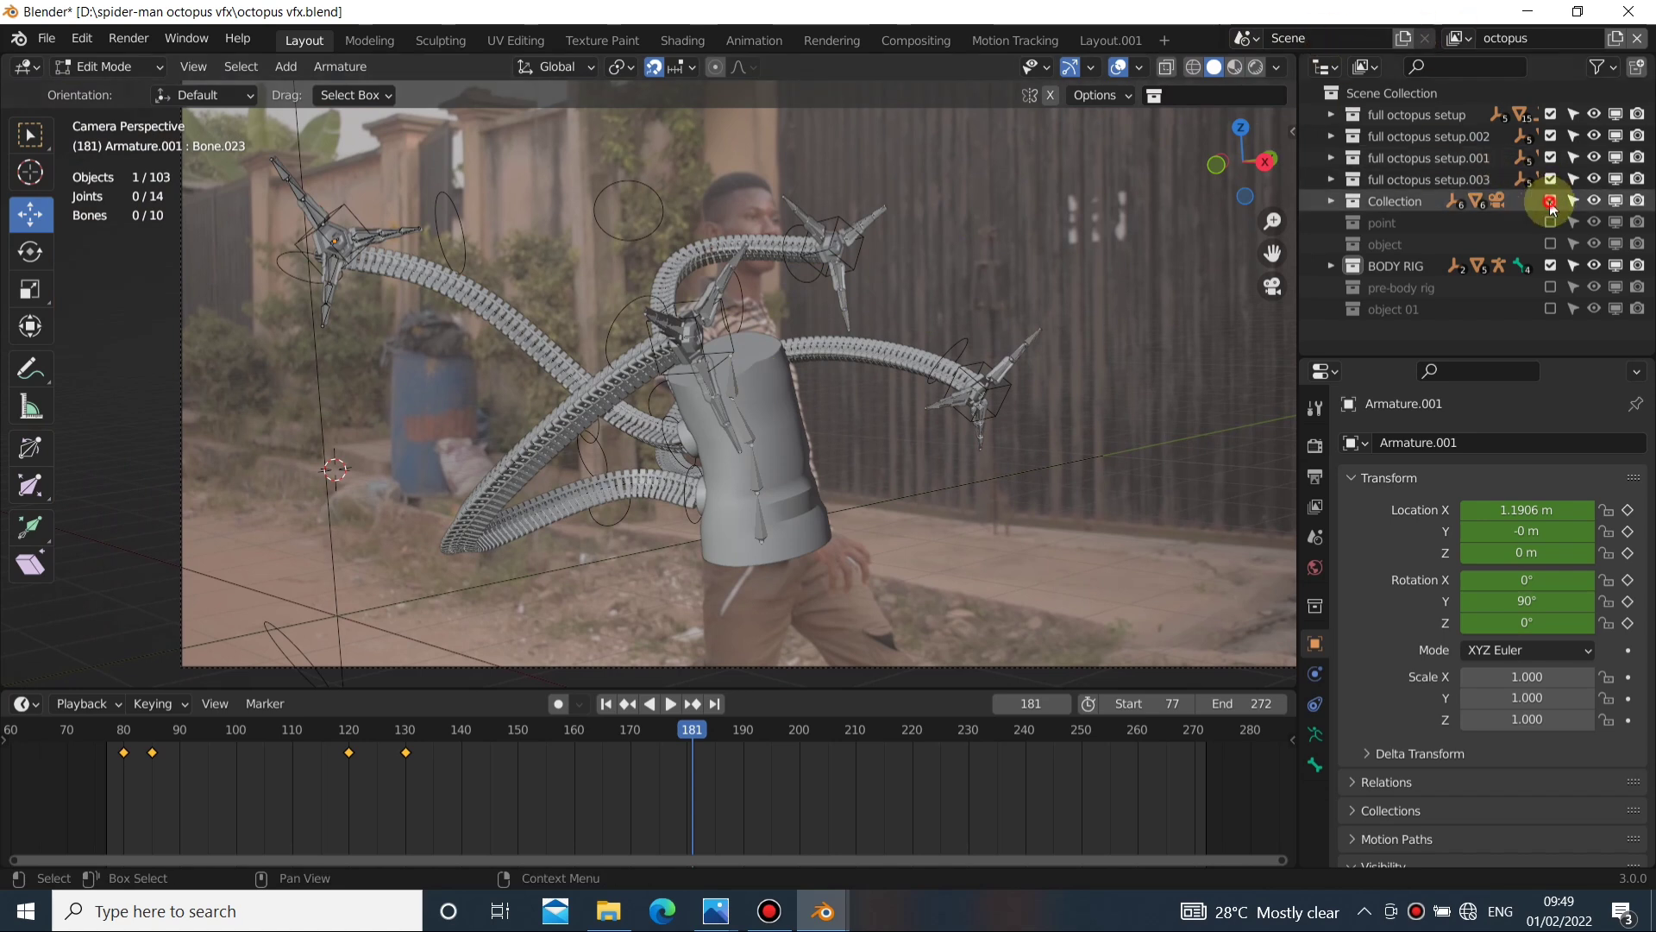
click(1550, 137)
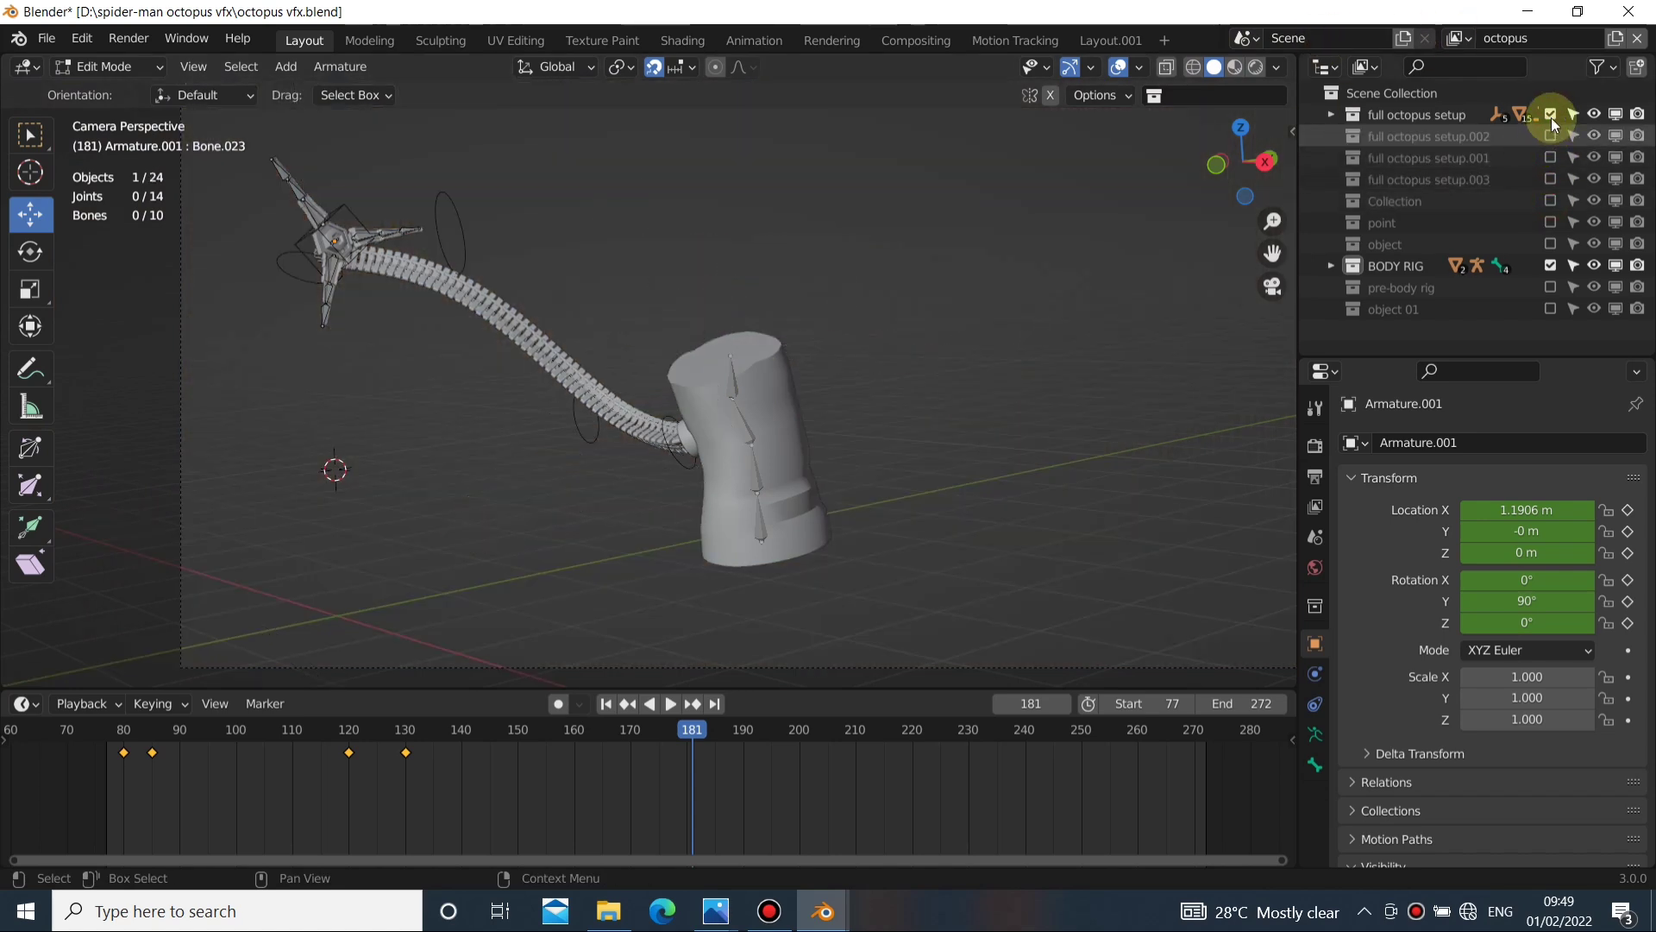
click(1550, 115)
Return to the camera view and re-enable Collection to bring back the background footage behind the body rig
key(KP_0)
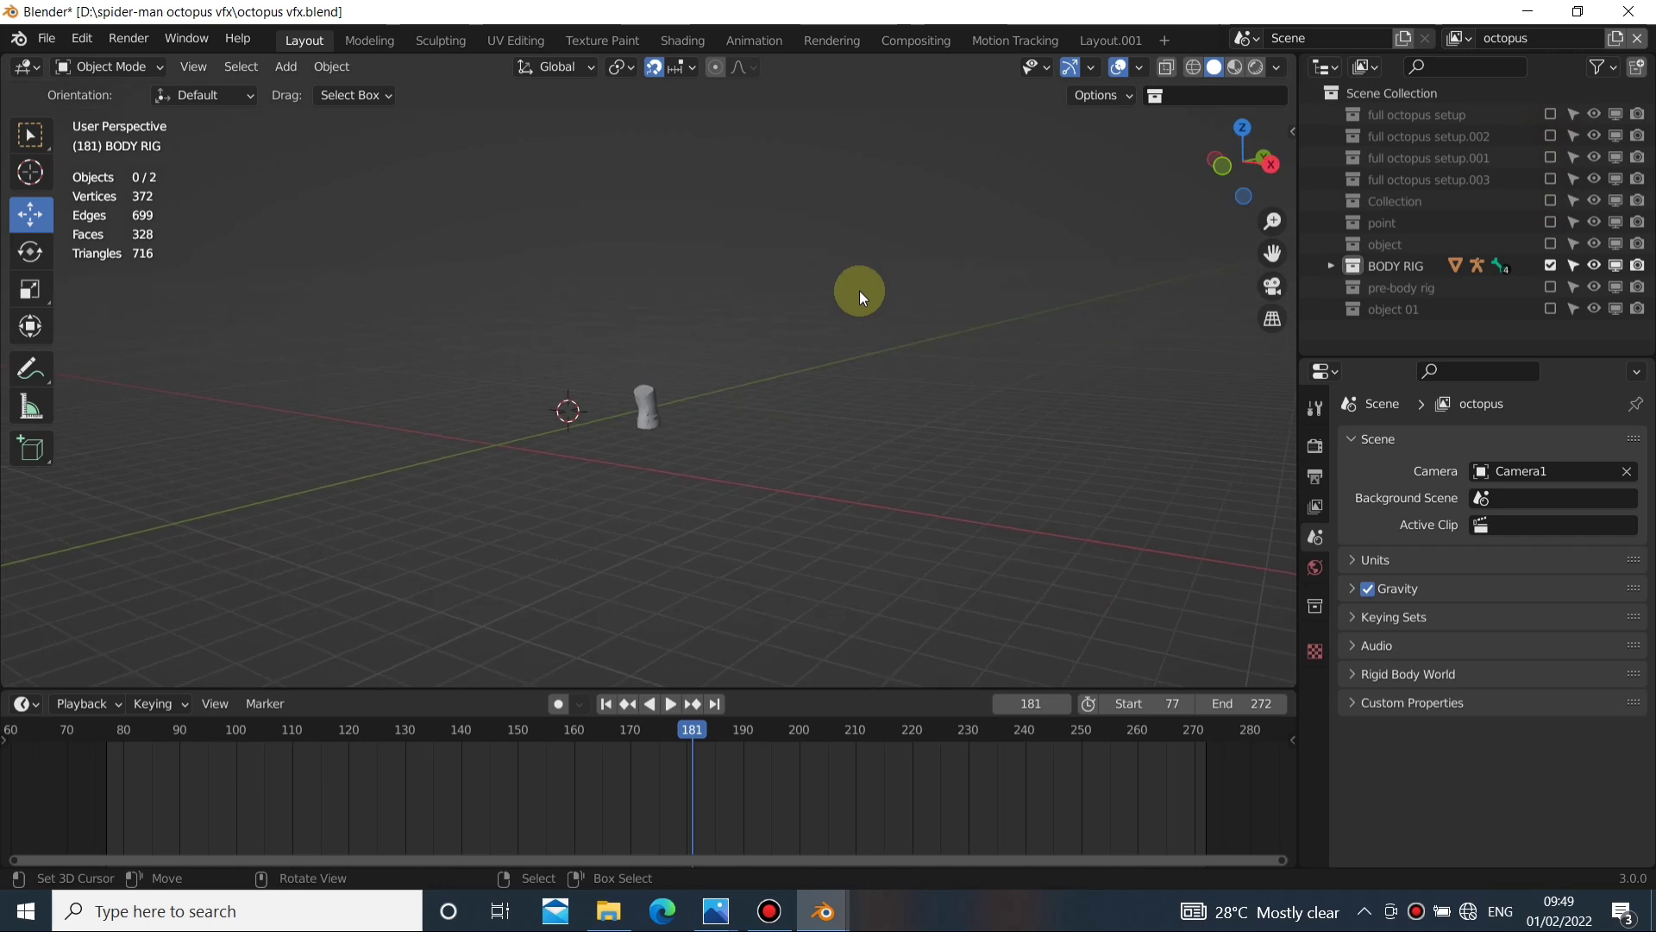
key(KP_0)
scroll(680, 428, down, 2)
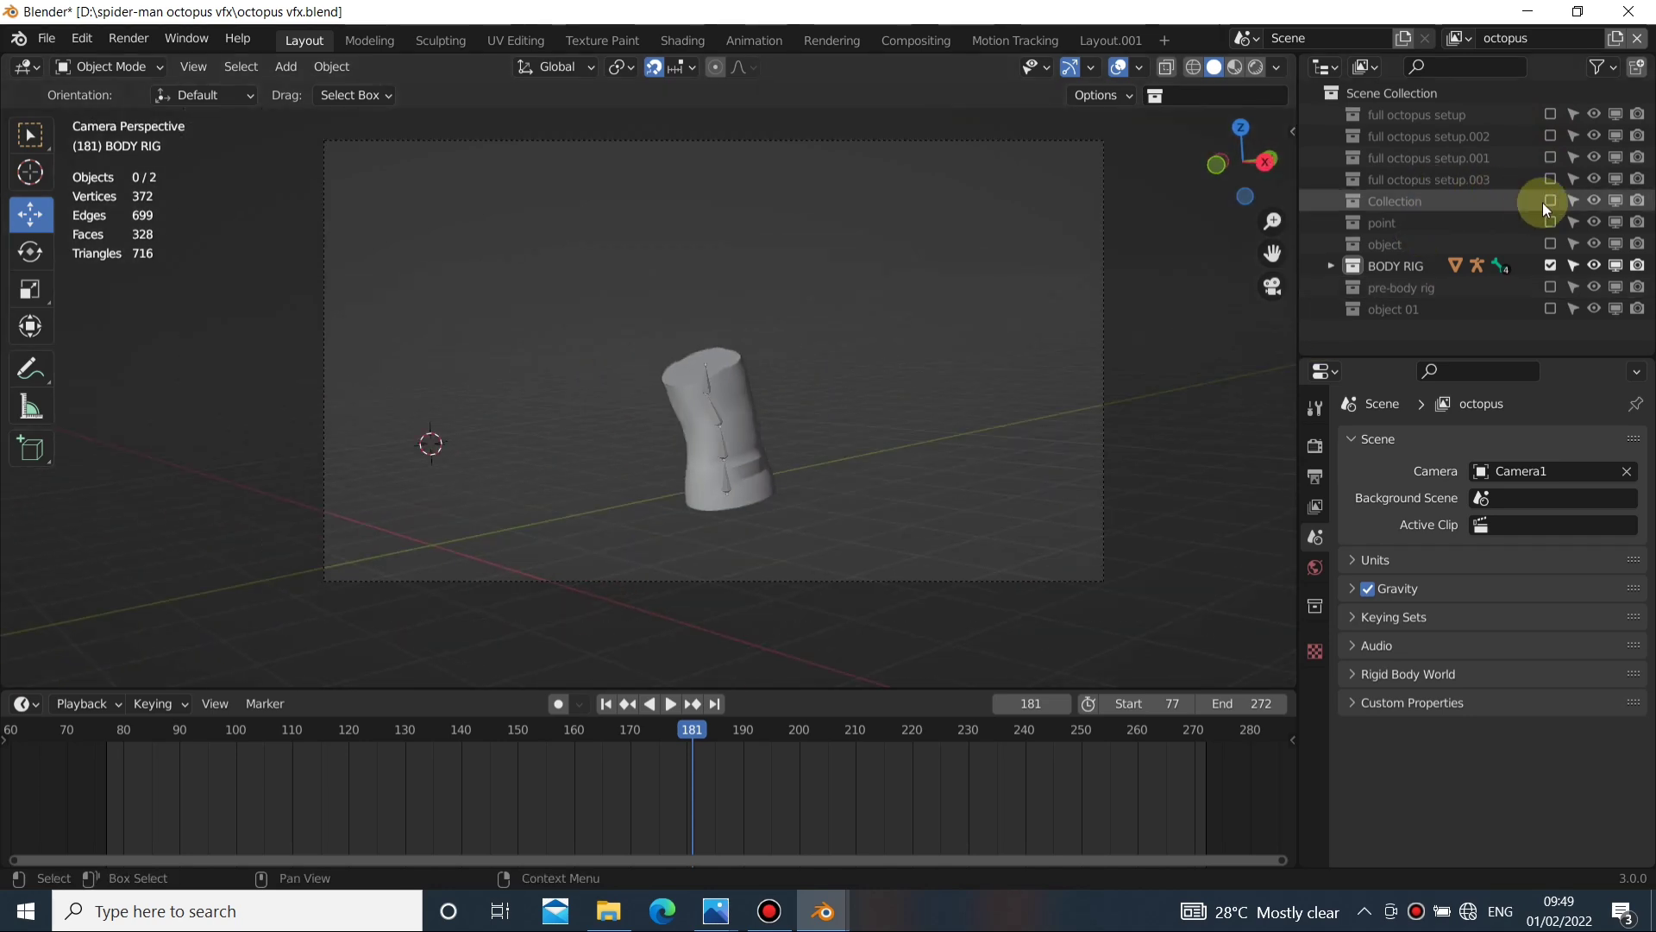
click(1551, 200)
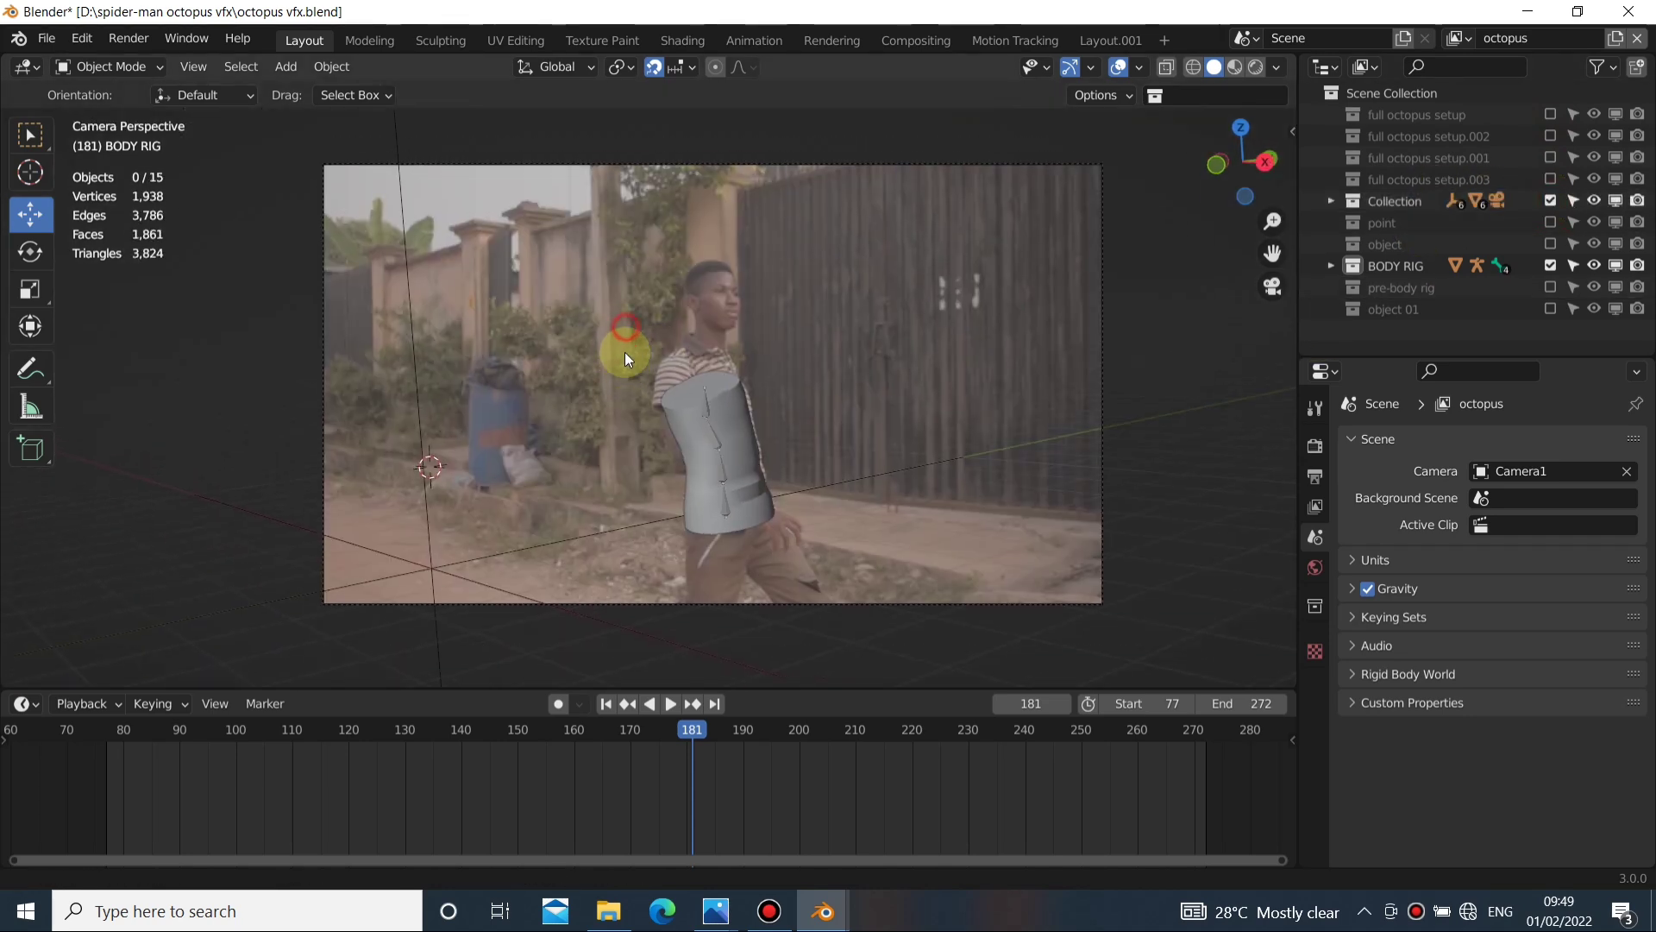
Examine in wireframe shading how the body rig follows the actor's torso while scrubbing and playing the timeline
scroll(732, 432, up, 4)
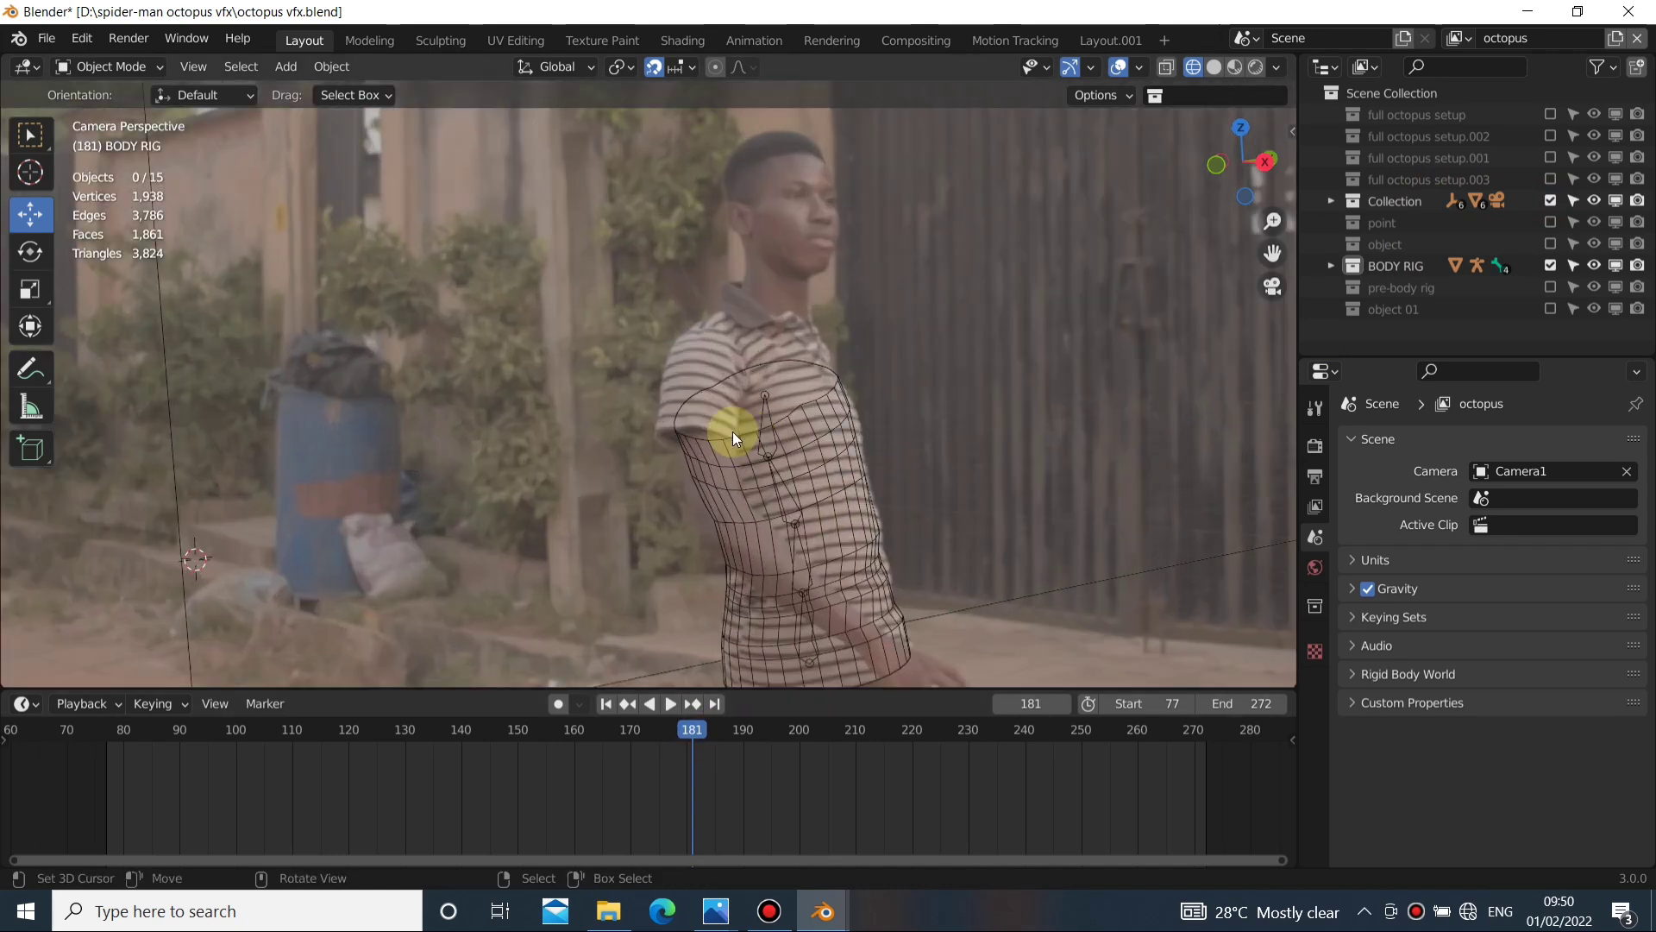
scroll(696, 407, down, 1)
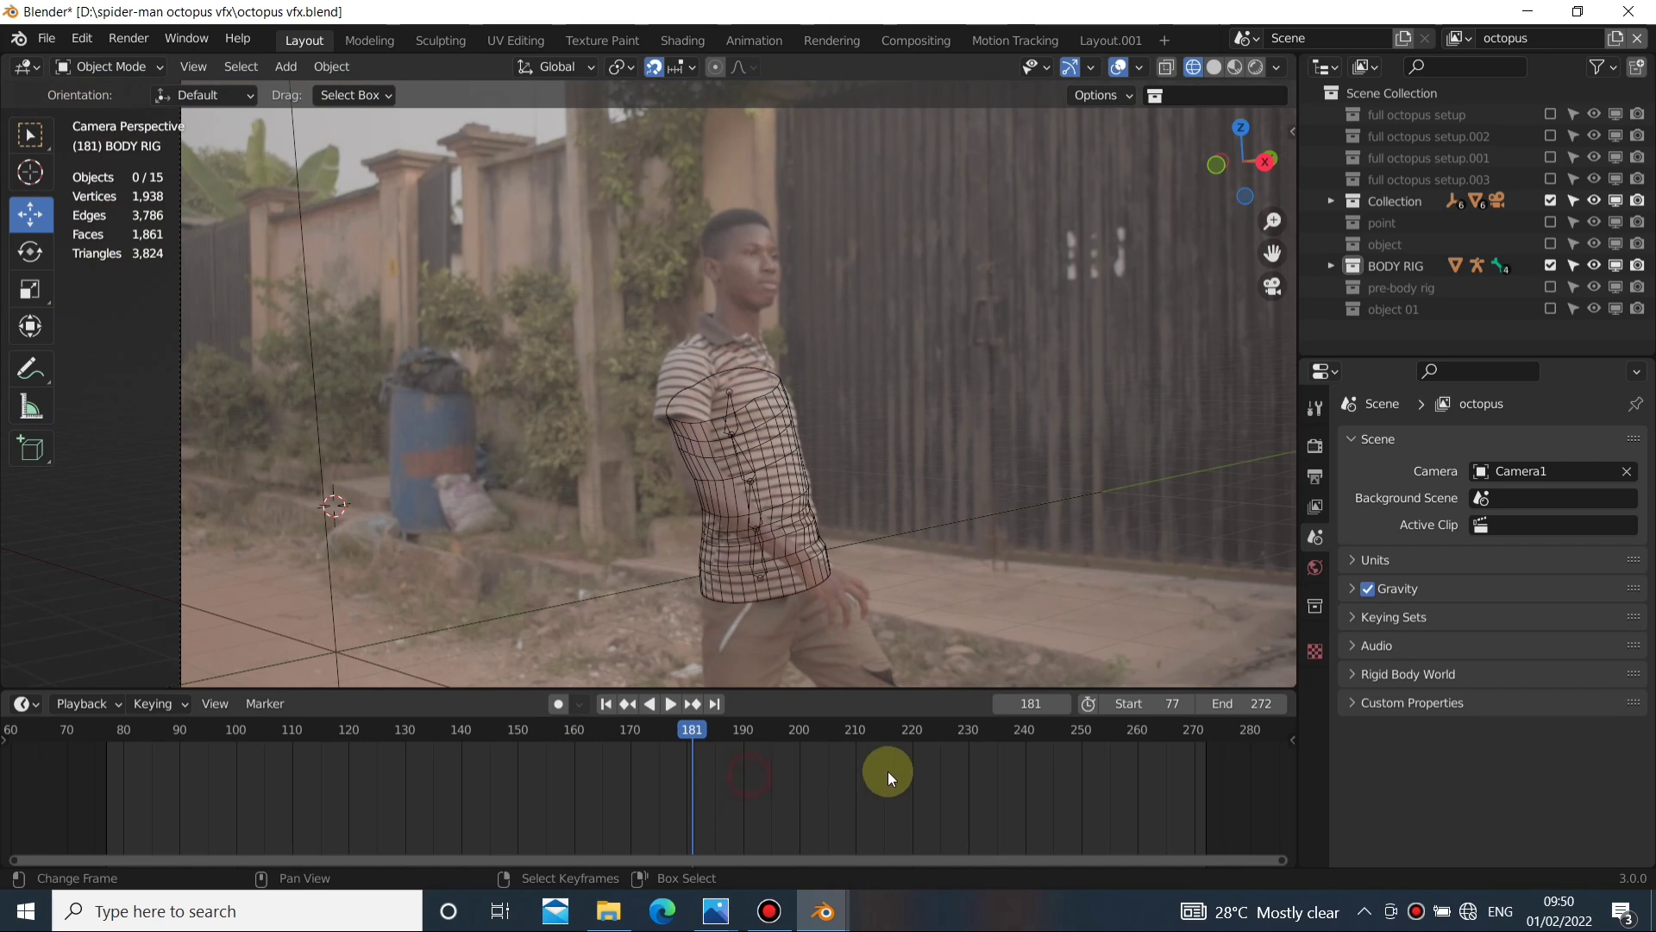
drag(909, 772, 302, 800)
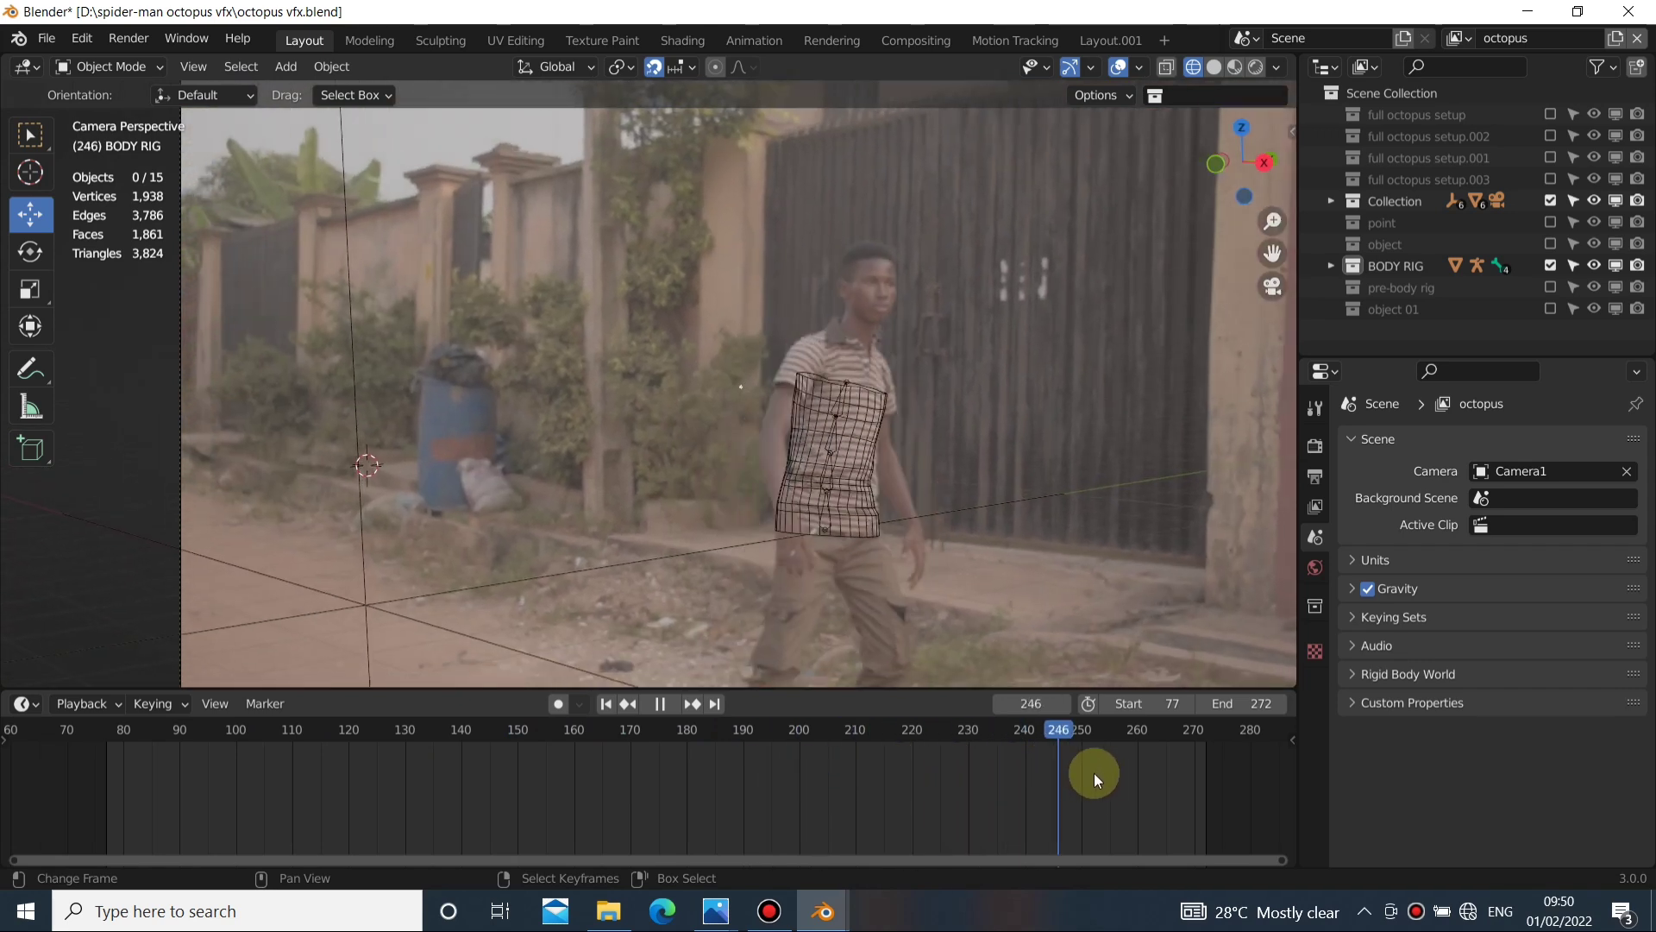
drag(1093, 772, 308, 790)
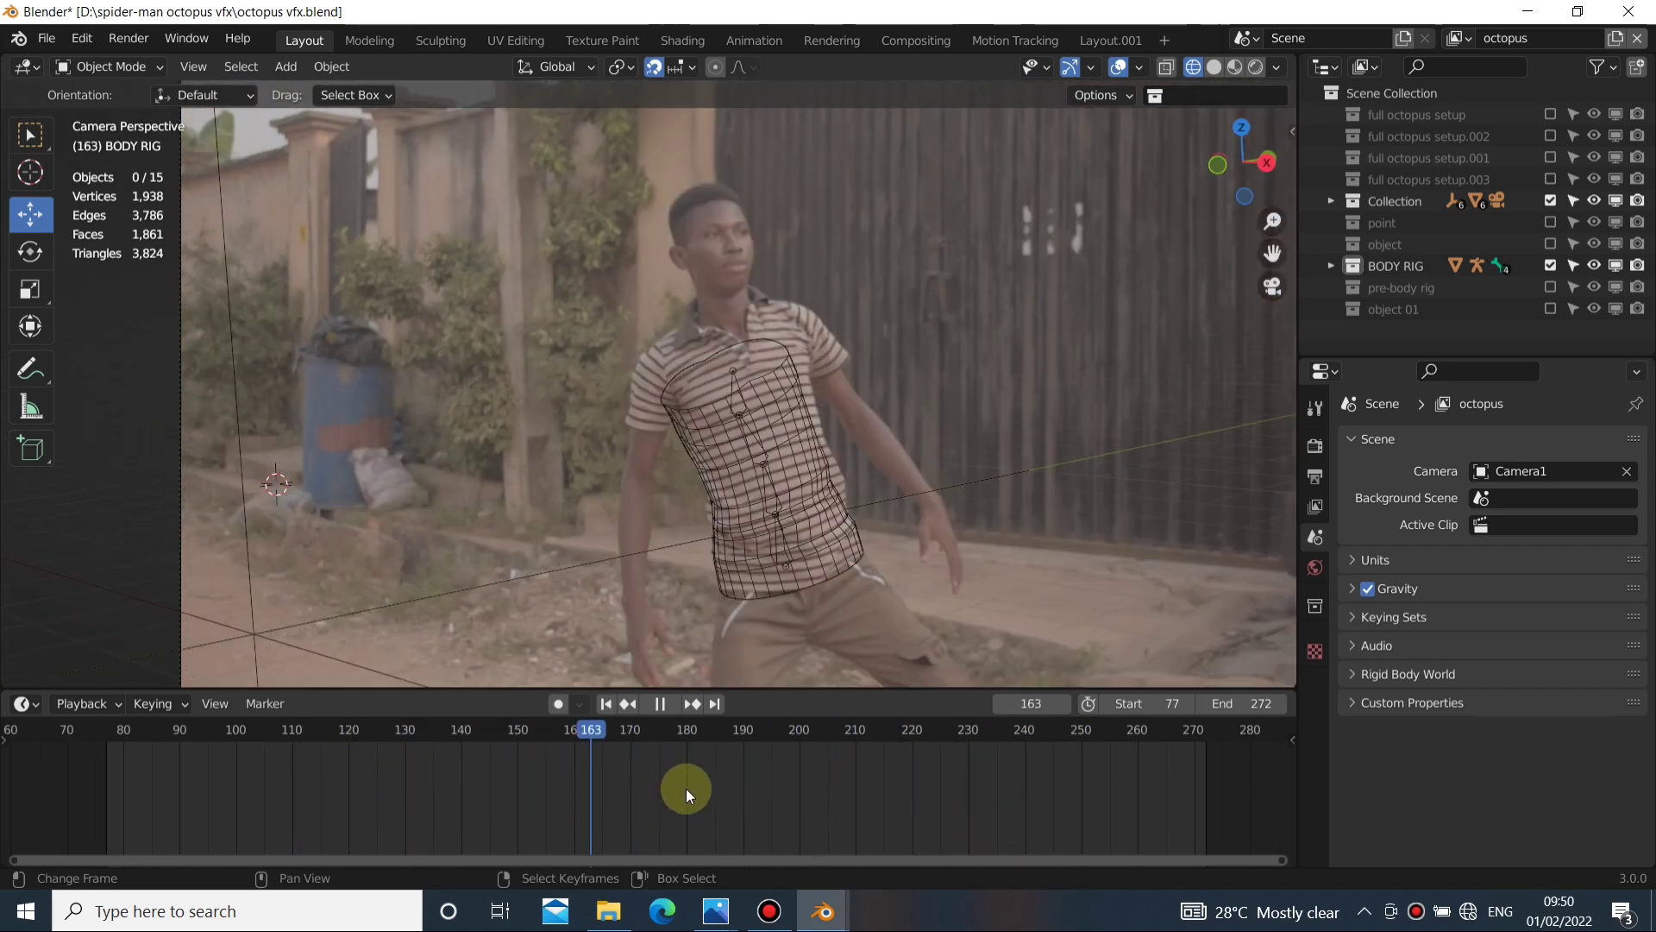
scroll(847, 464, down, 4)
click(662, 703)
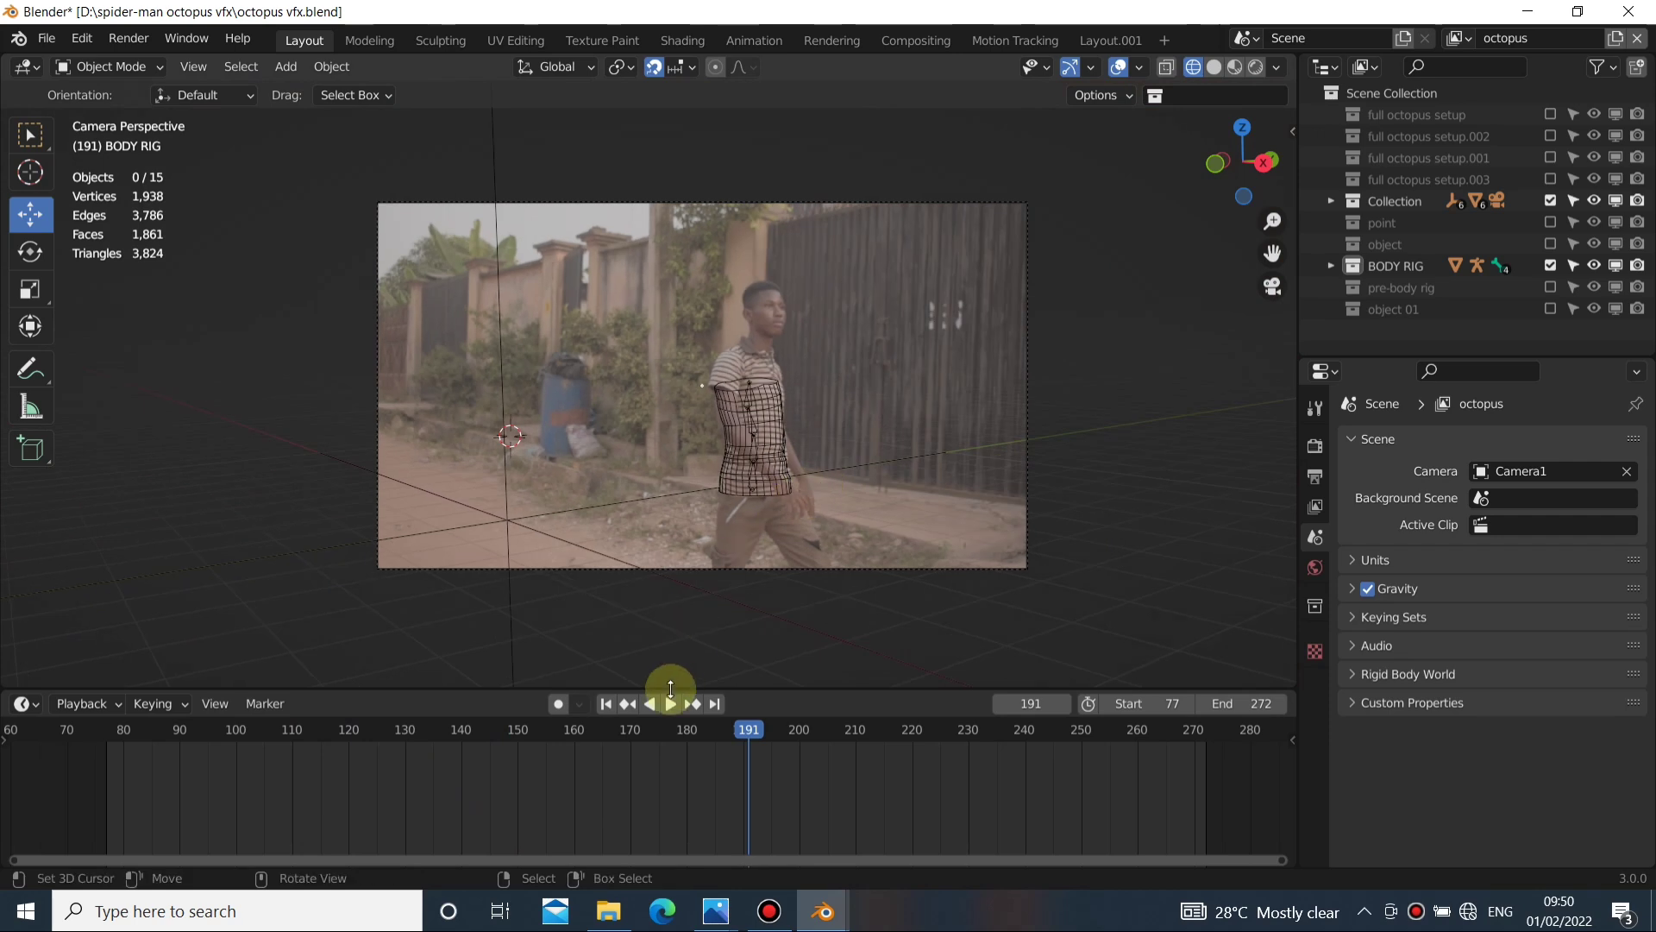
Replay the body rig animation and scrub from the first frame to around frame 100 to check the torso match
click(670, 703)
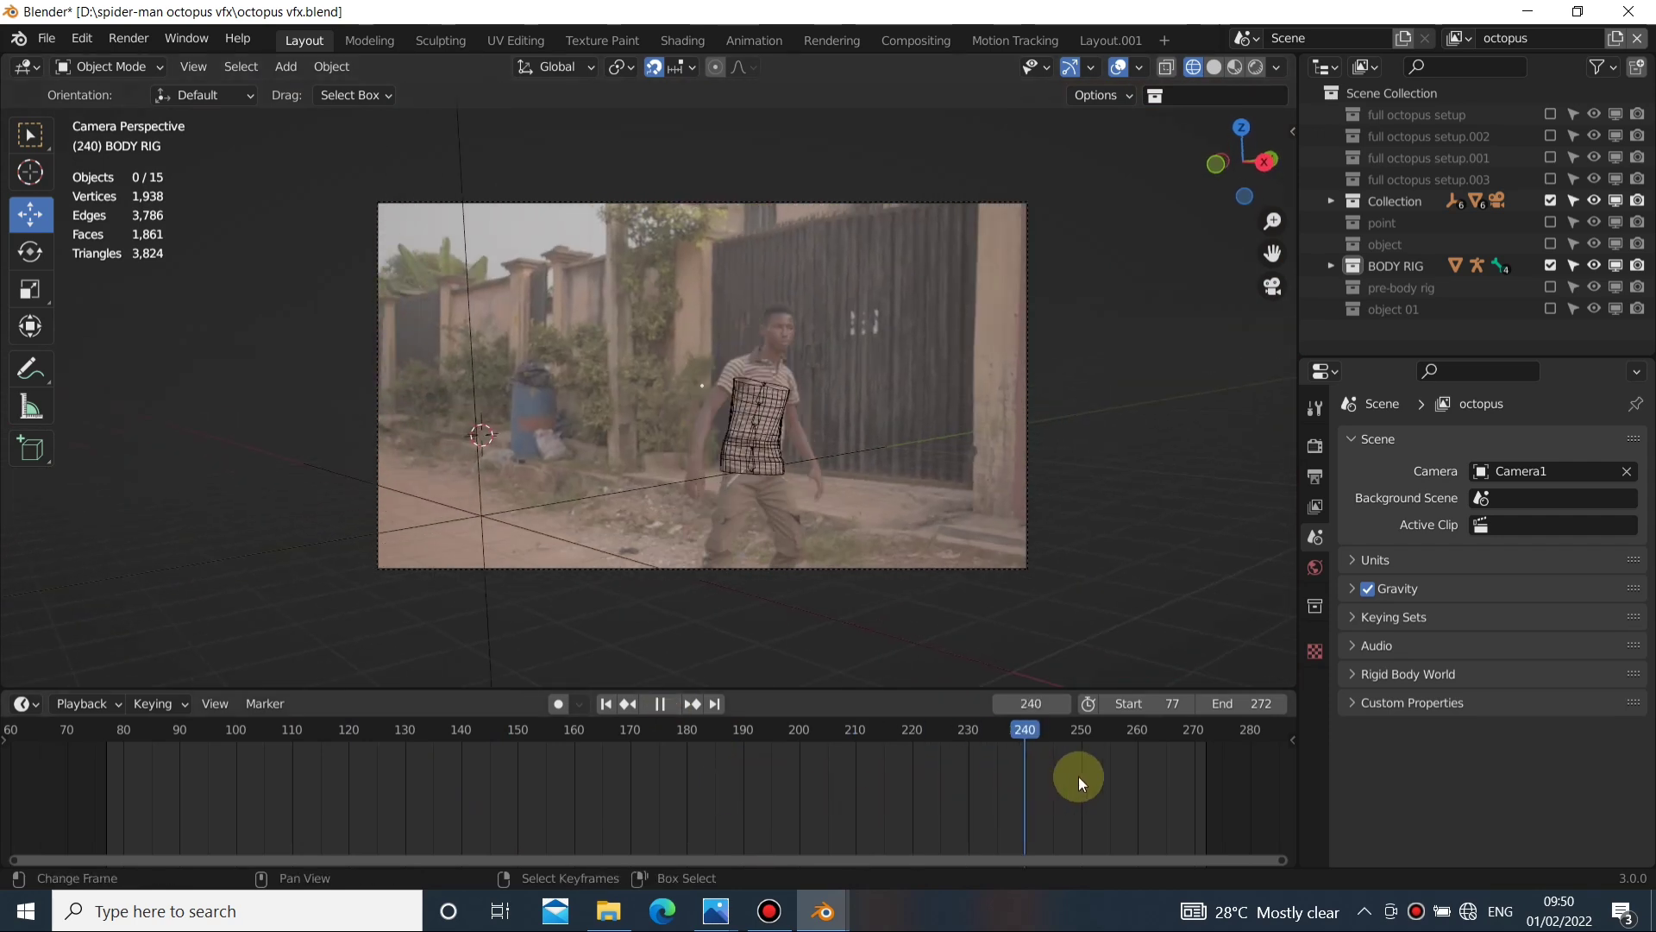
drag(1157, 784, 561, 748)
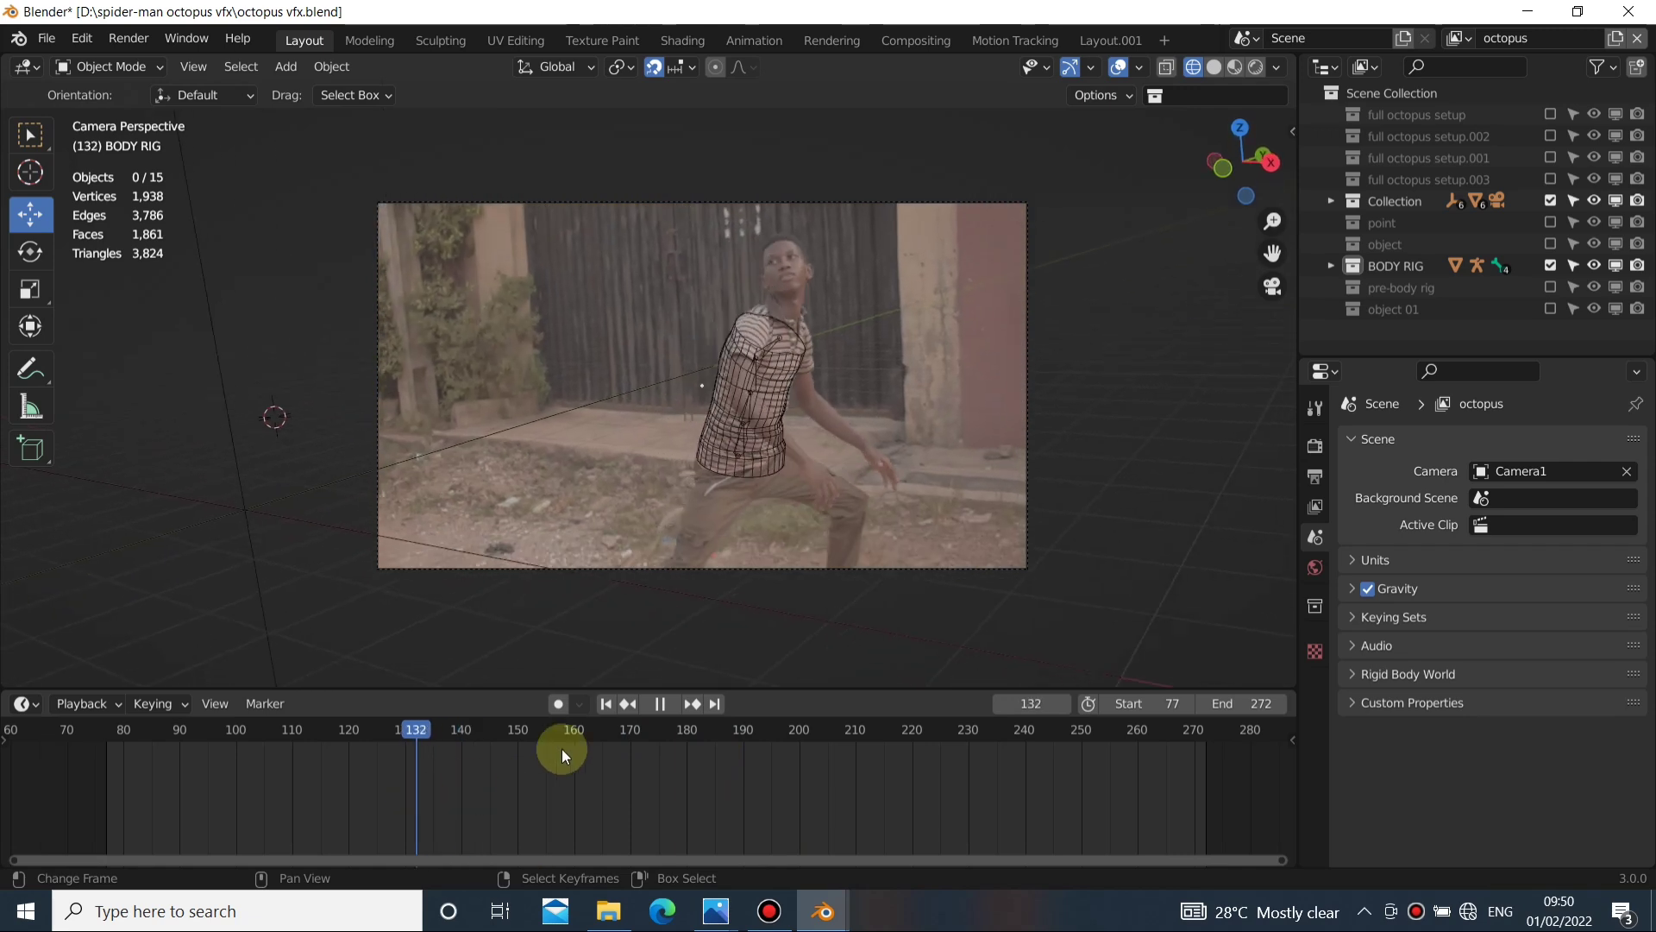
click(606, 704)
drag(136, 794, 203, 806)
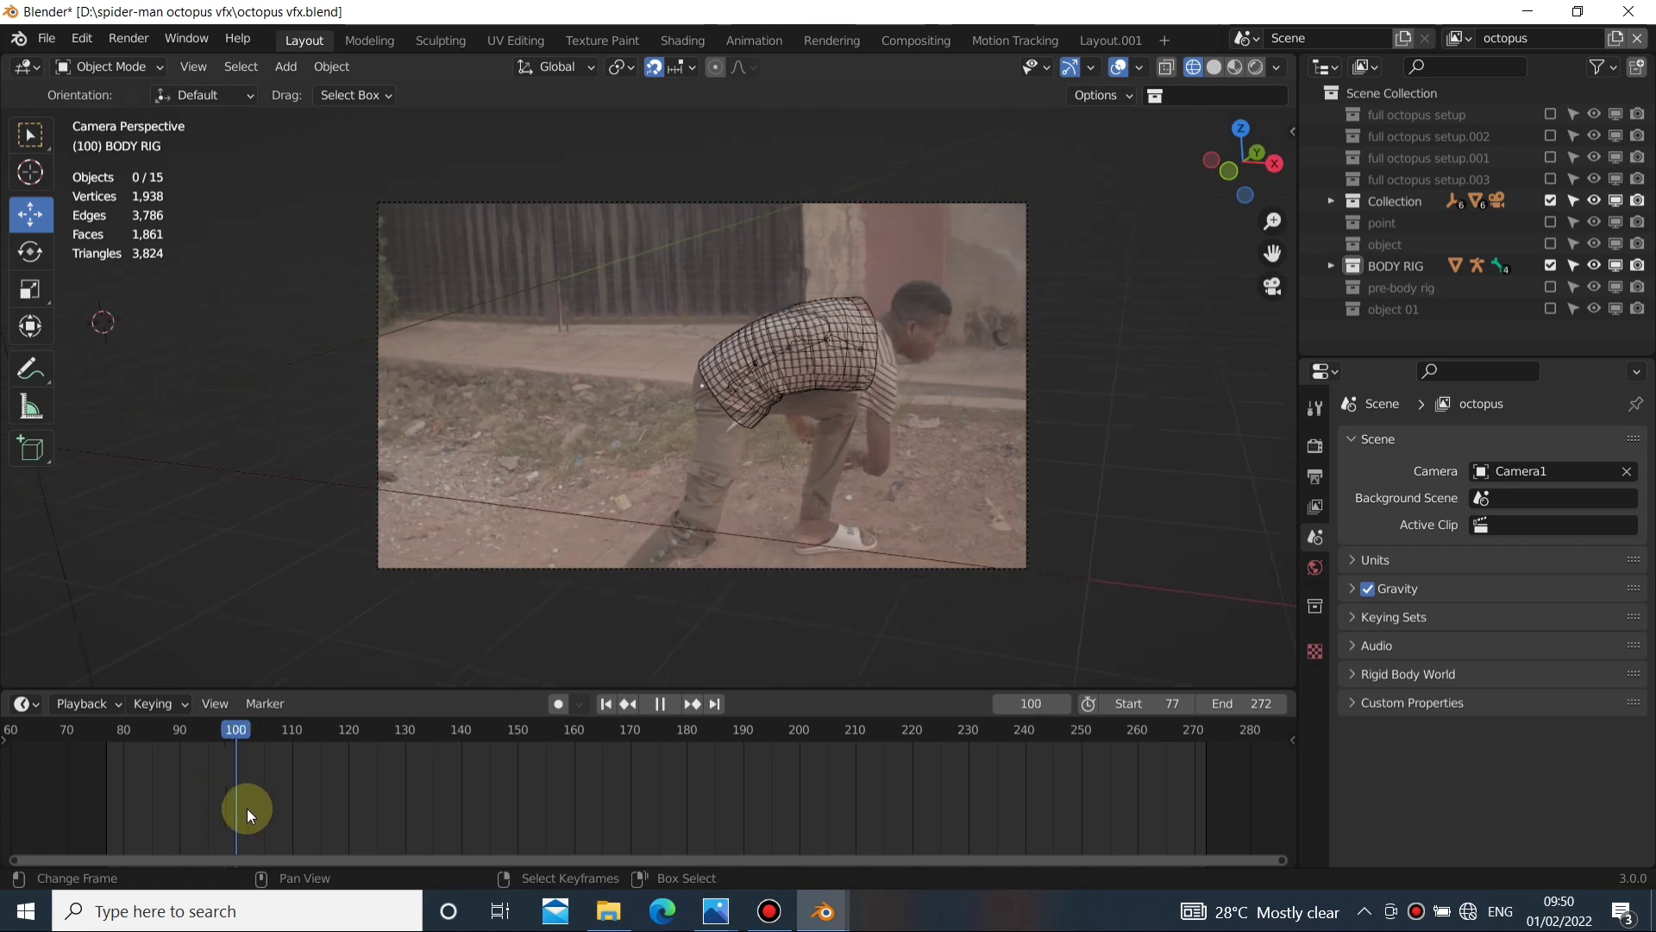
Stop the playback near frame 104, examine up close how the rig mesh covers the torso, and scrub to frame 122
drag(304, 800, 257, 801)
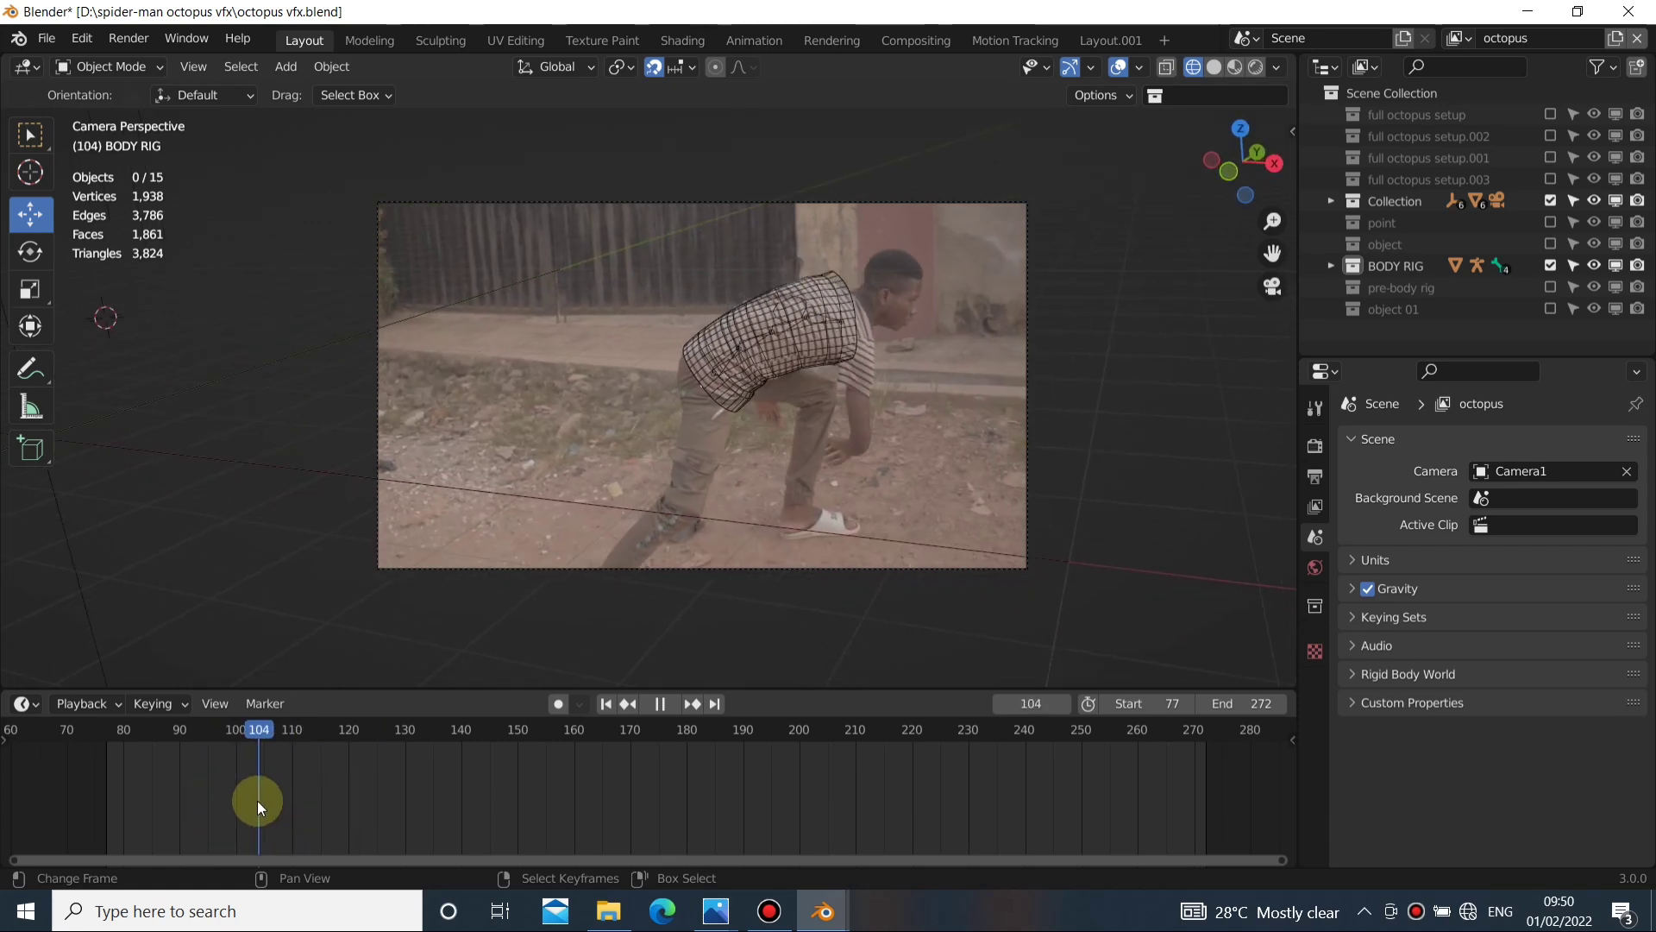
key(space)
scroll(802, 324, up, 4)
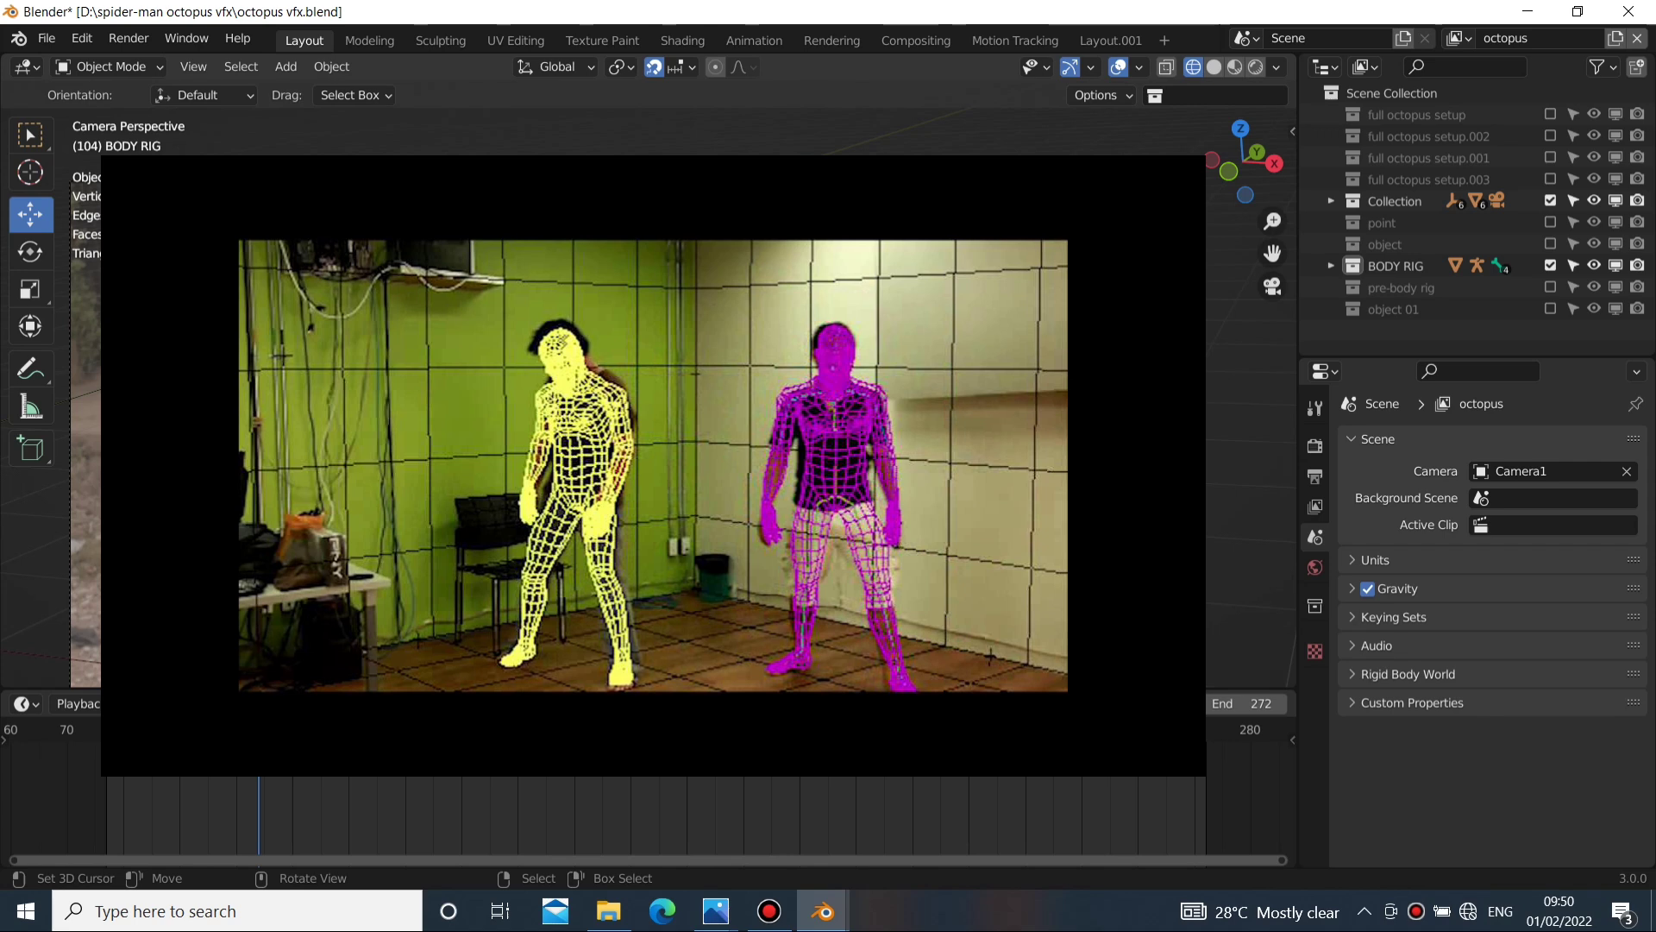
drag(920, 239, 867, 359)
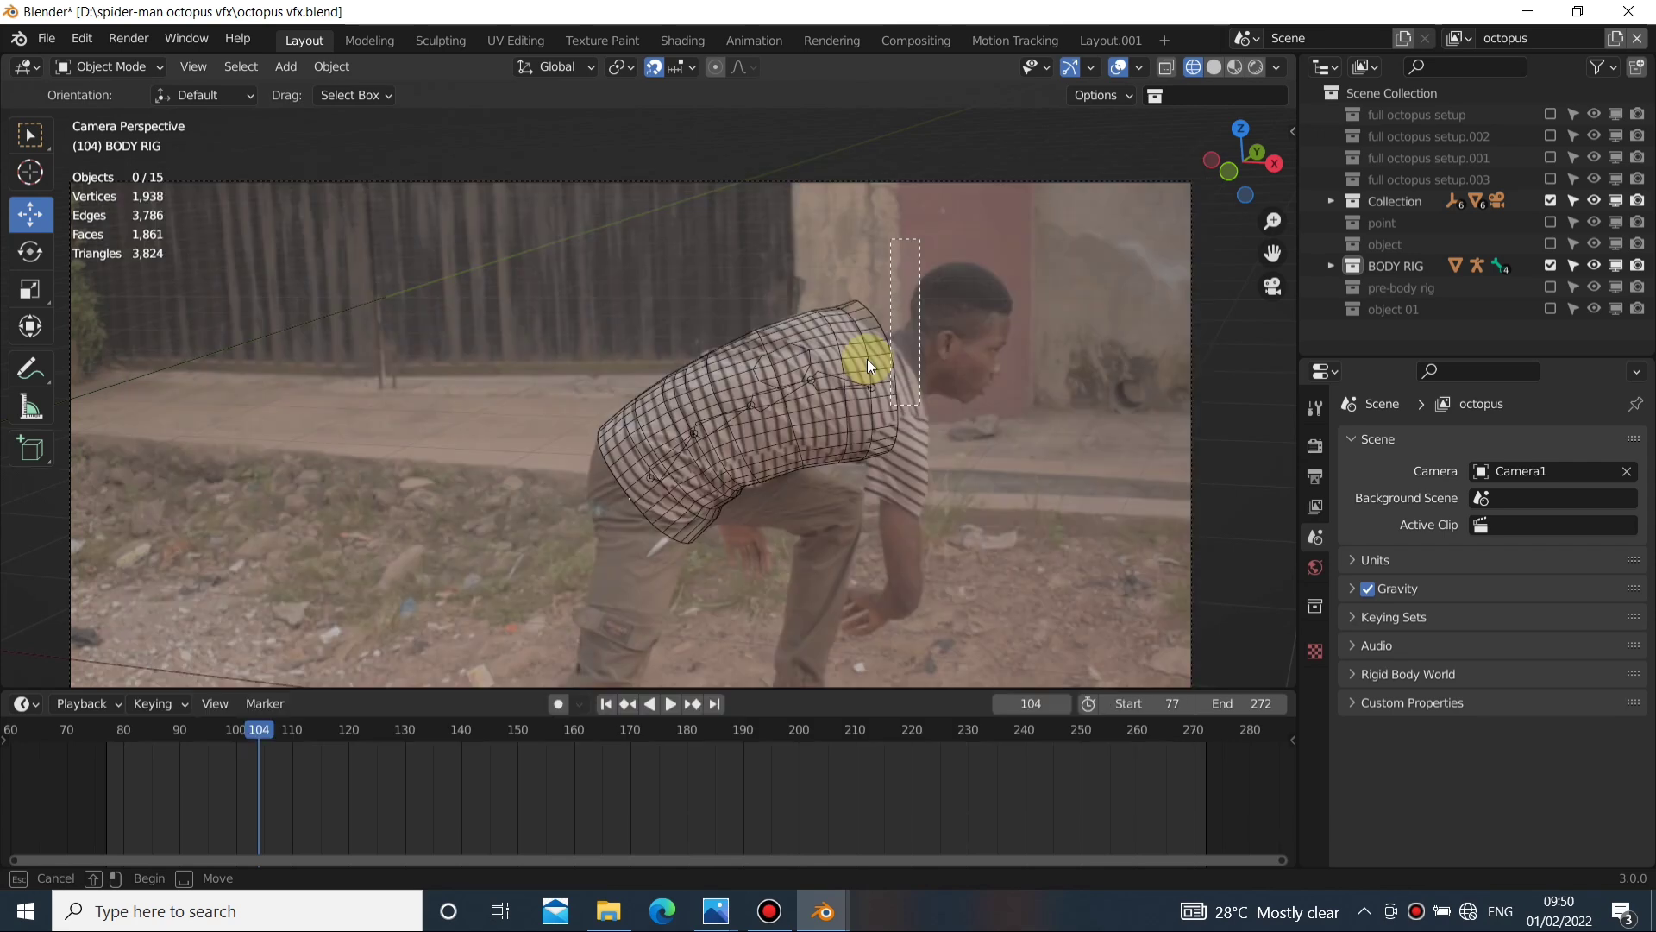
drag(1001, 312, 1052, 400)
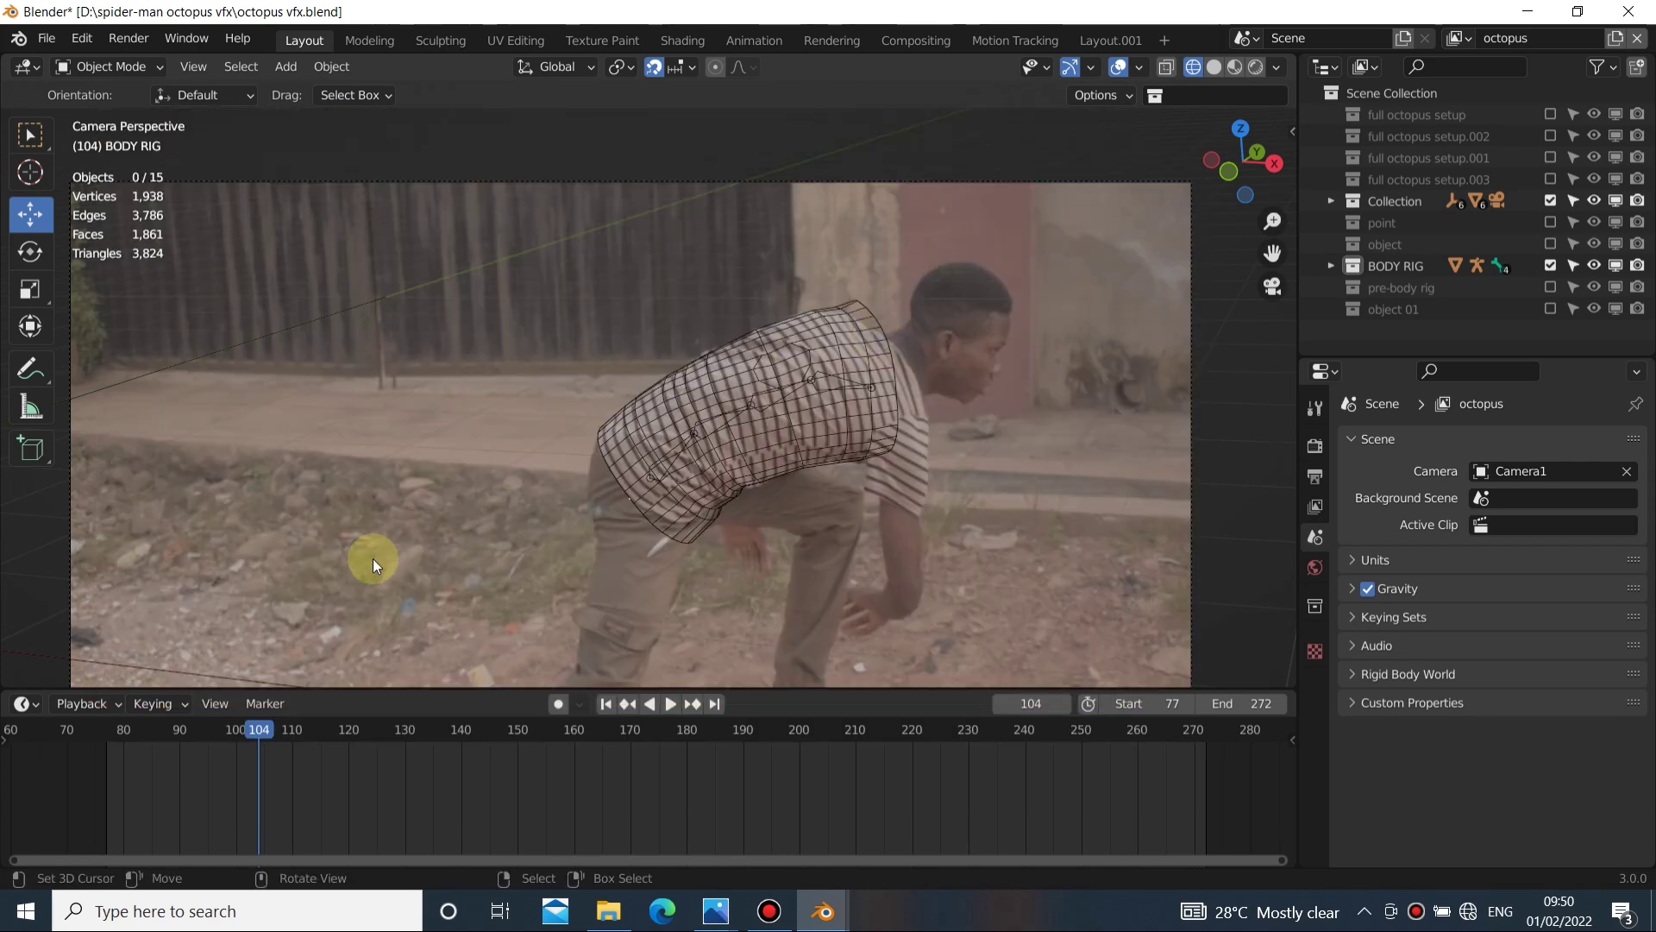
drag(282, 742, 360, 759)
scroll(614, 524, down, 2)
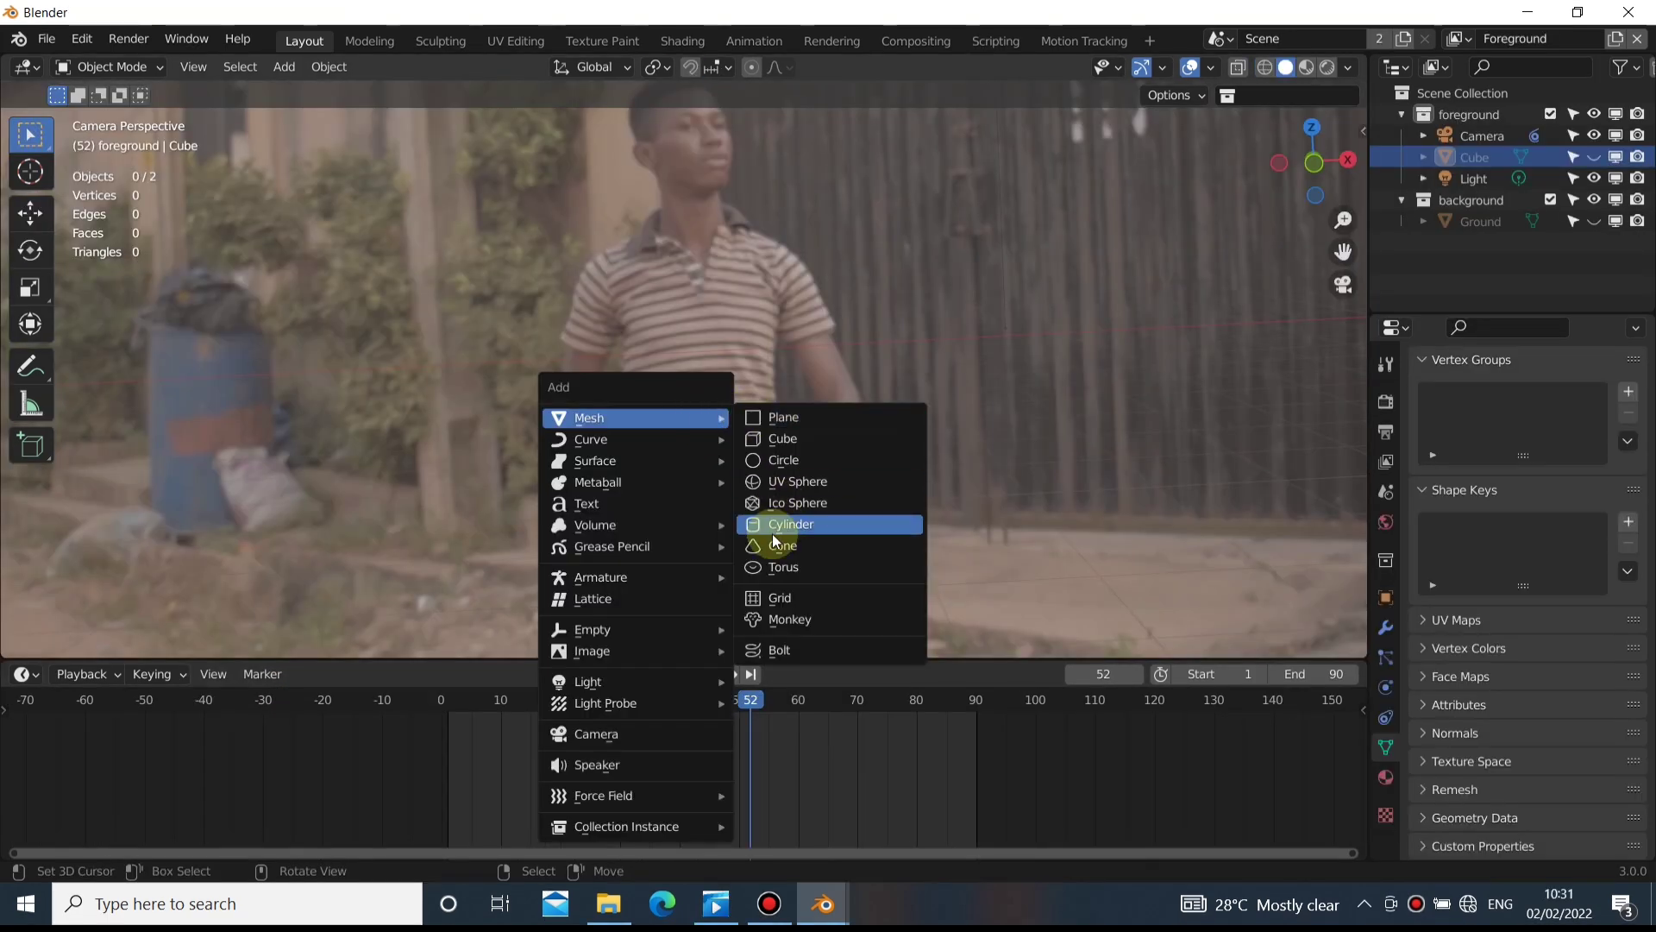
Add a cylinder over the actor's torso, show it in wireframe, and set its vertices to 16
click(773, 525)
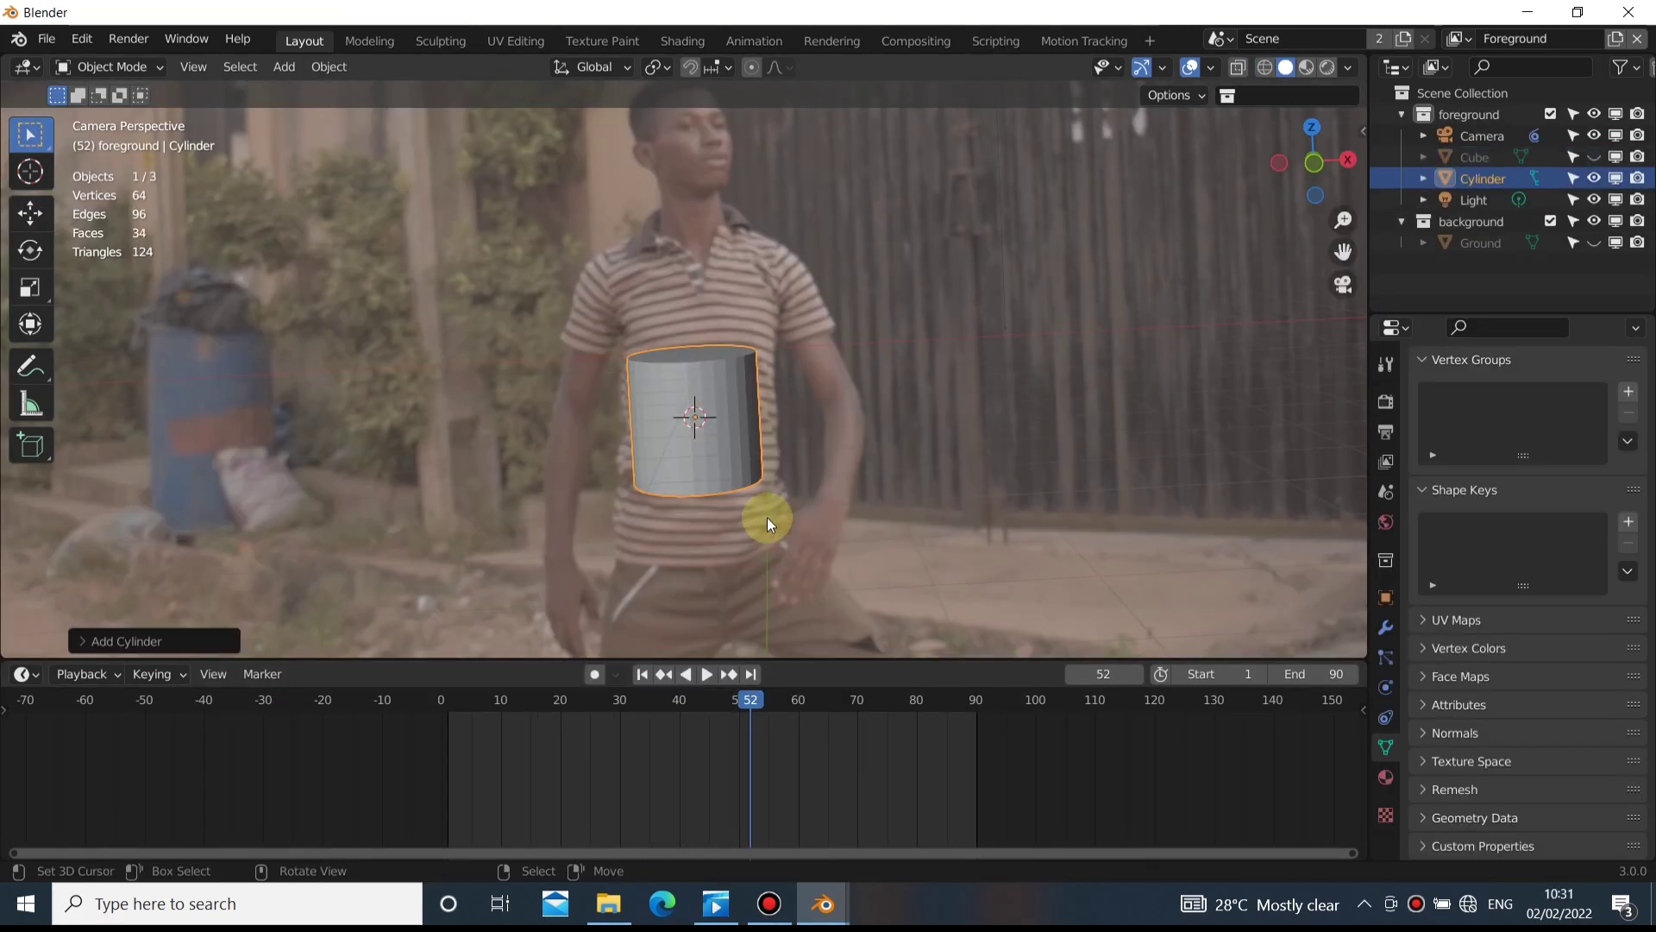
key(shift+z)
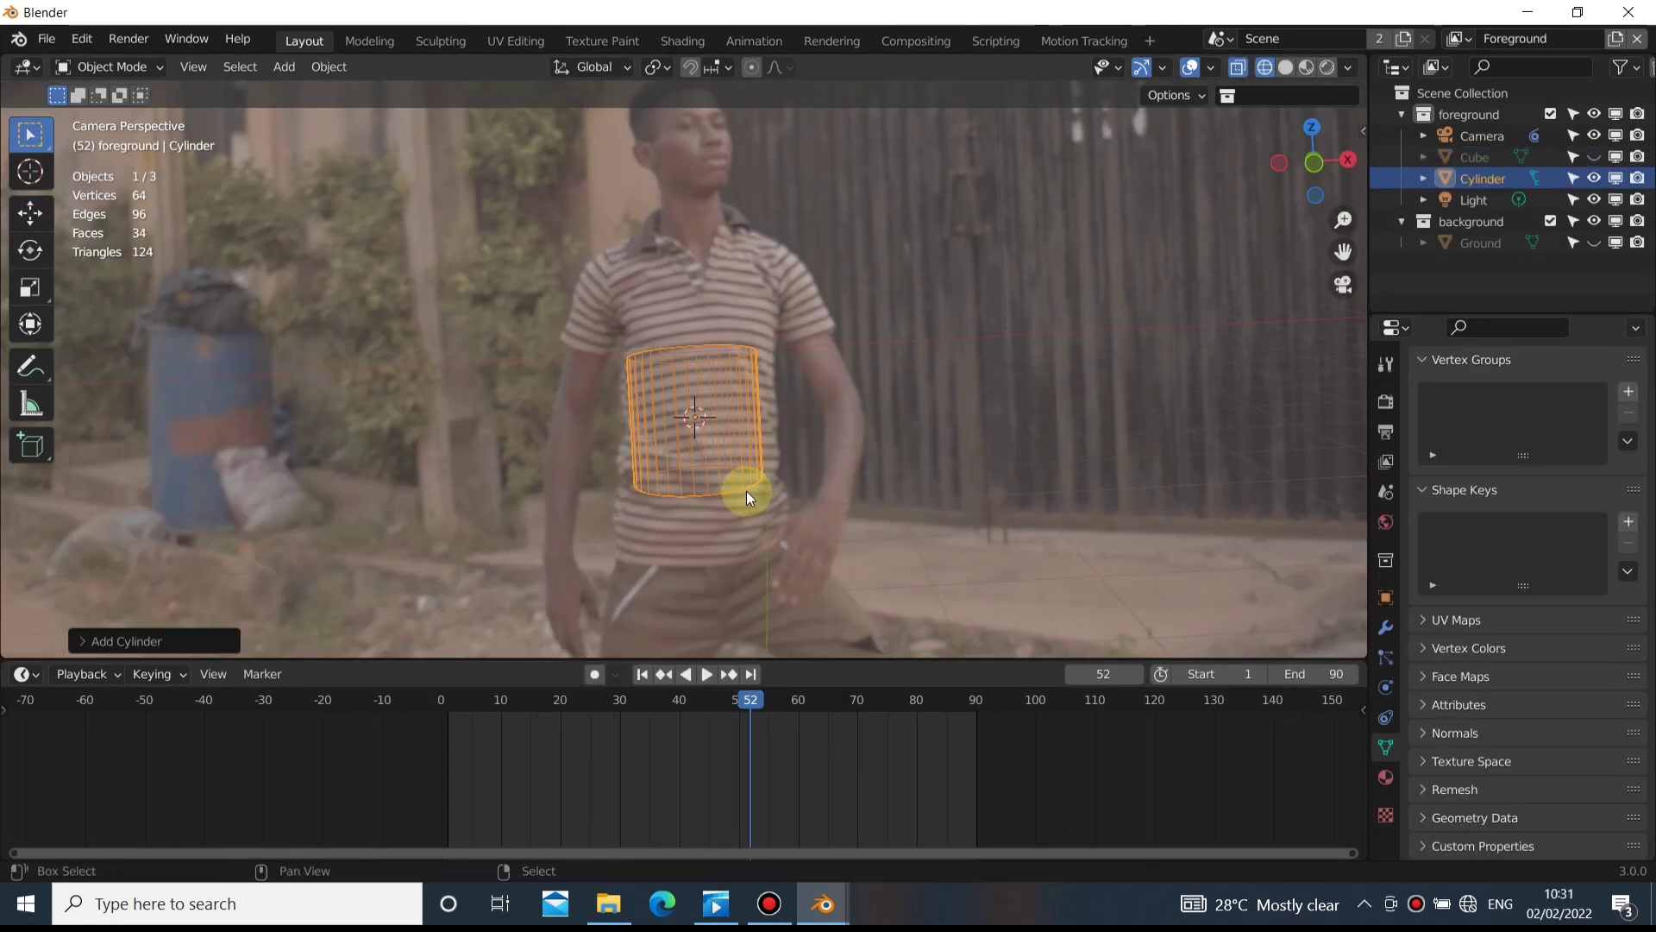
click(81, 641)
click(312, 387)
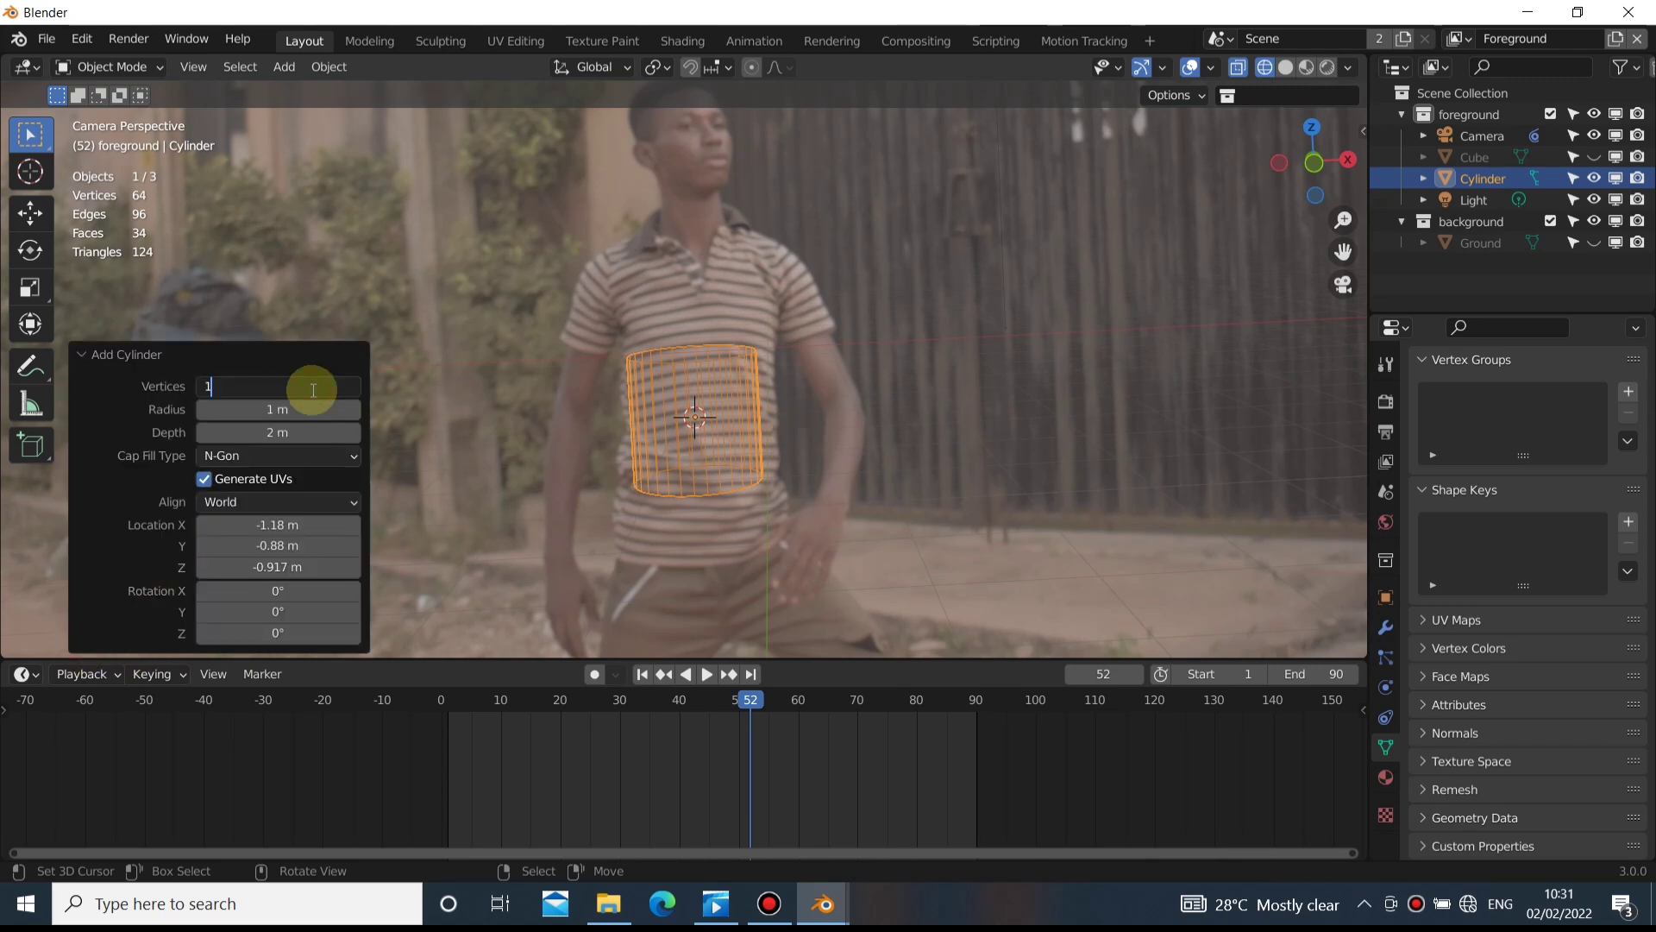
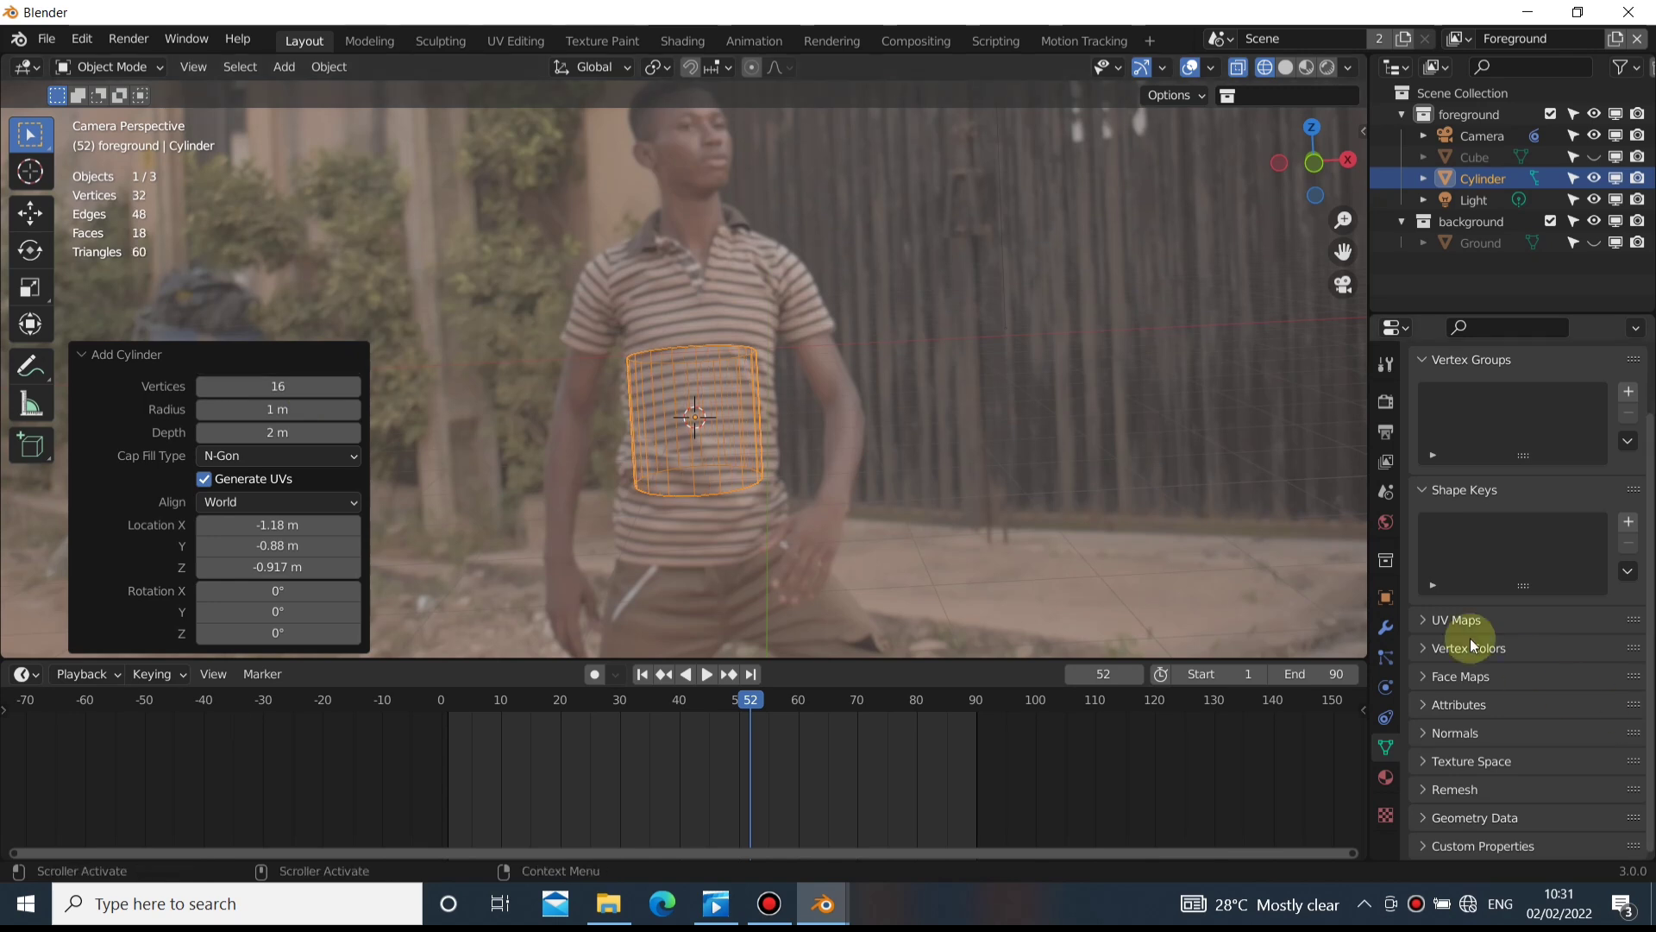
Scale the cylinder up about 1.27 times and rotate it about 3° to align with the actor's torso
key(s)
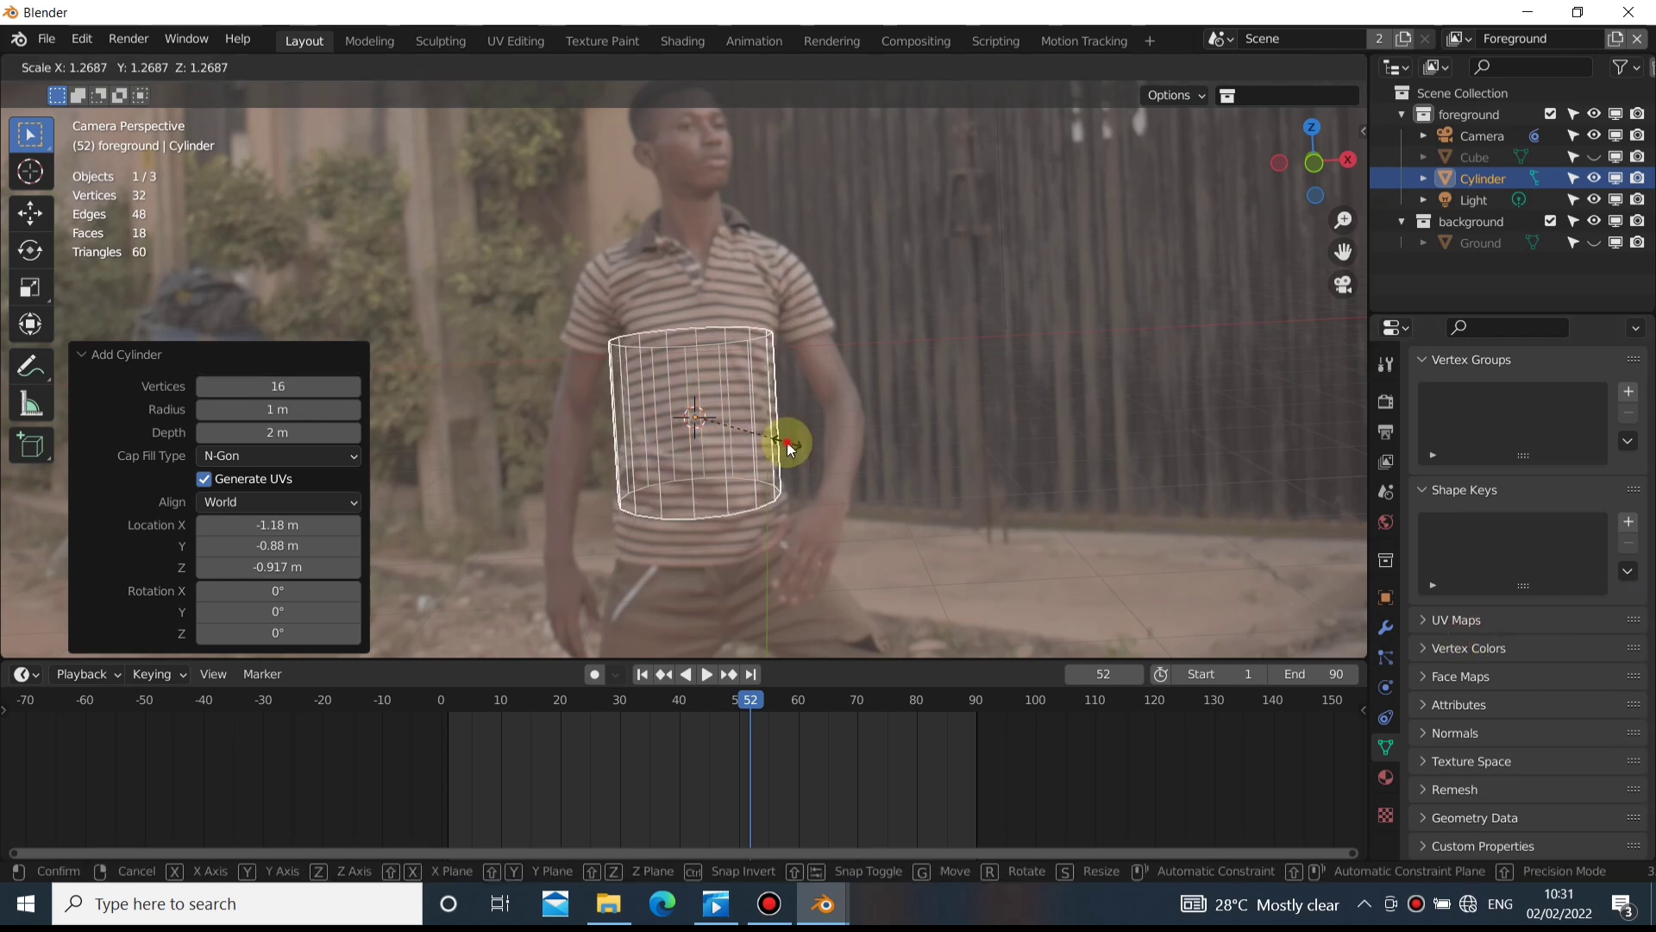
click(801, 468)
key(r)
click(799, 478)
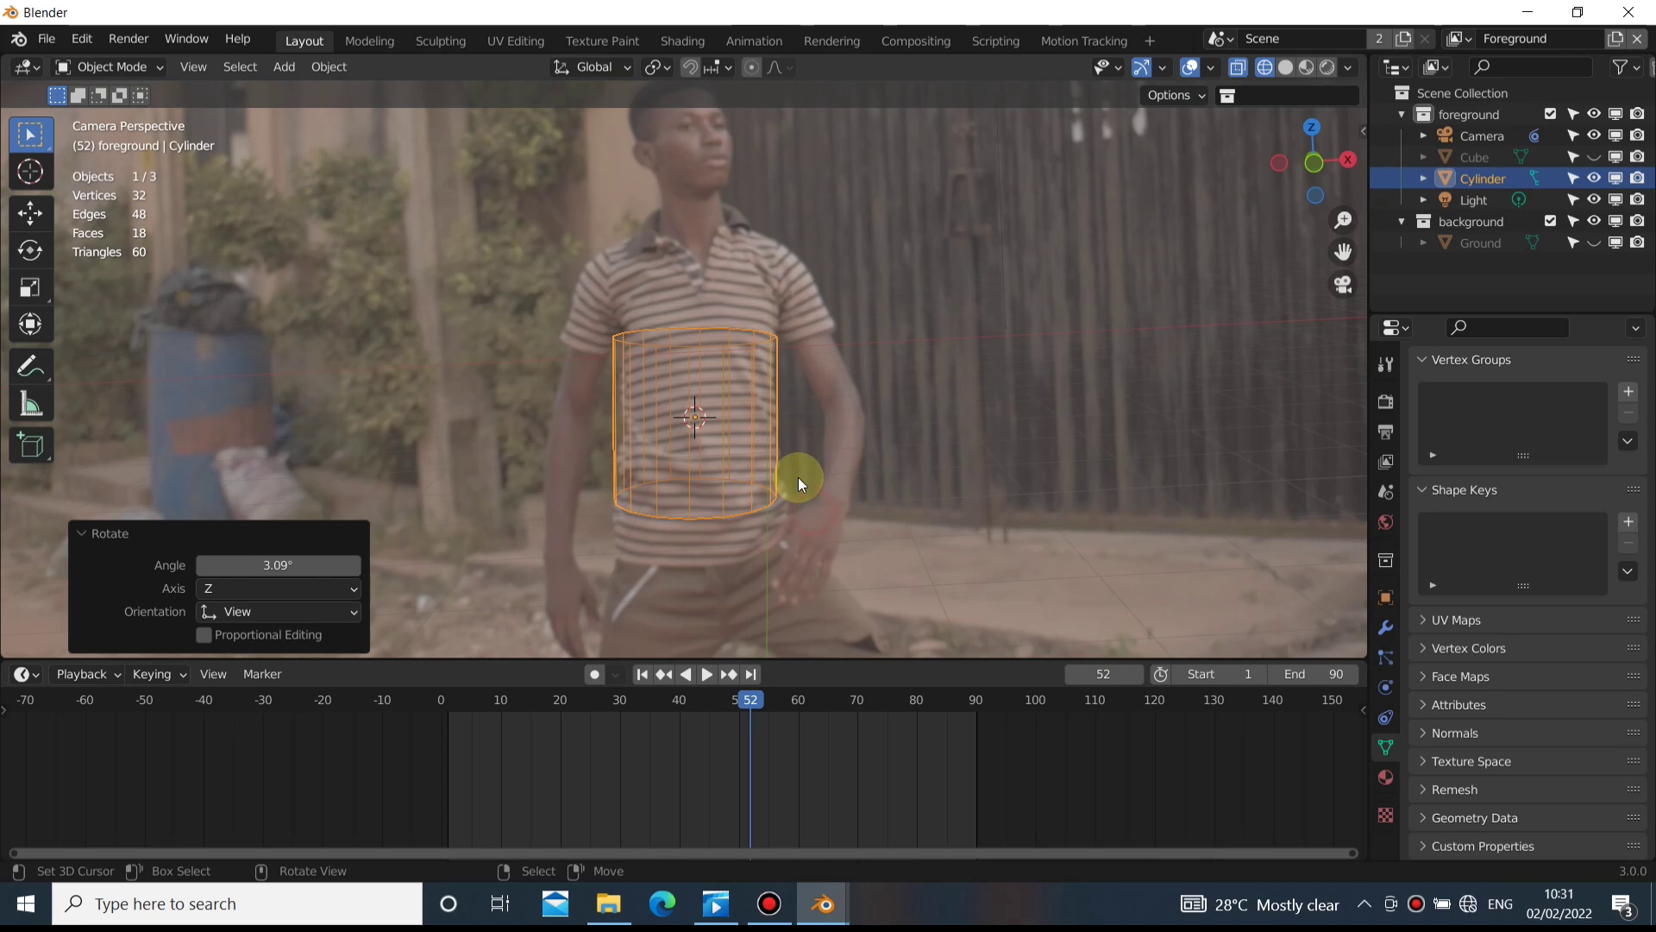
Enter Edit Mode on the cylinder, keep wireframe shading, and deselect all of its vertices
key(Tab)
key(shift+z)
key(shift+z)
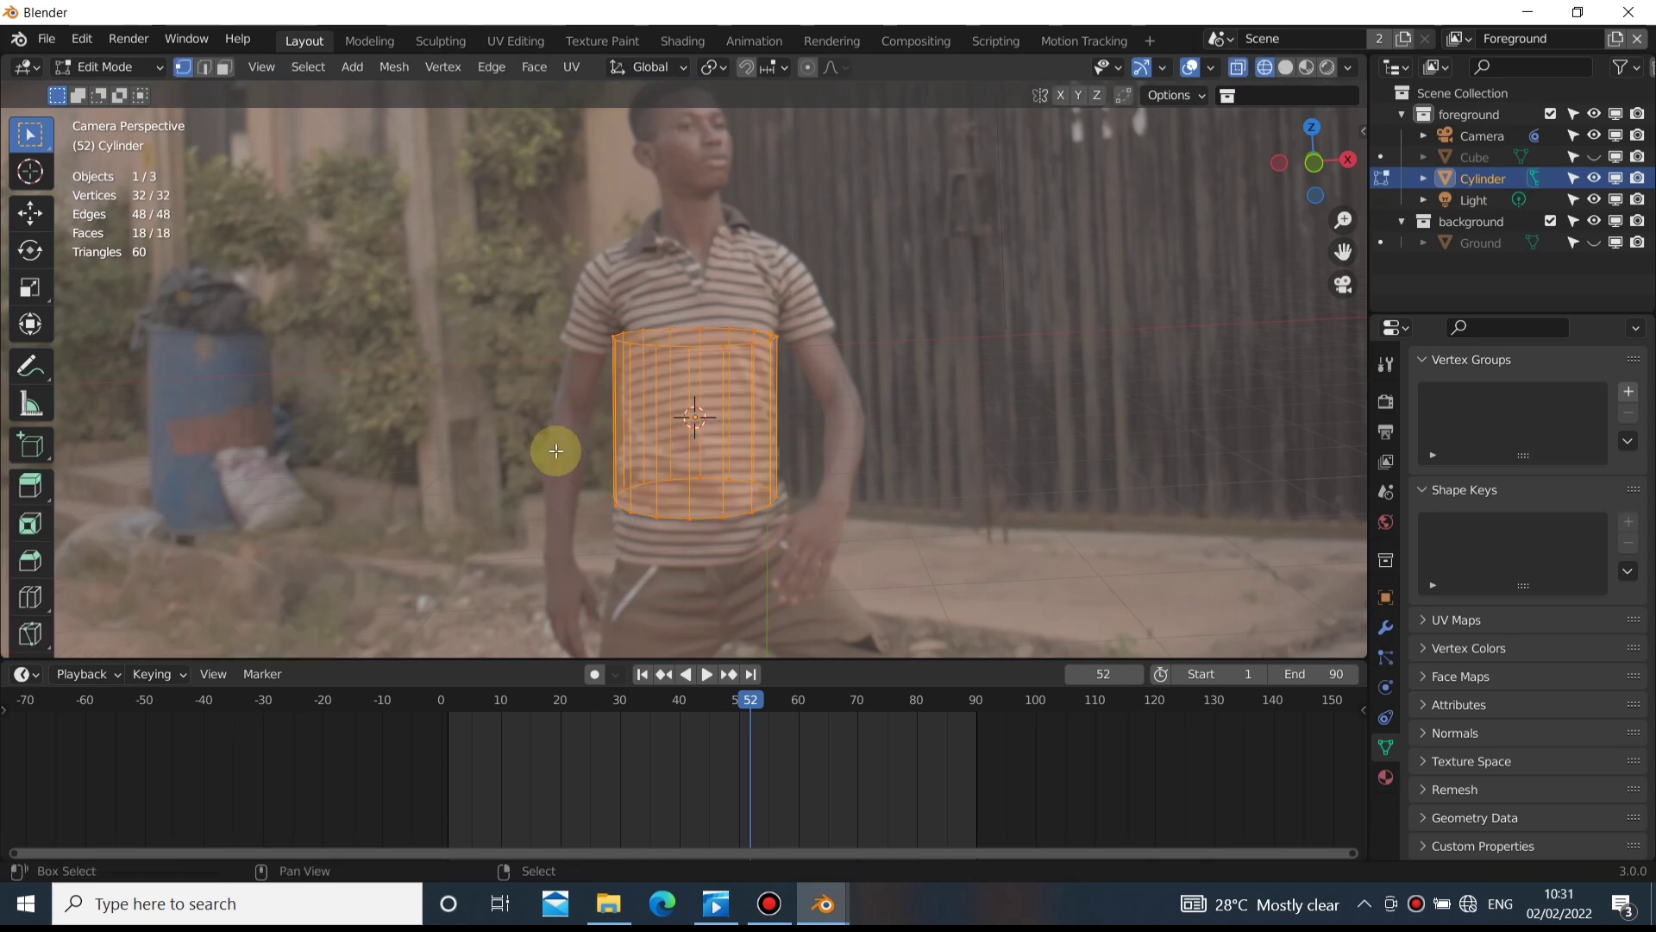
key(alt+a)
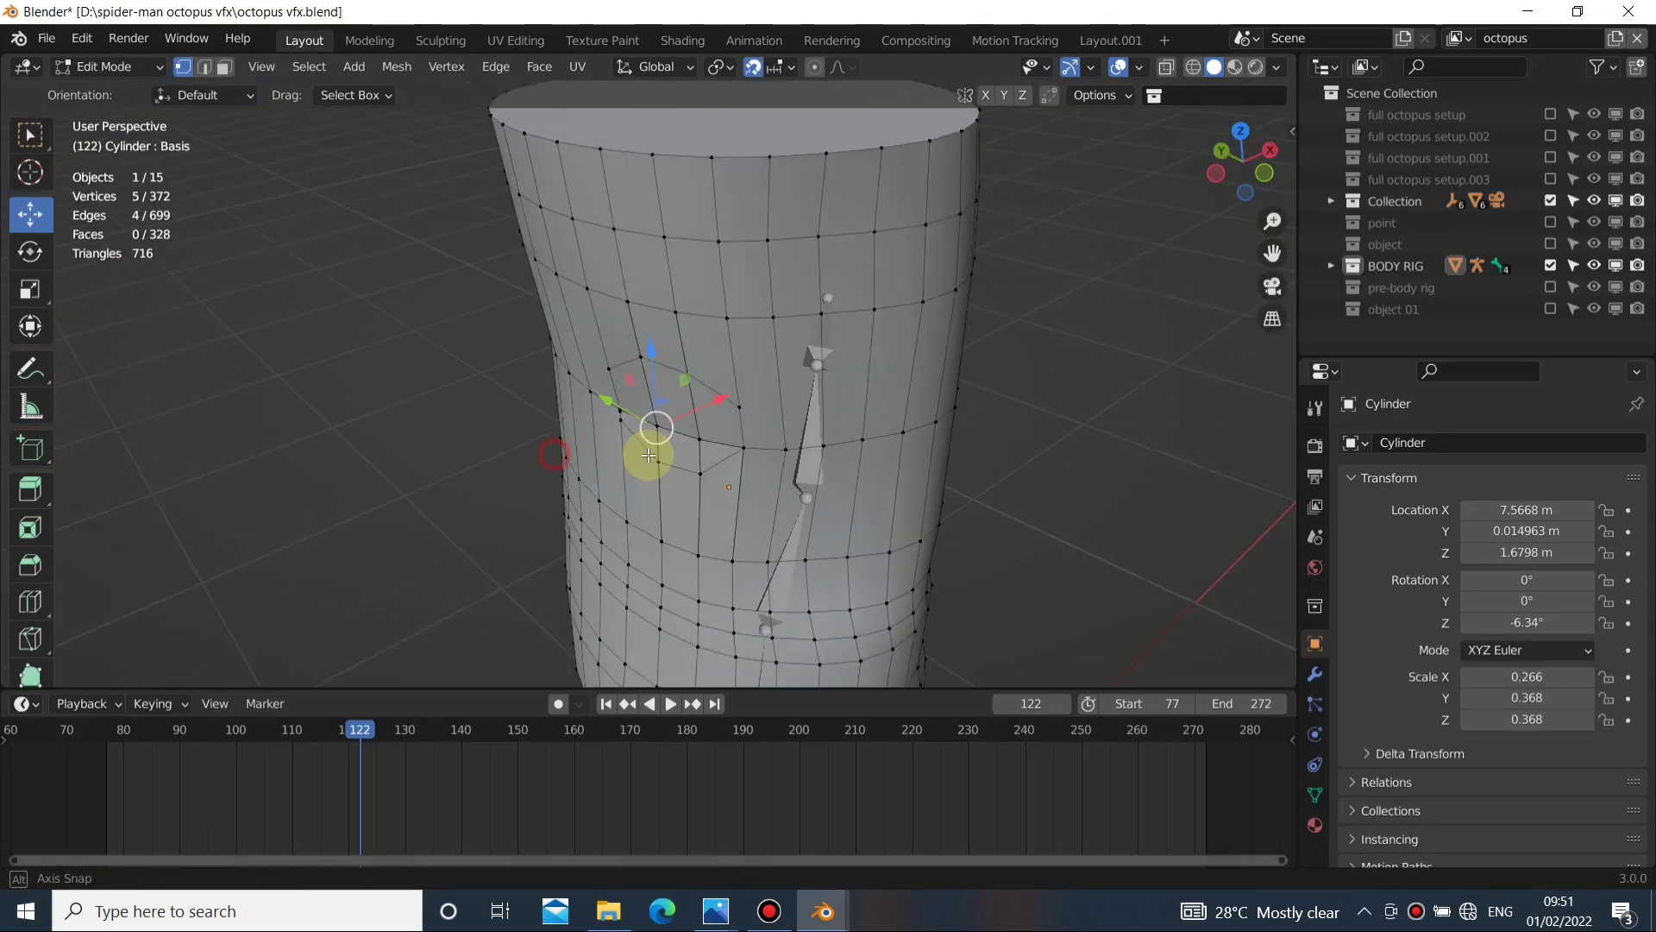
Inspect the finished body mesh's topology and its chain of bones from several sides, leaving Edit Mode to see the whole rig
middle_drag(648, 453, 807, 380)
middle_drag(968, 277, 939, 340)
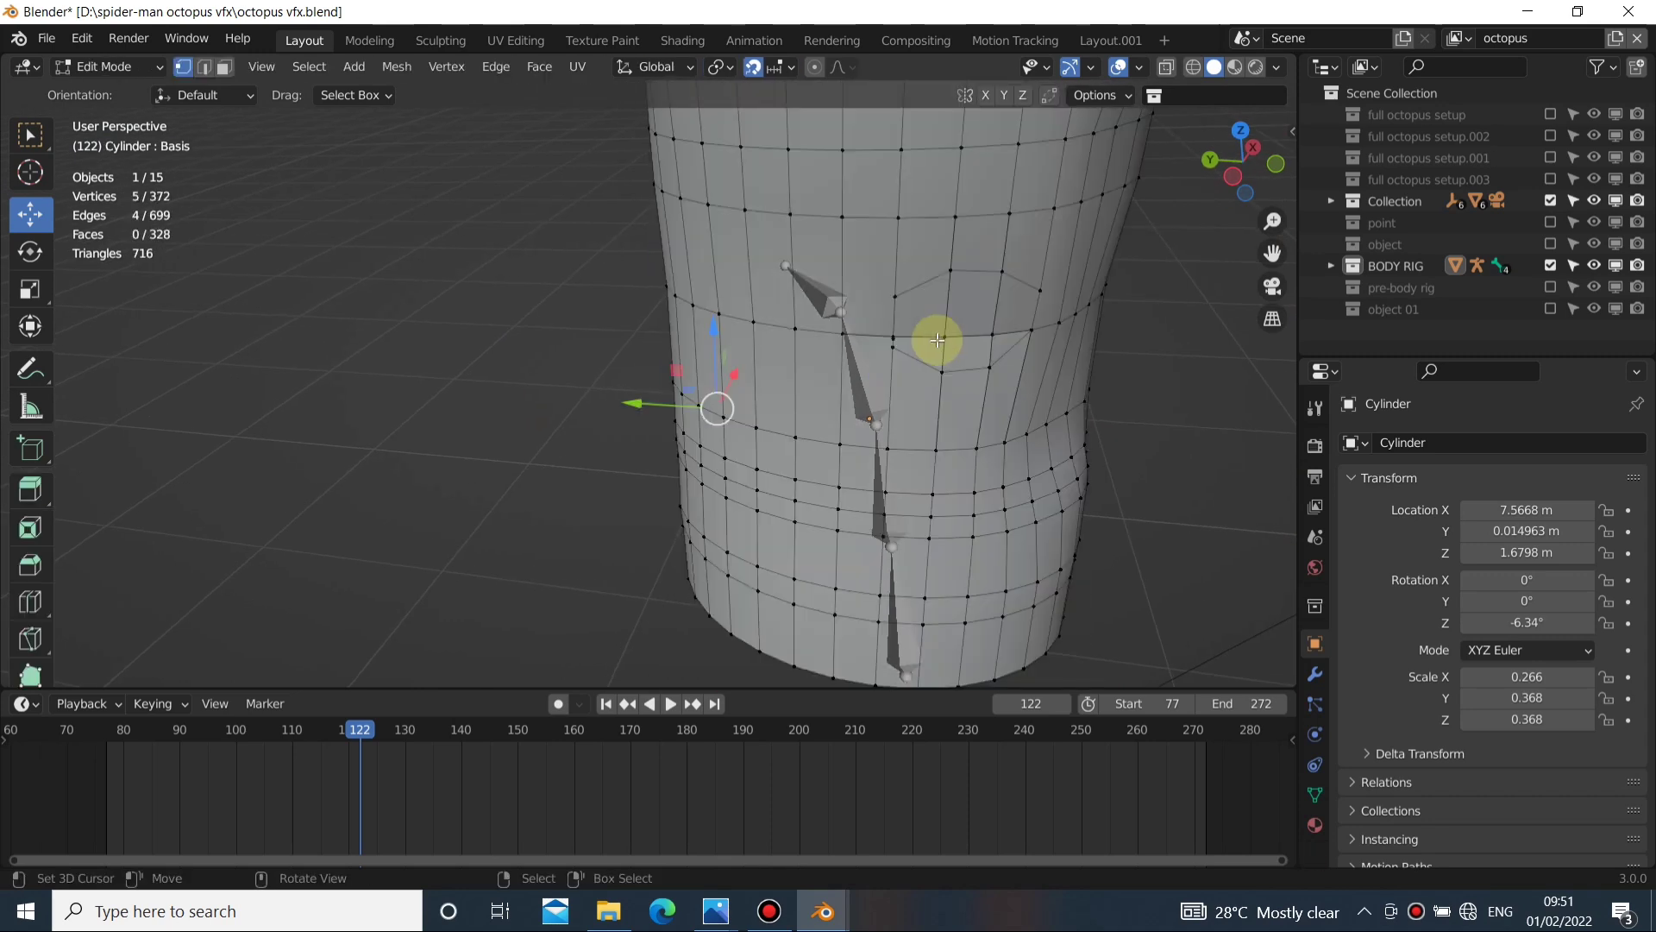
key(Tab)
middle_drag(948, 434, 817, 419)
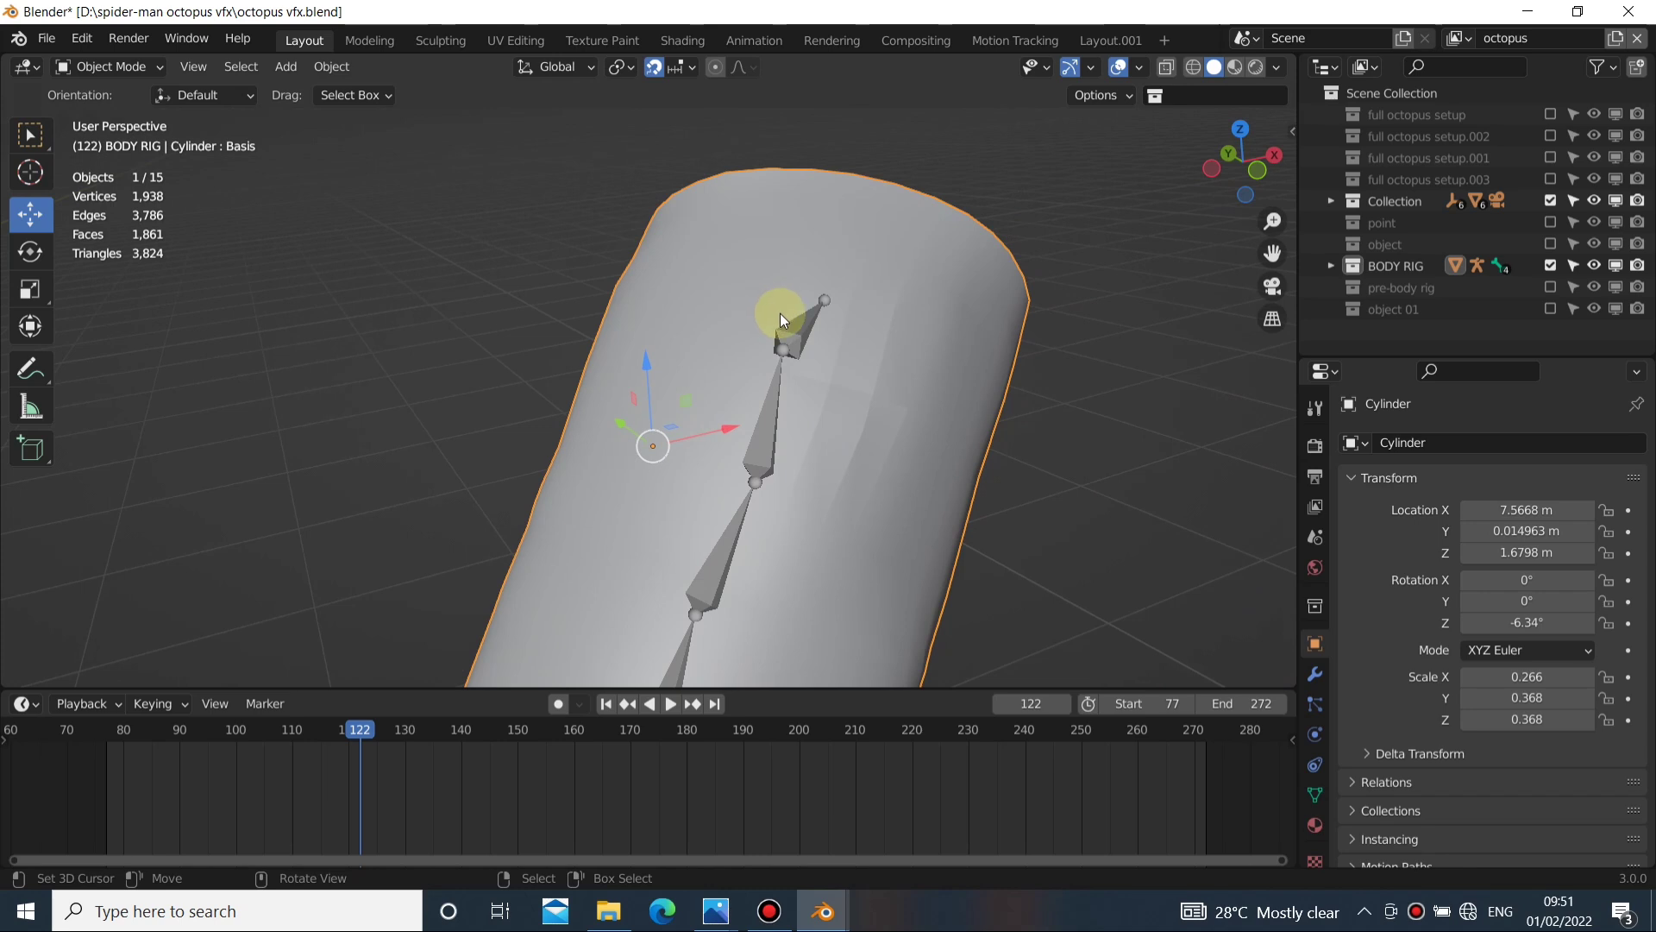
scroll(781, 338, down, 5)
middle_drag(698, 362, 777, 400)
Return to the camera view, re-enable the four full octopus setup collections in the view layer, and deselect everything
key(KP_0)
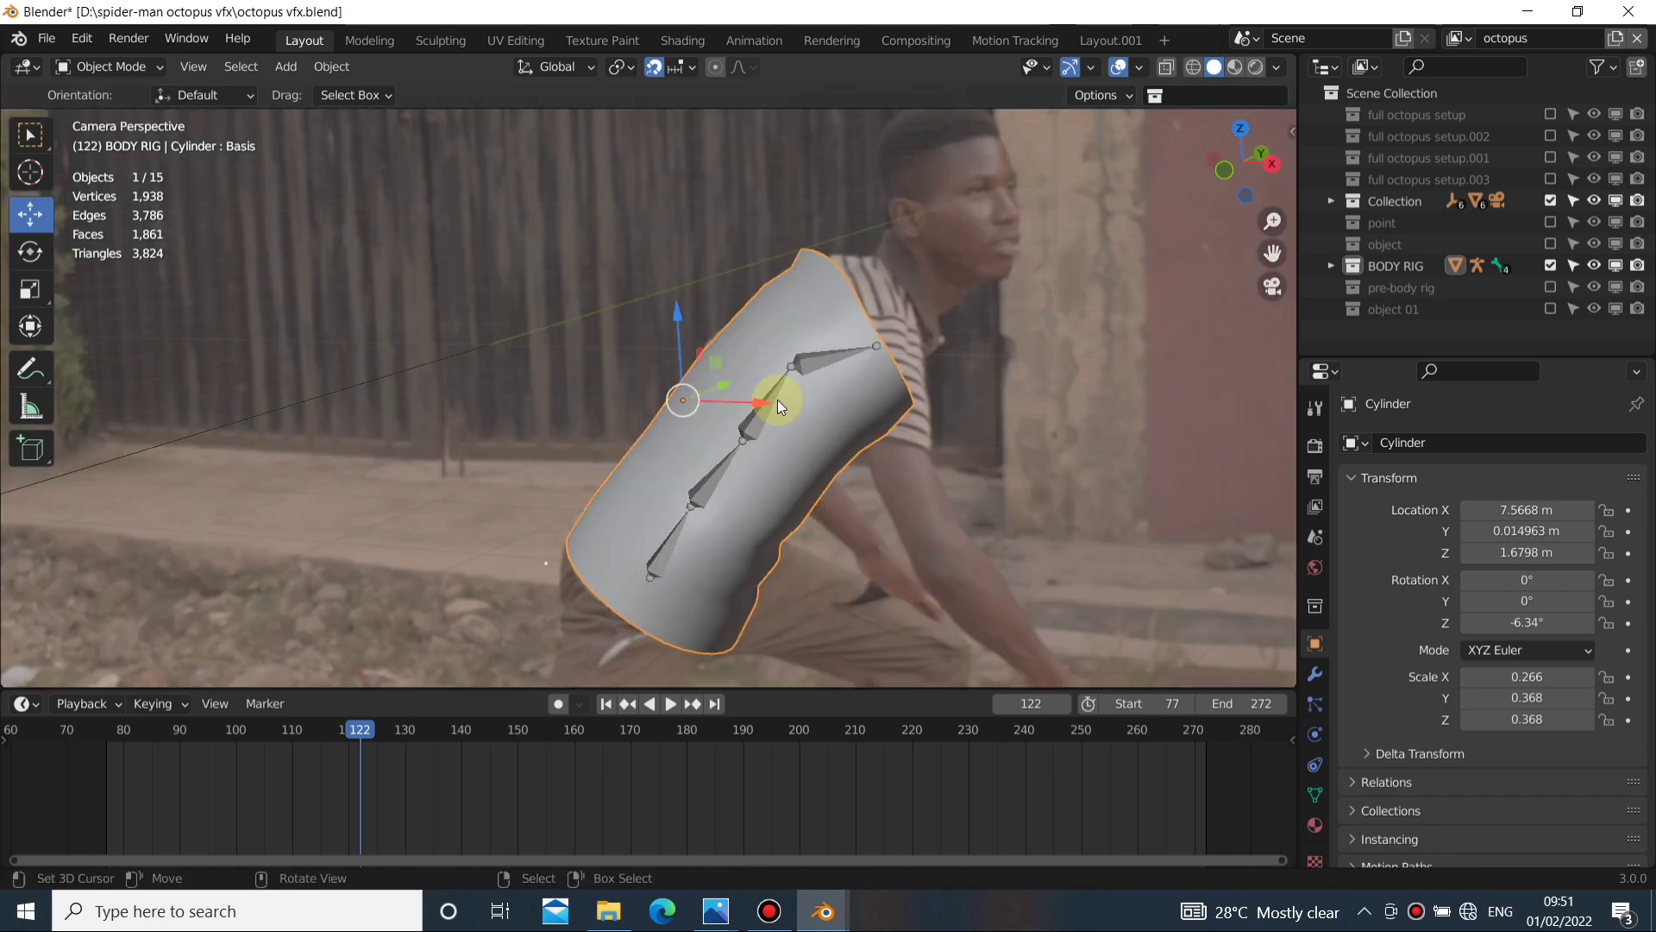
key(alt+a)
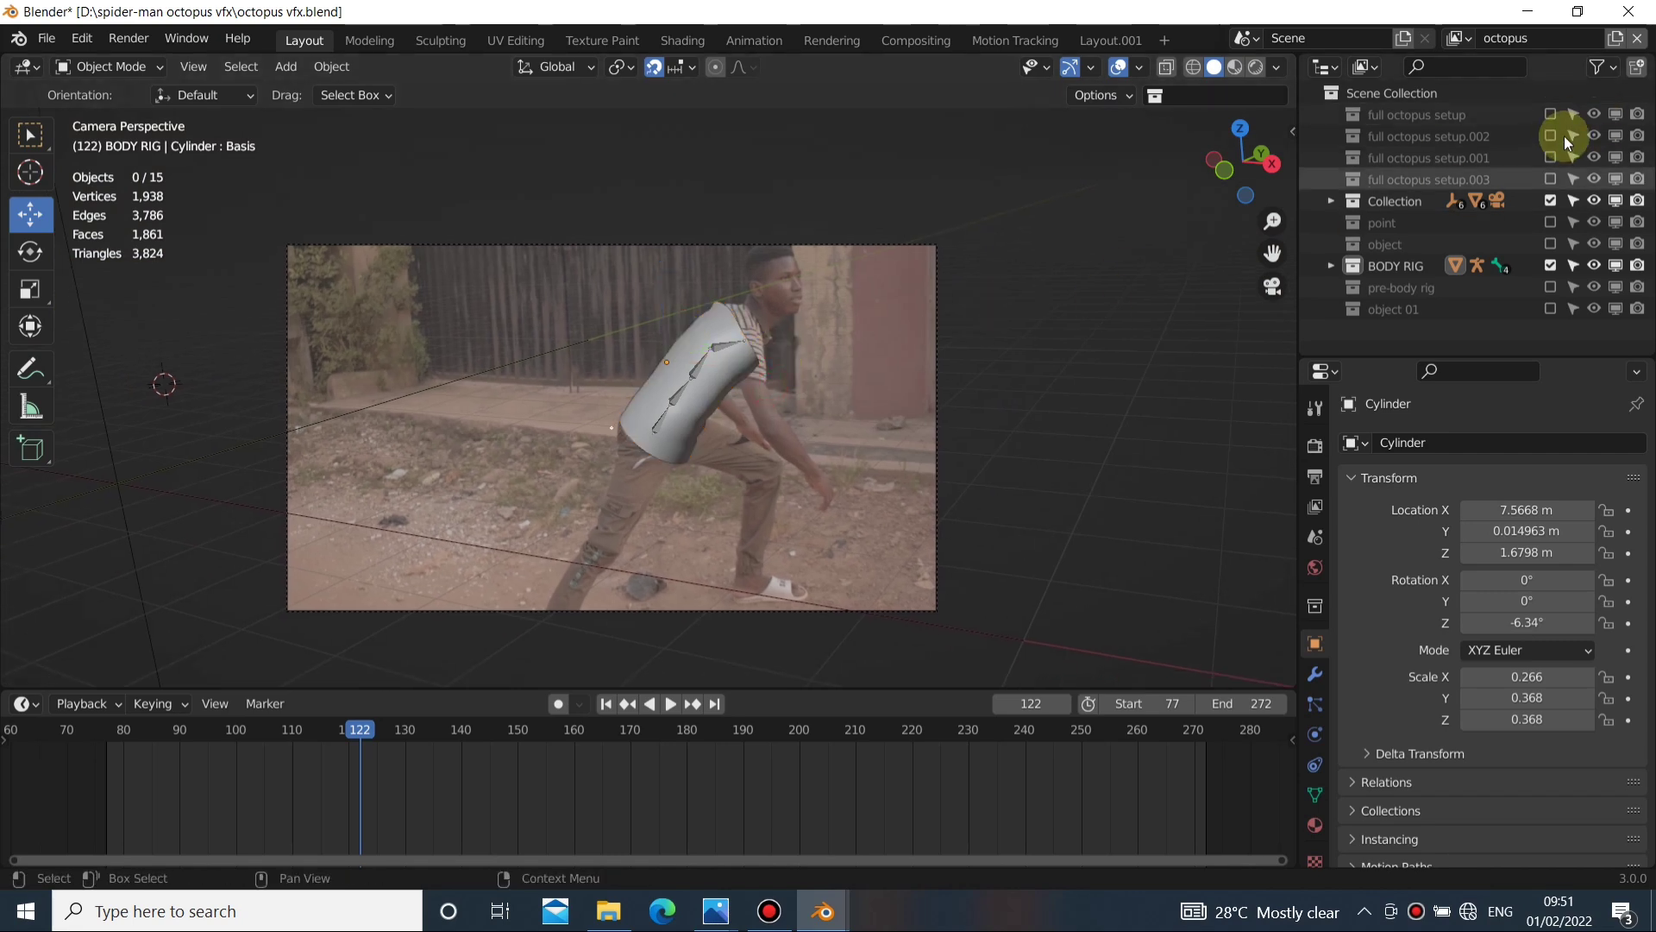
click(1551, 136)
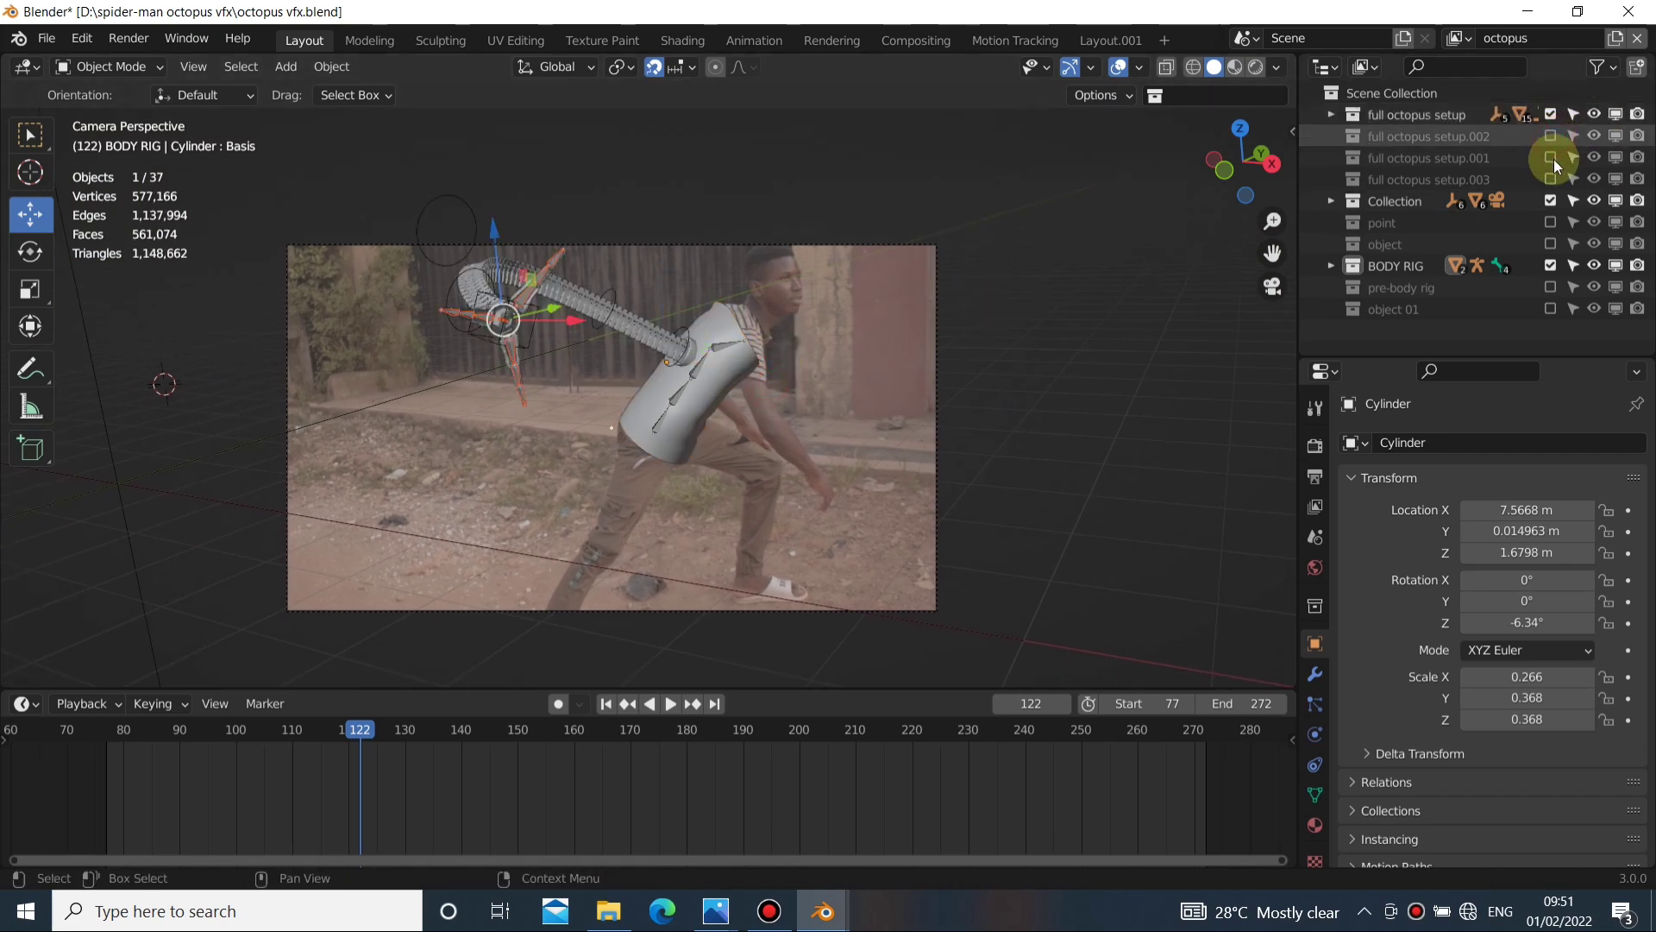
click(1552, 158)
click(1551, 180)
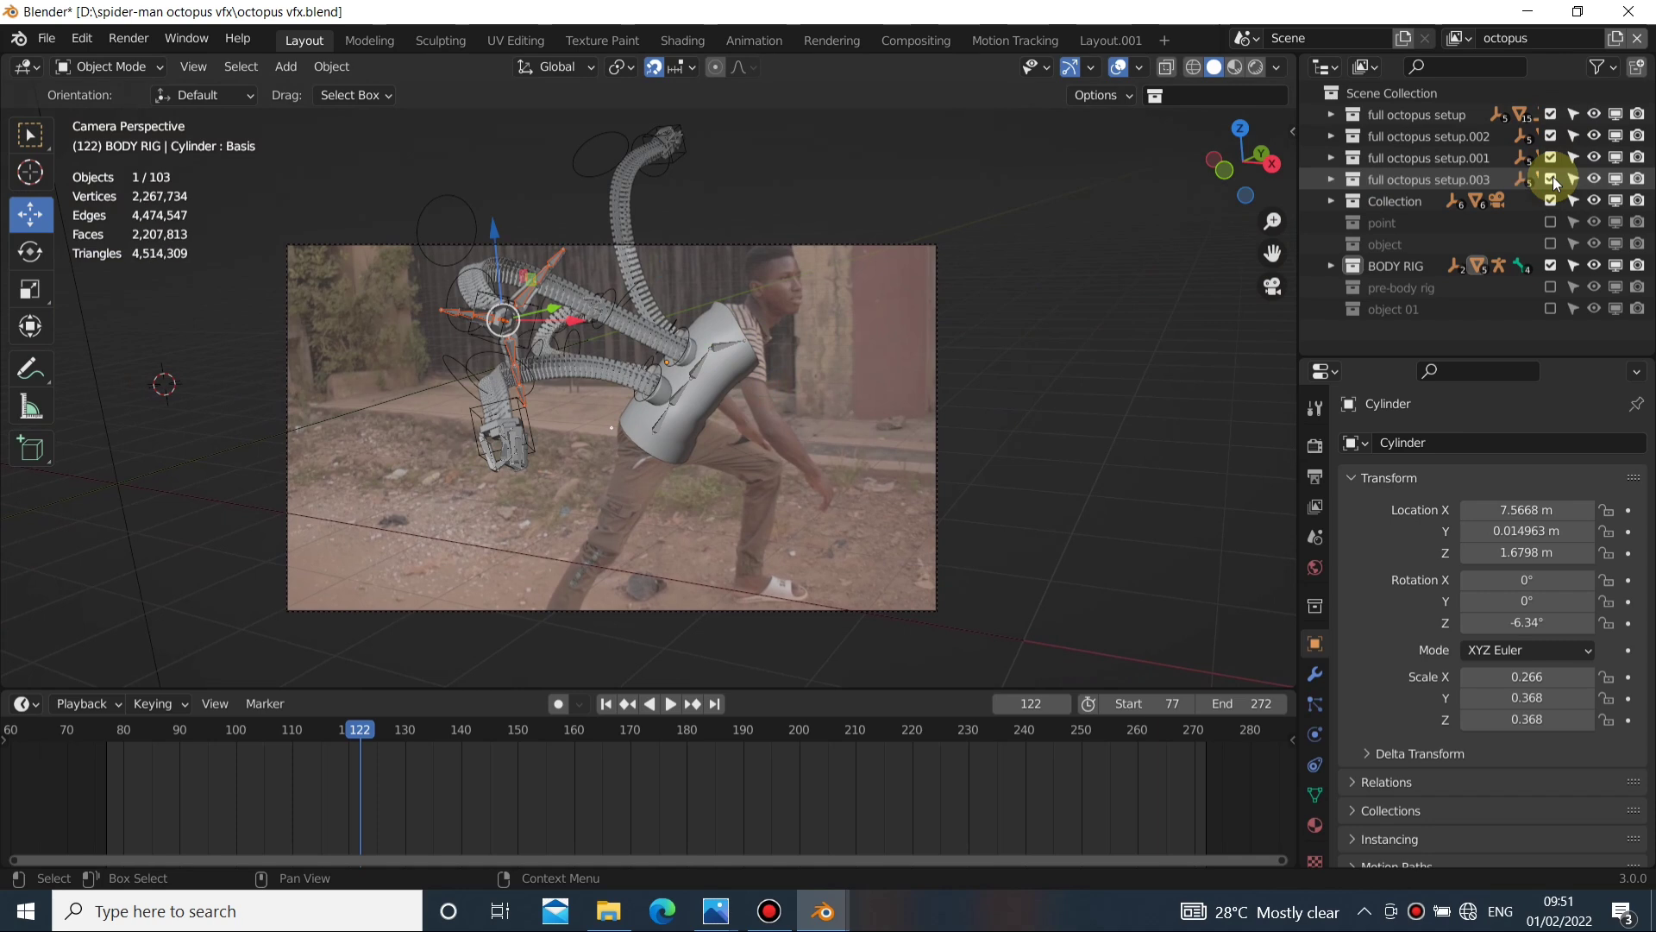
key(alt+a)
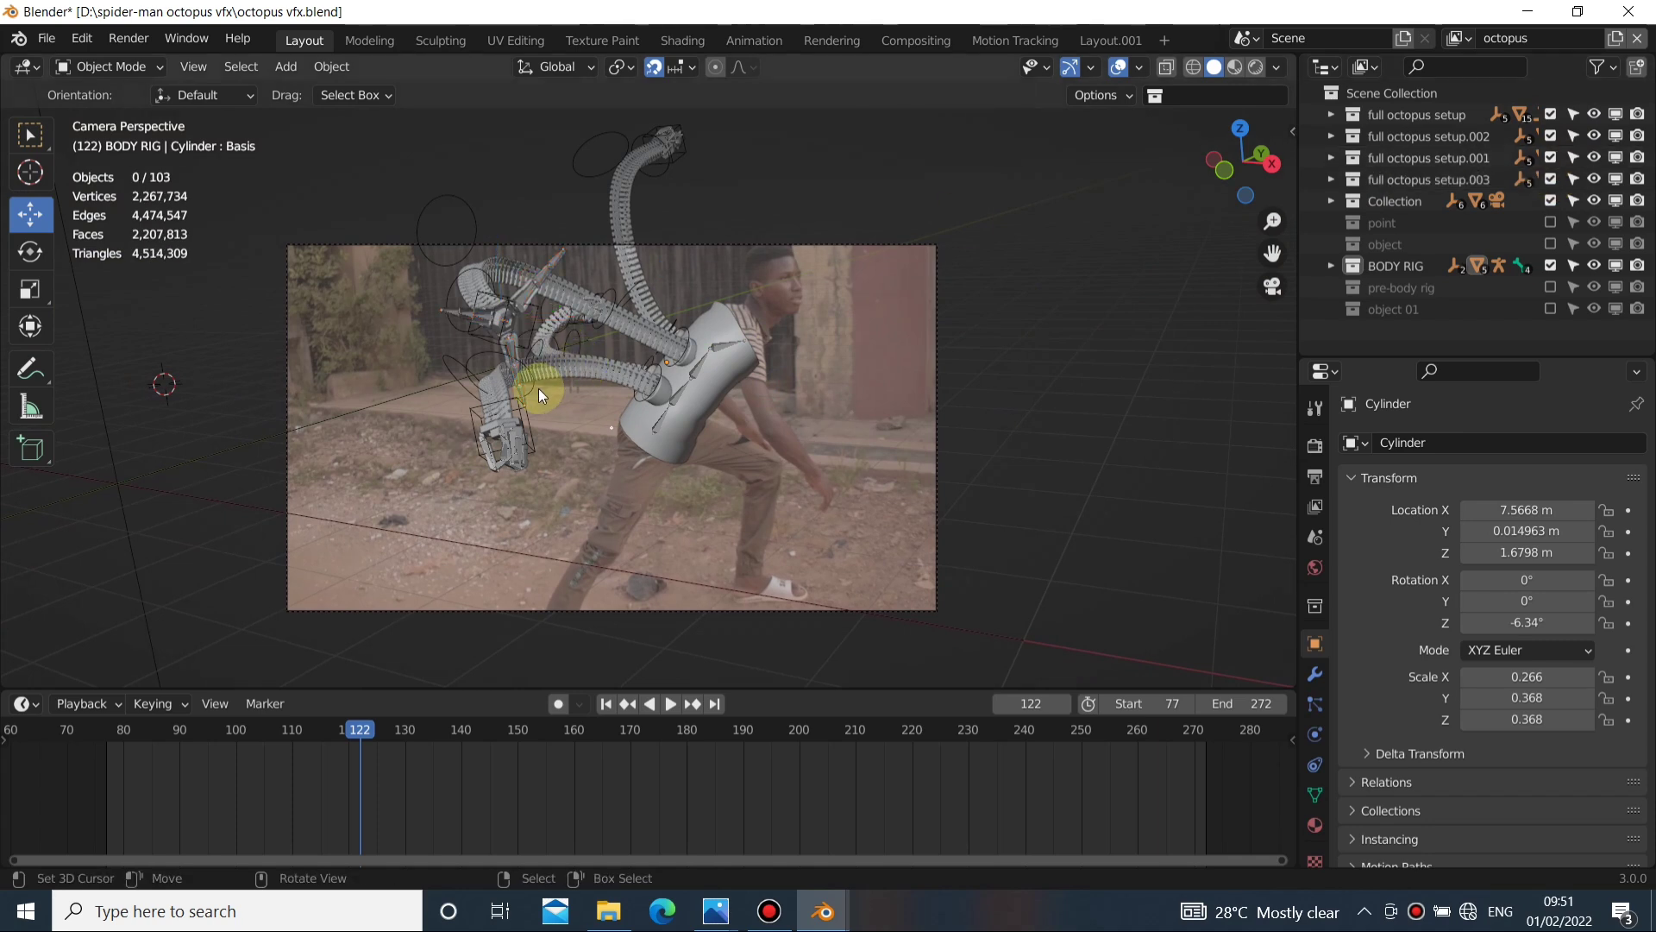
click(768, 924)
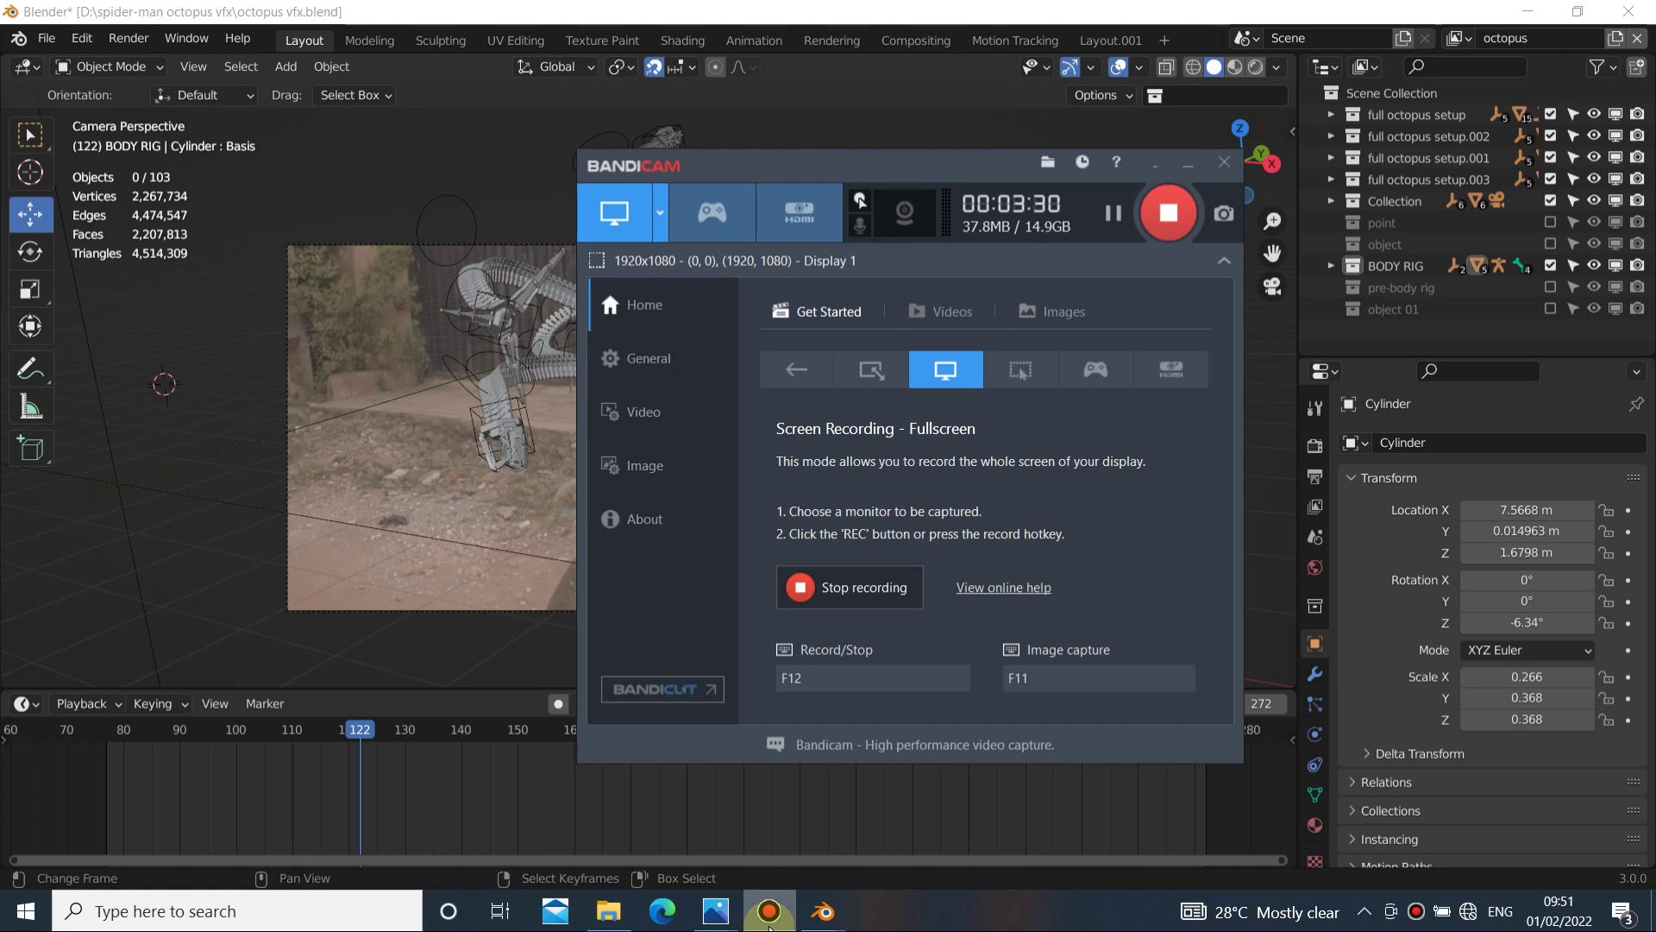
click(771, 924)
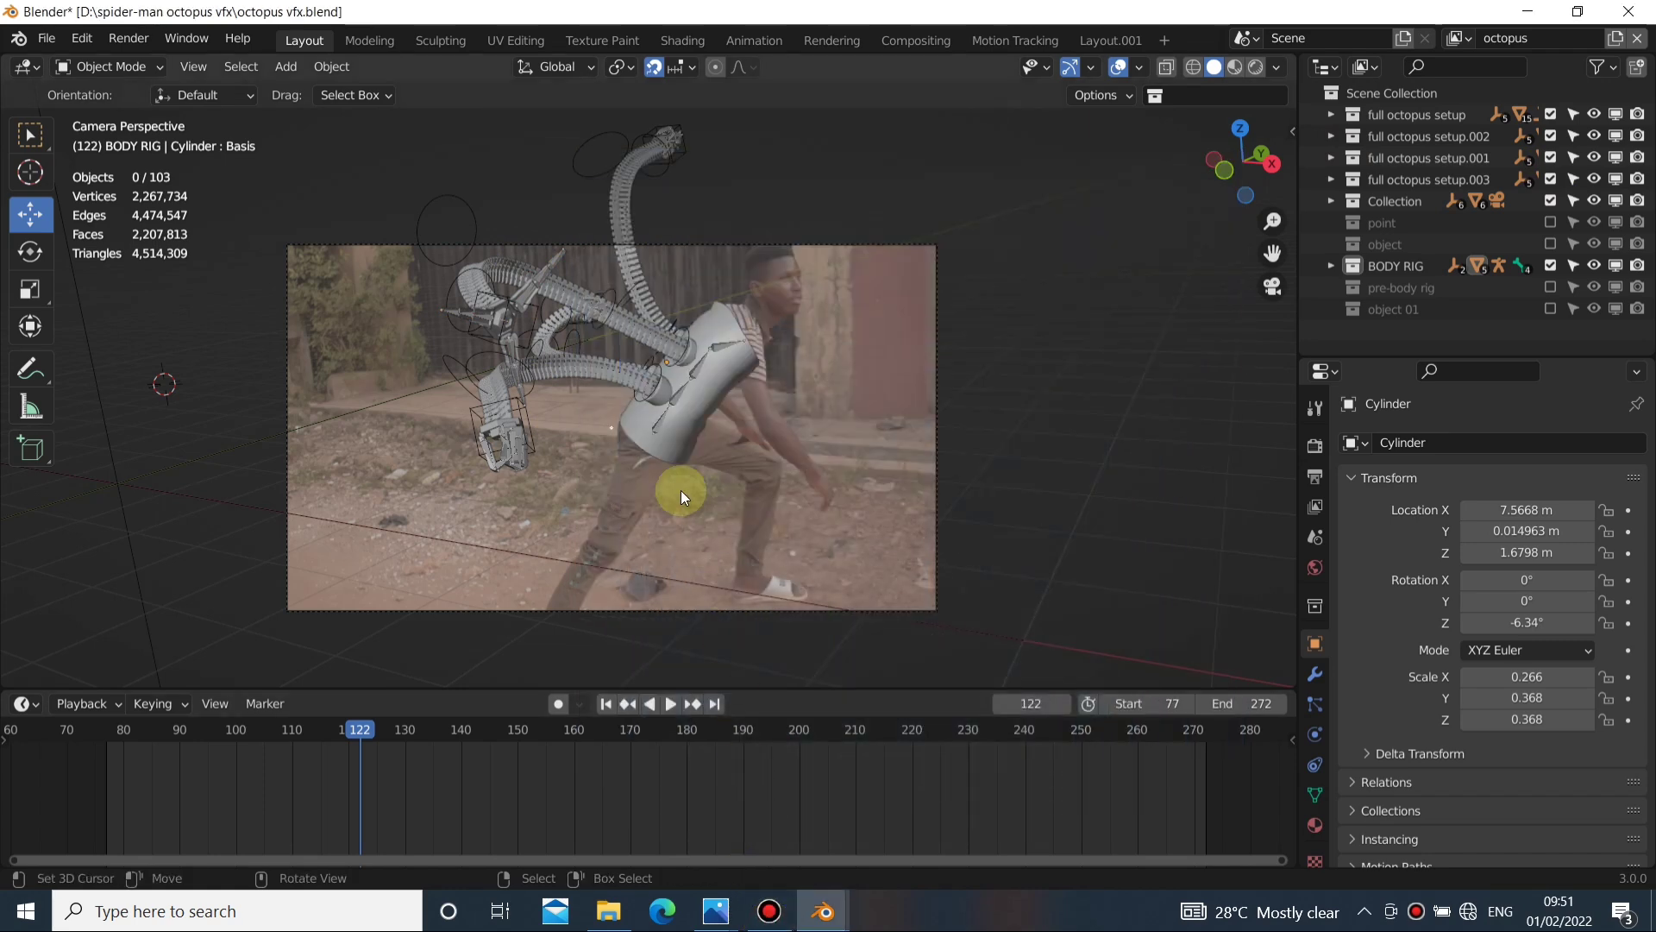
Play the animation from frame 122 to about frame 141 and examine how the octopus arms follow the body rig
click(673, 704)
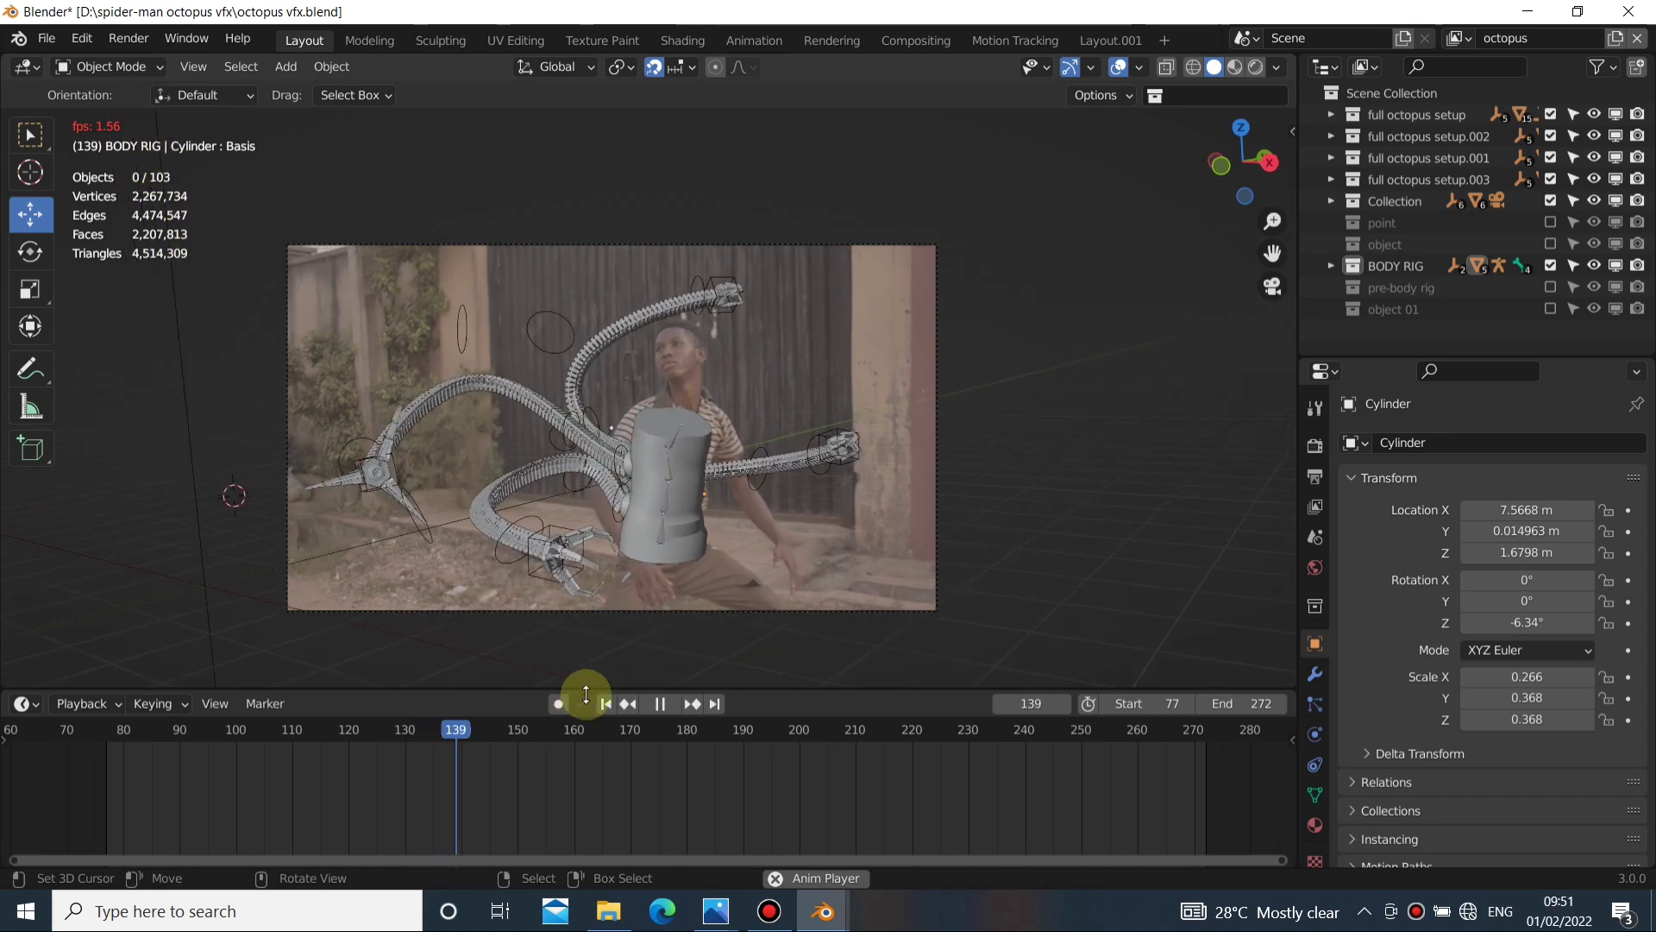
click(662, 705)
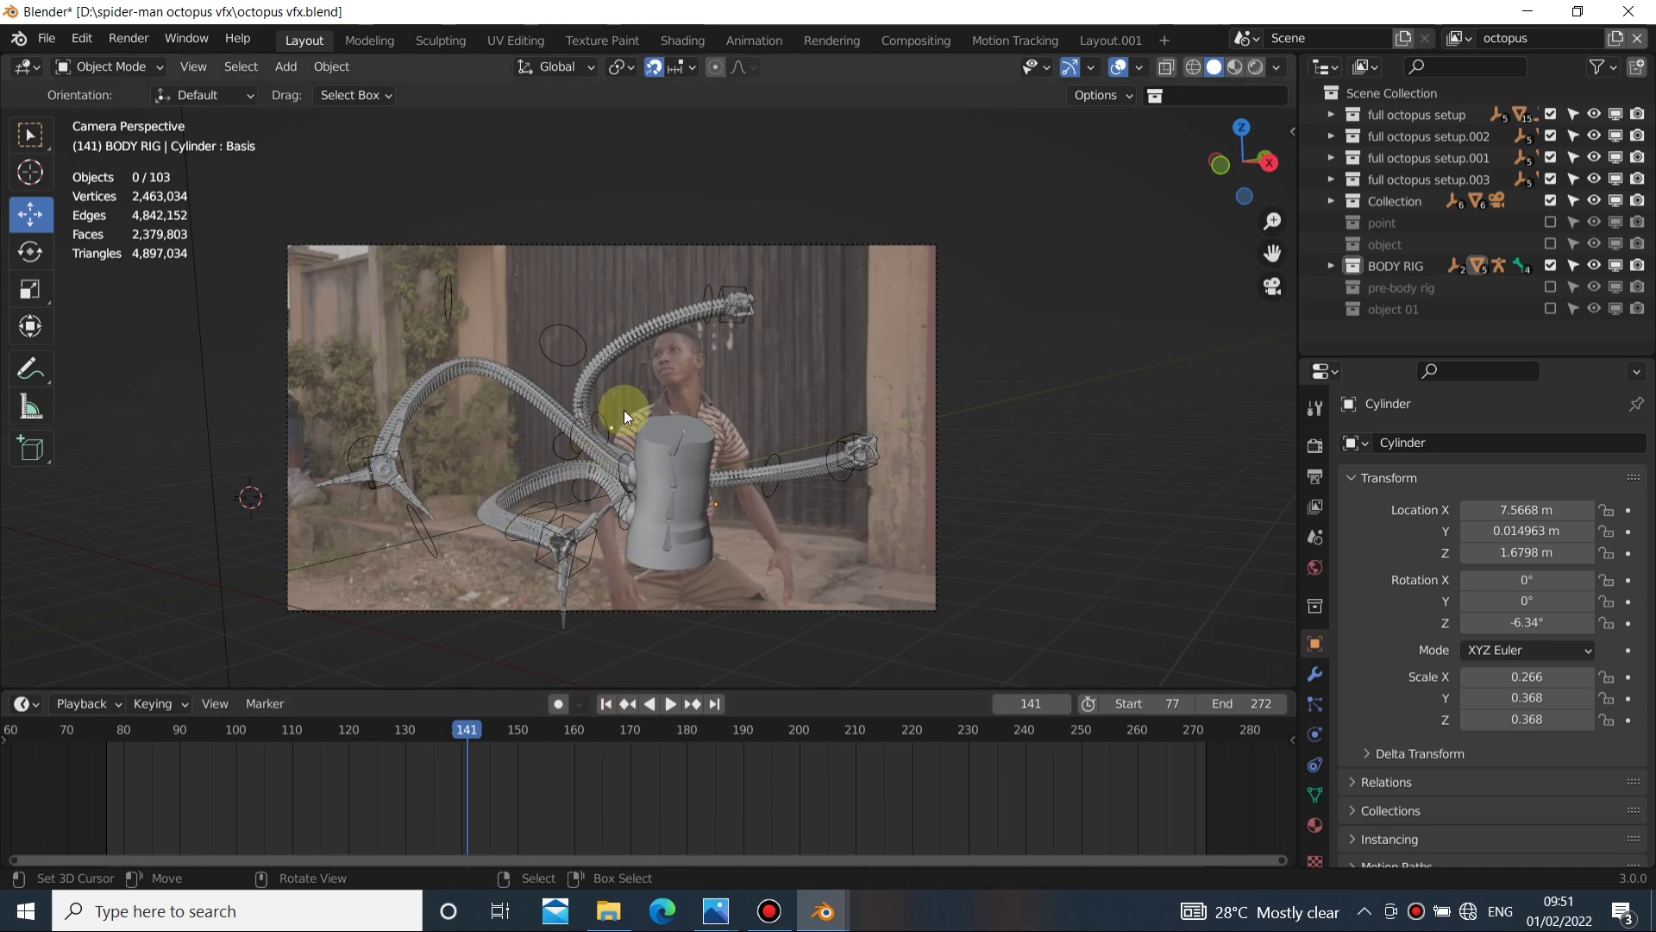
scroll(615, 418, up, 4)
scroll(621, 402, down, 4)
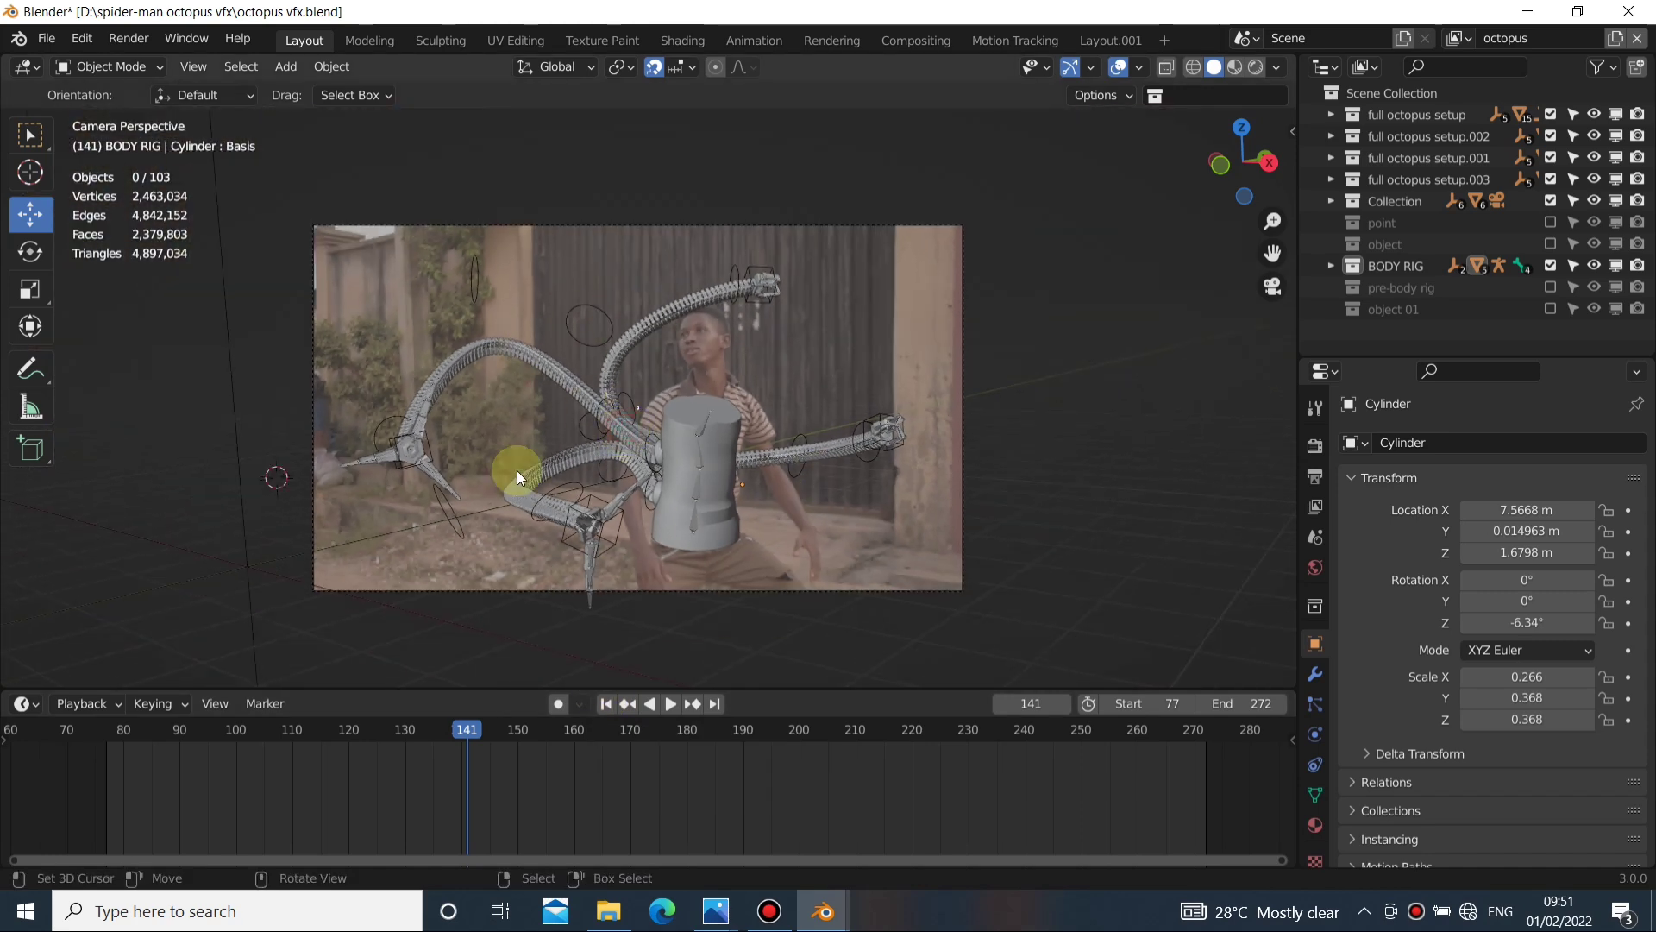
click(196, 68)
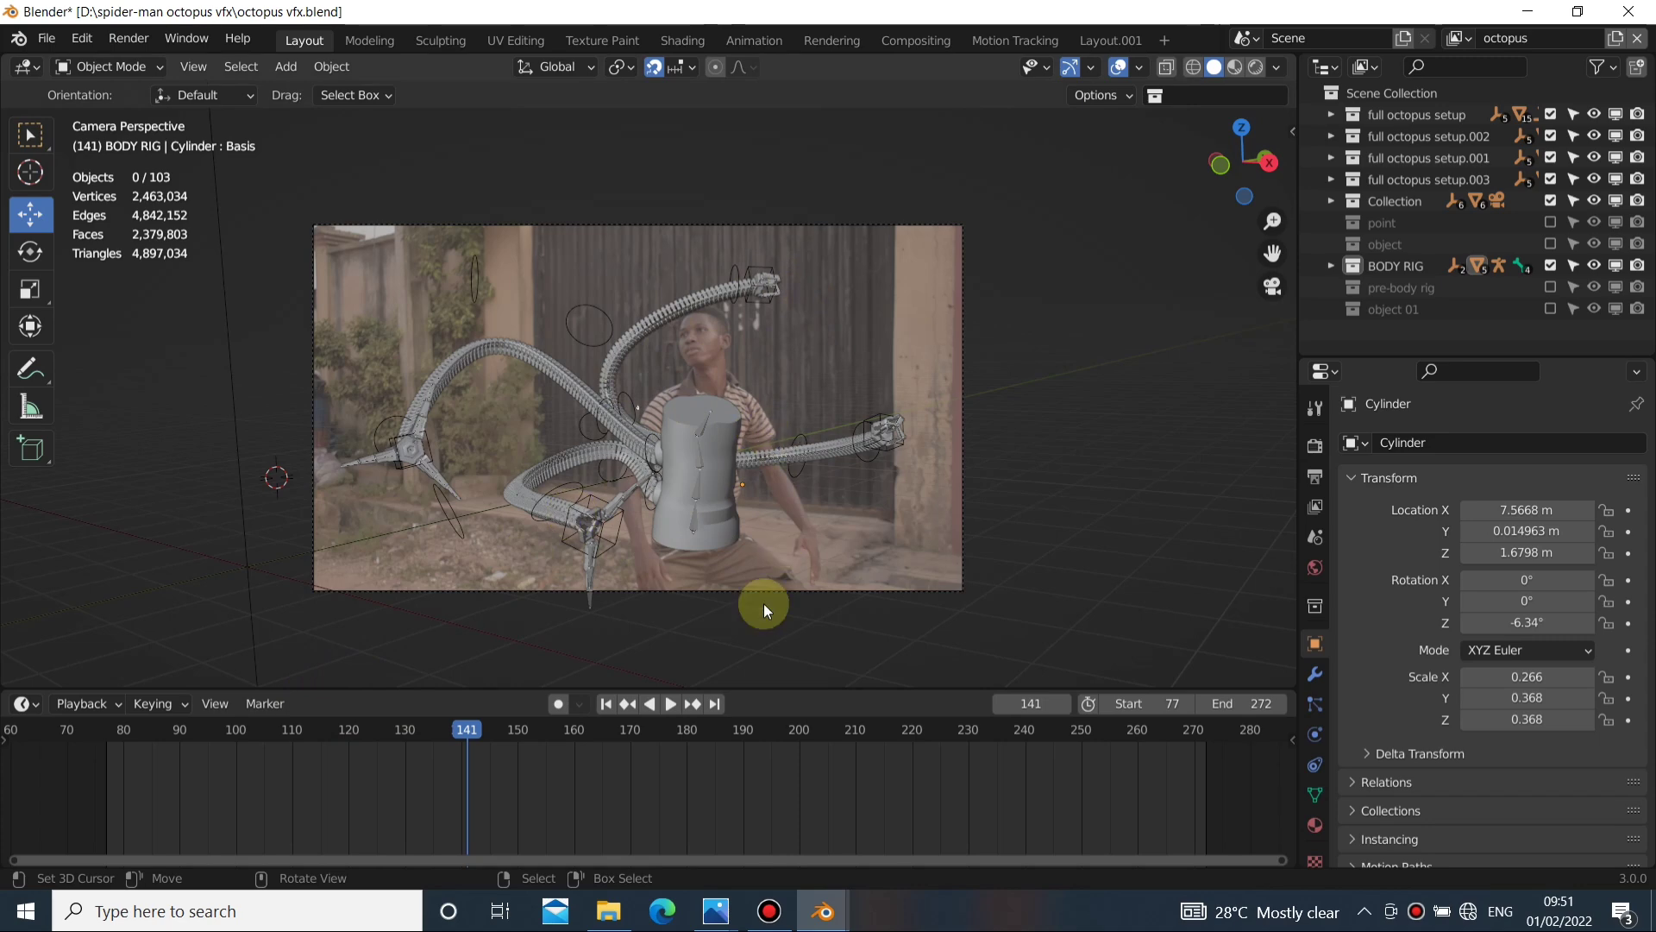
Orbit out of the camera view and scrub the timeline to examine the animated octopus arms in 3D space
middle_drag(723, 440, 626, 481)
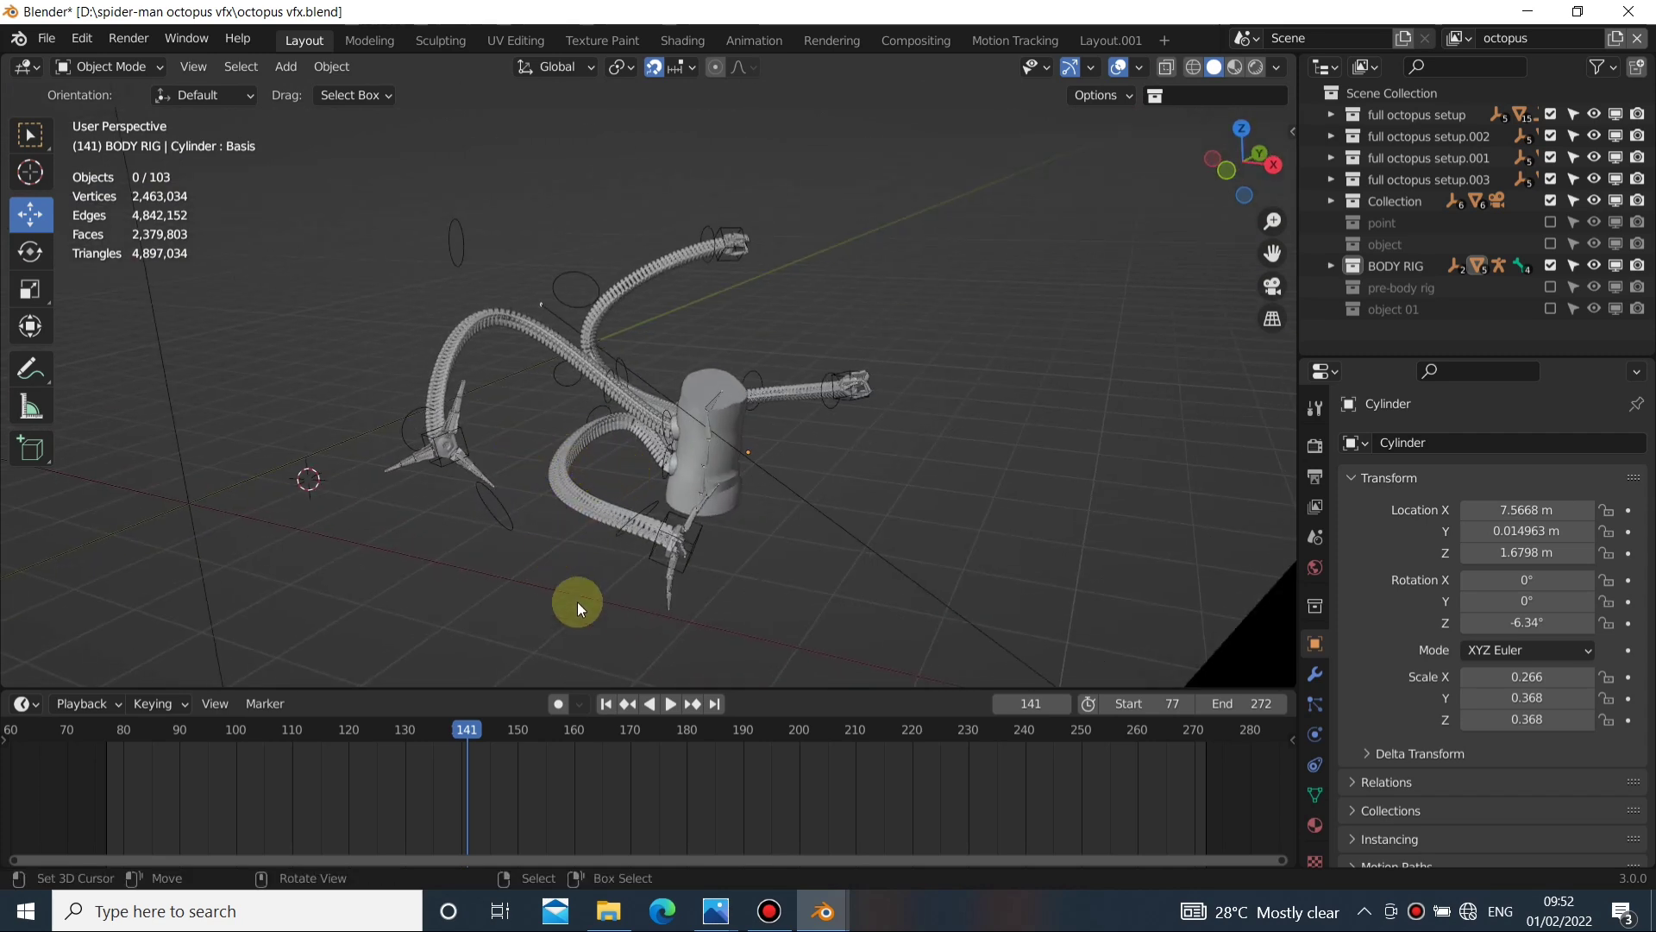
click(390, 795)
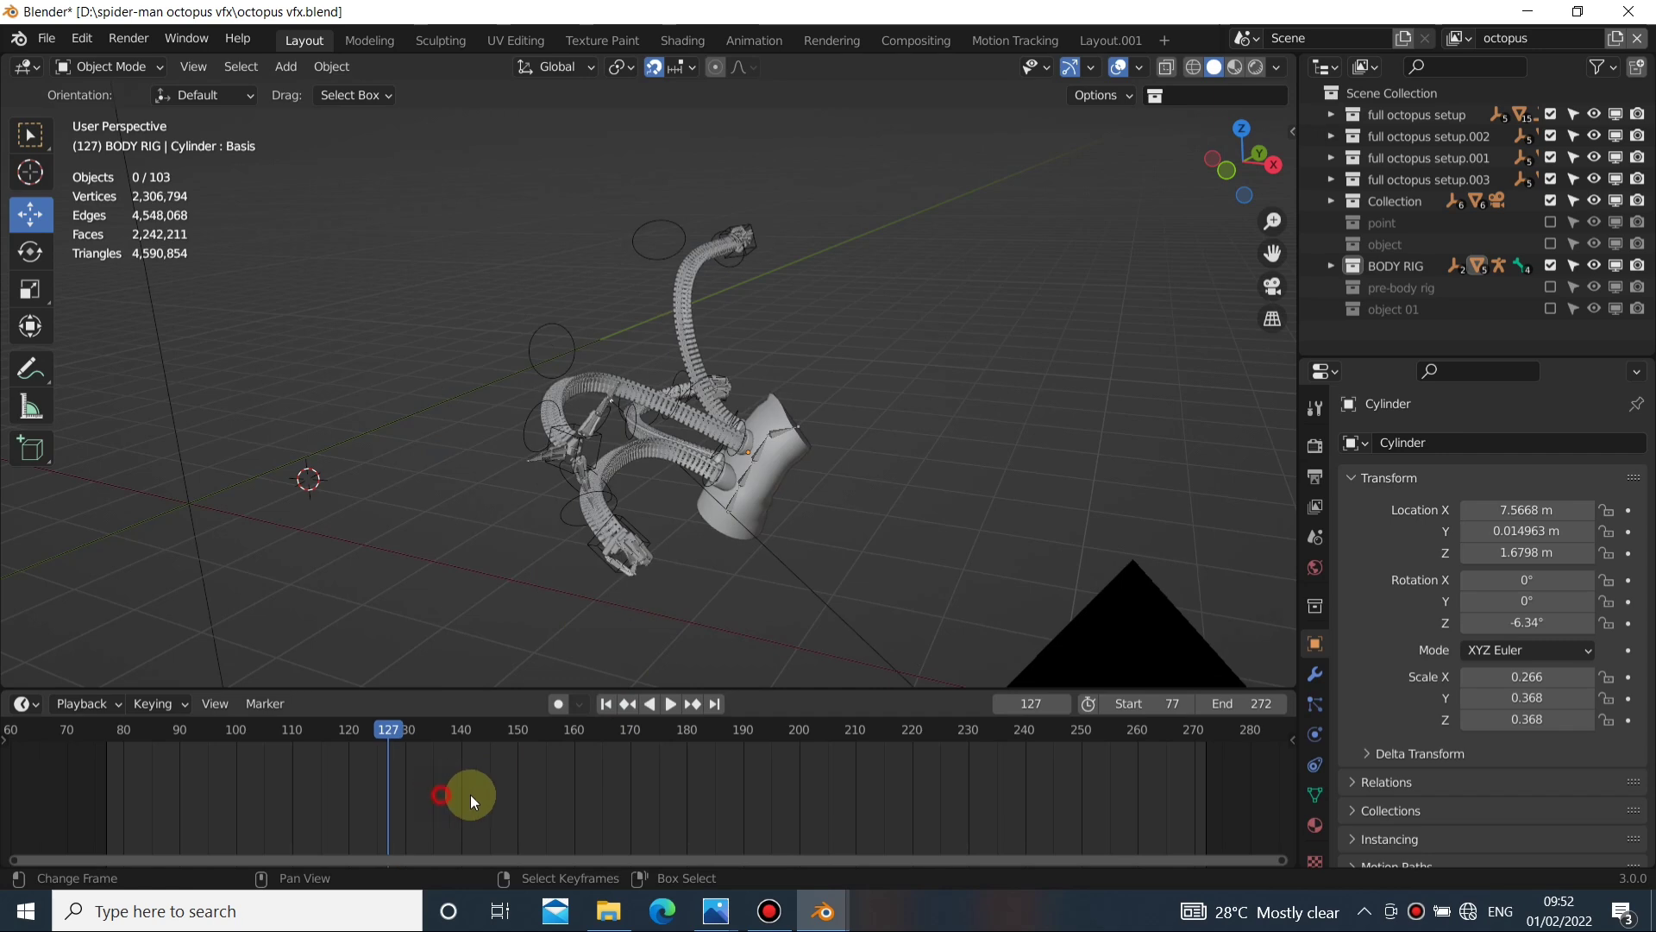
click(599, 795)
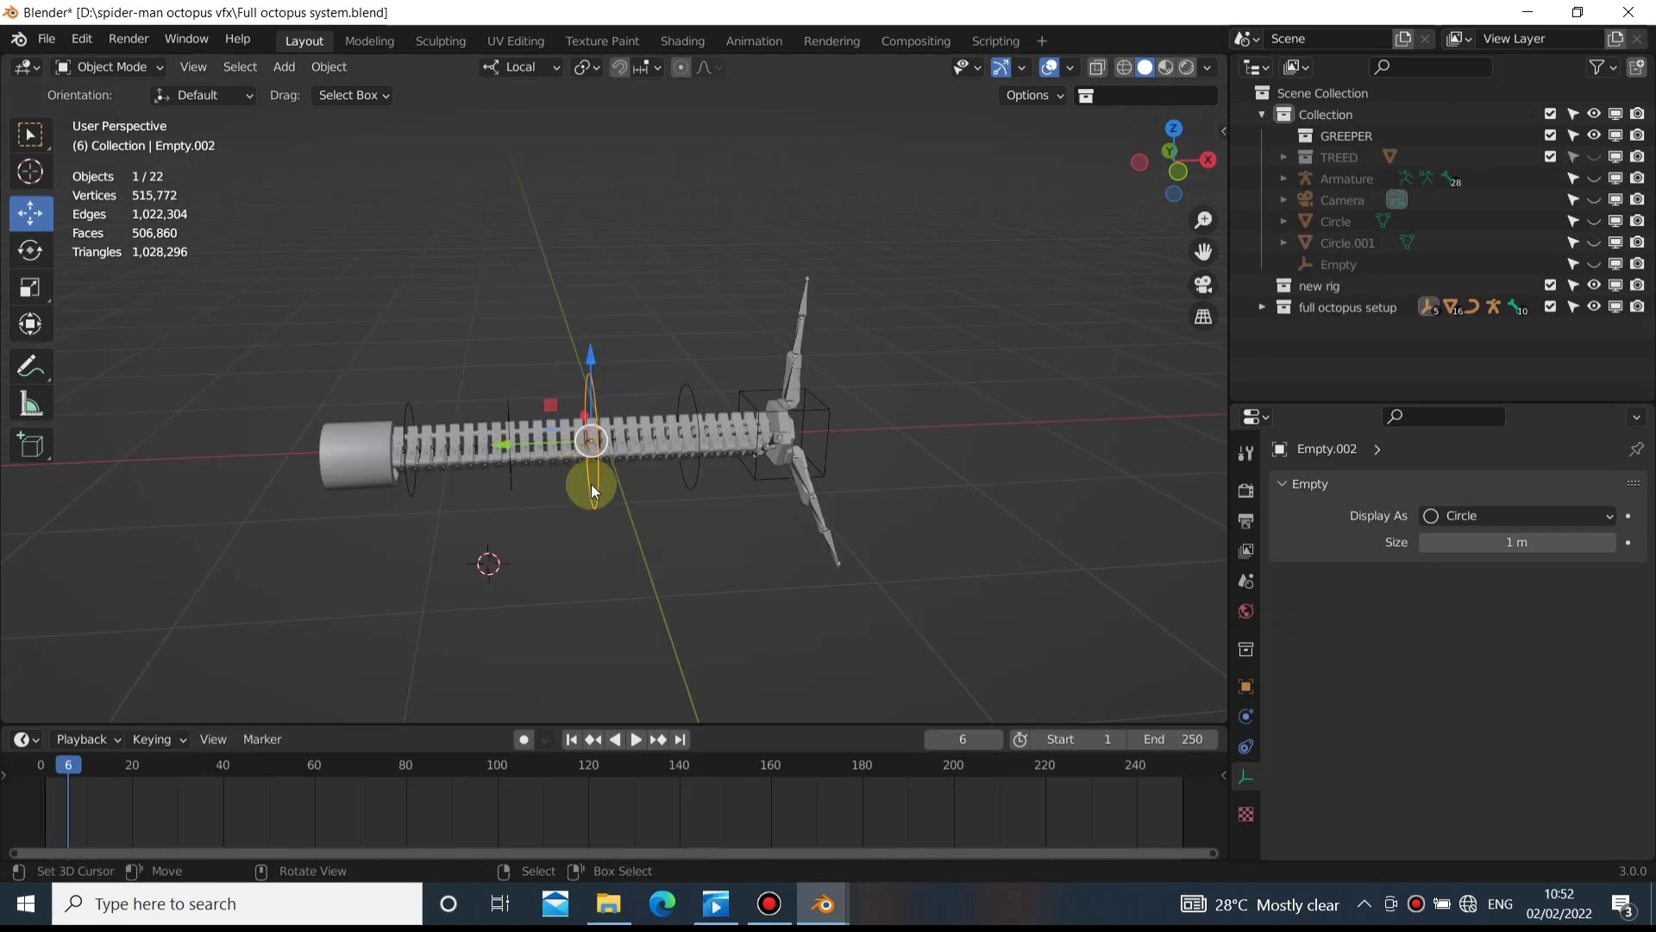
Test how the arm bends by moving the middle circle empty, then both Empty.001 and Empty.002, cancelling each move
key(g)
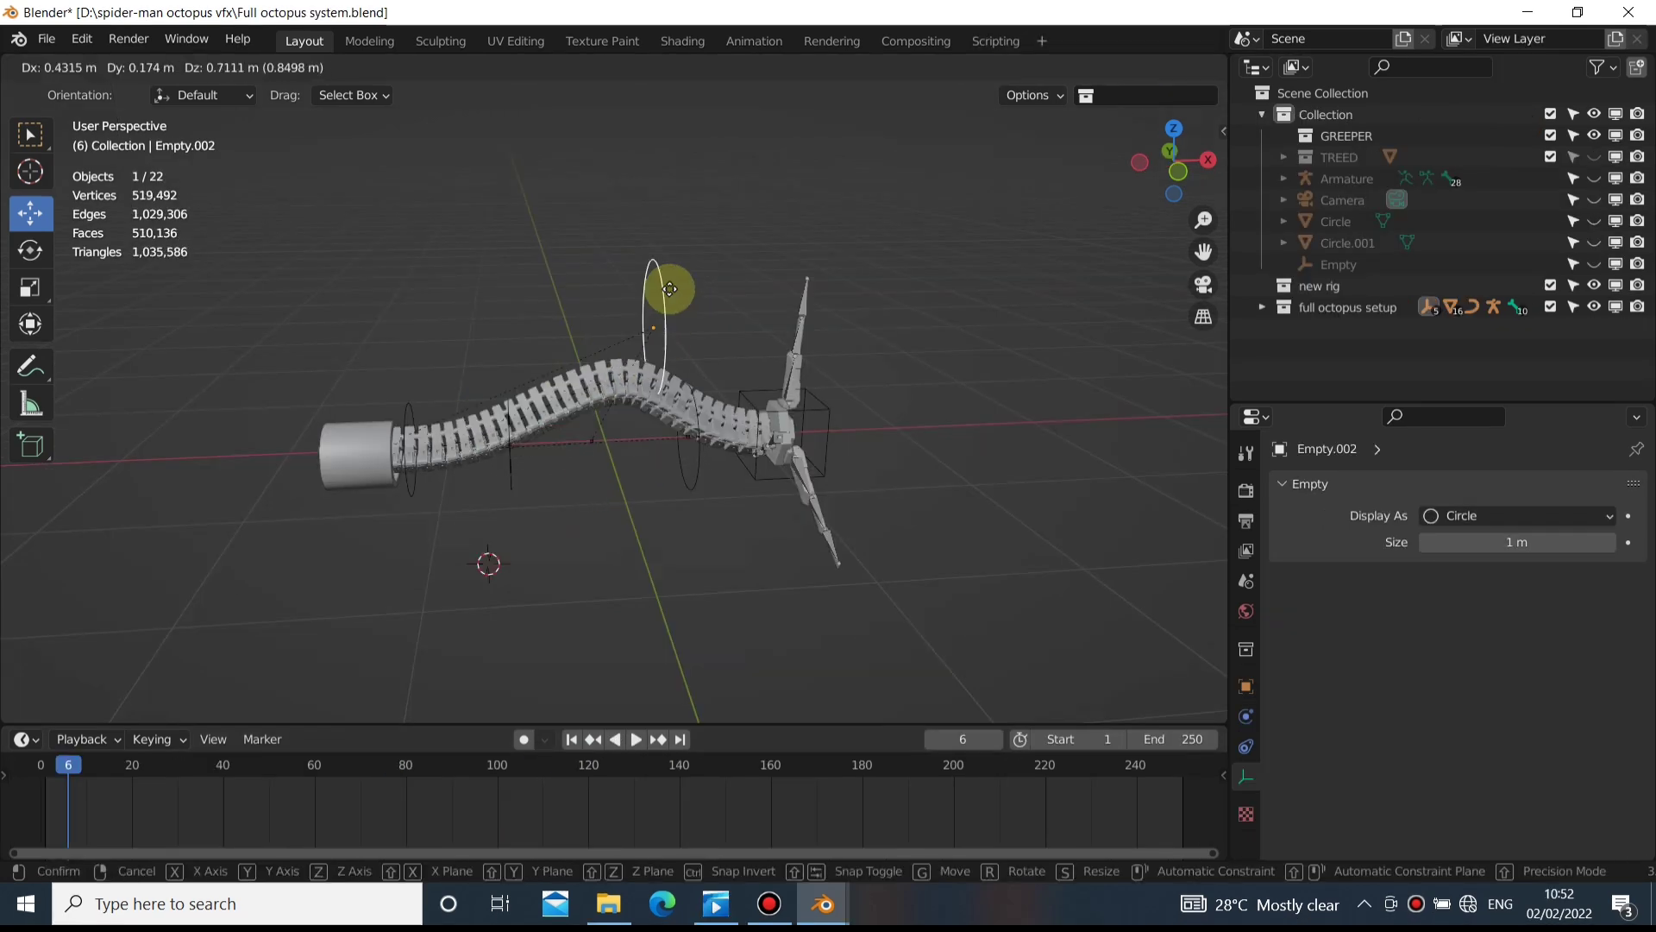
right_click(586, 389)
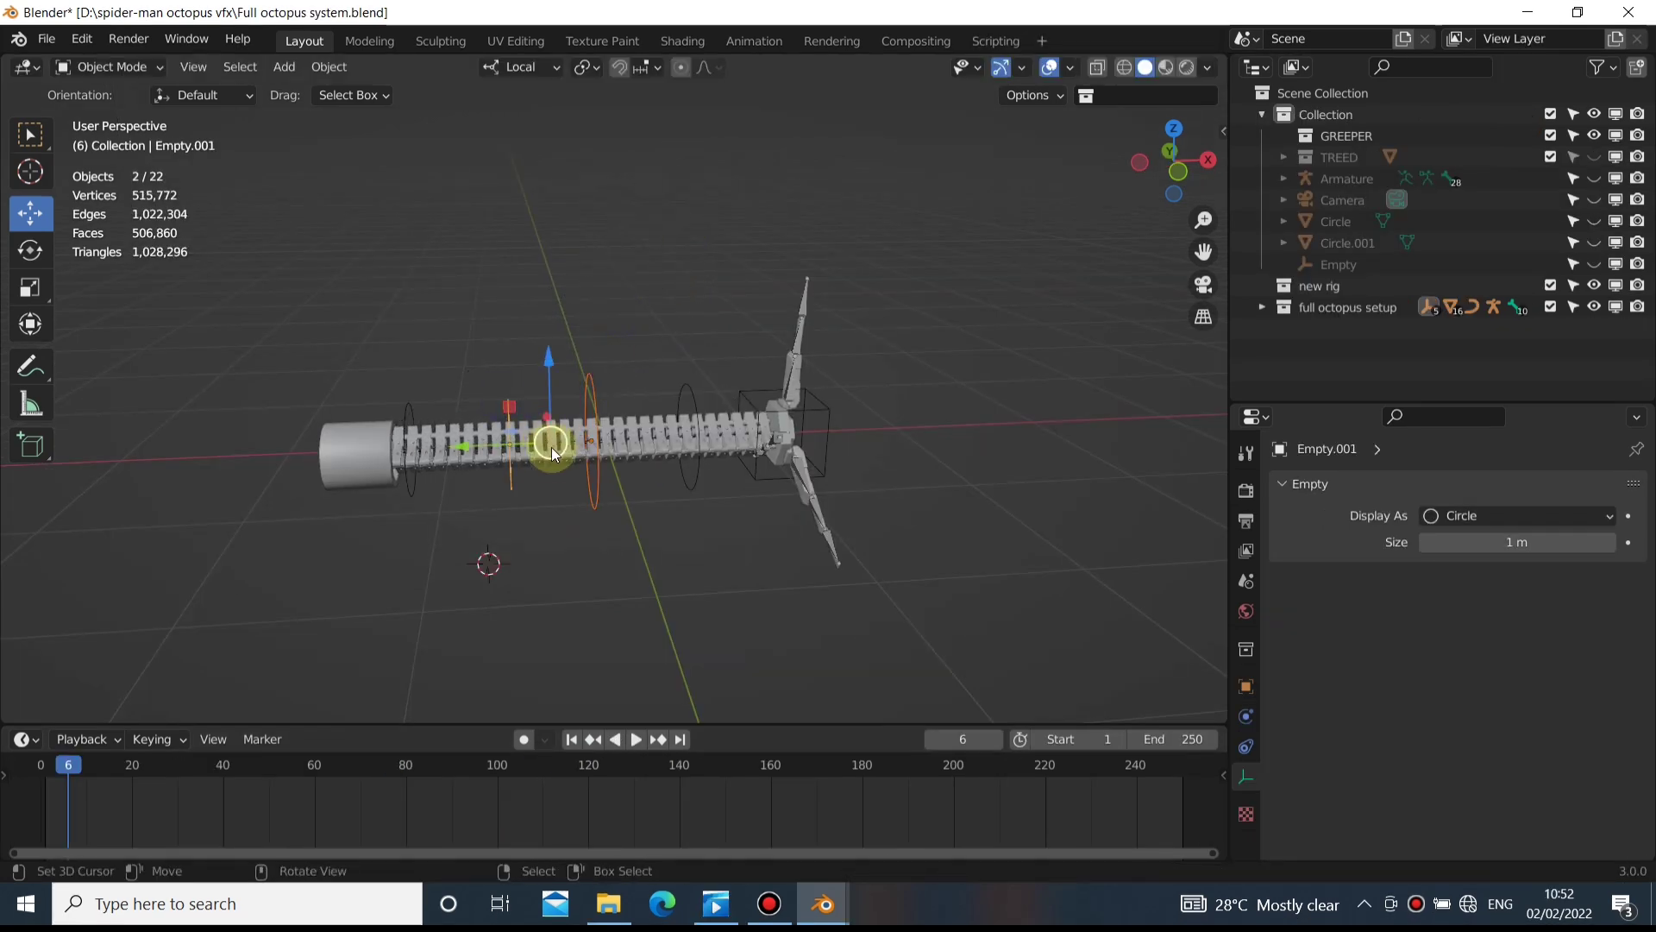
shift+click(514, 467)
key(g)
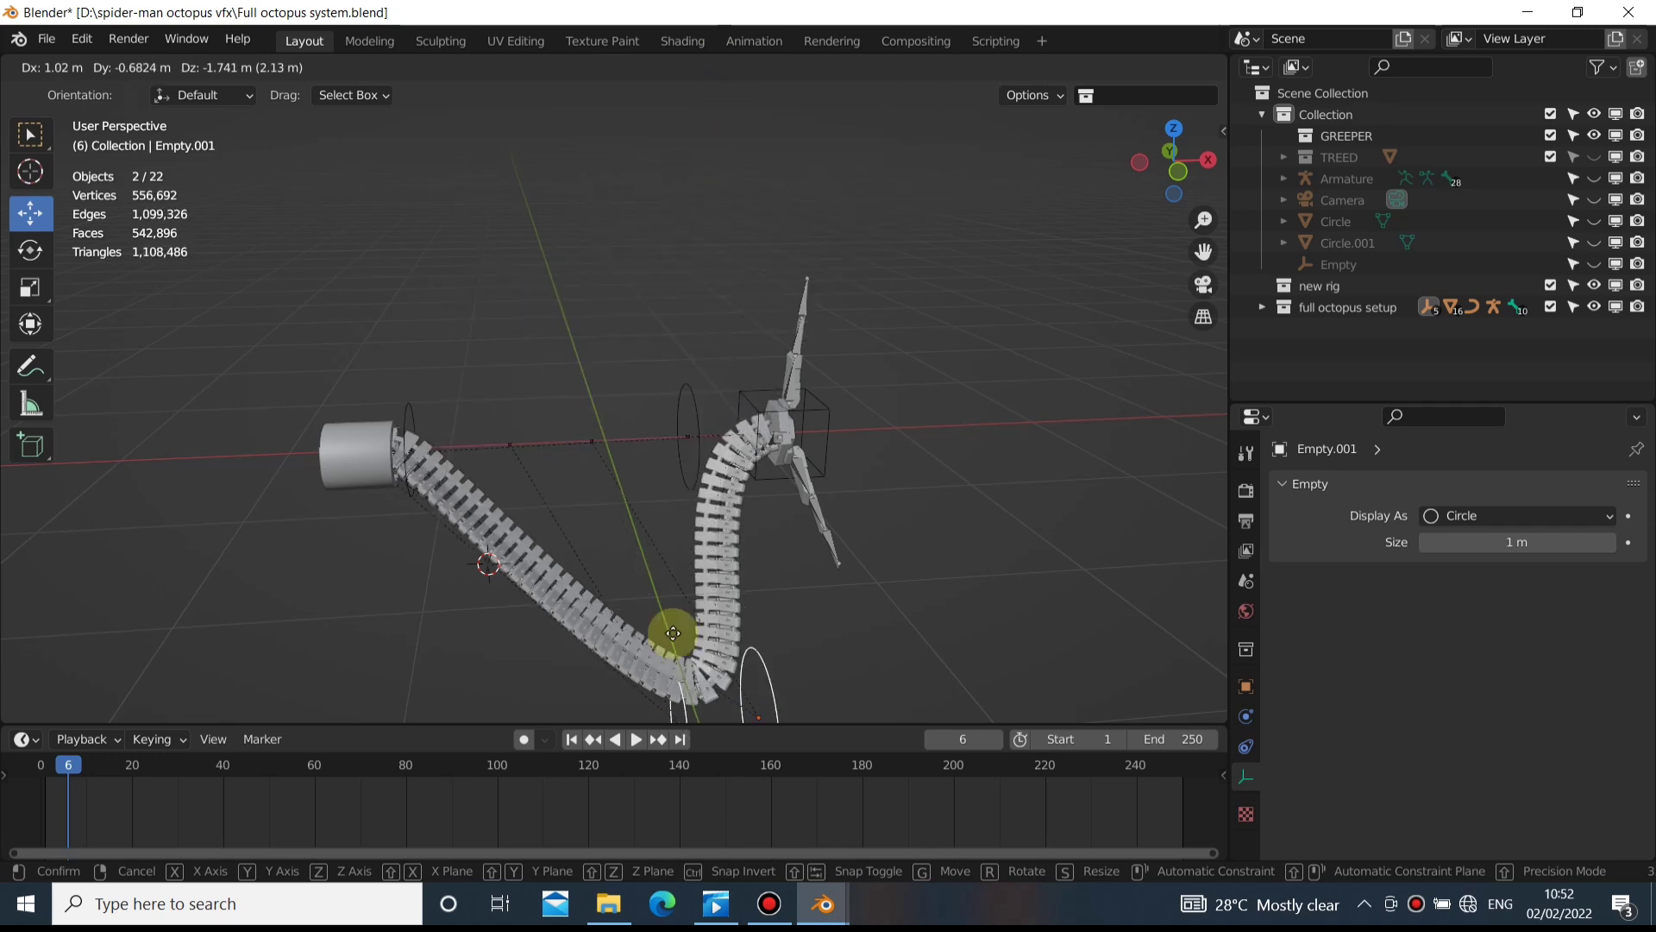
key(Escape)
Test the arm's stretch by moving both selected circle empties far above it, then cancel the move
scroll(650, 462, down, 5)
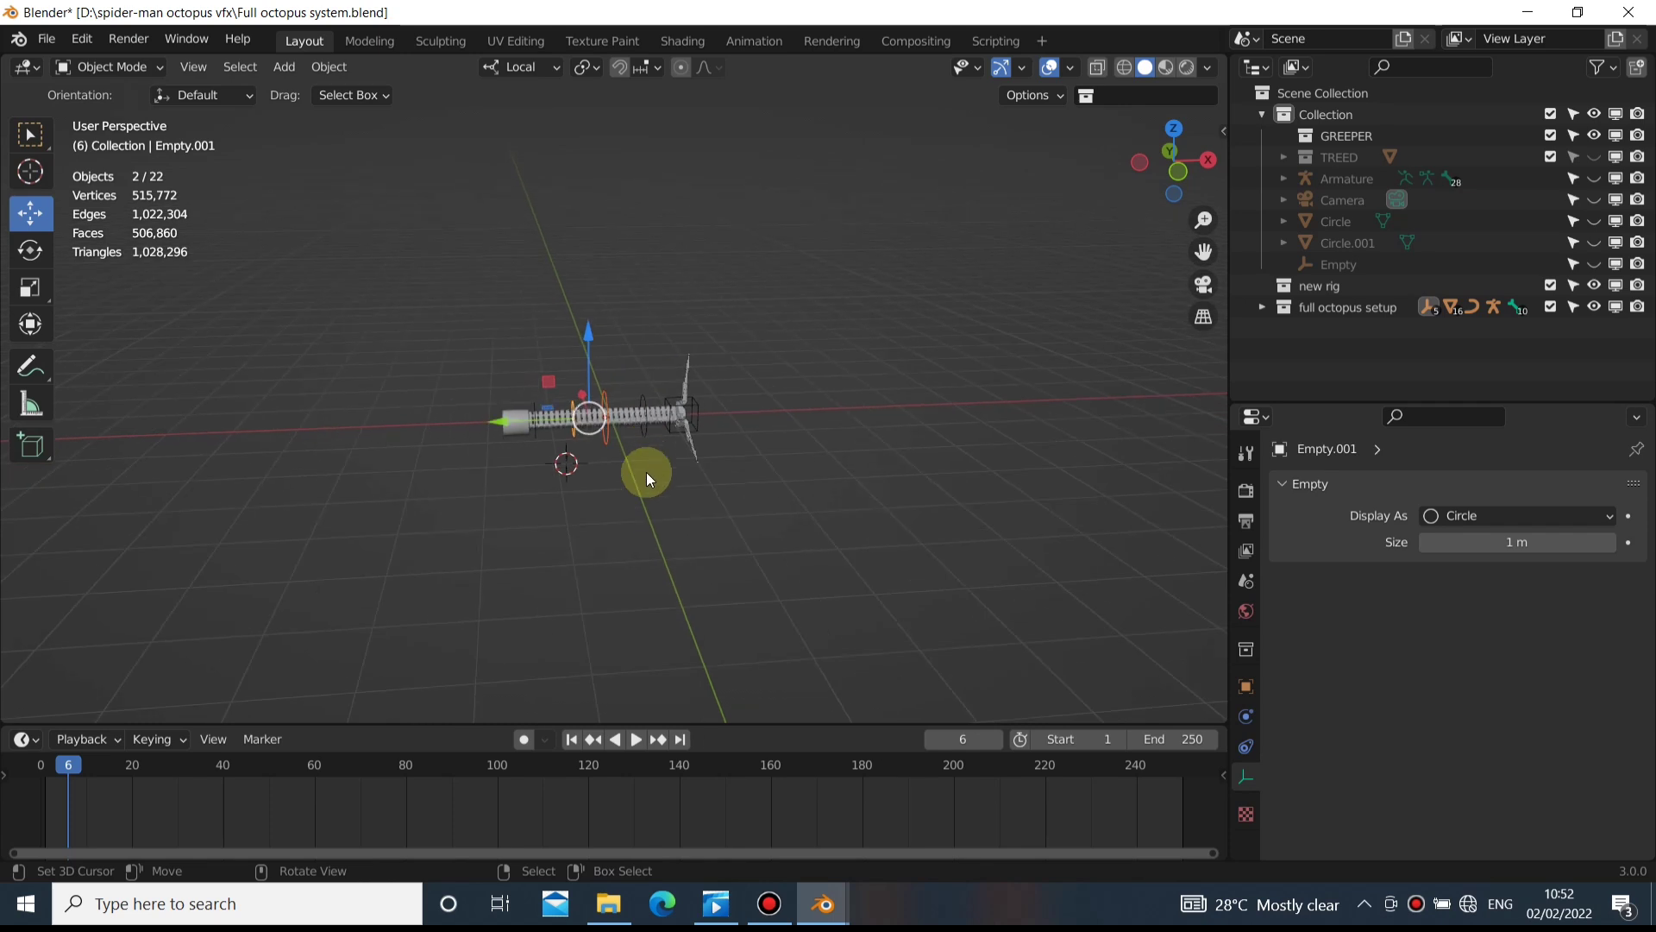
shift+middle_drag(602, 458, 596, 560)
key(g)
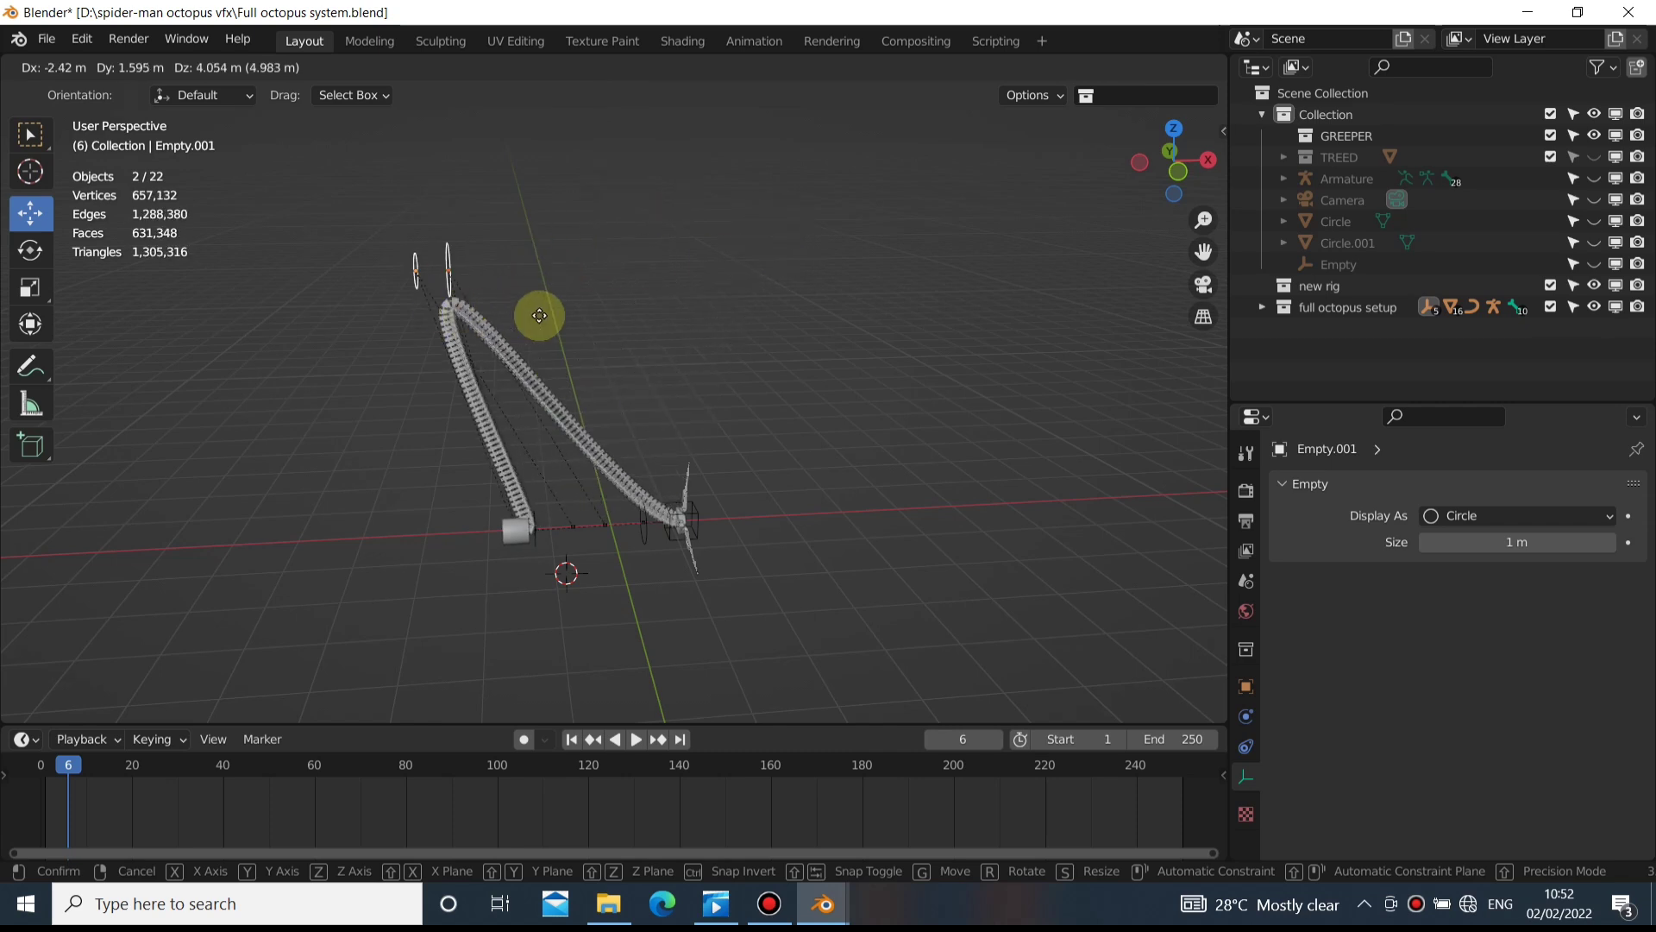
right_click(608, 545)
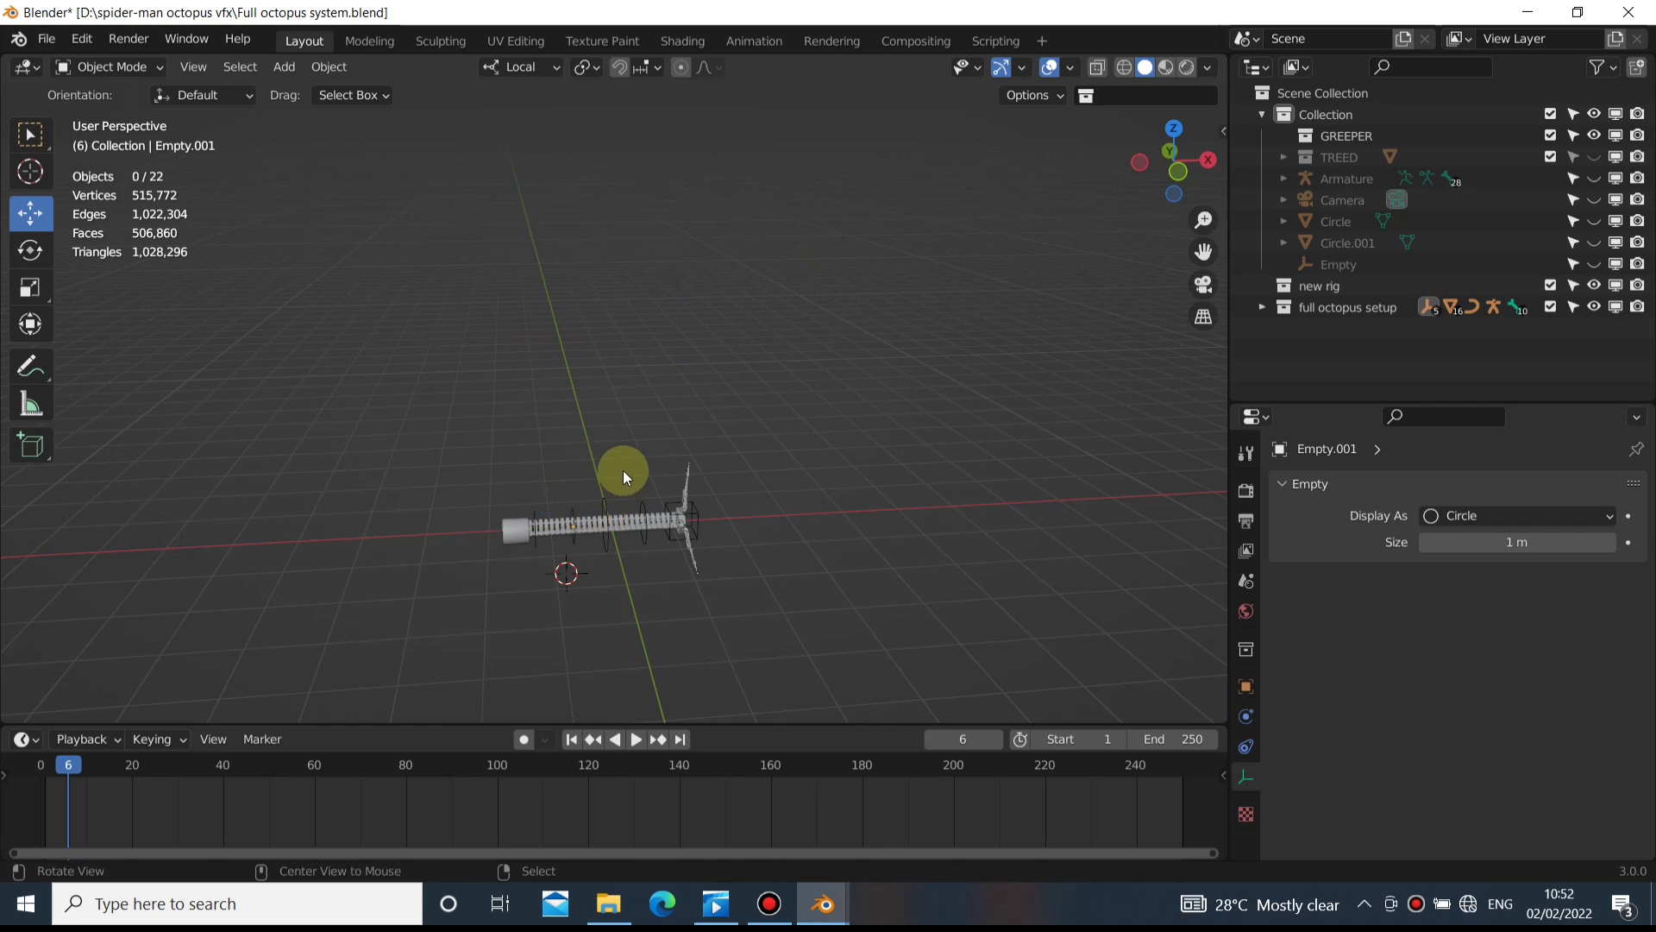
Move the claw's cube empty diagonally up and away from the arm's base to stretch the arm
drag(756, 548, 770, 569)
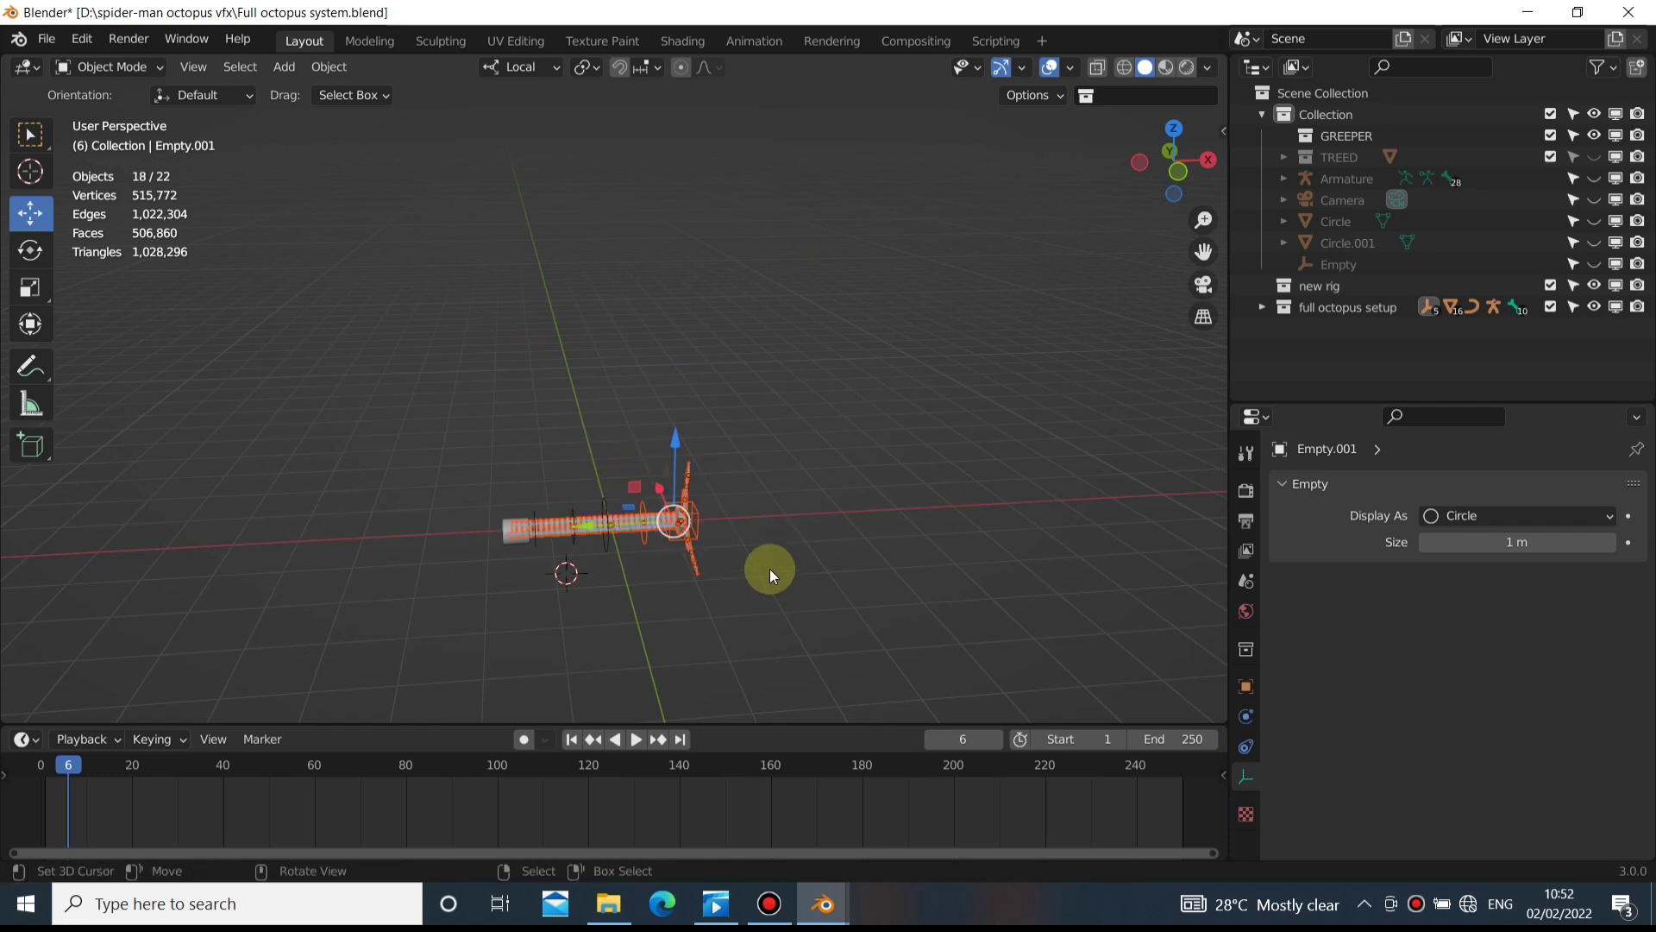
click(703, 519)
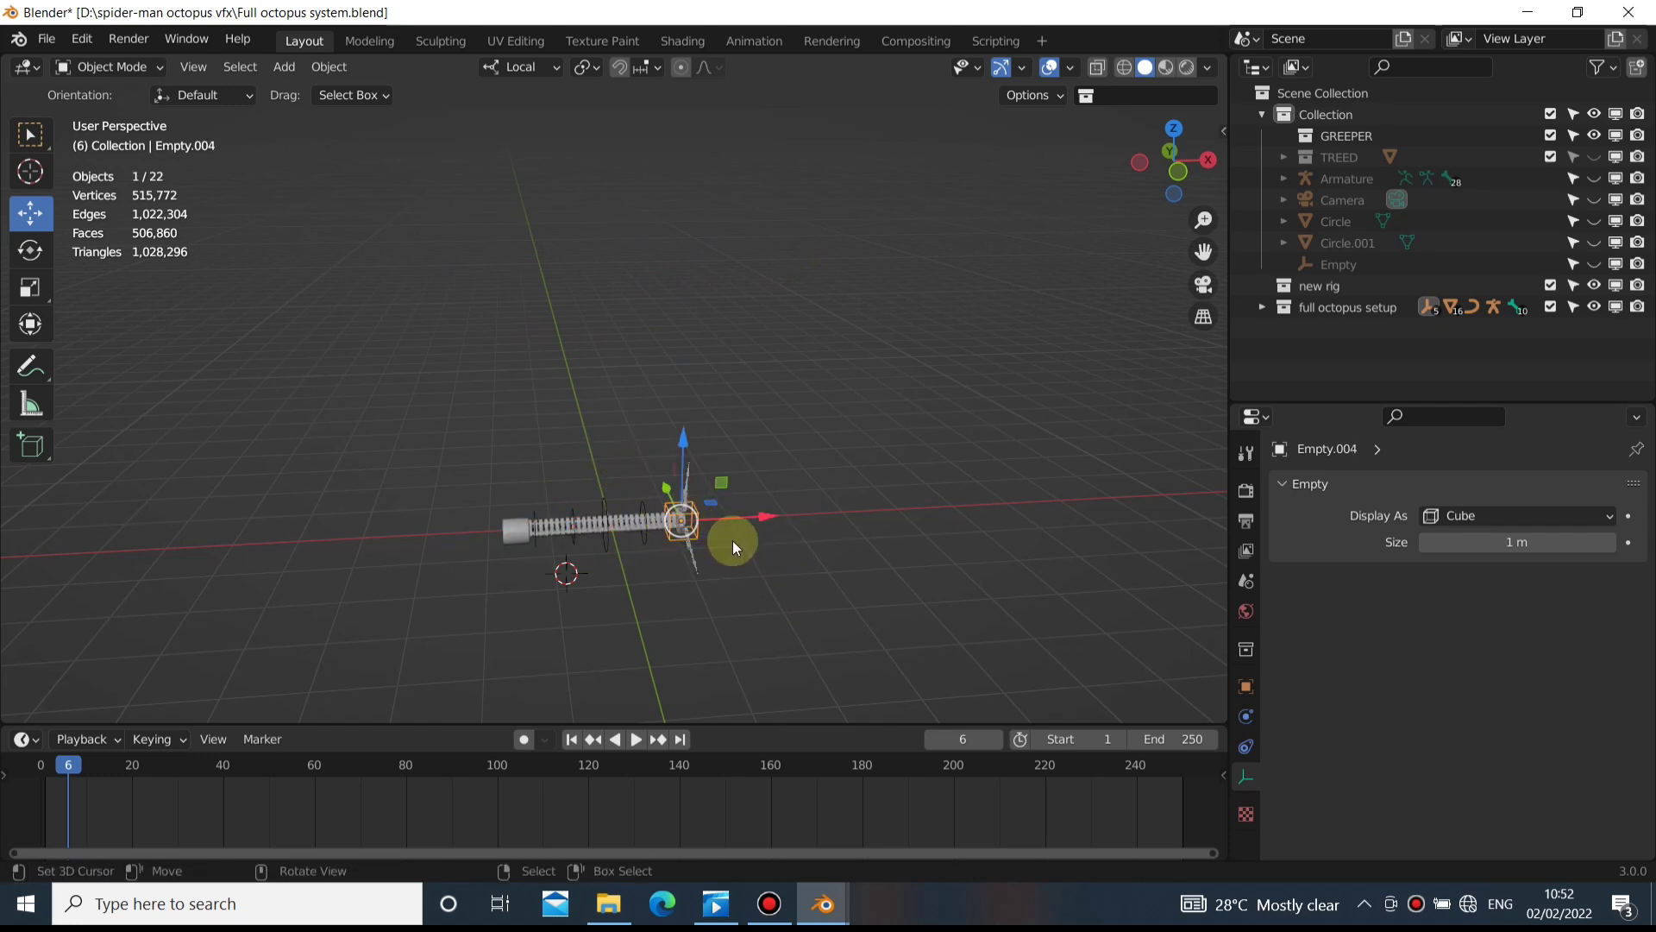
key(g)
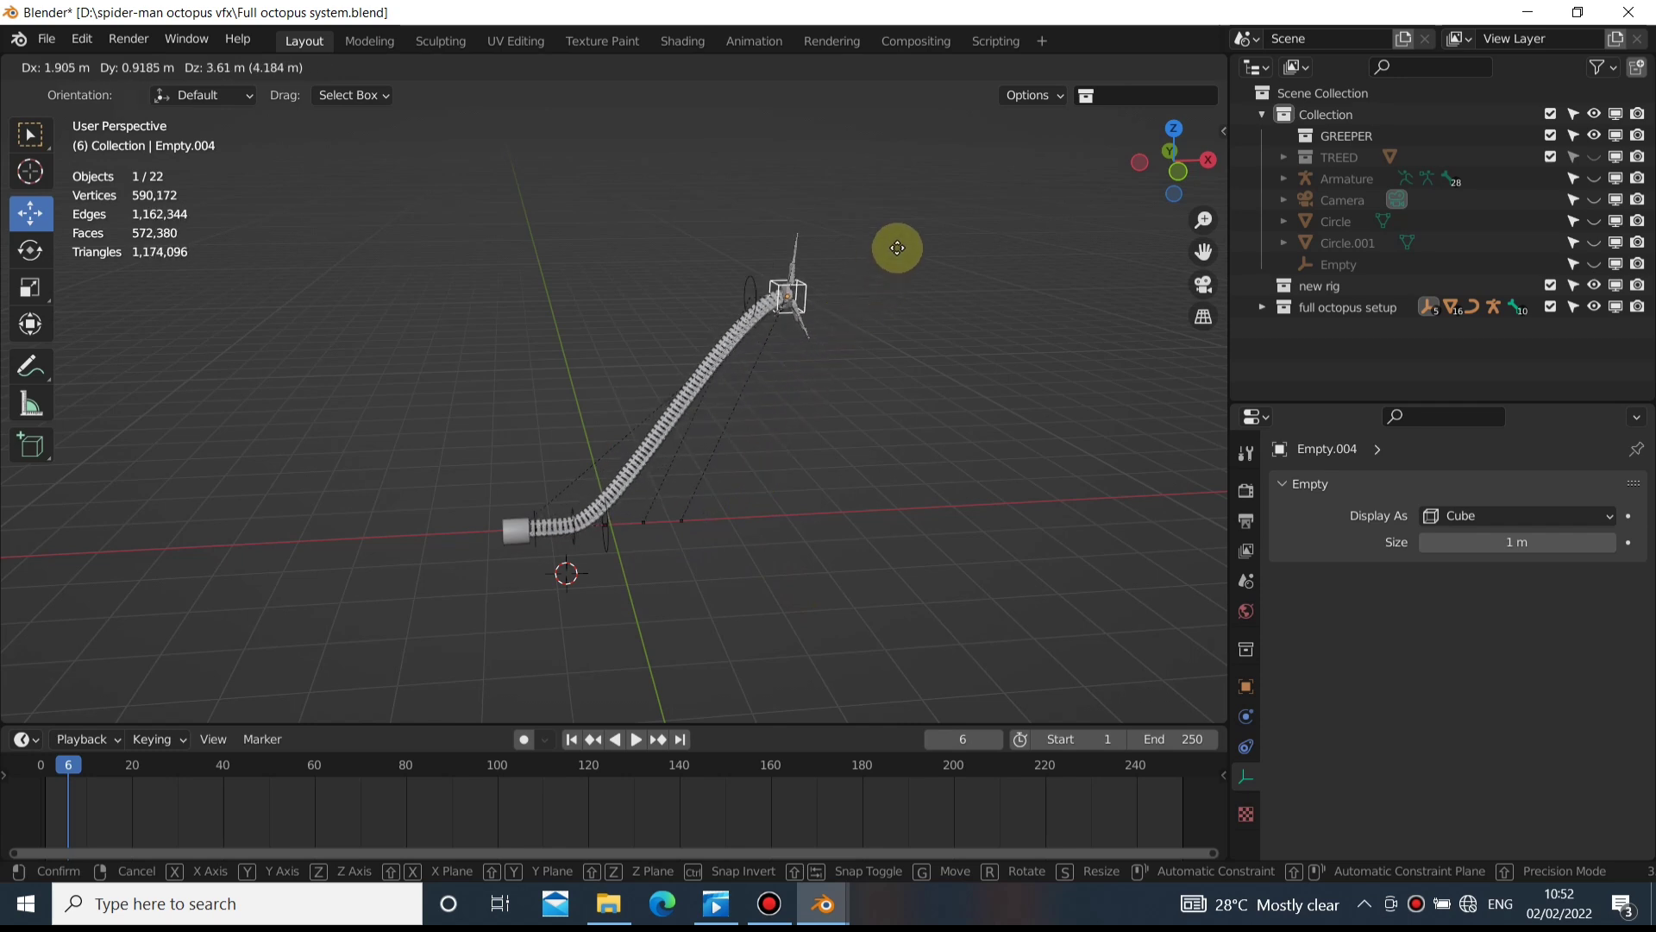
click(947, 246)
middle_drag(751, 366, 554, 449)
Bend the arm by moving the circle empty Empty.002 by 3.6224 m in X, -2.3028 m in Y and 3.8835 m in Z
click(632, 478)
middle_drag(614, 494, 554, 499)
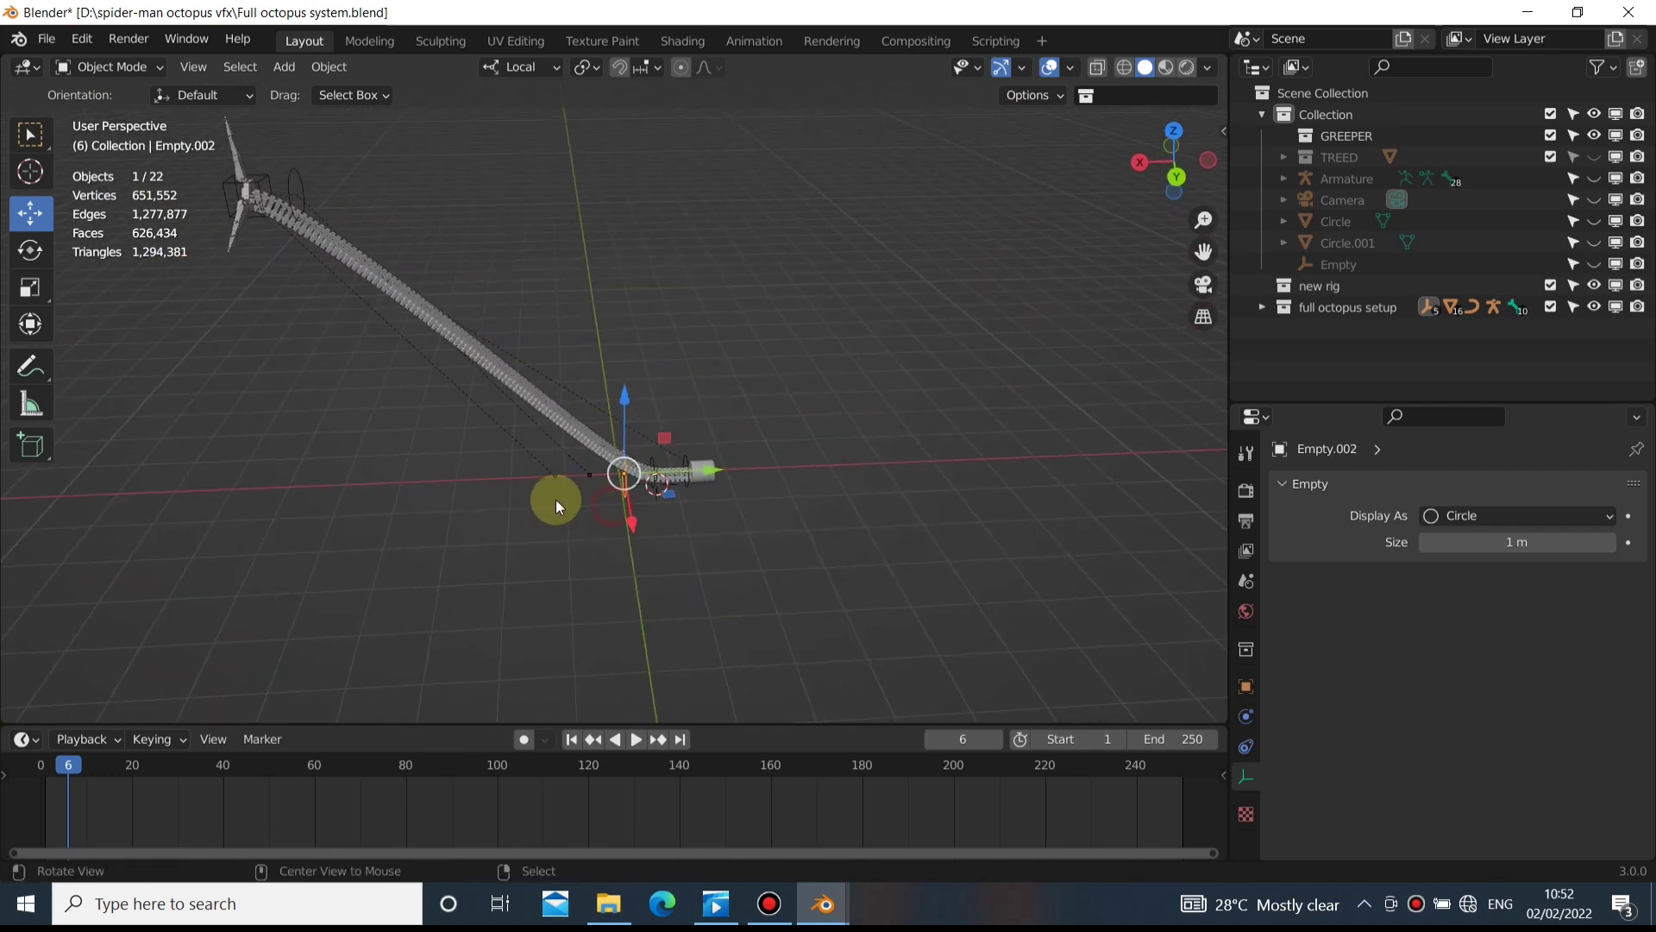
key(g)
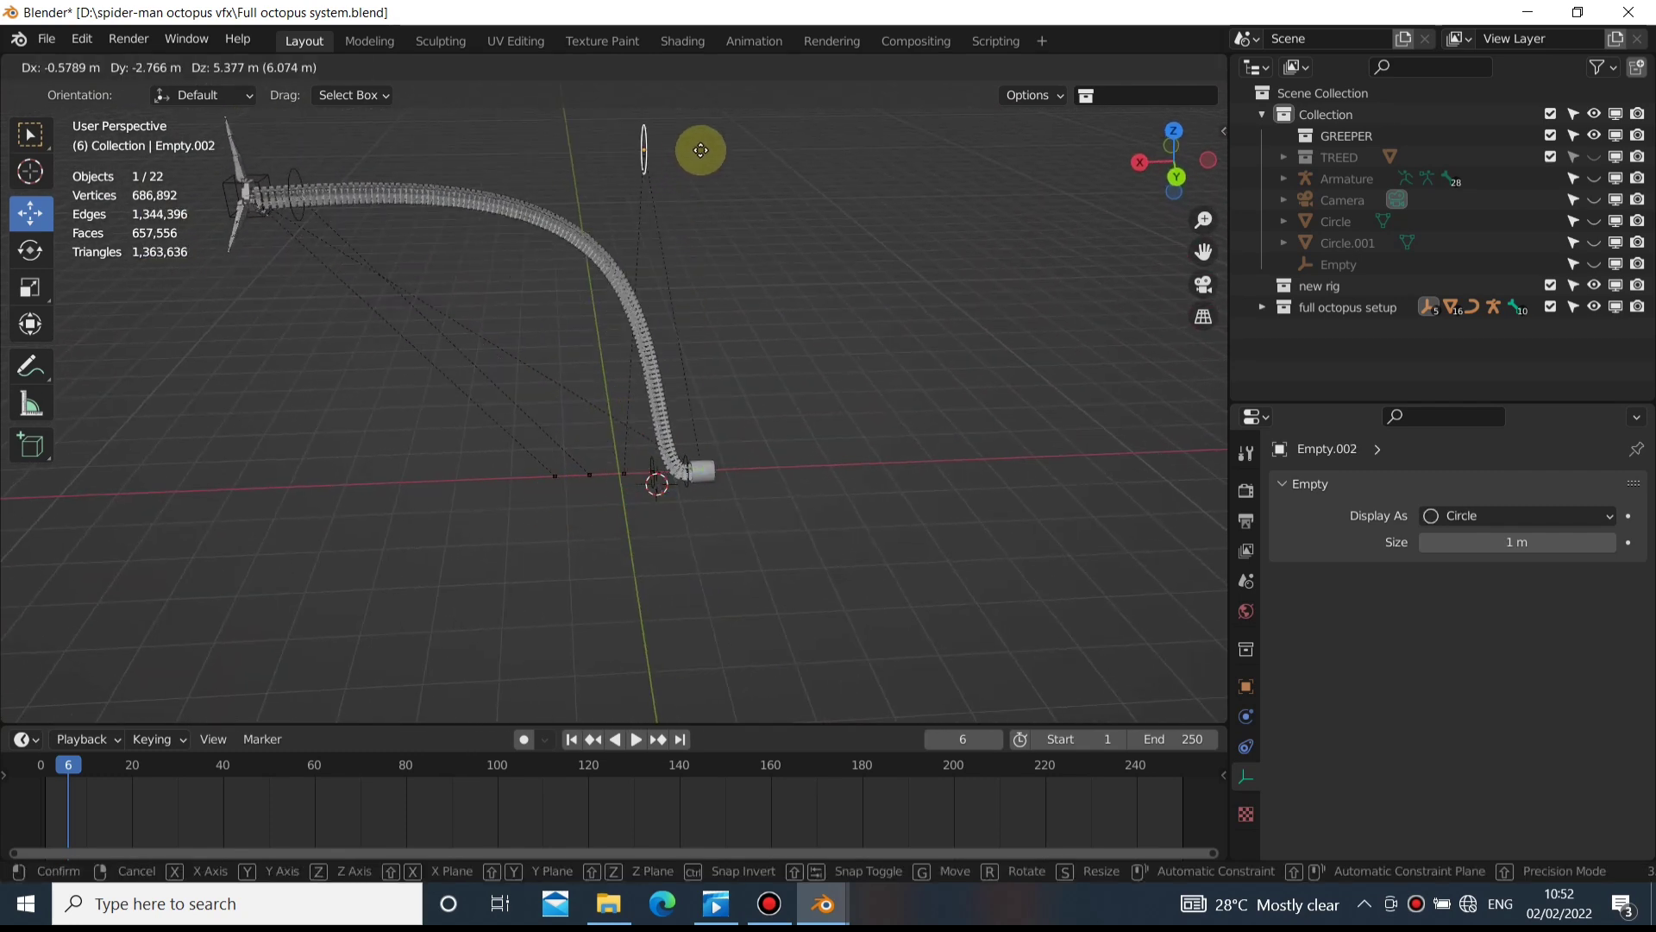
click(542, 278)
middle_drag(543, 278, 616, 433)
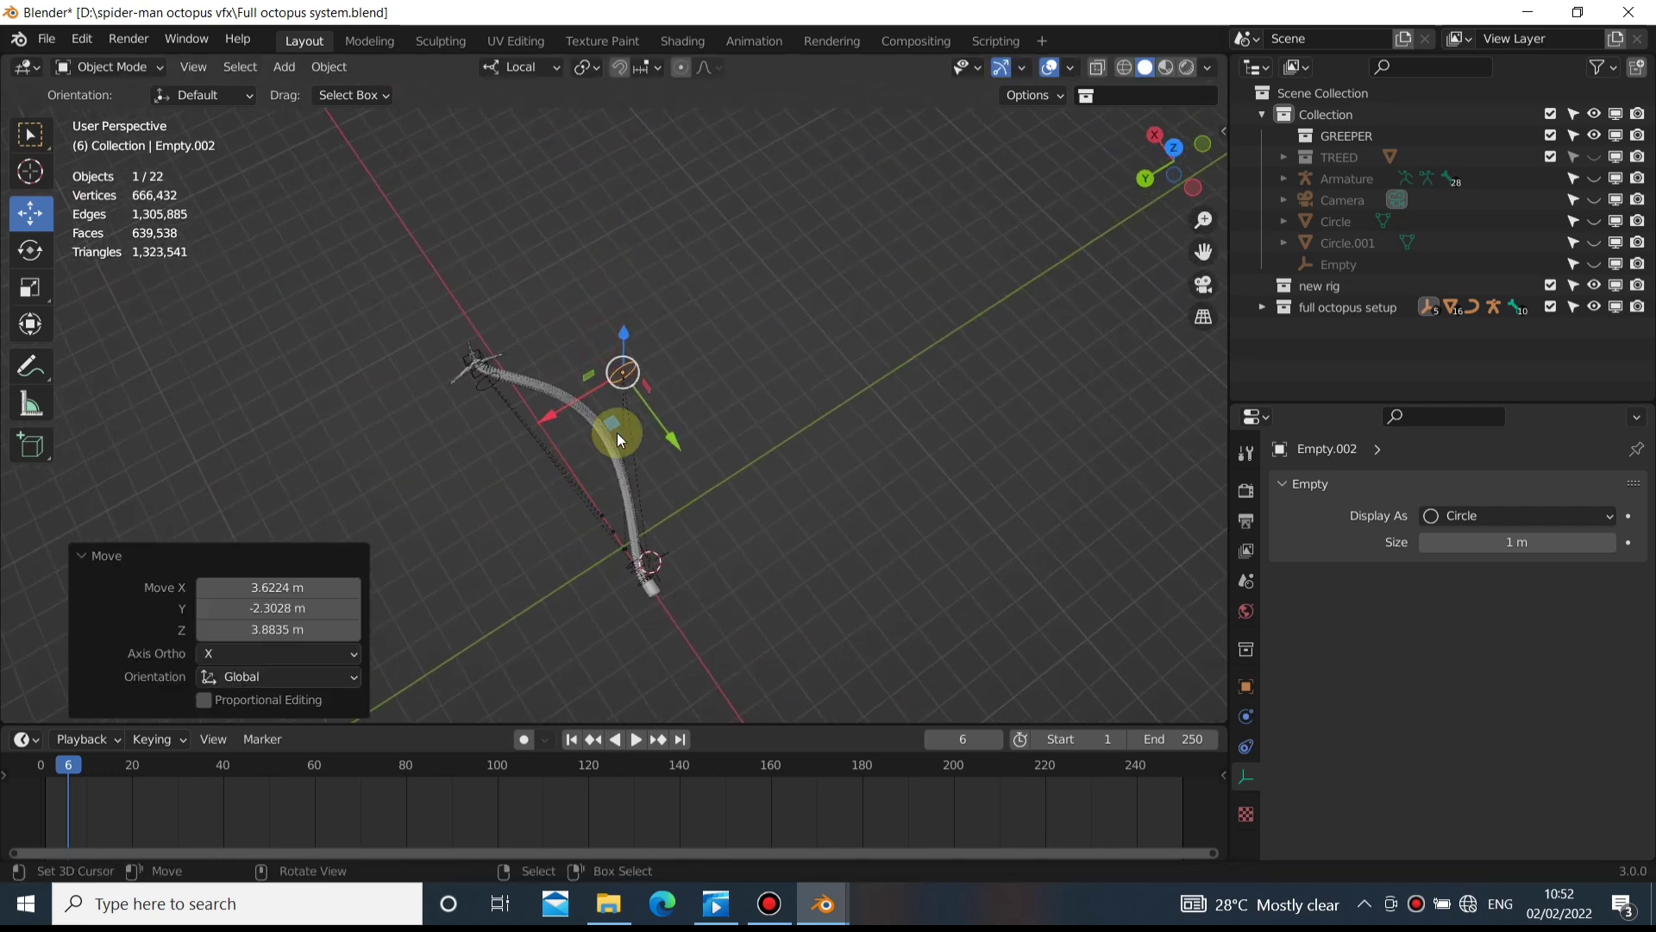
Move Empty.002 -9.8097 m along its local X axis to curve the arm sideways
key(g)
key(x)
key(x)
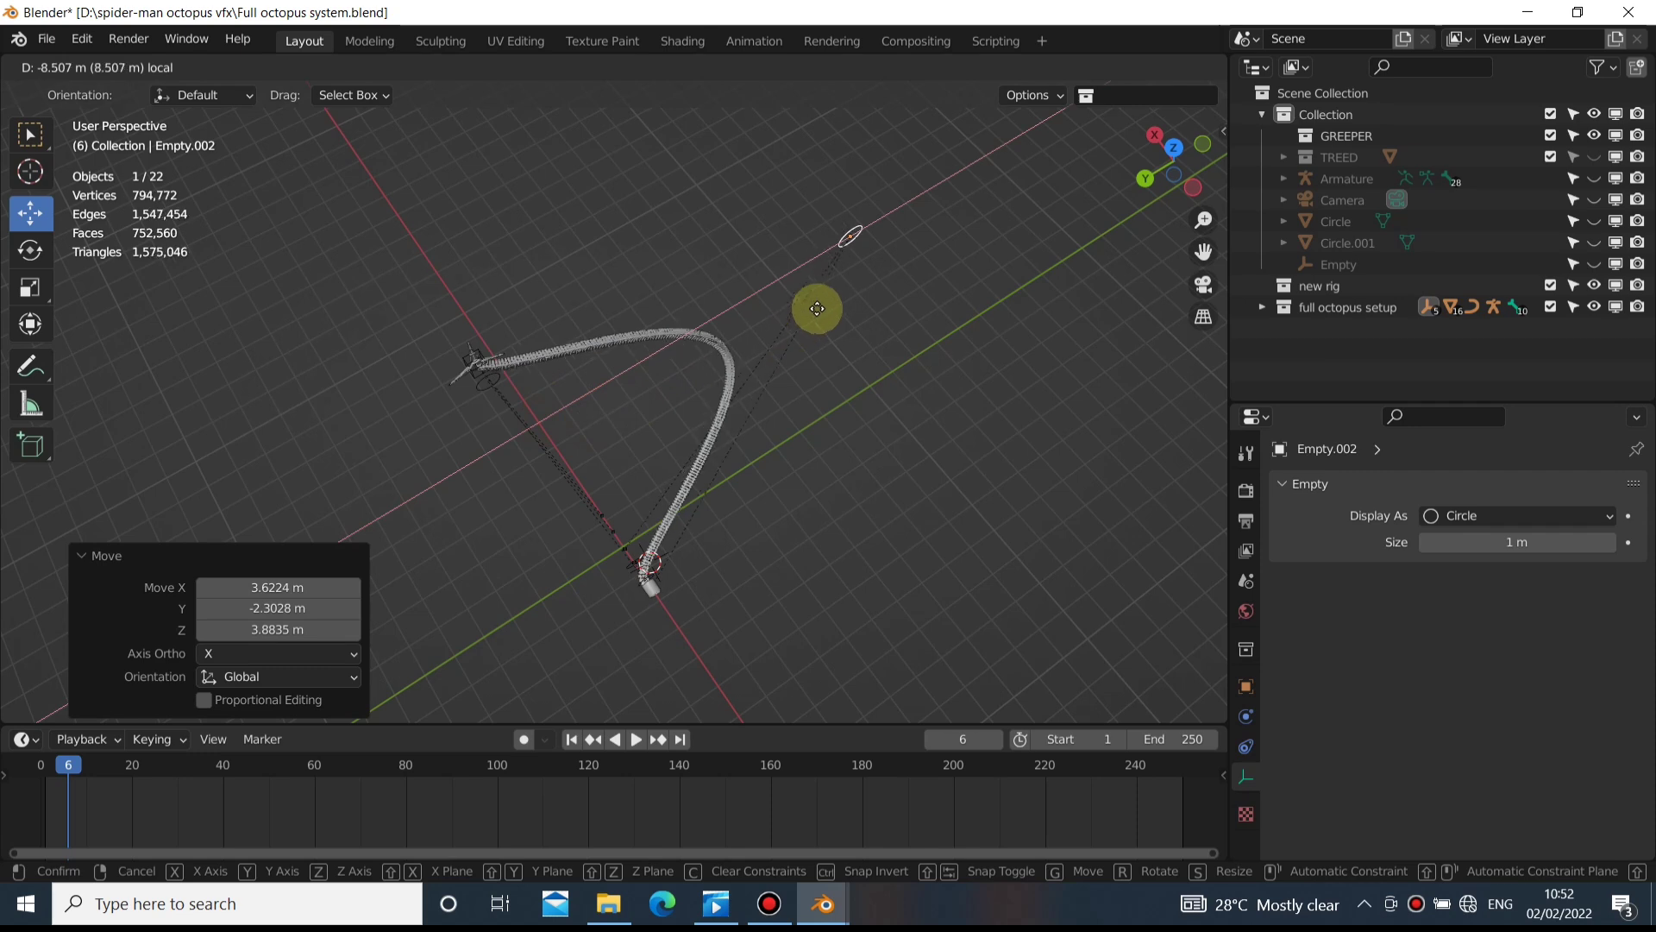
click(435, 460)
middle_drag(436, 460, 626, 458)
scroll(625, 467, up, 4)
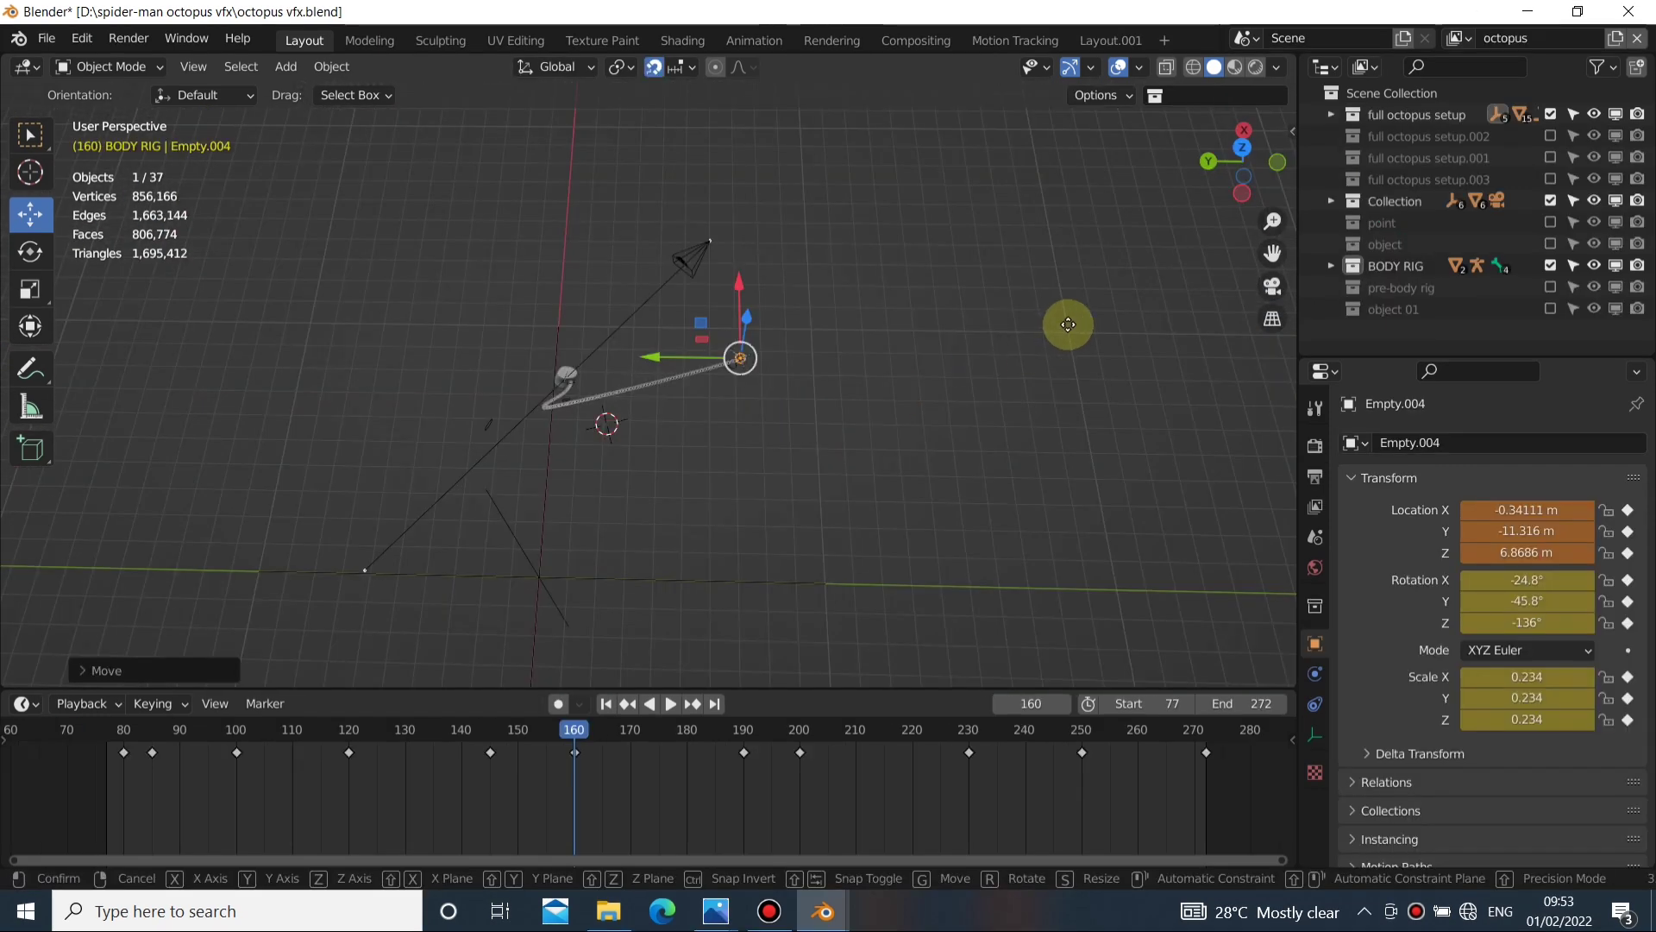
Try stretching the arm in the octopus vfx scene by moving Empty.004 far from the torso, inspect the segments, and undo the move
key(g)
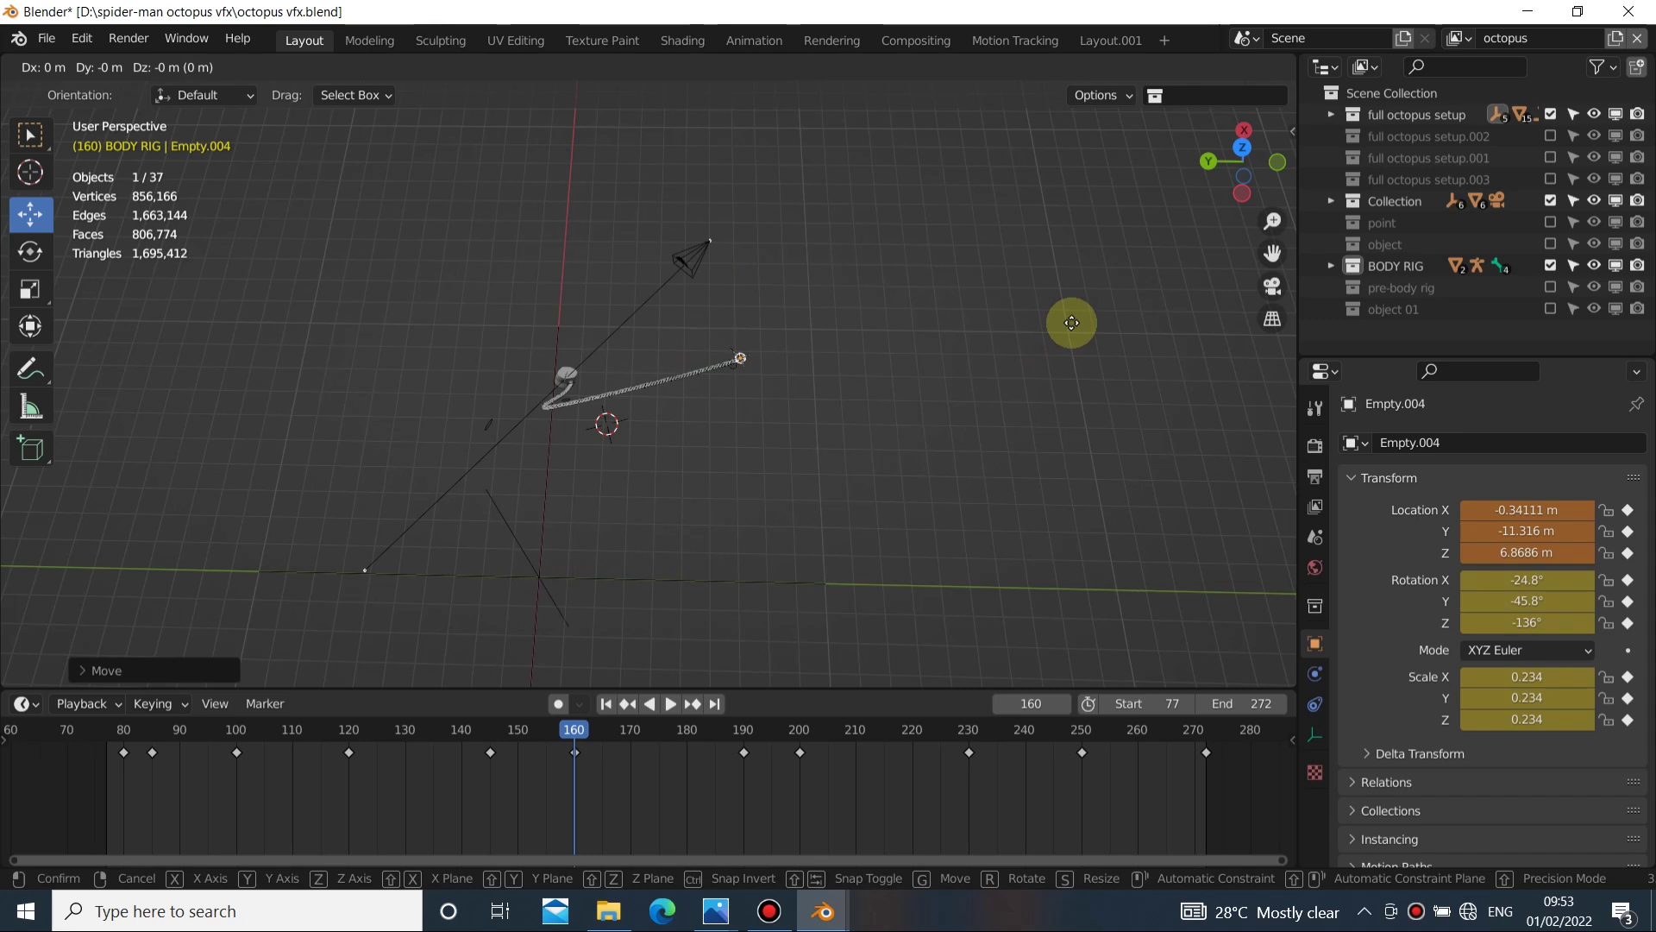
click(1074, 330)
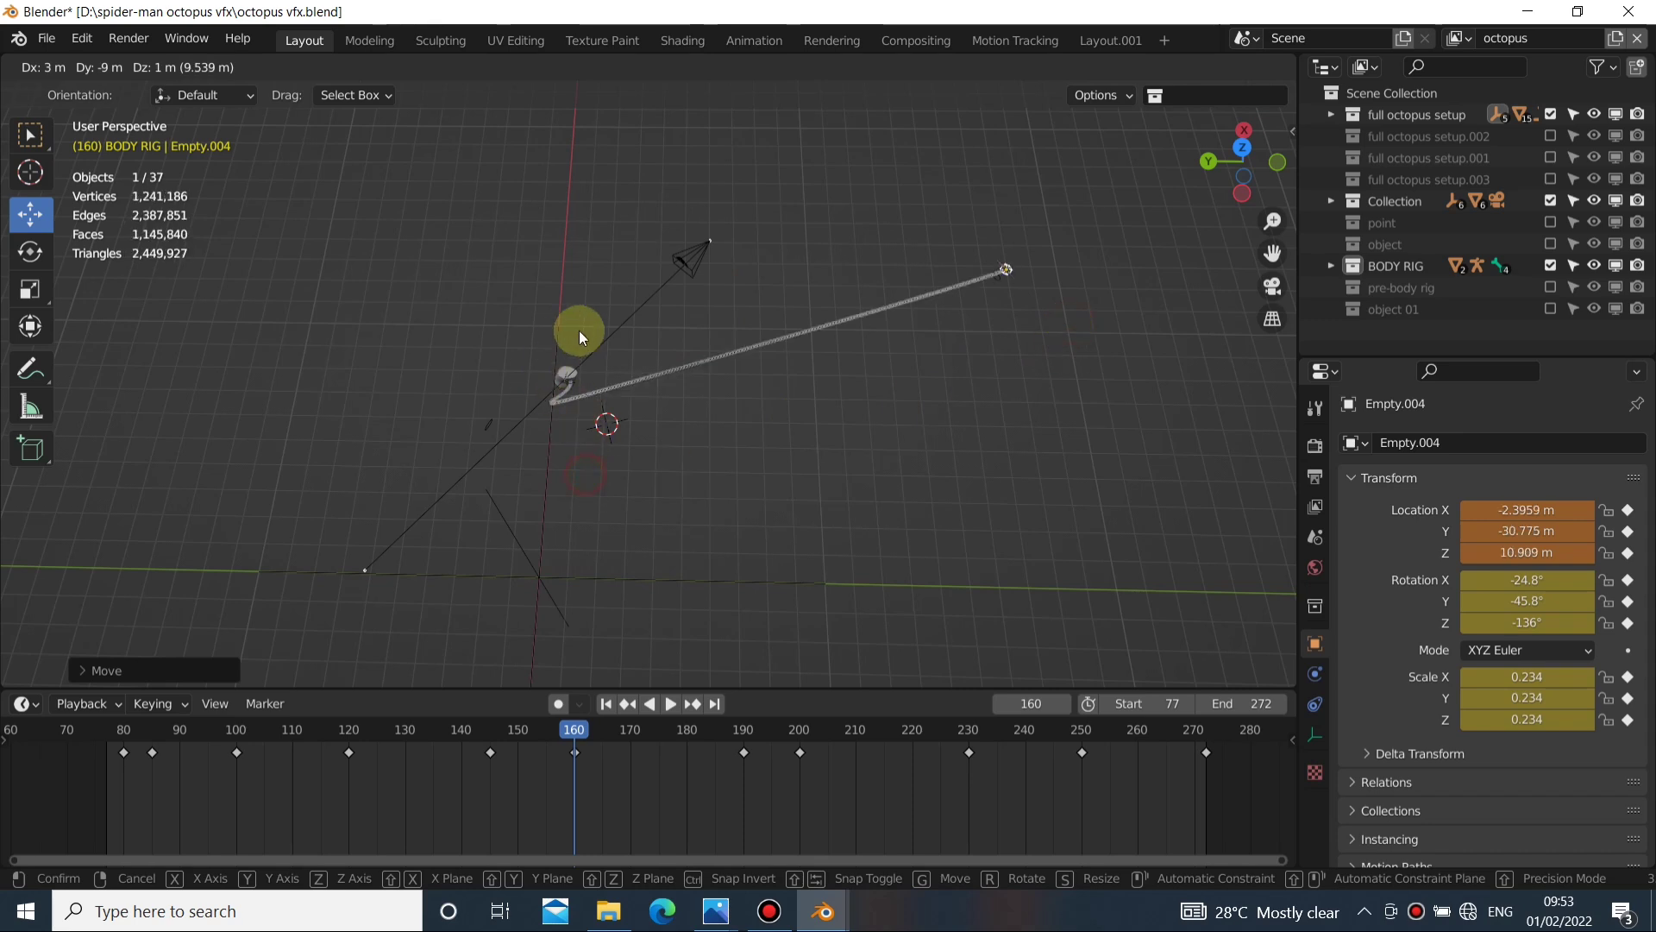
scroll(631, 353, up, 8)
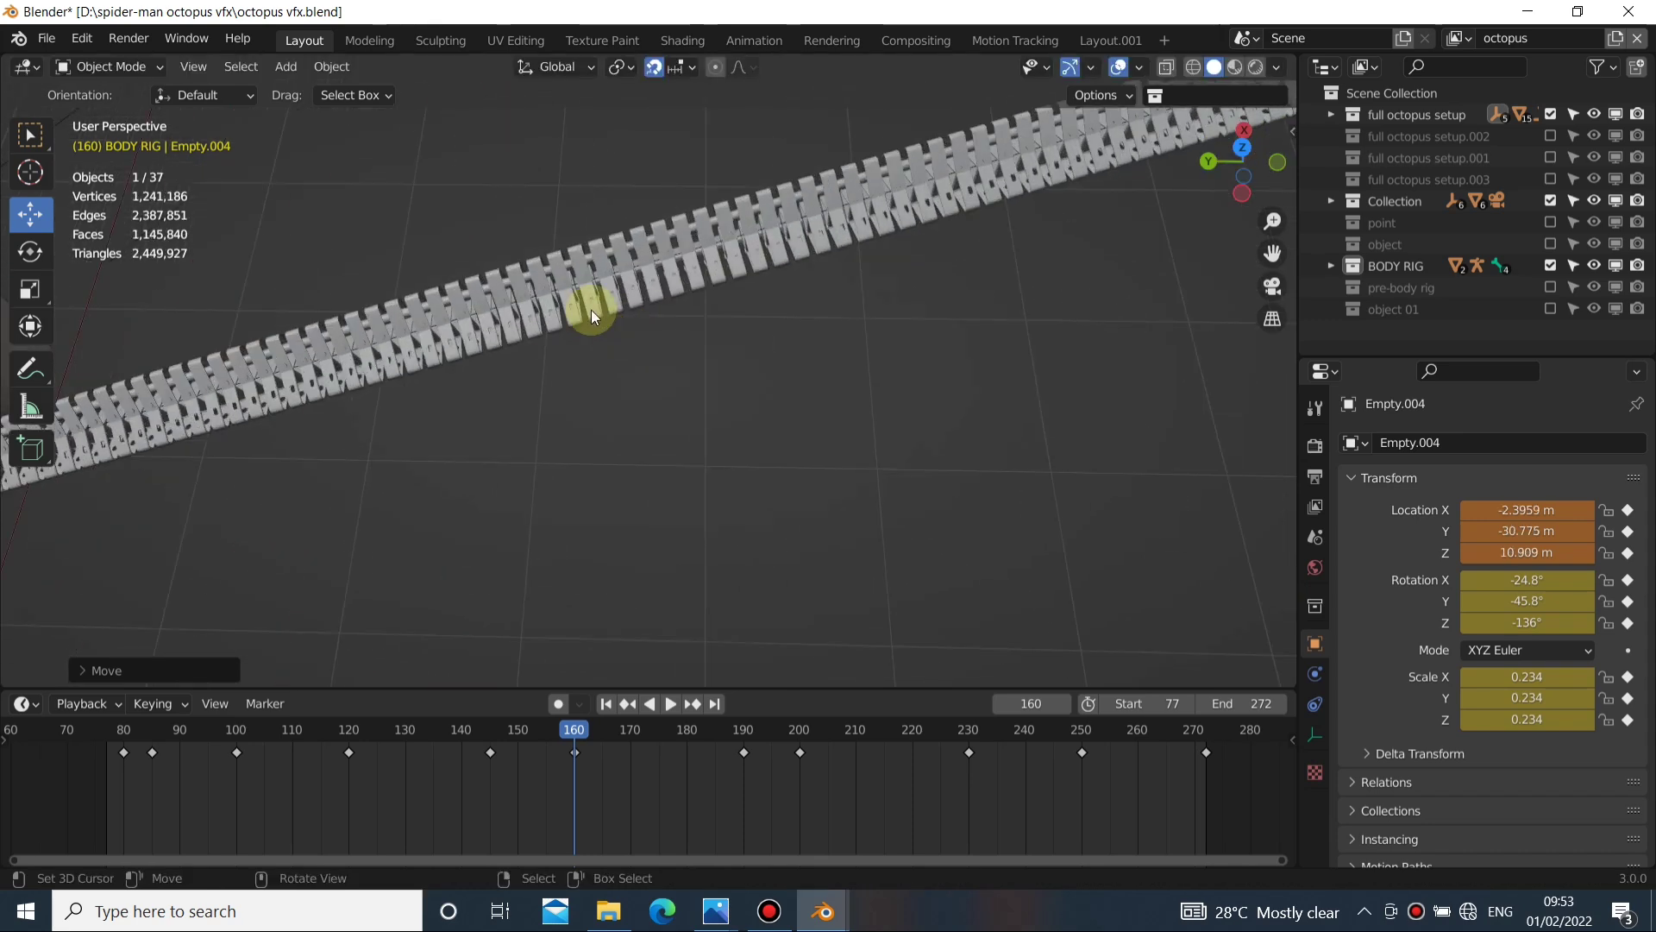
middle_drag(638, 481, 734, 348)
scroll(579, 342, up, 4)
scroll(733, 348, down, 2)
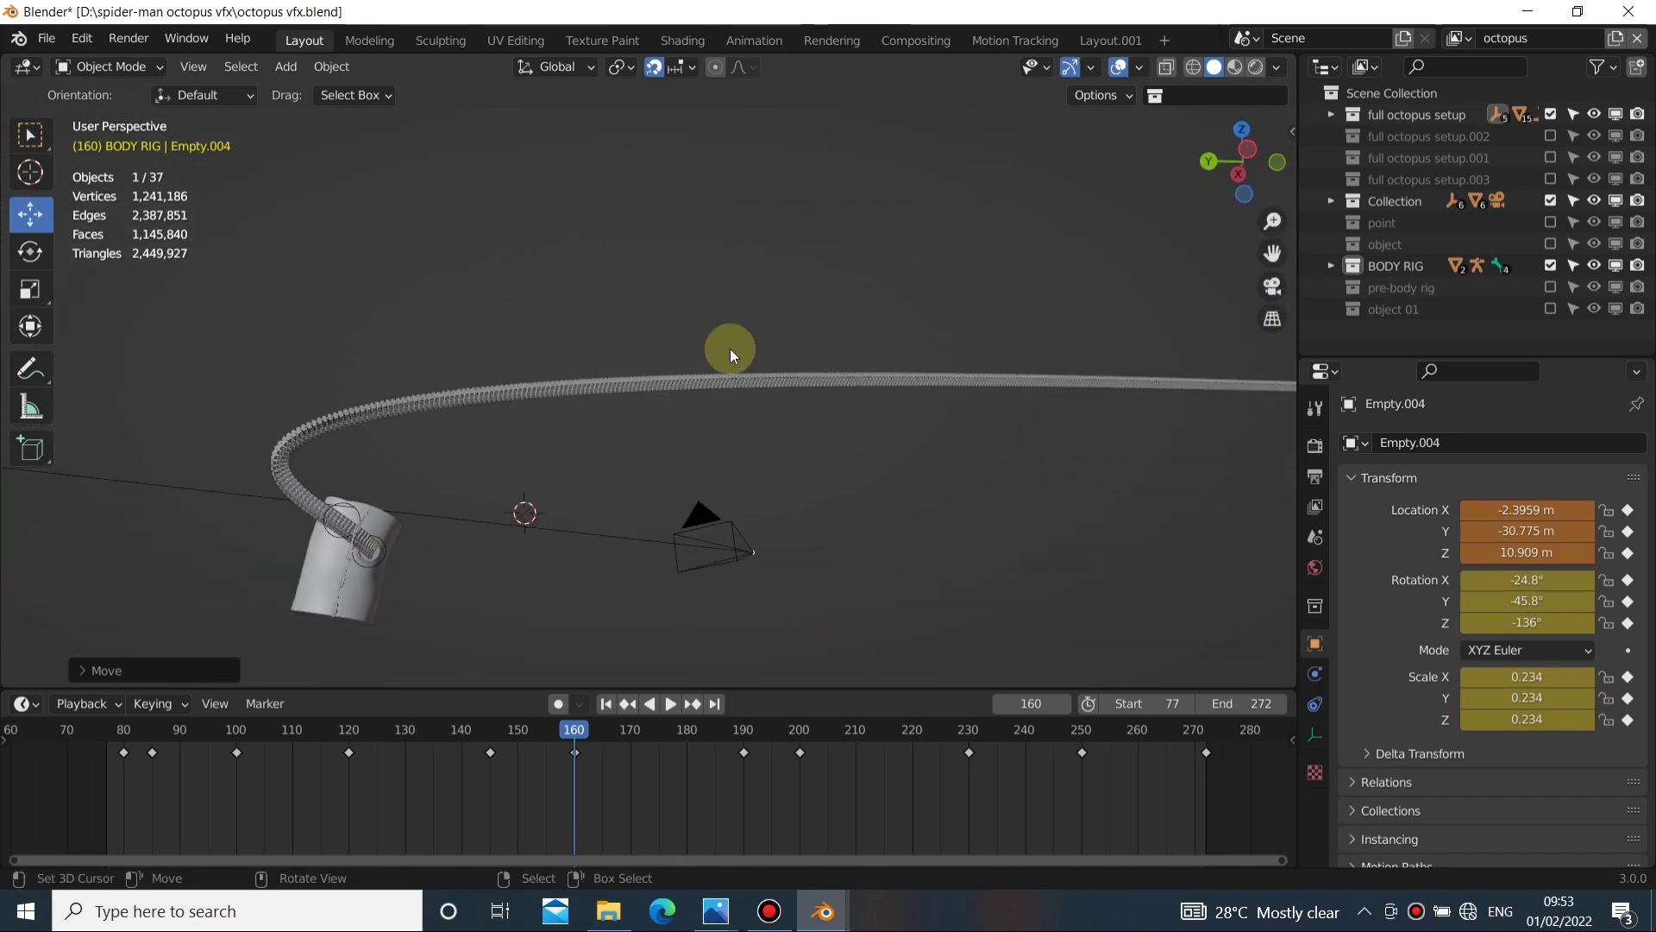
key(ctrl+z)
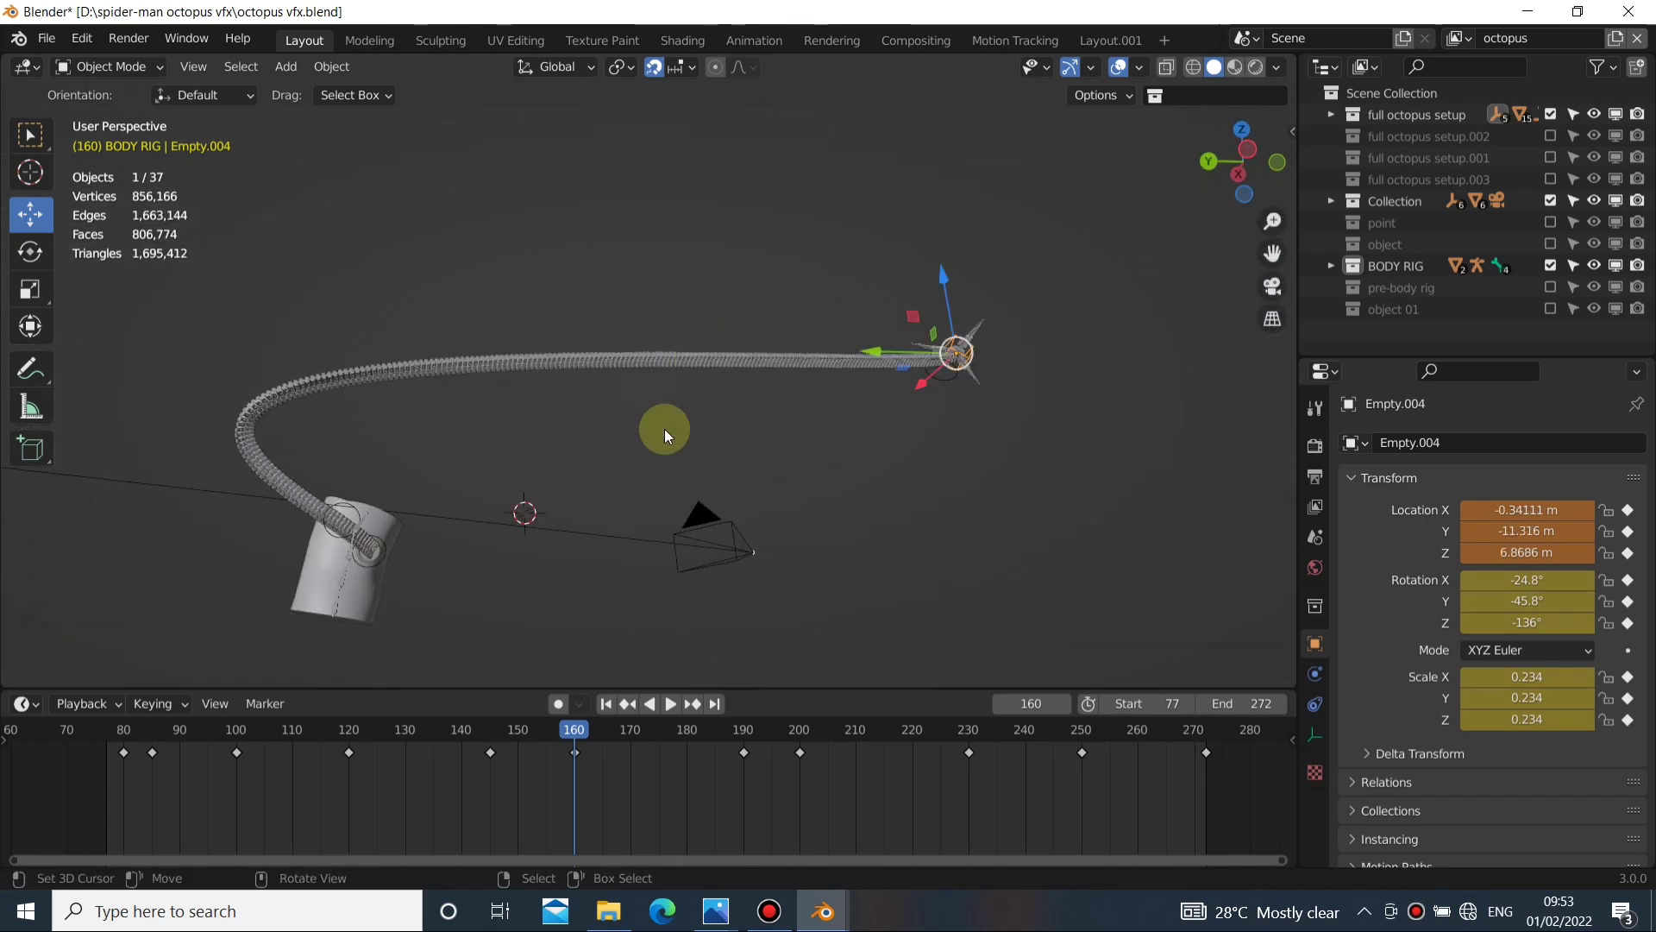
click(561, 790)
middle_drag(615, 469, 517, 437)
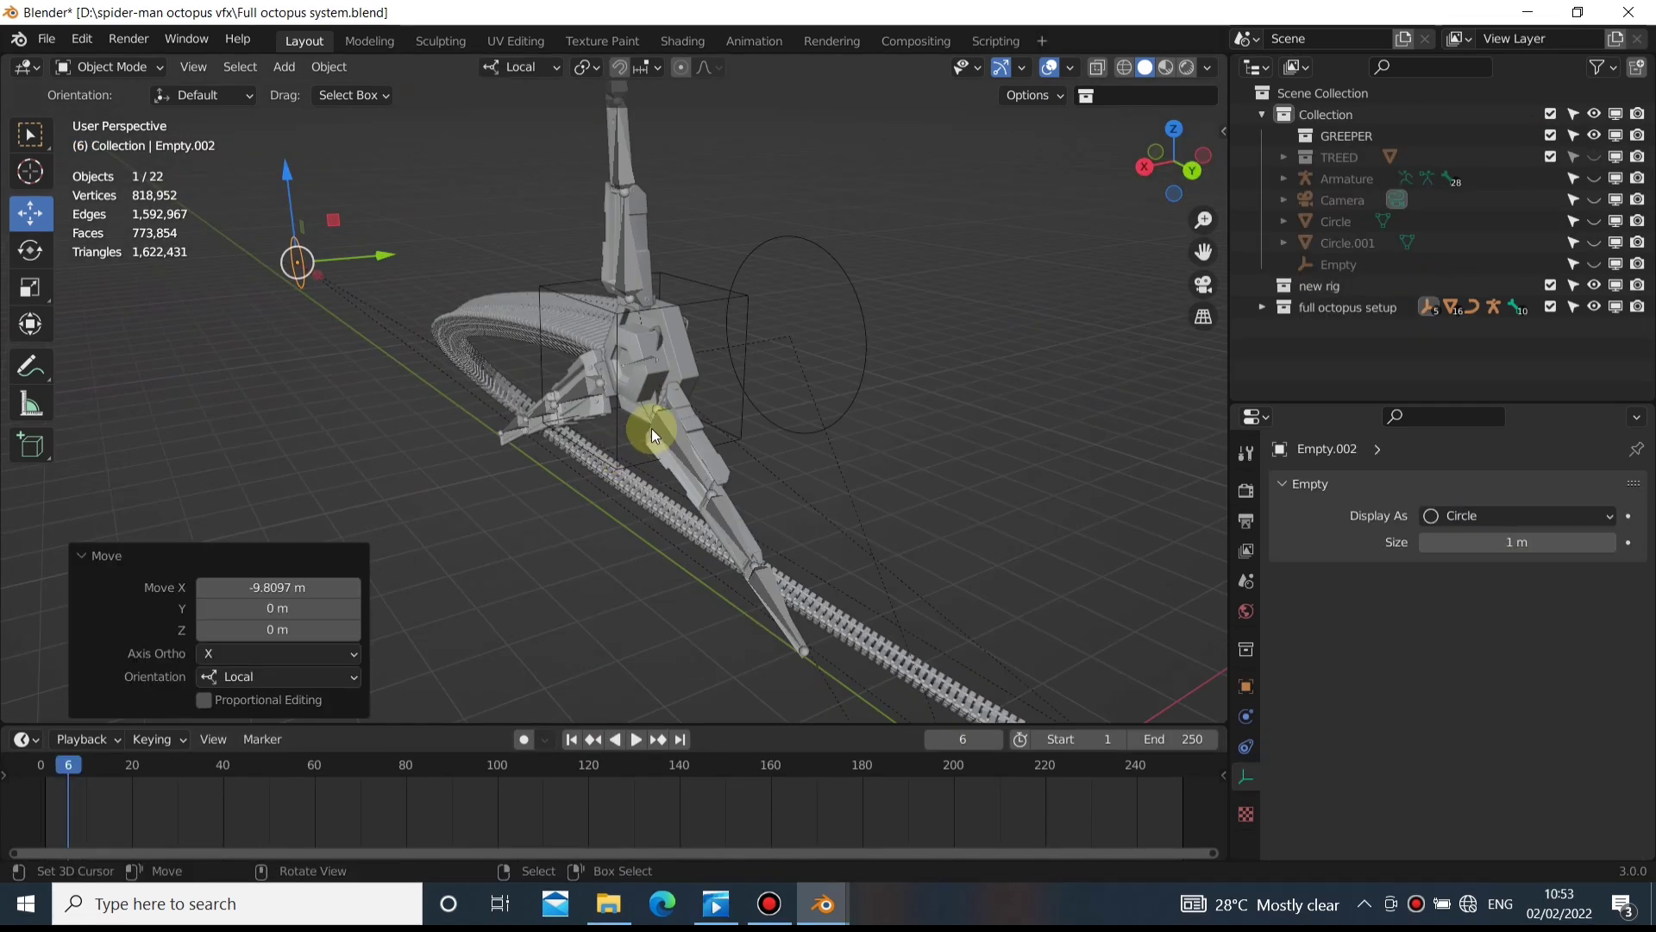
Put the claw armature in Pose Mode and rotate Bone.023 by 23.5° about the view's Z axis to close the fingers
click(667, 429)
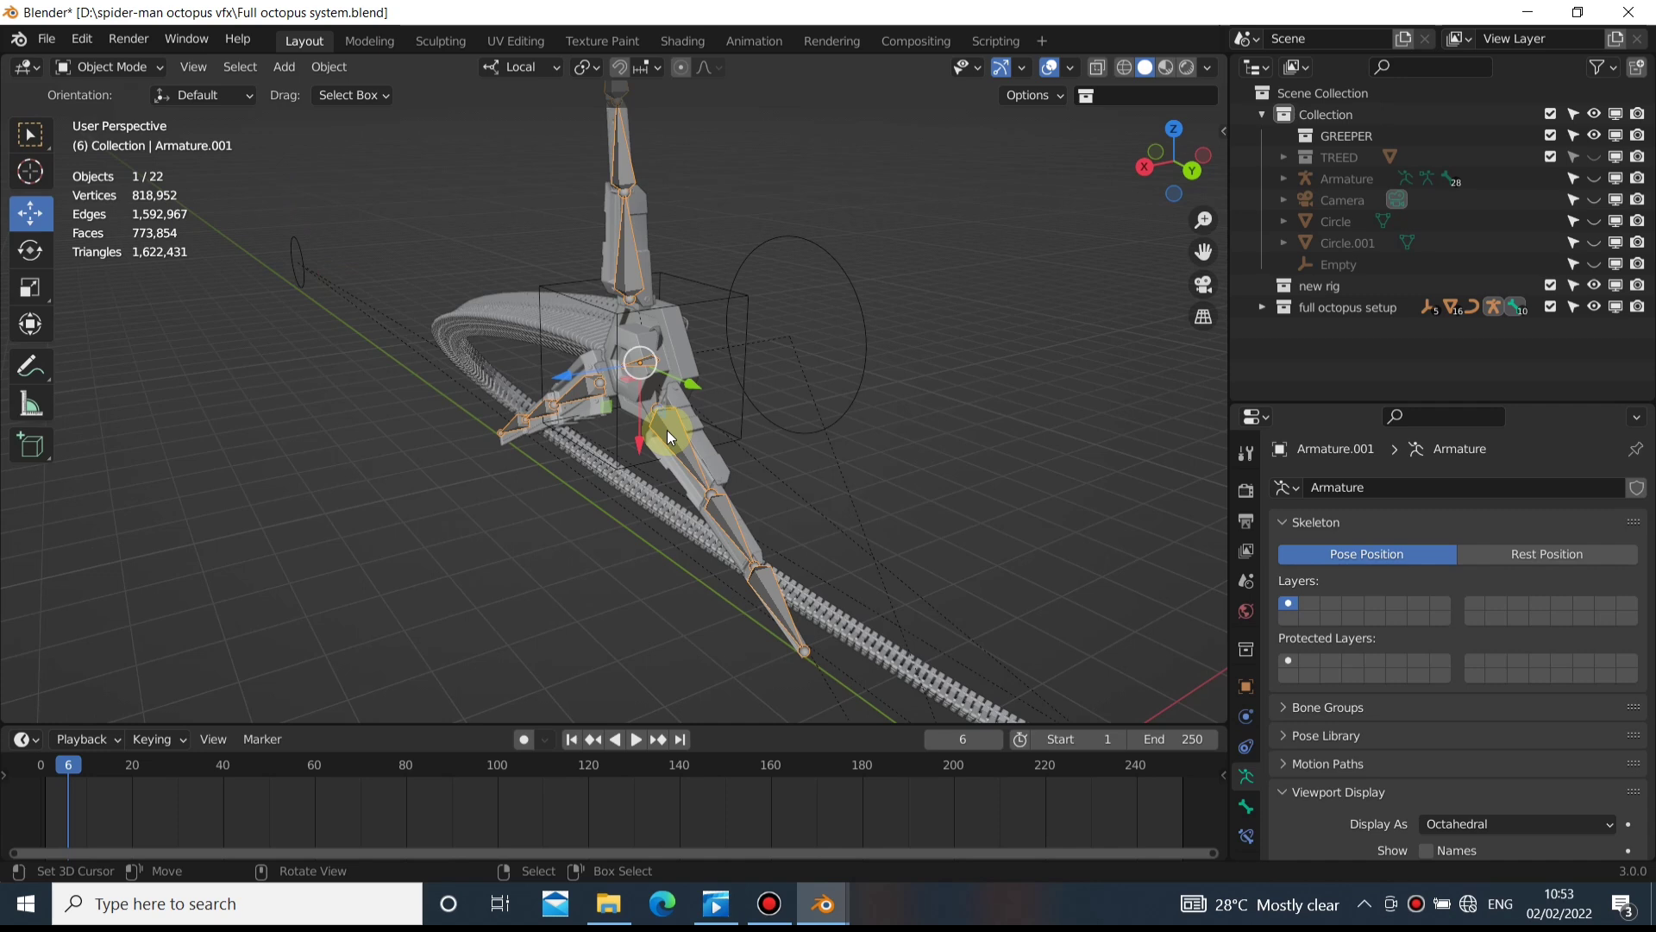
key(ctrl+Tab)
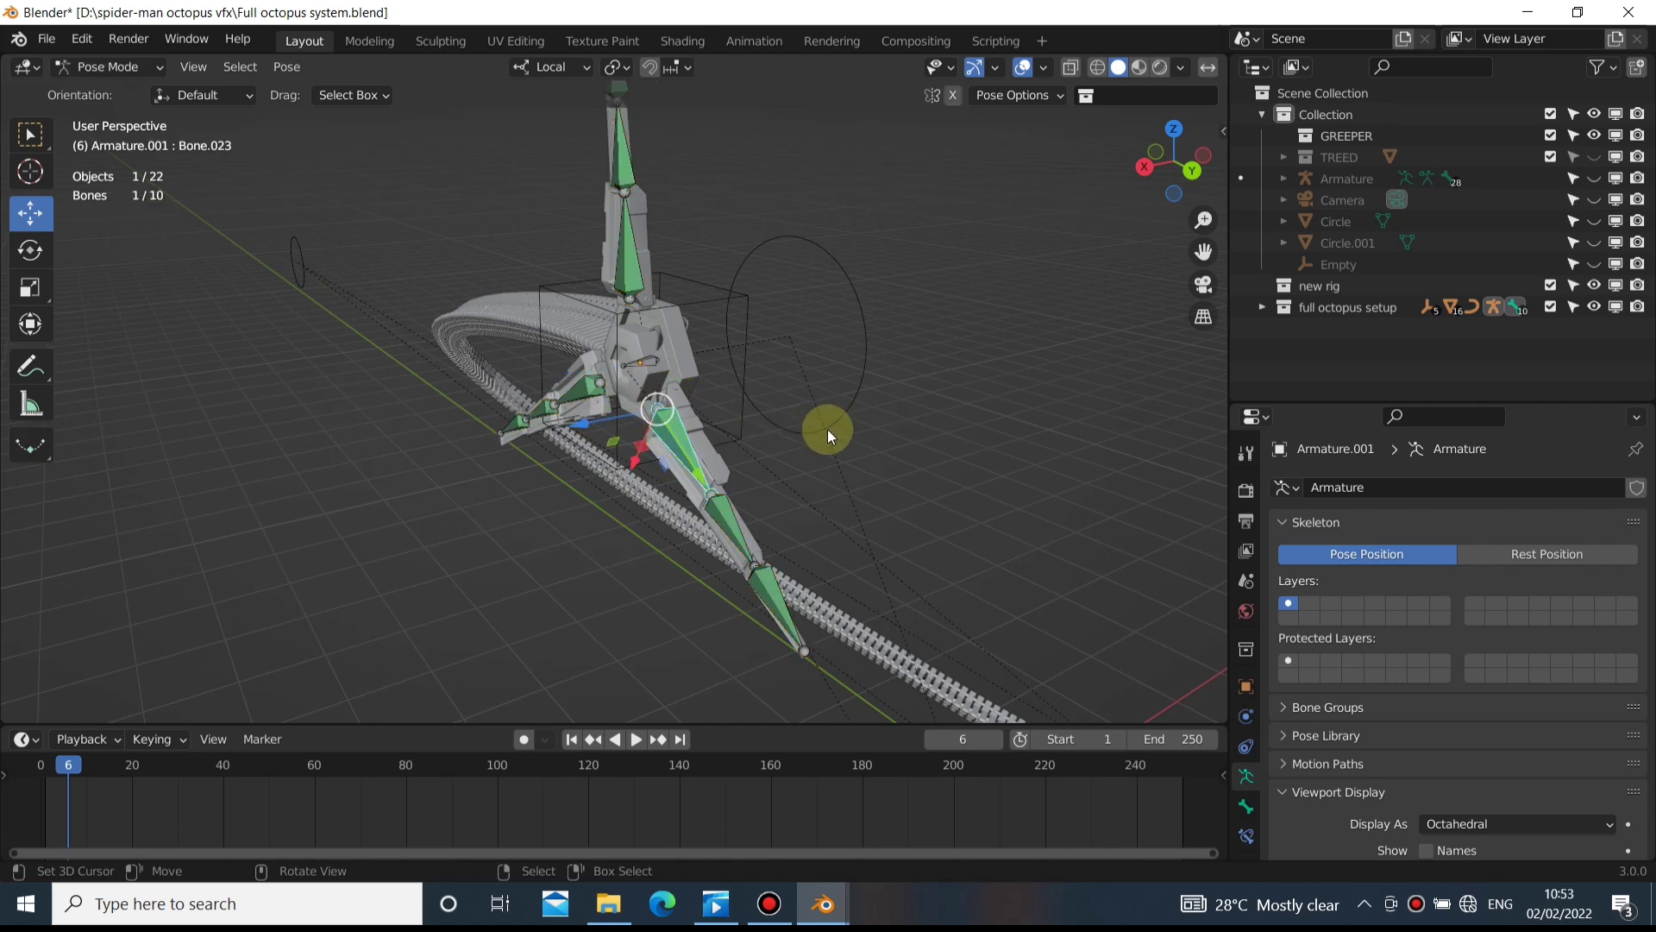
key(r)
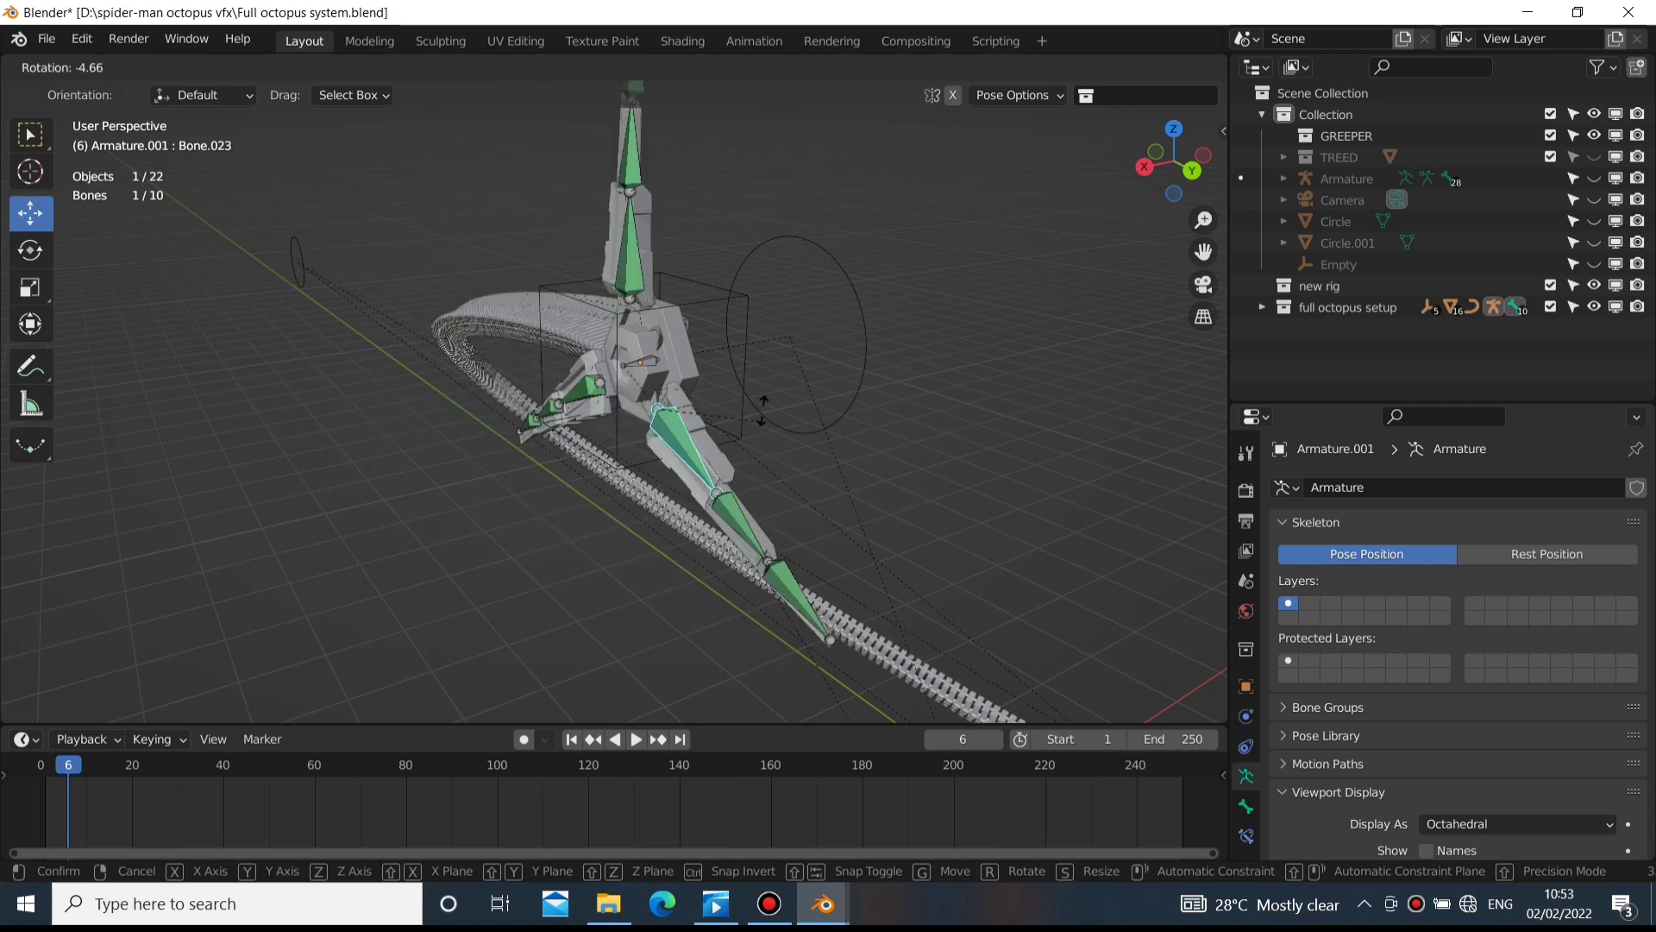
click(718, 454)
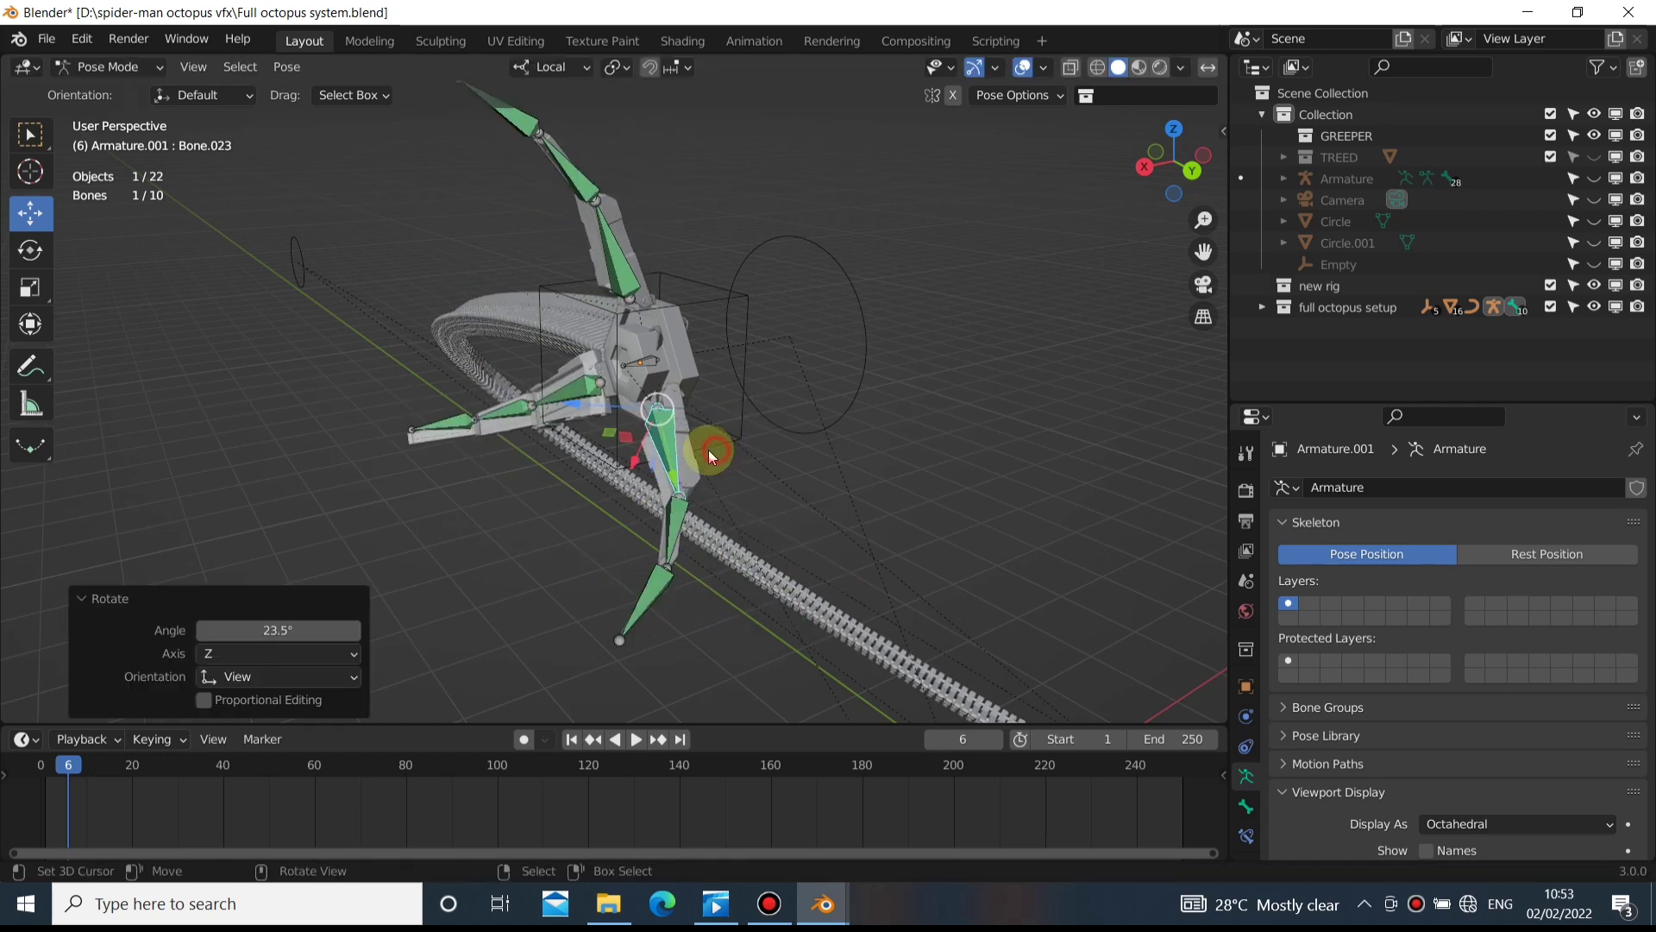
drag(817, 479, 811, 480)
middle_drag(444, 518, 647, 592)
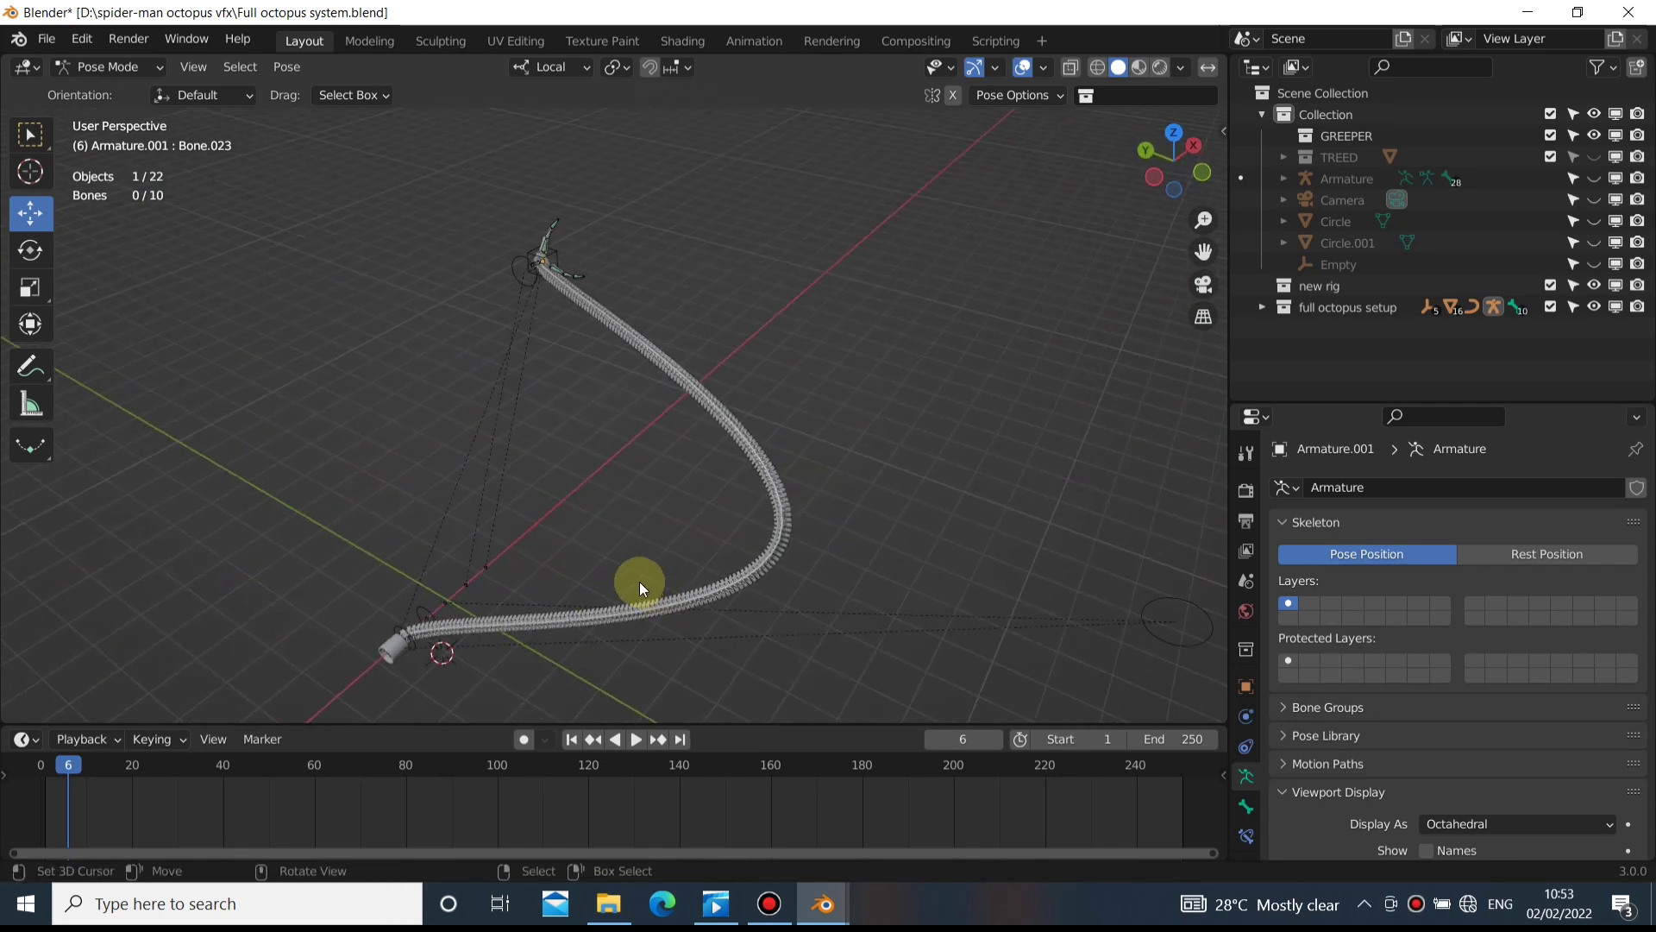
Test the claw fingers in the octopus vfx scene by rotating Bone.023, then cancel the rotation
click(627, 589)
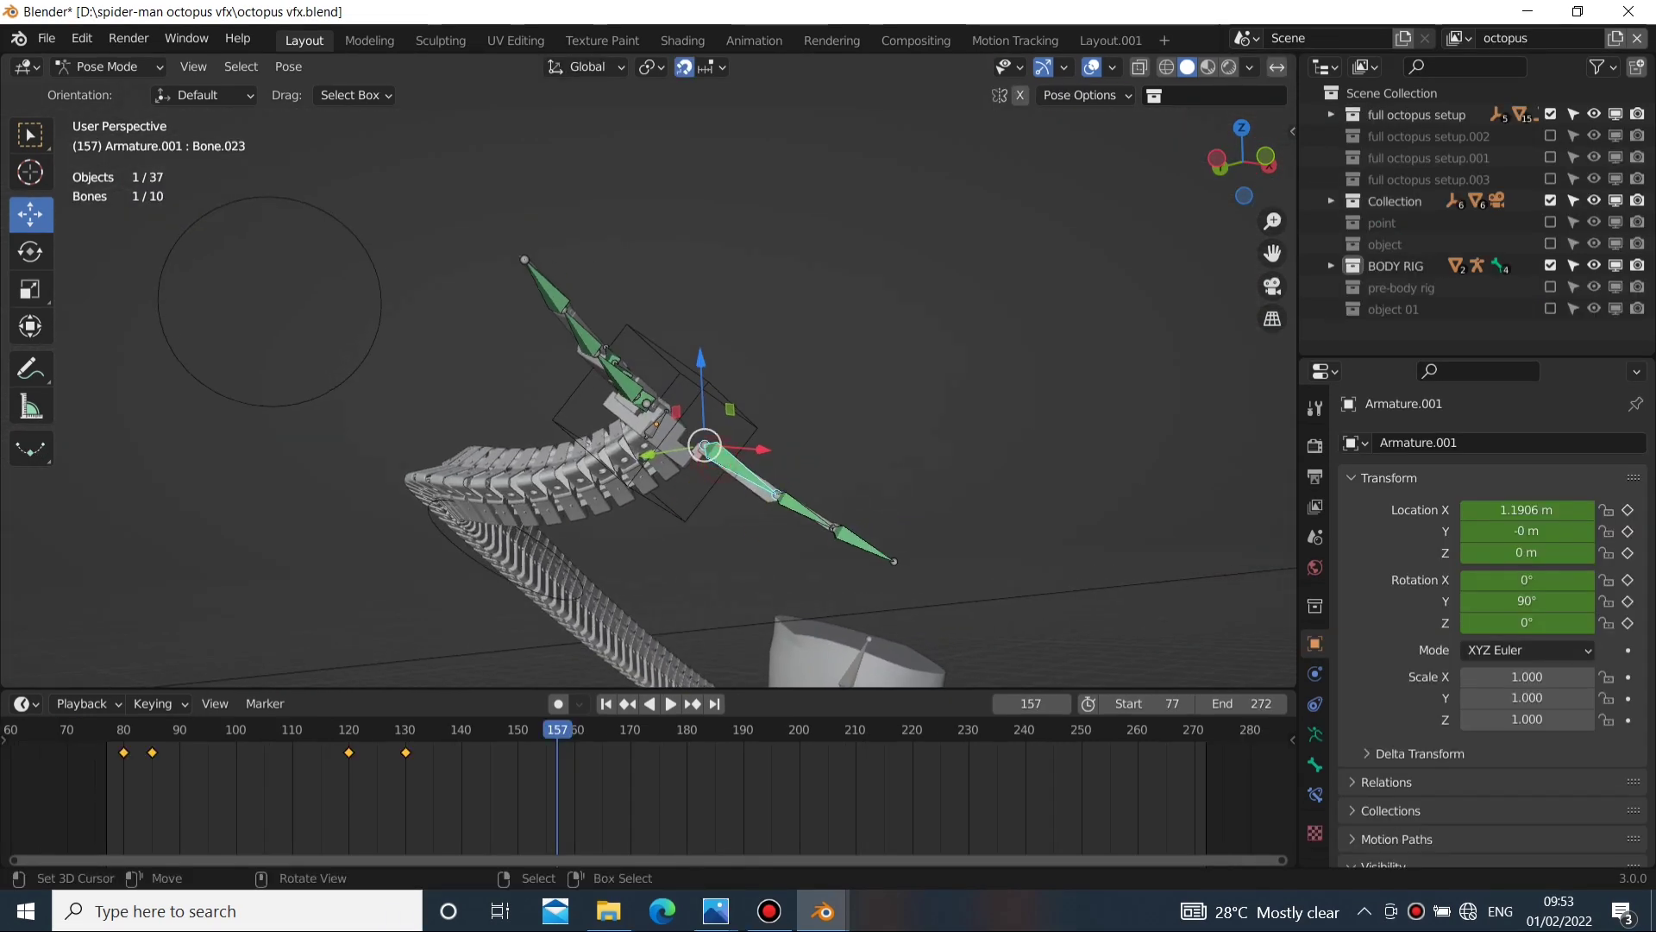
key(r)
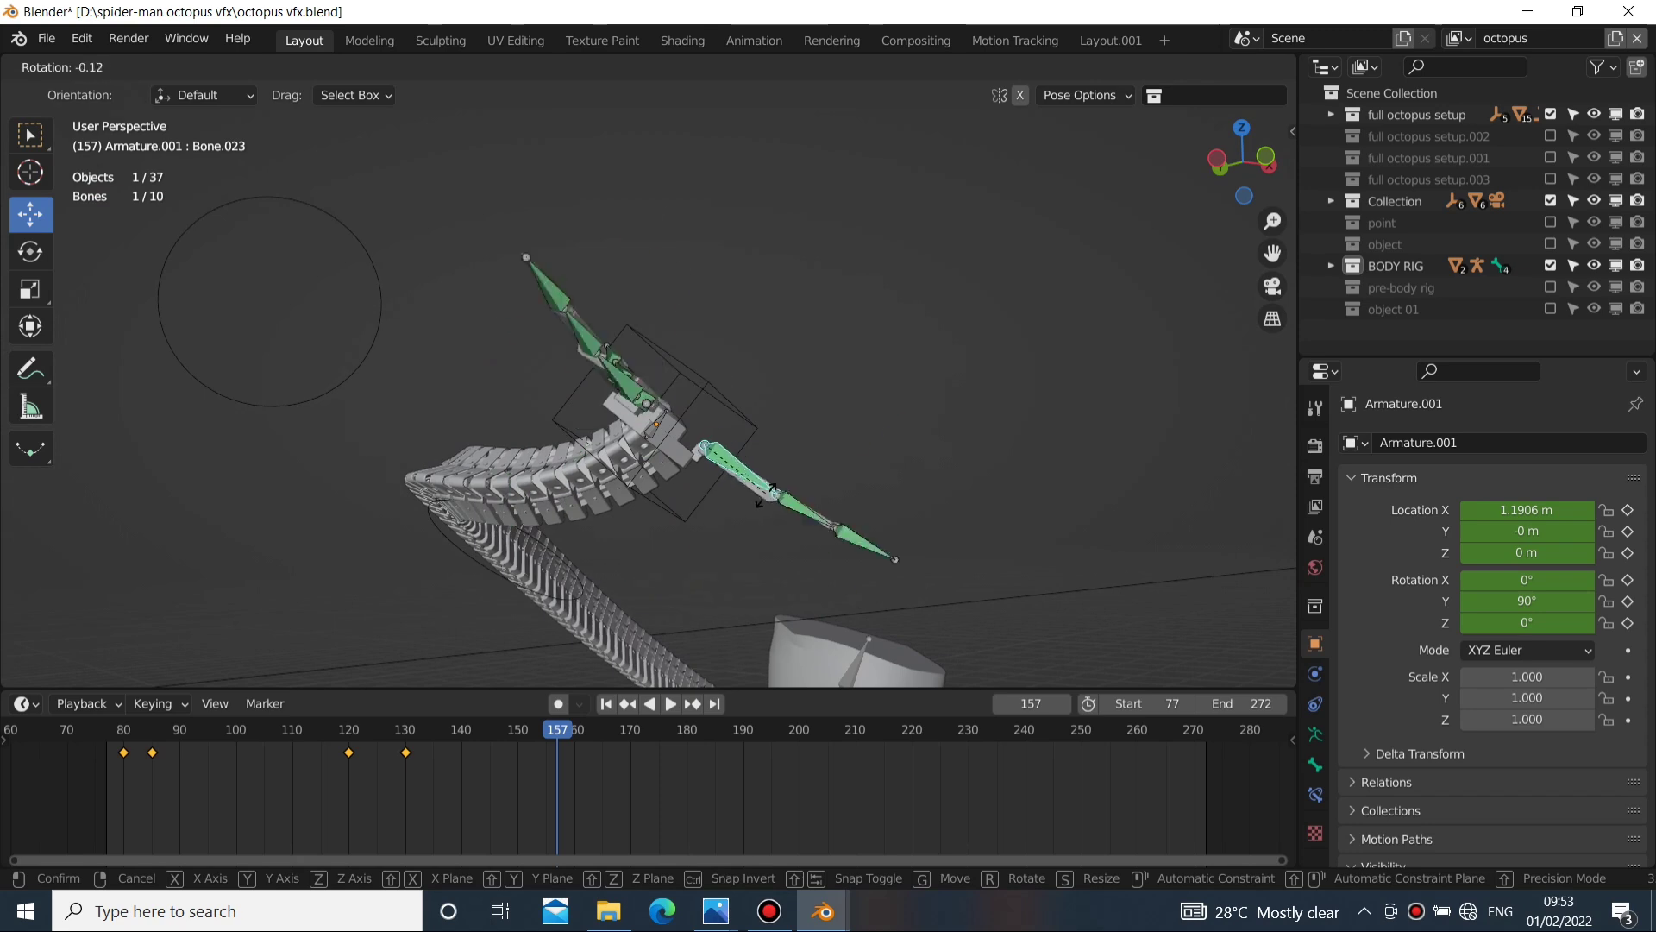
click(768, 482)
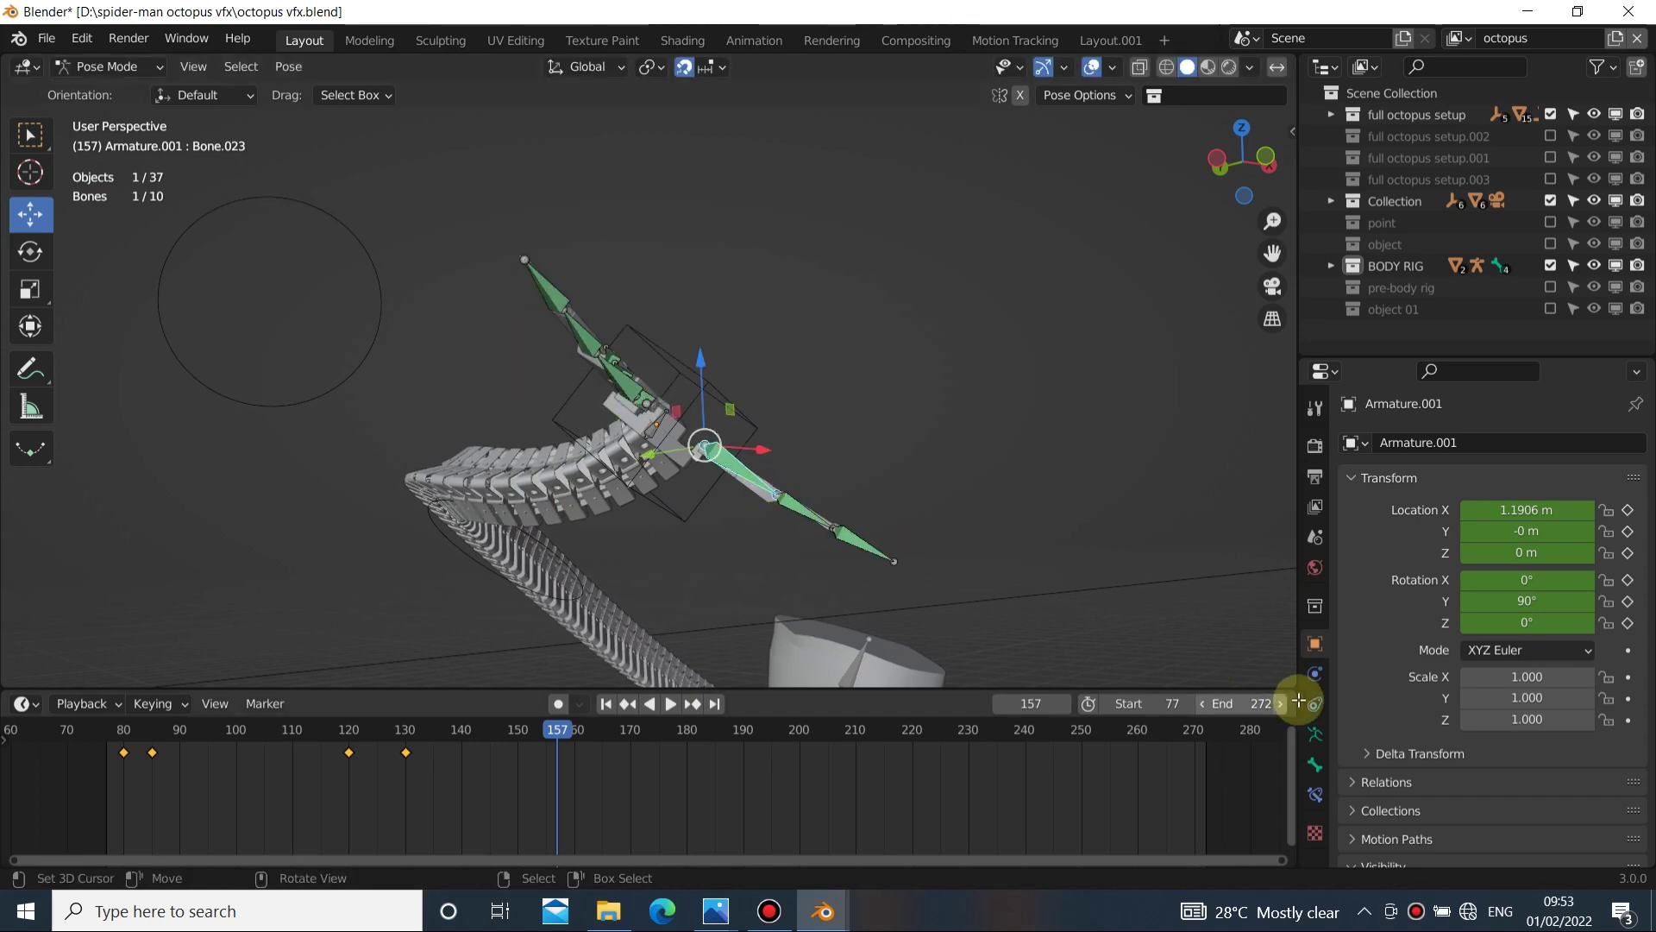
Examine the Limit Rotation and Copy Rotation bone constraints on the claw's finger bones, including Bone.023 and Bone.025
click(1315, 760)
click(1480, 607)
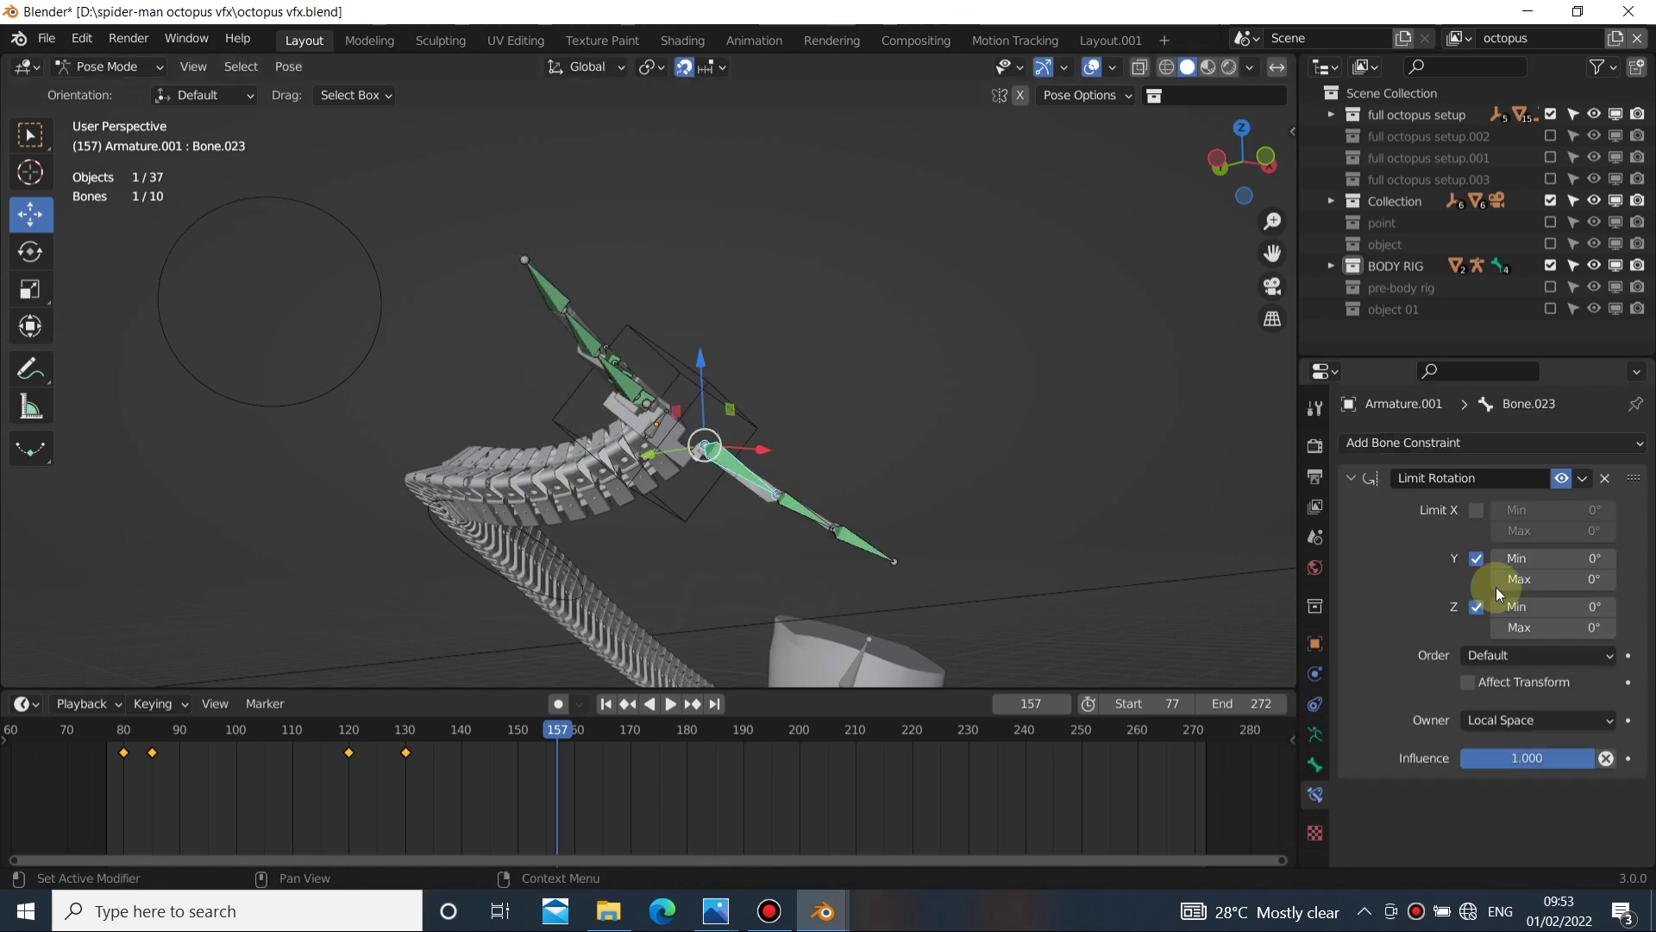
click(824, 516)
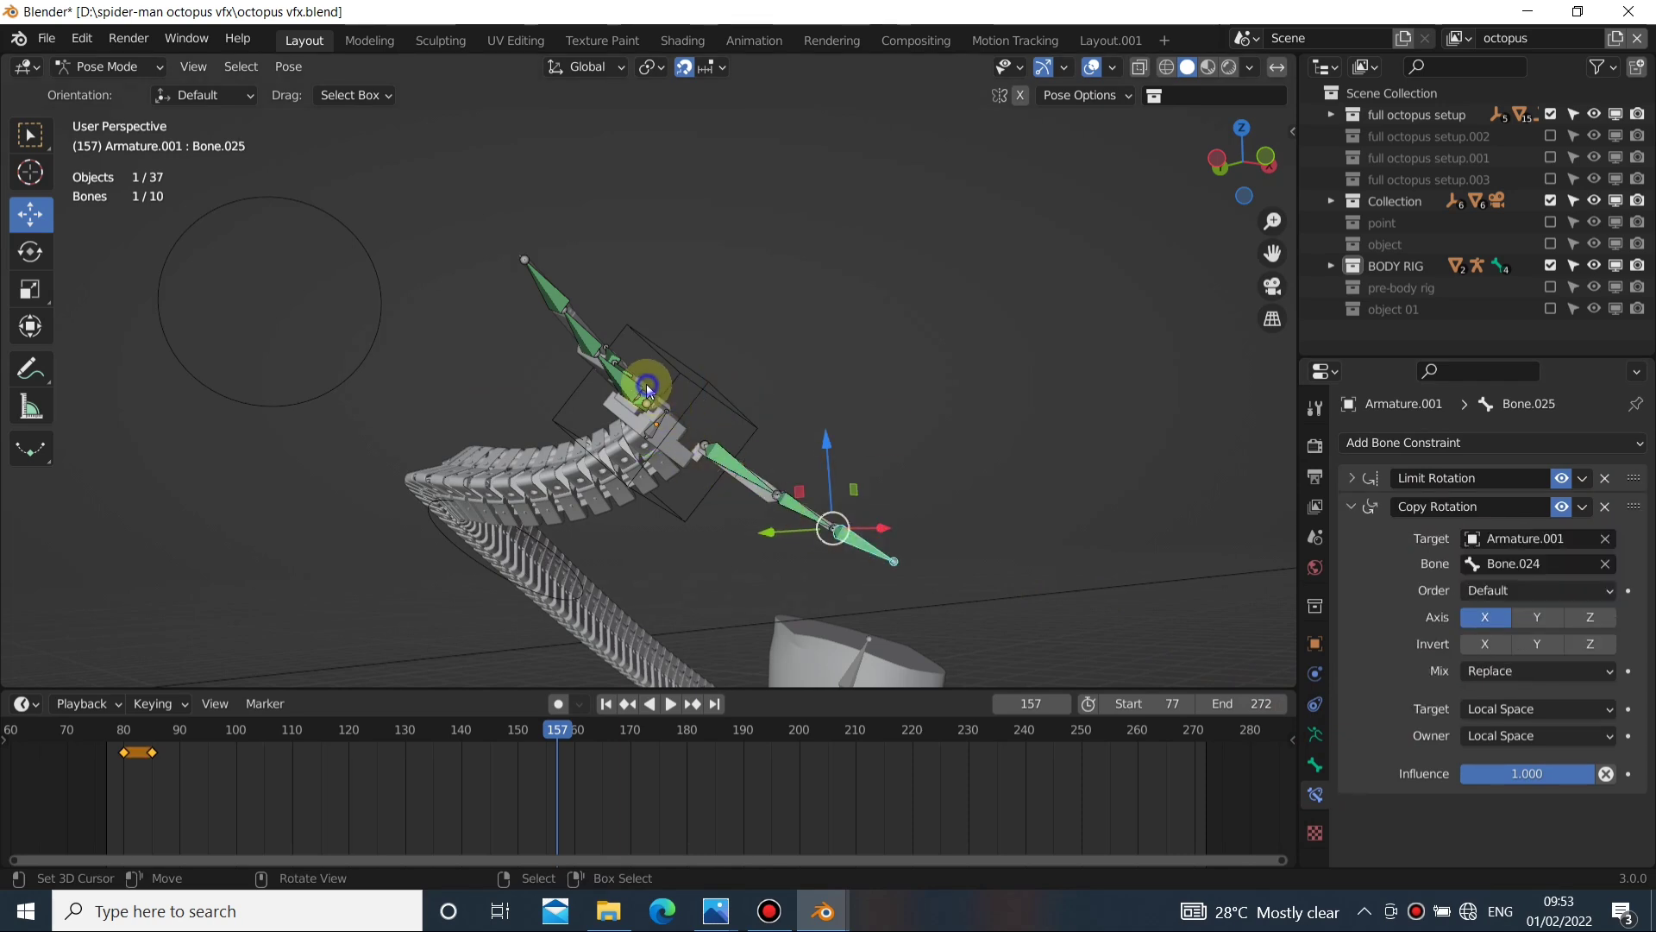
click(603, 353)
middle_drag(547, 322, 571, 455)
middle_drag(418, 496, 569, 264)
drag(570, 264, 765, 499)
middle_drag(478, 586, 602, 489)
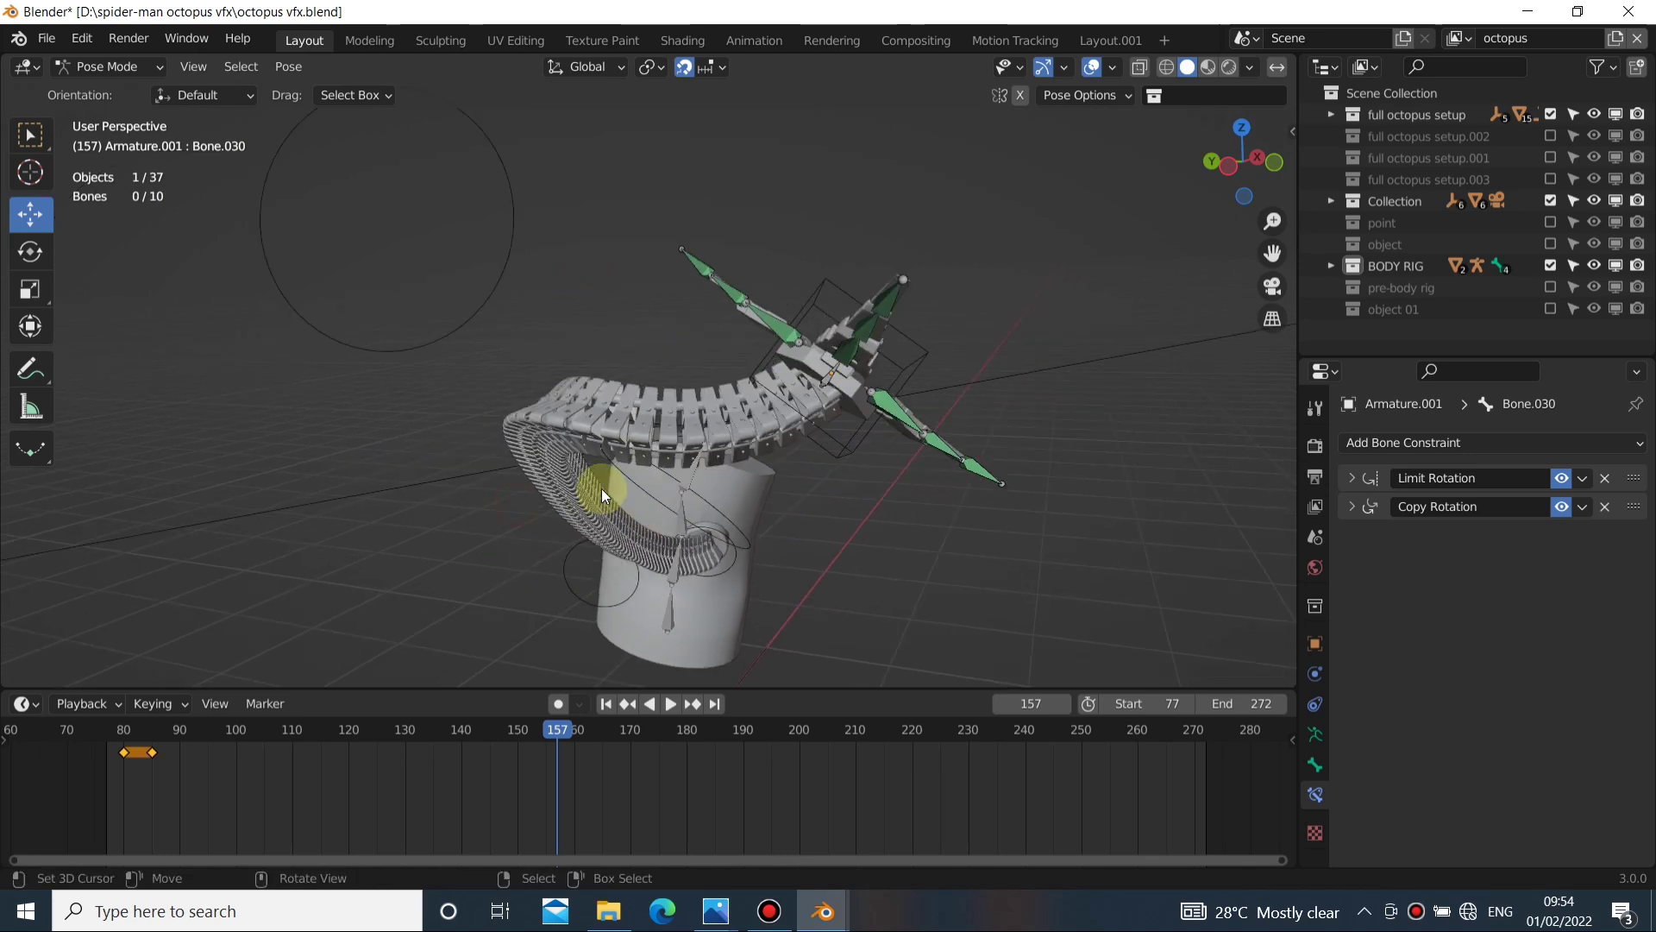
Return to Object Mode and examine the Array and Curve modifiers on the arm's segment mesh
key(ctrl+Tab)
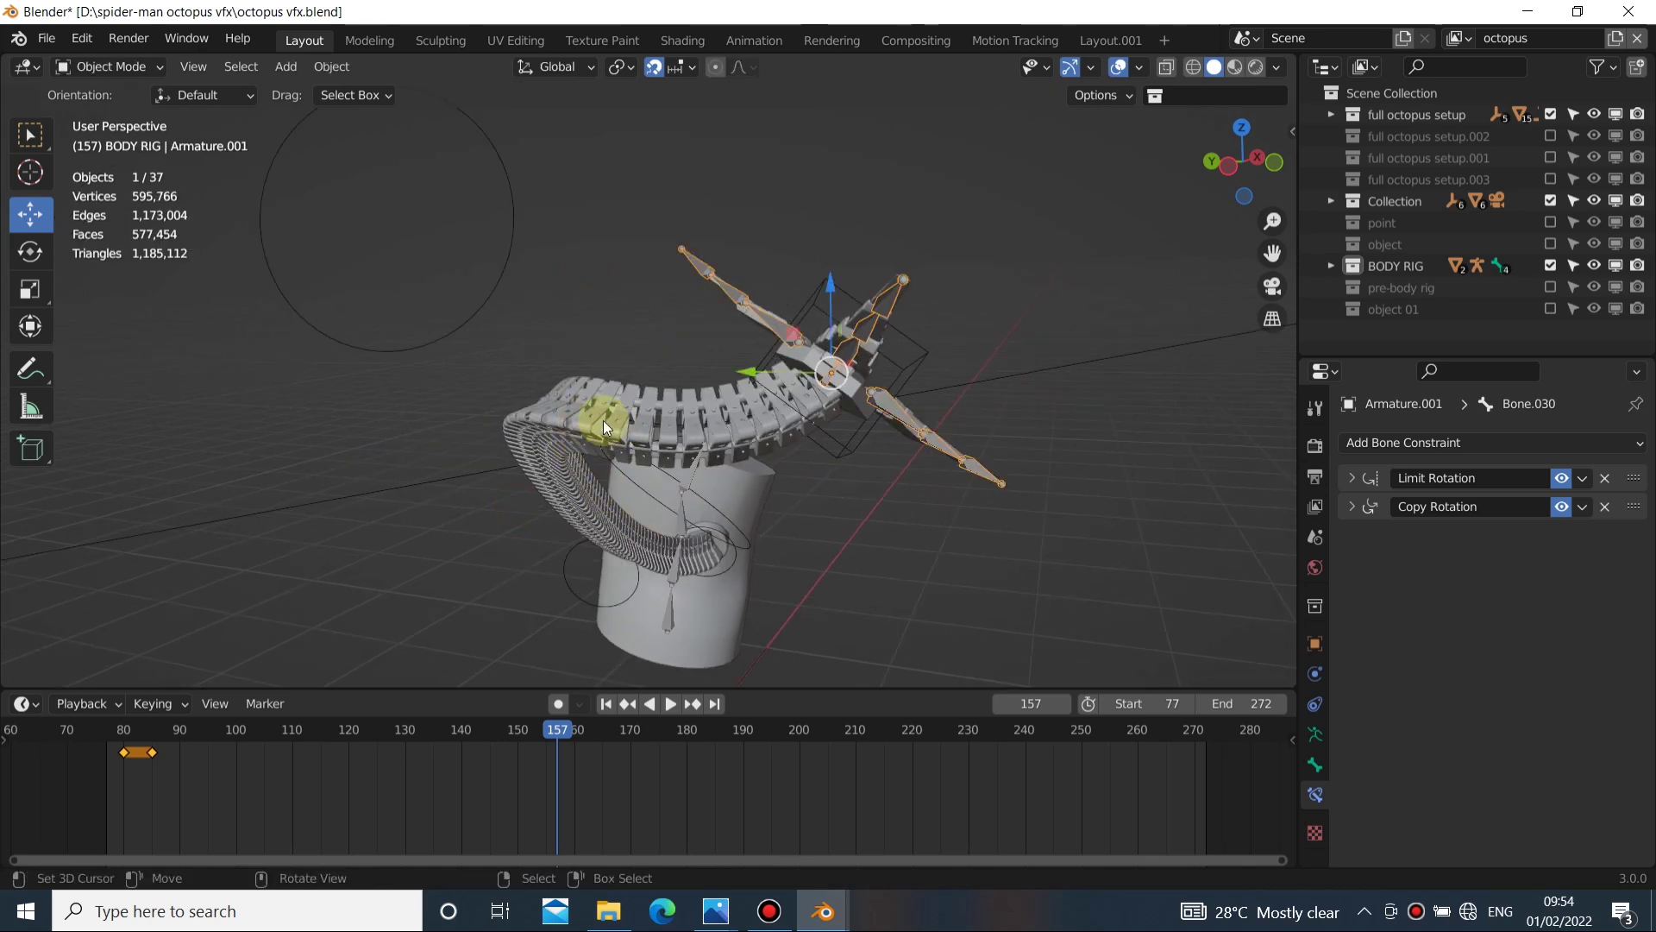
click(615, 437)
click(1314, 675)
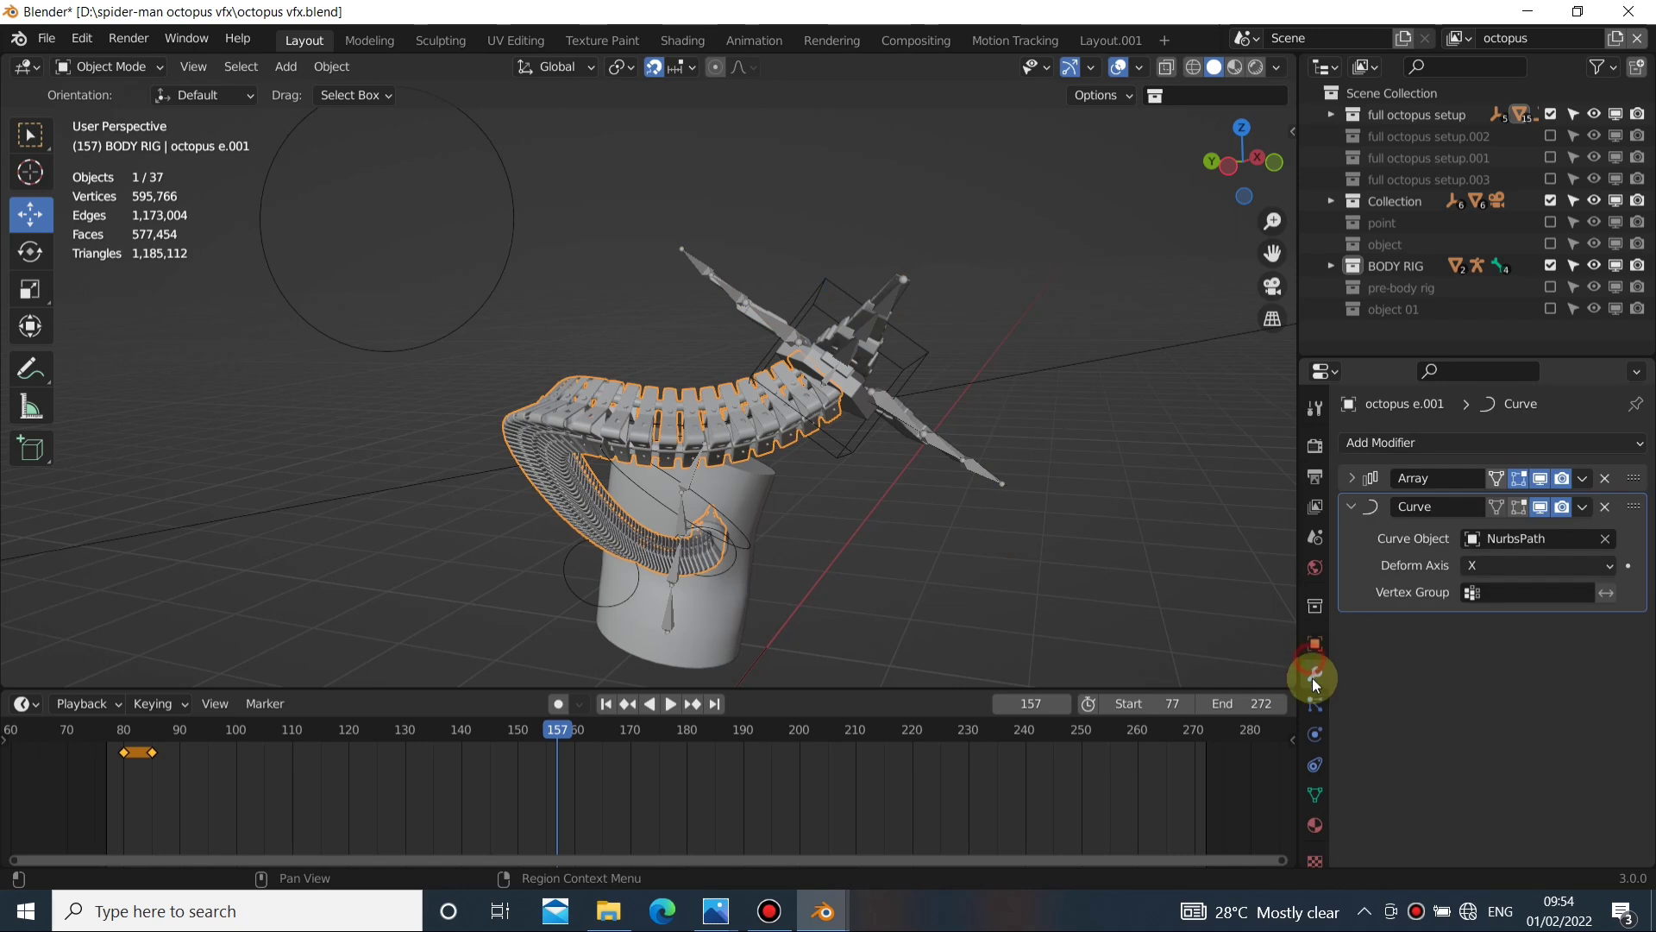
click(1352, 478)
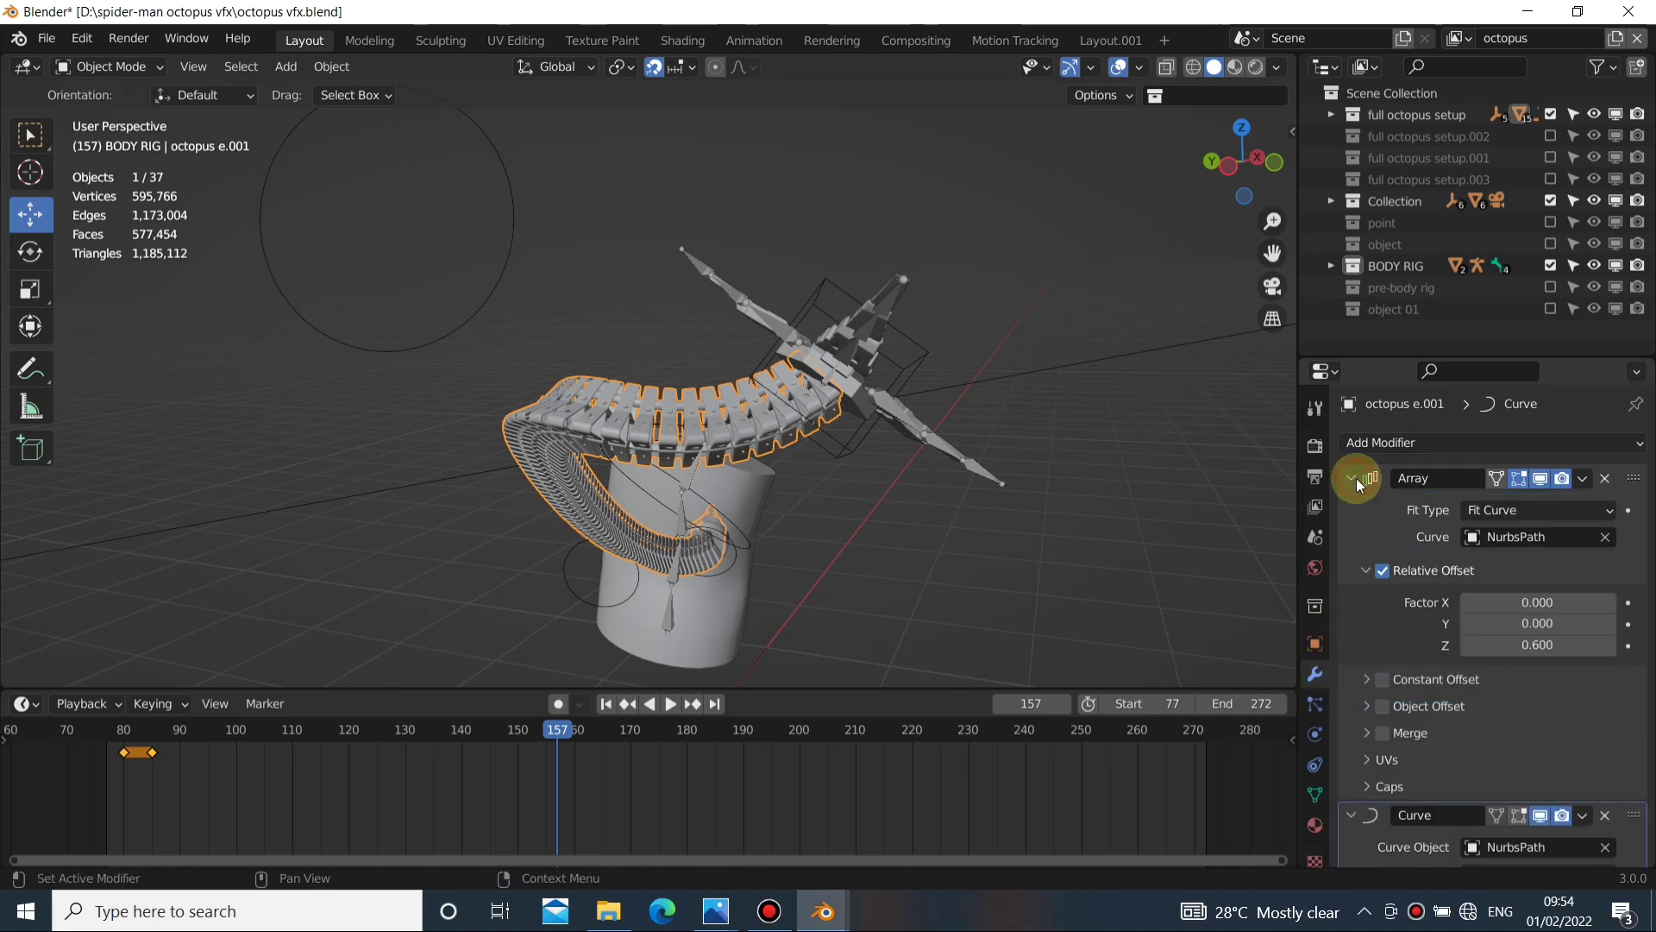
click(1352, 478)
click(1110, 504)
middle_drag(1108, 504, 782, 539)
click(1349, 513)
Examine the textured arm segments, claw joints and hexagonal claw centre up close
middle_drag(866, 455, 568, 468)
key(KP_0)
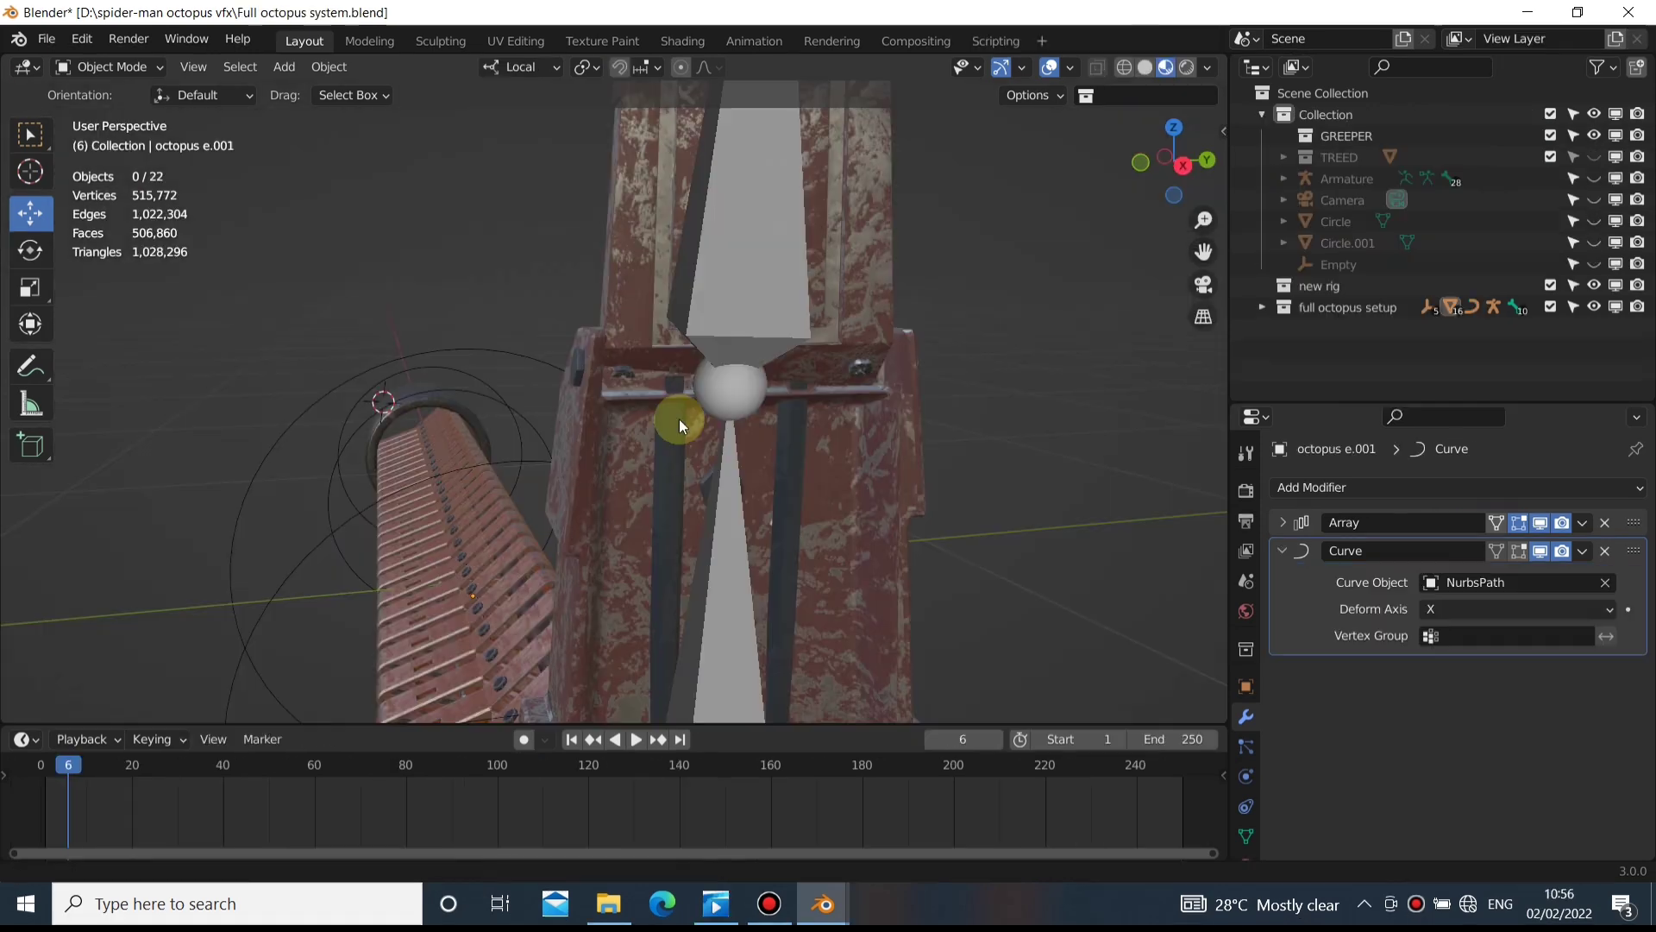
middle_drag(680, 418, 679, 251)
scroll(678, 251, down, 2)
shift+middle_drag(665, 394, 644, 342)
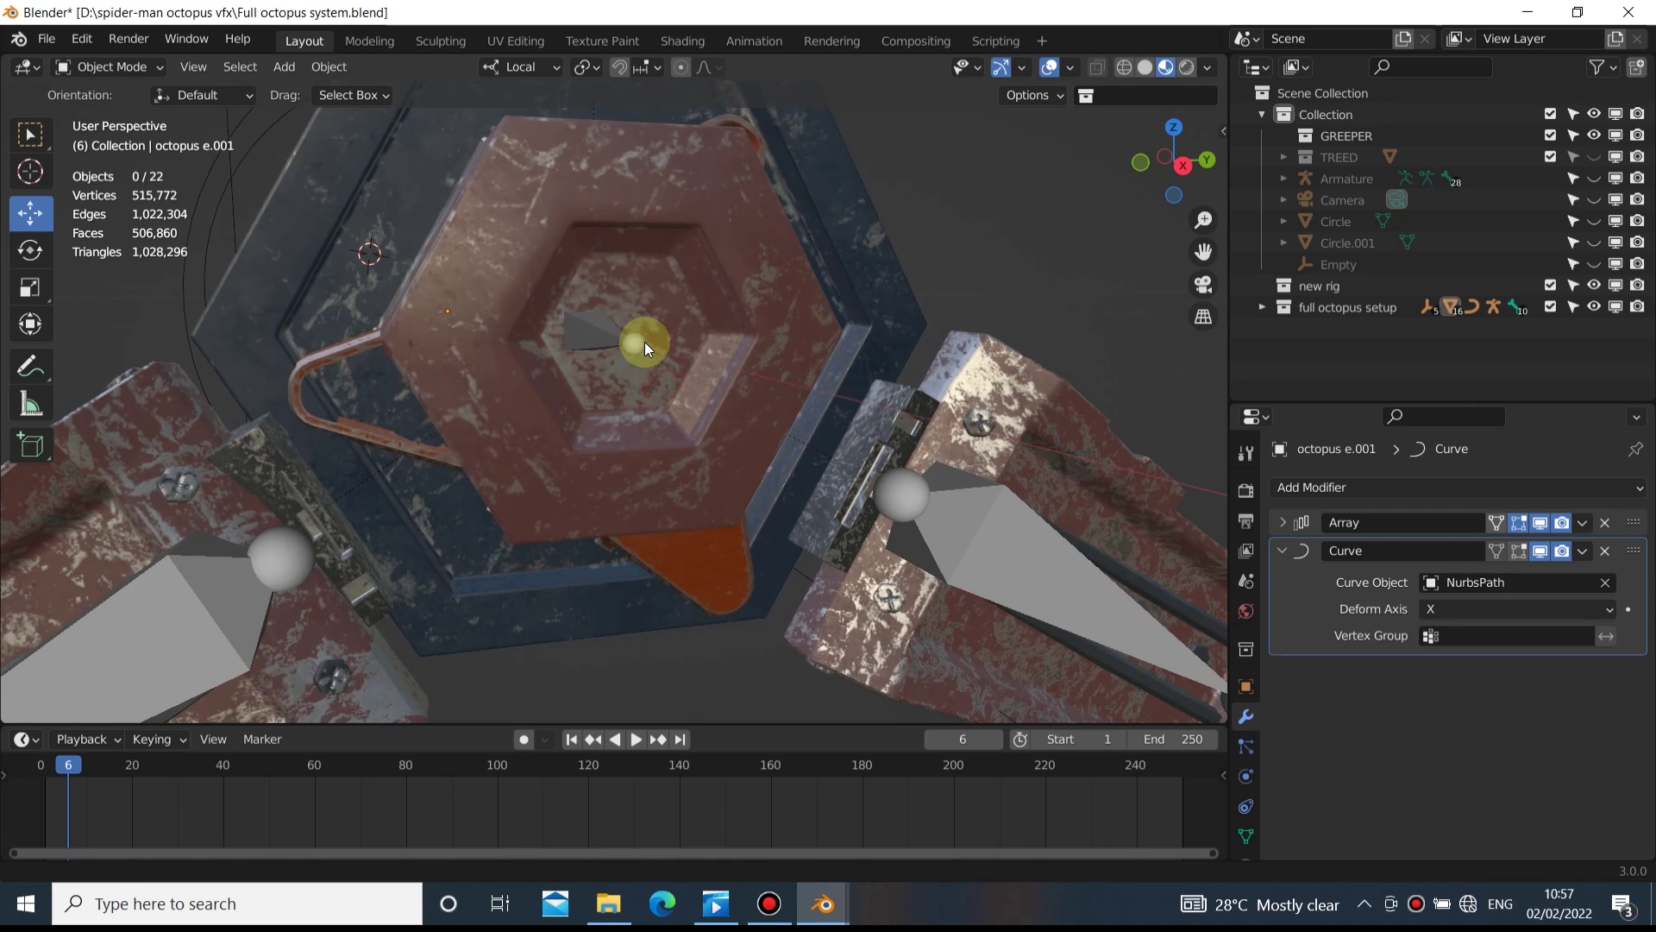
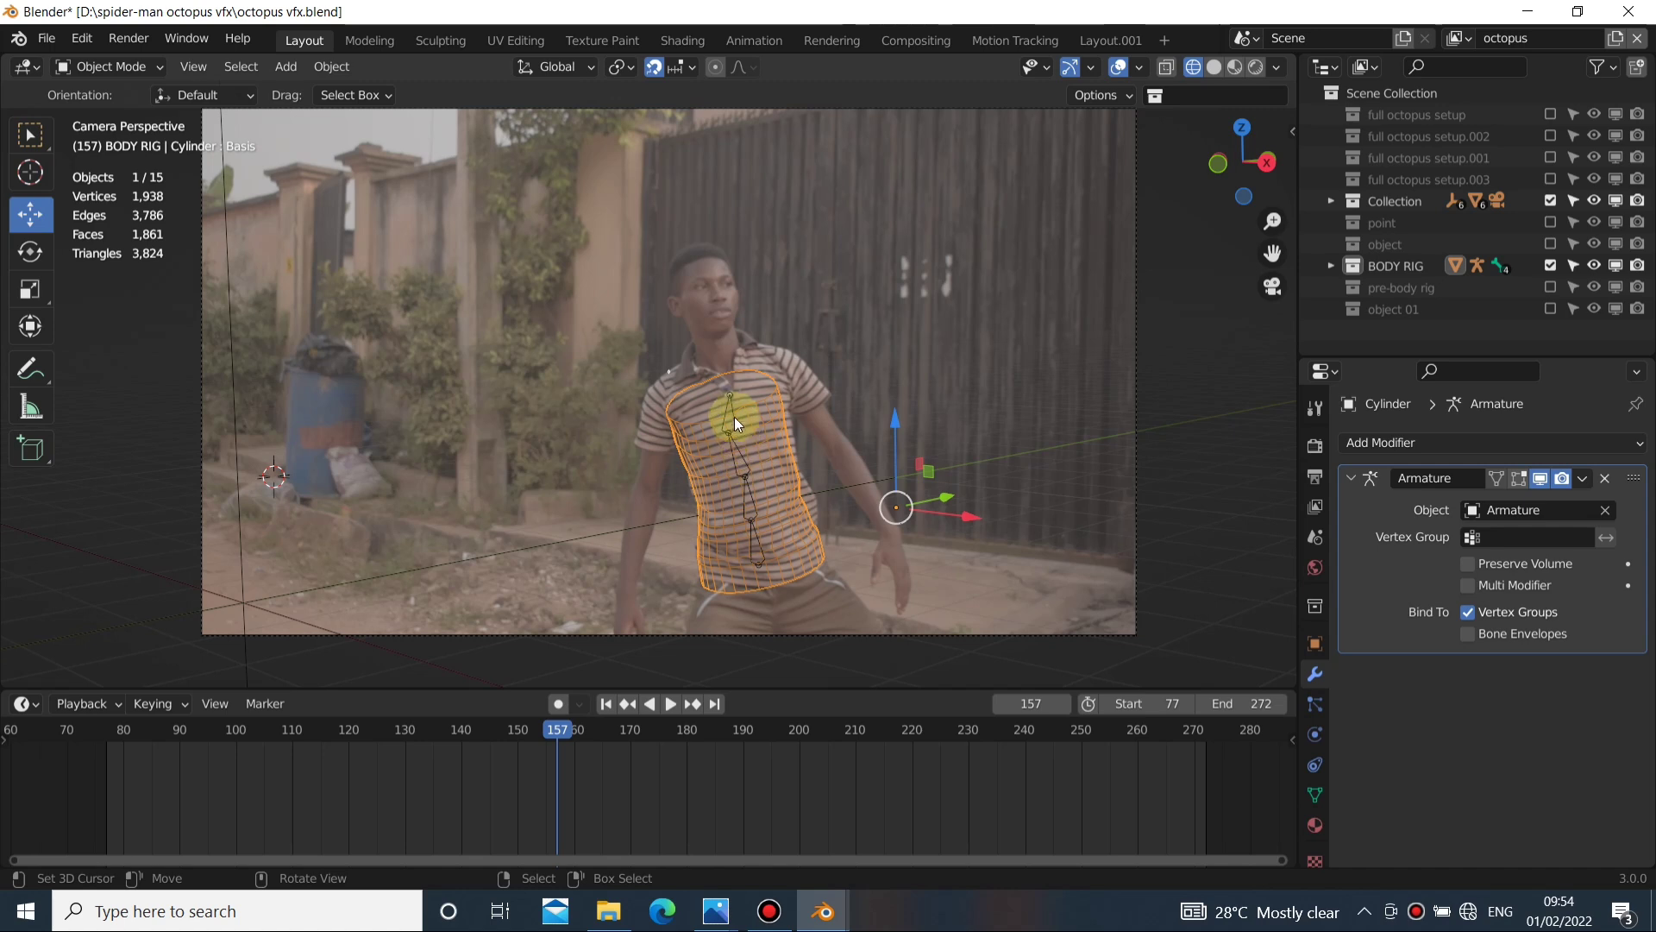
Select the torso armature and scrub back from frame 157 to about frame 111 to review its match to the footage
click(728, 411)
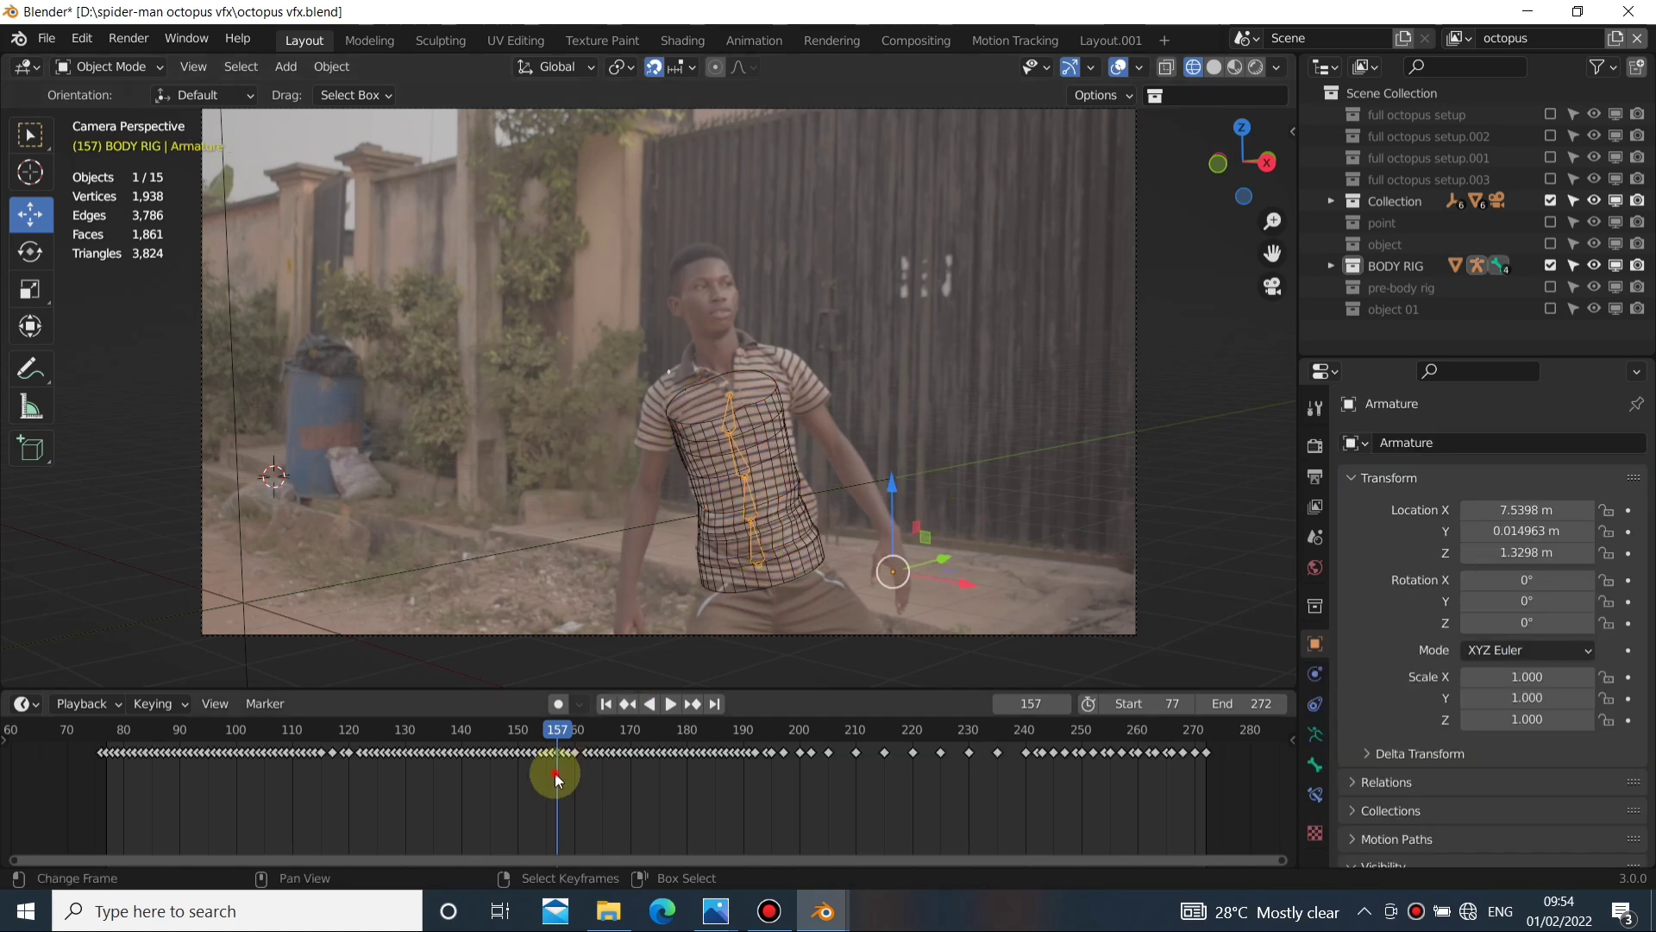
drag(556, 779, 298, 773)
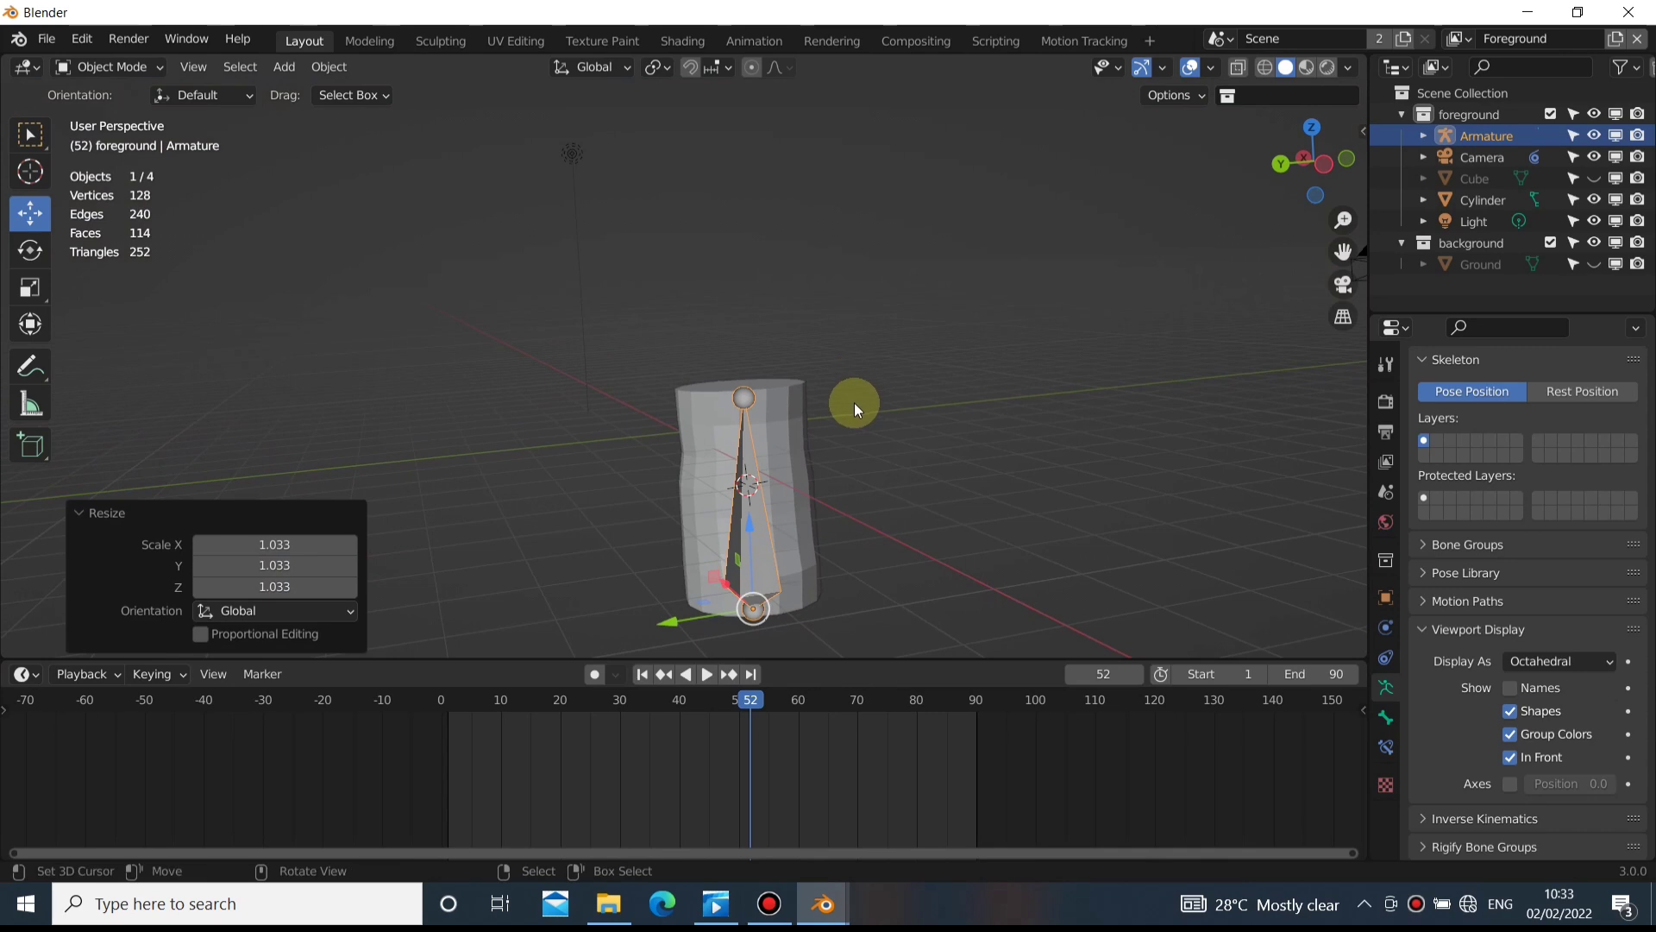
From the camera view, subdivide the torso armature's bone twice into a chain of four bones and return to Object Mode
key(KP_0)
key(Tab)
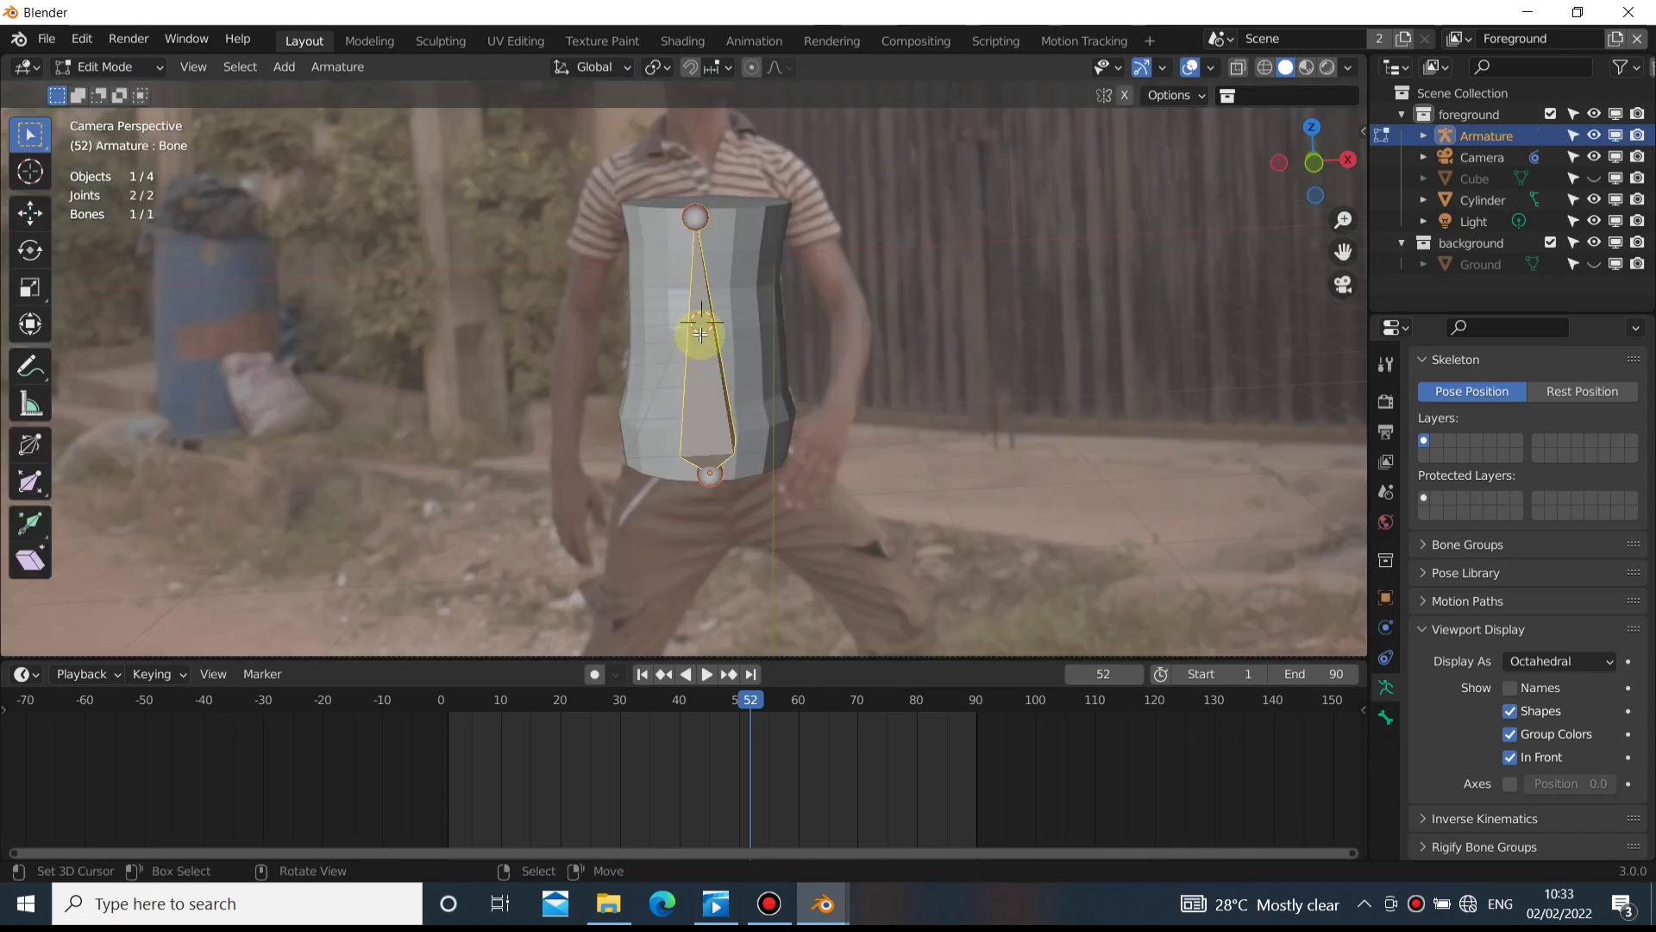
right_click(707, 343)
click(656, 343)
right_click(655, 343)
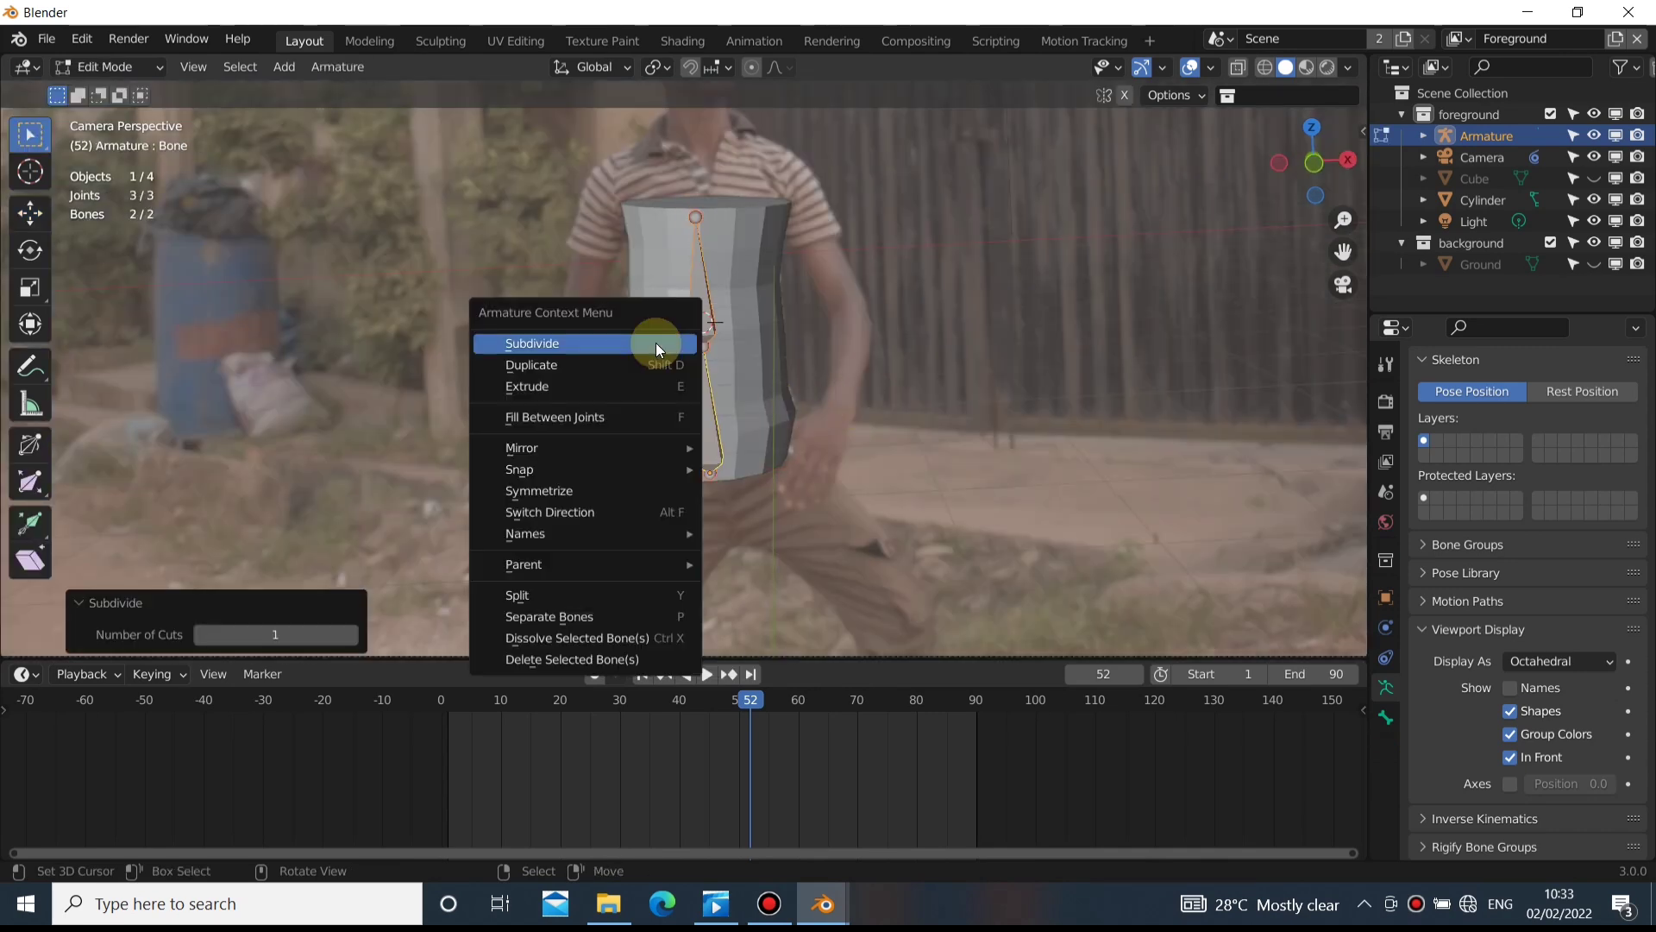
click(656, 343)
key(Tab)
Parent the torso cylinder to the armature using Armature Deform with automatic weights
shift+click(655, 343)
shift+click(699, 260)
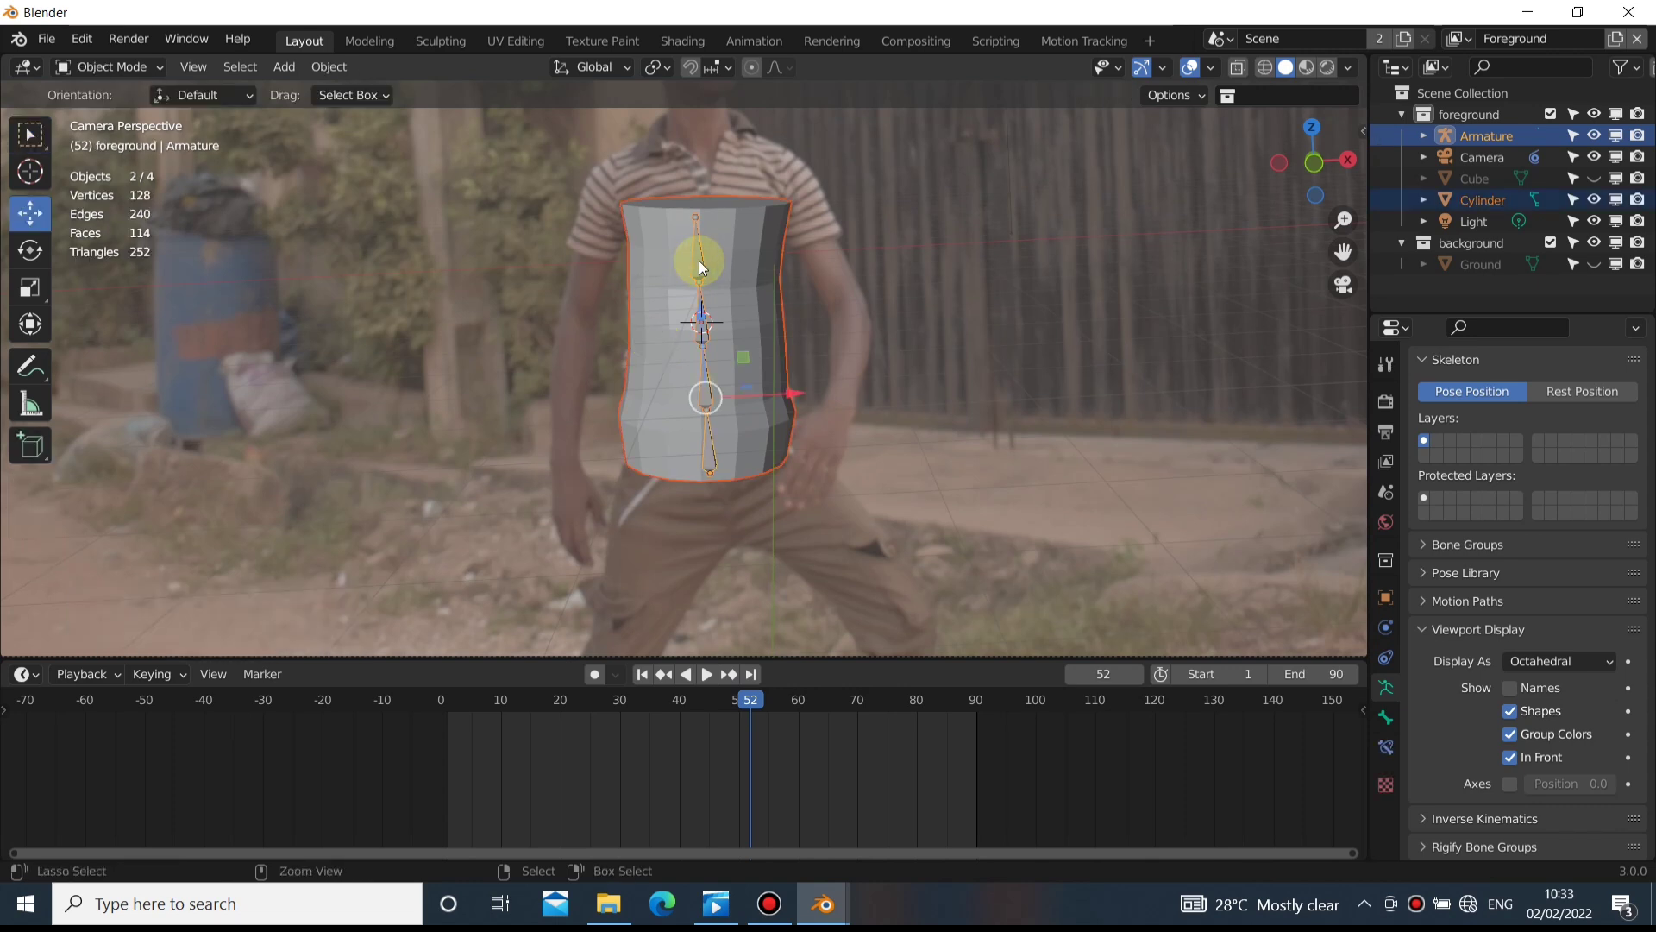
key(ctrl+p)
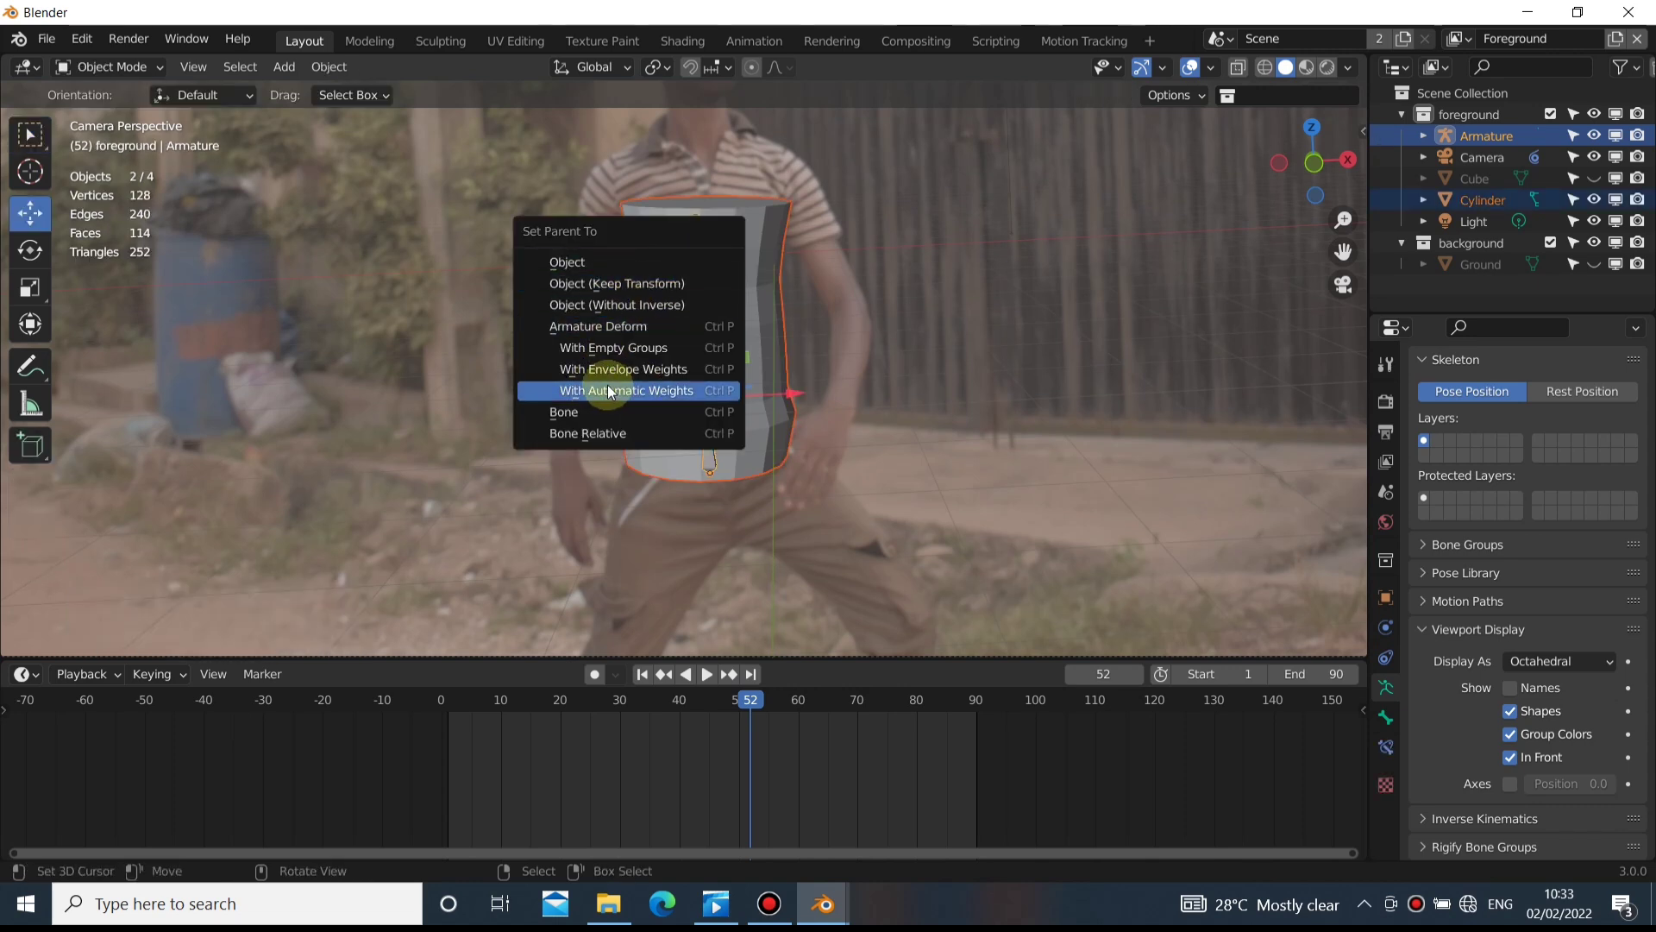
click(631, 397)
Switch the armature to Pose Mode and test-rotate its spine bones, including Bone.002, to check the cylinder's deformation
click(713, 283)
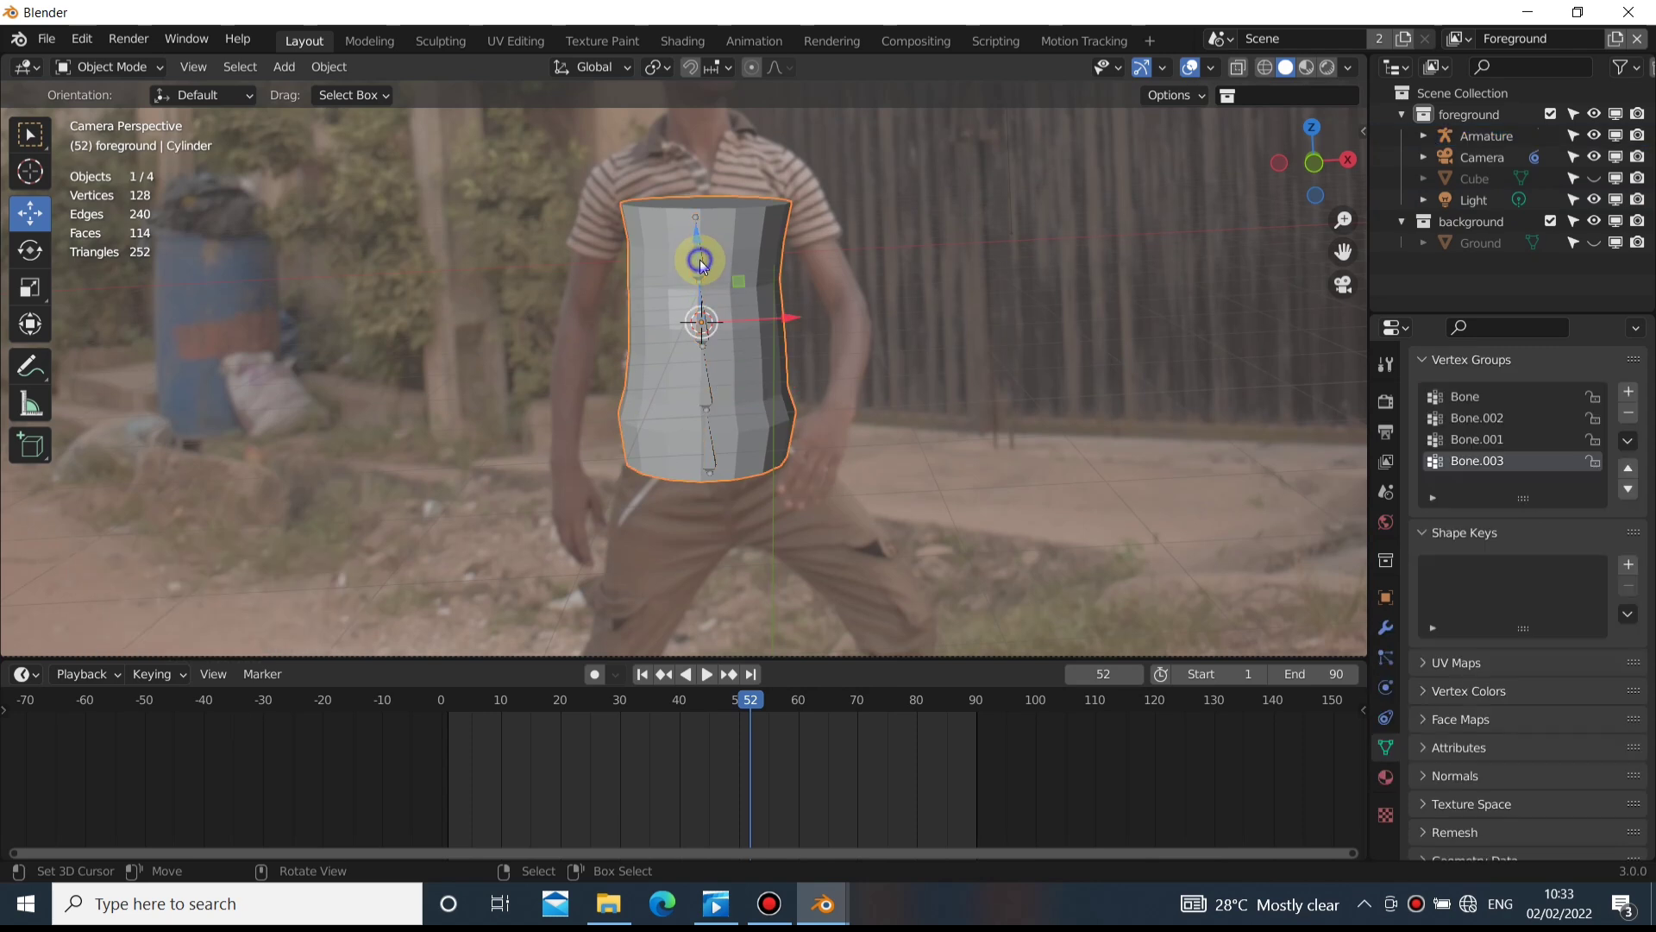
key(ctrl+Tab)
click(707, 387)
key(r)
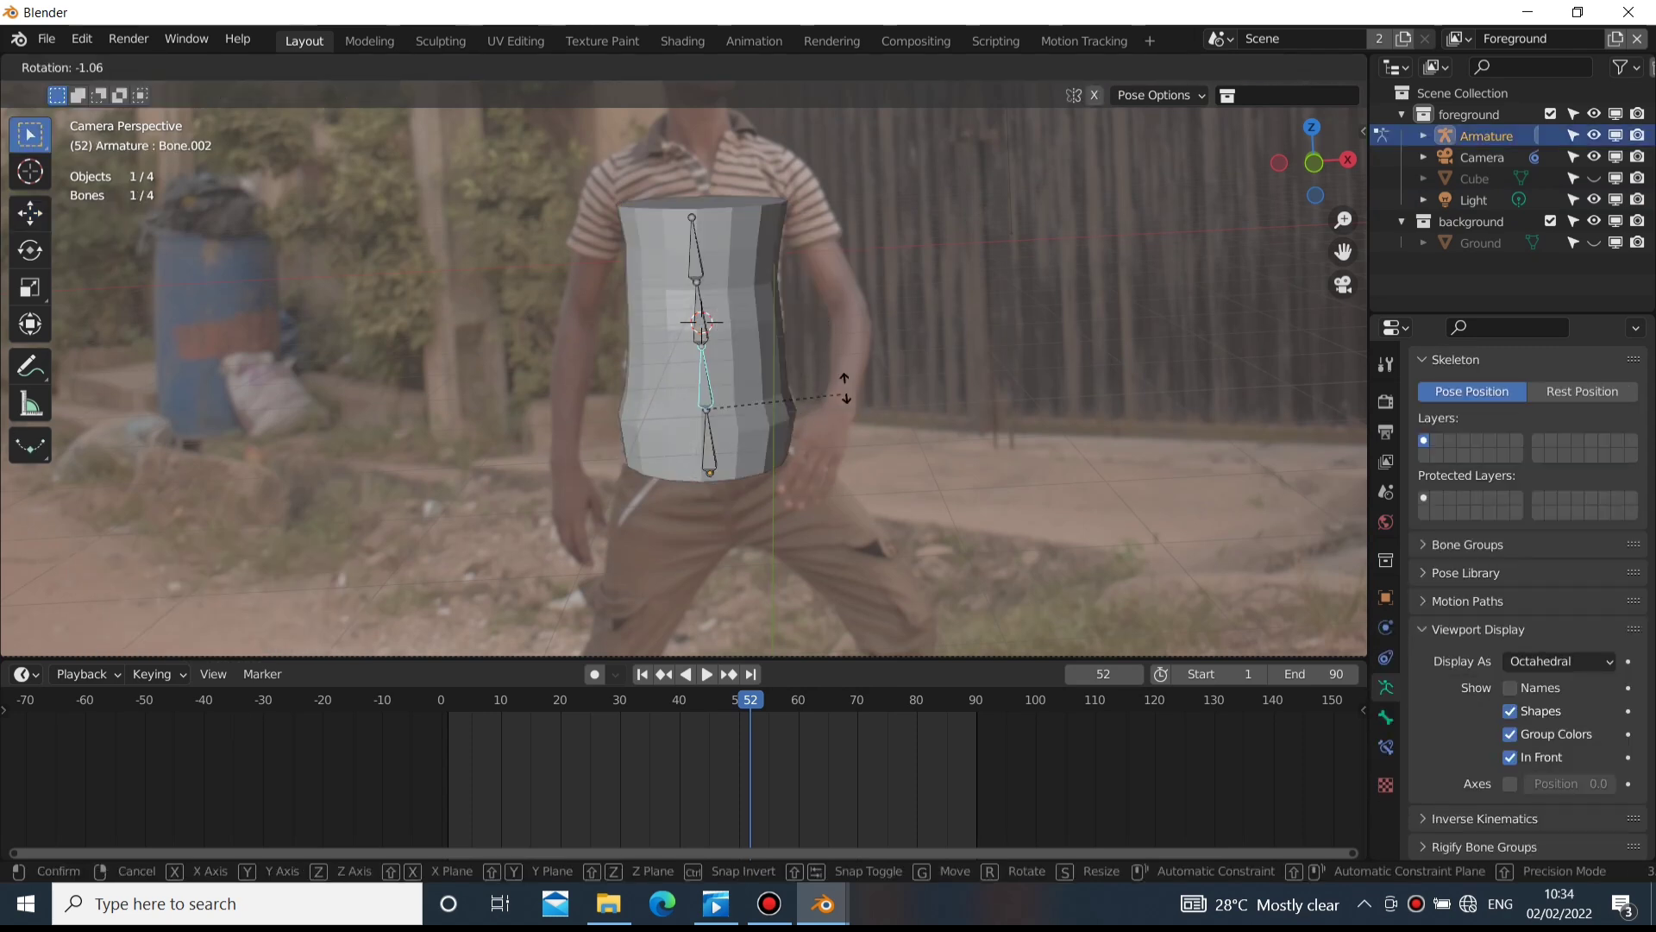
right_click(828, 303)
key(r)
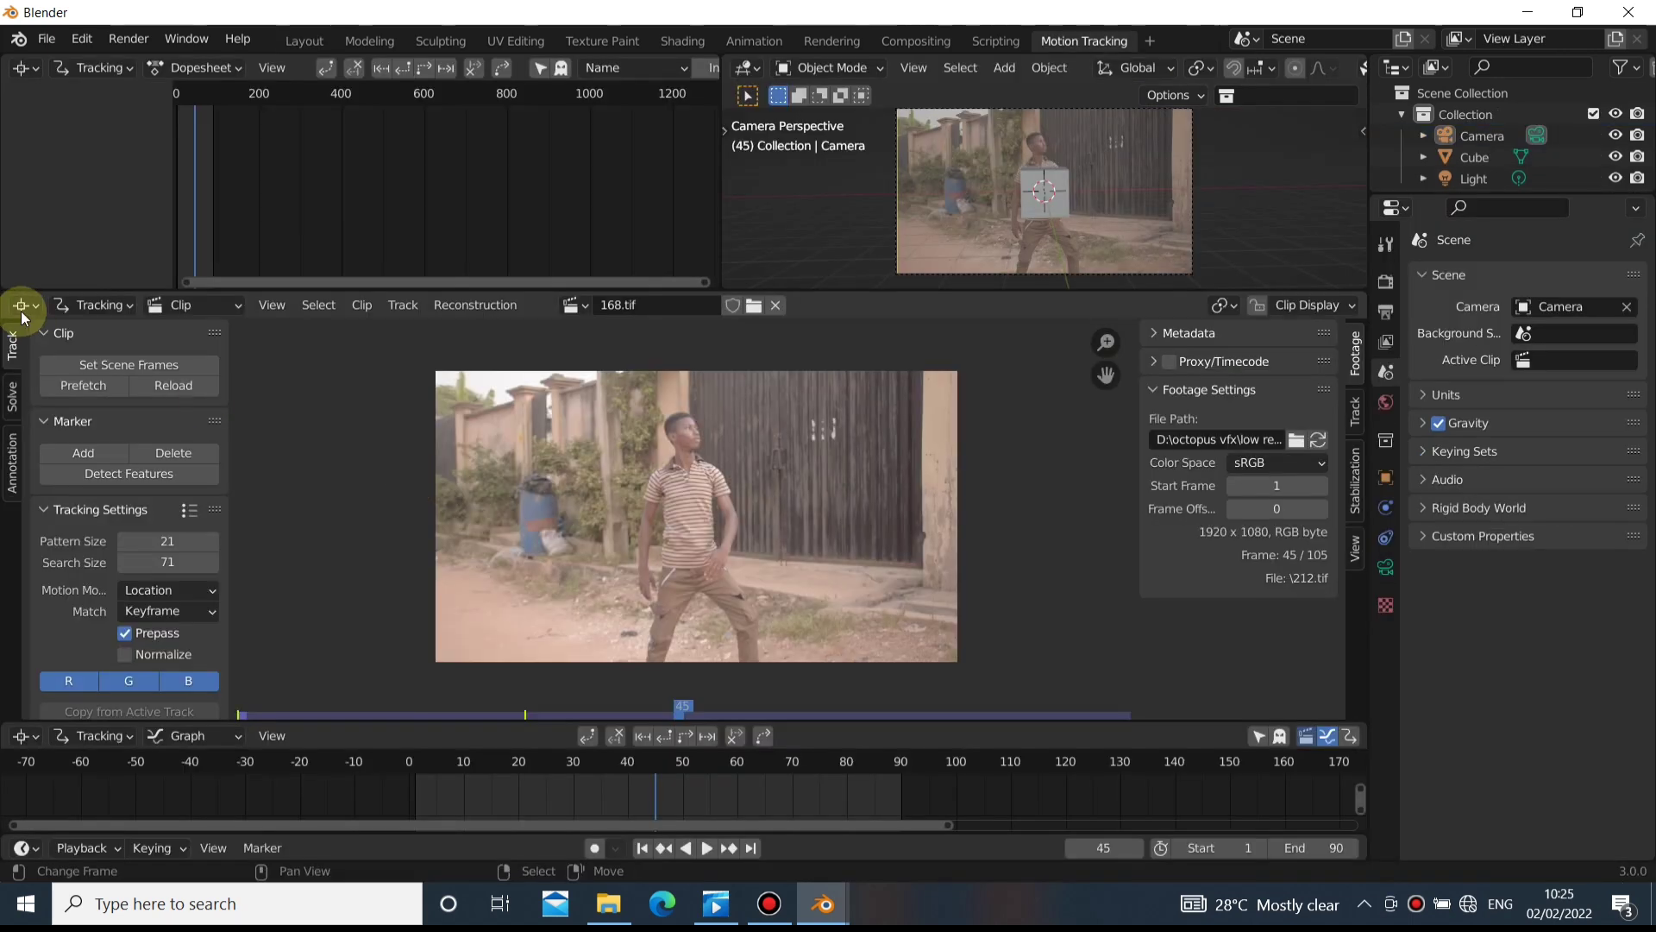
Detect tracking features across the whole frame of the footage with a distance of 105
click(106, 477)
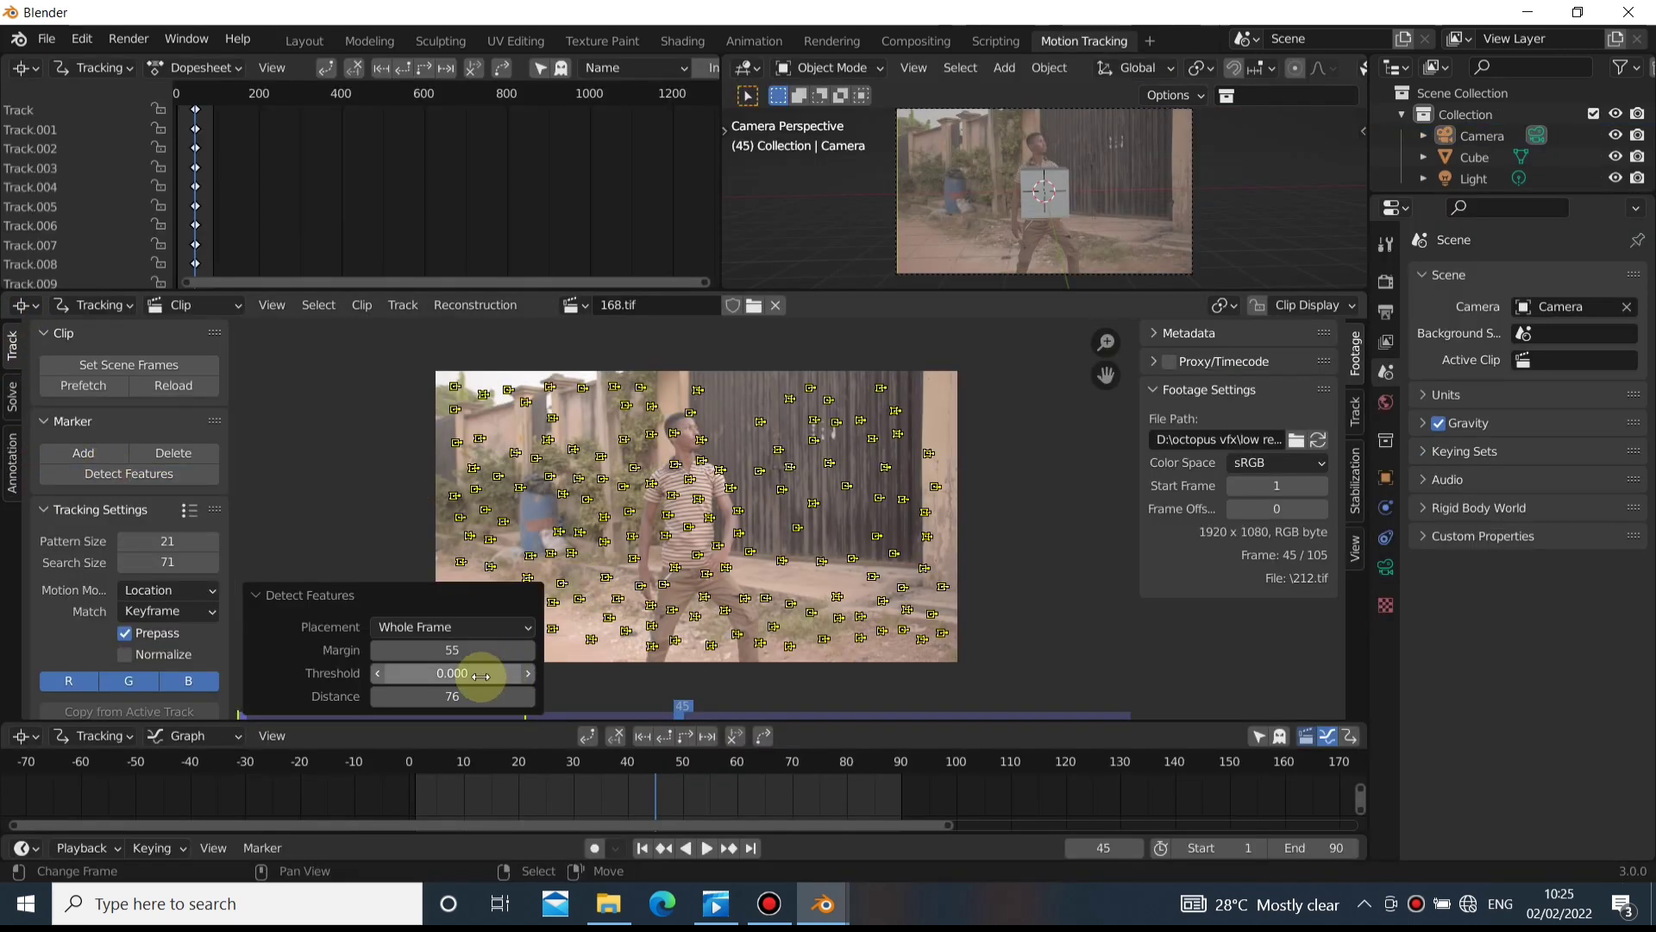
drag(452, 697, 497, 696)
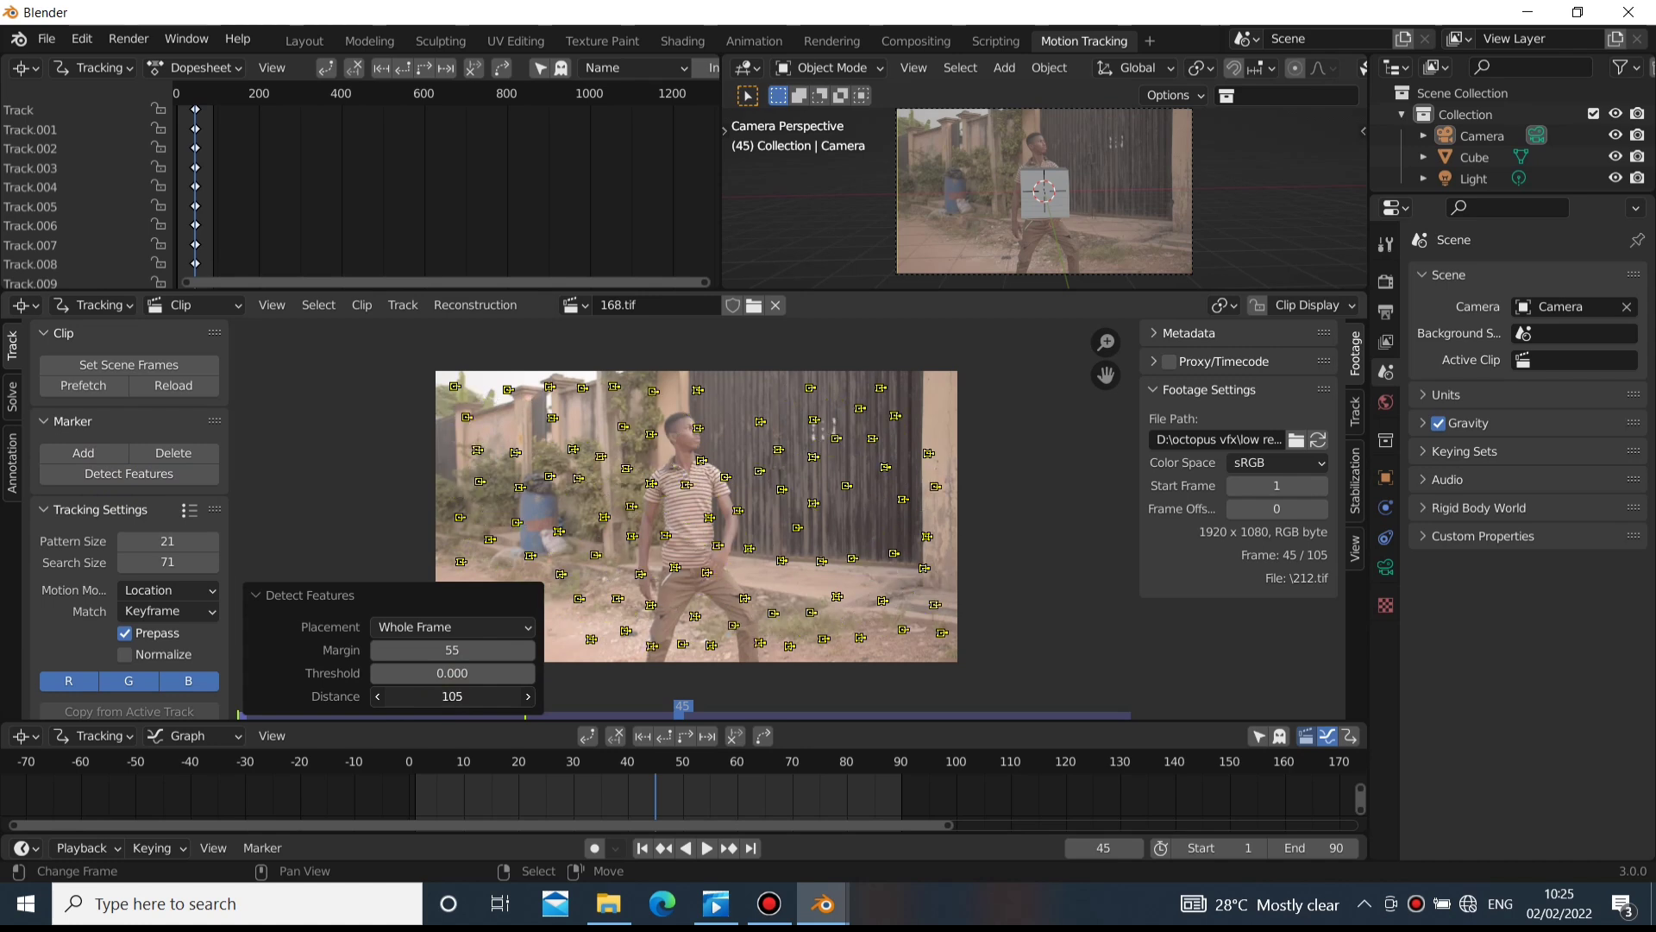
click(694, 572)
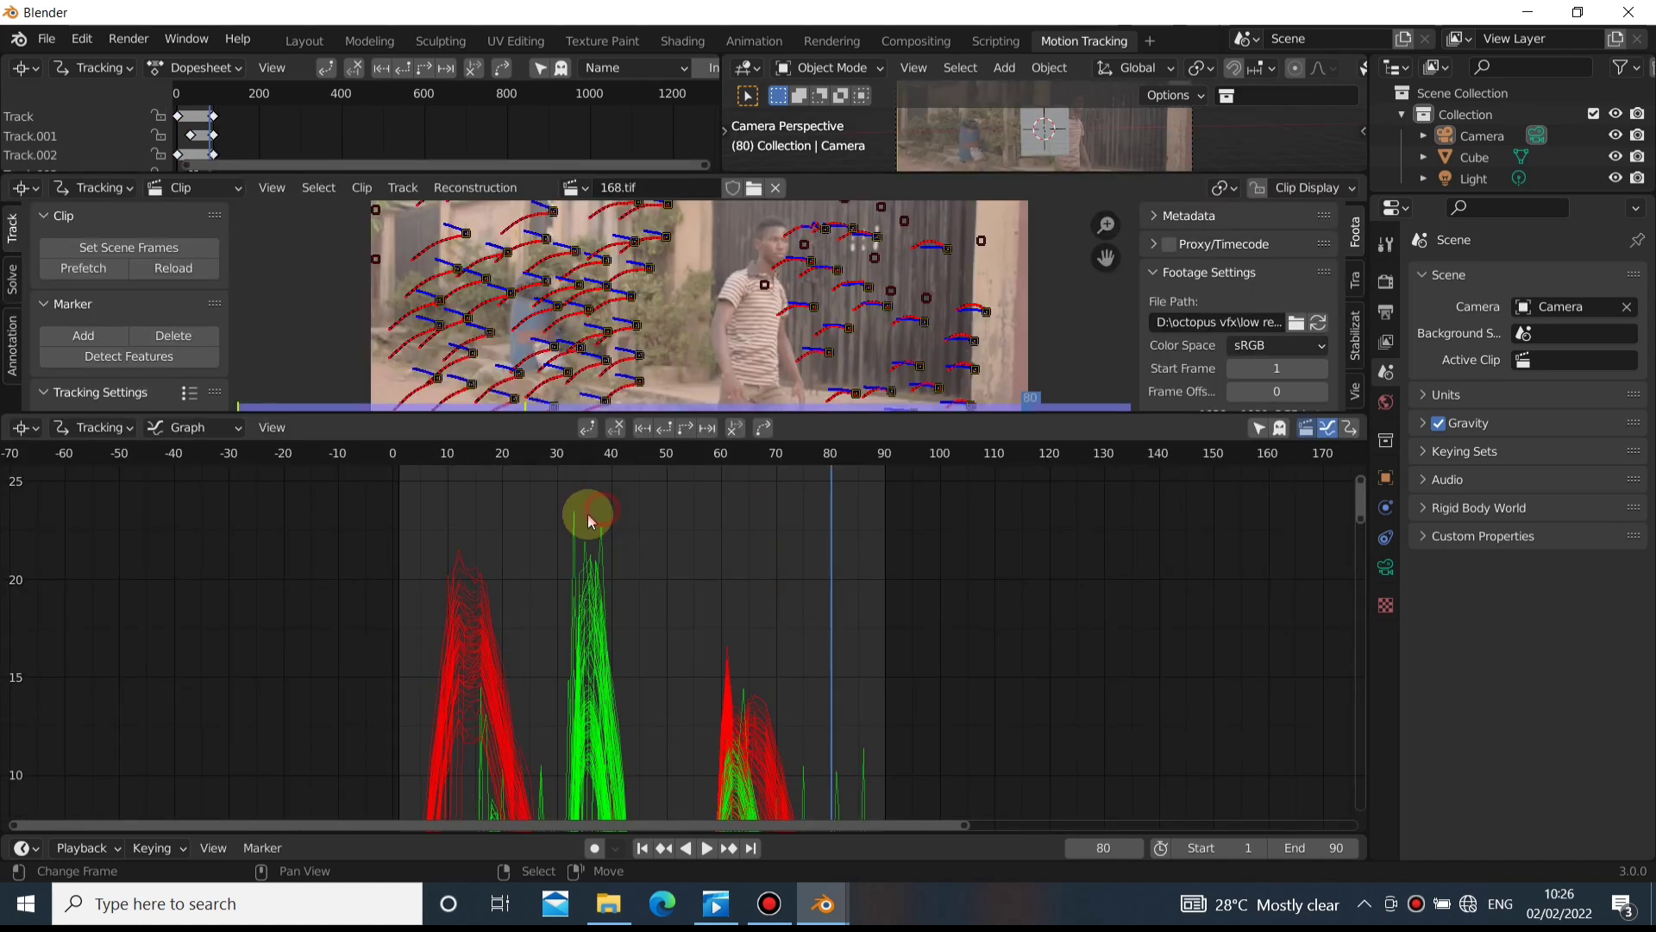
Delete the outlier track curves at the green peak near frame 35 and at the spikes near frame 80 in the tracking graph
click(590, 521)
key(x)
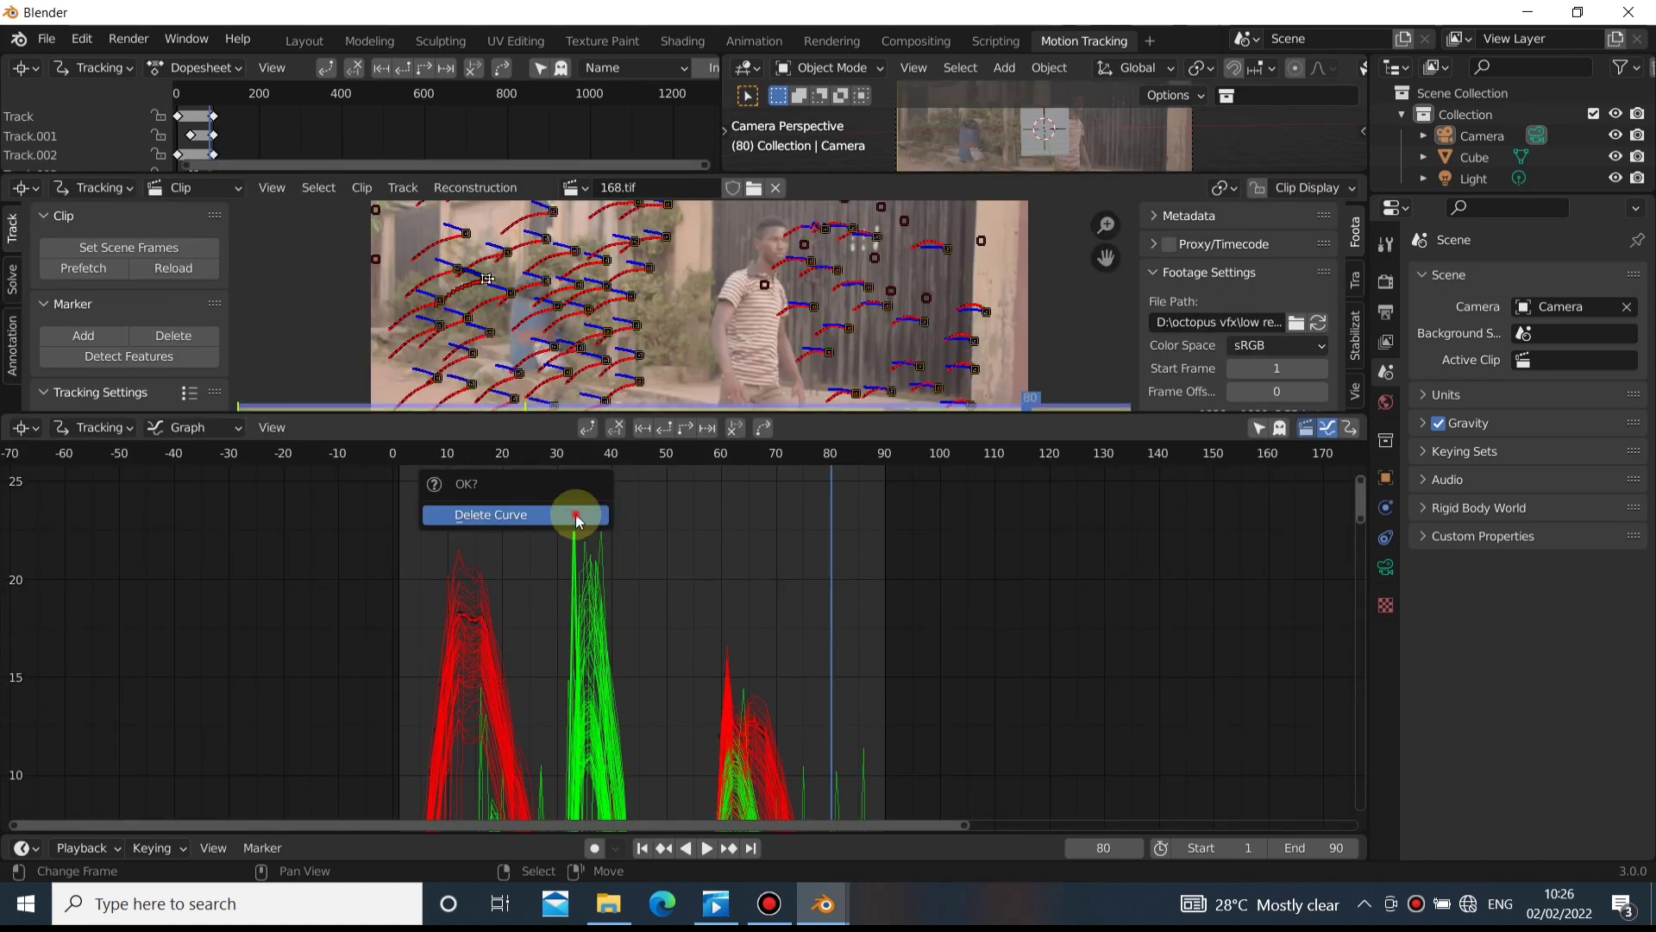
click(590, 518)
middle_drag(769, 636, 758, 609)
key(x)
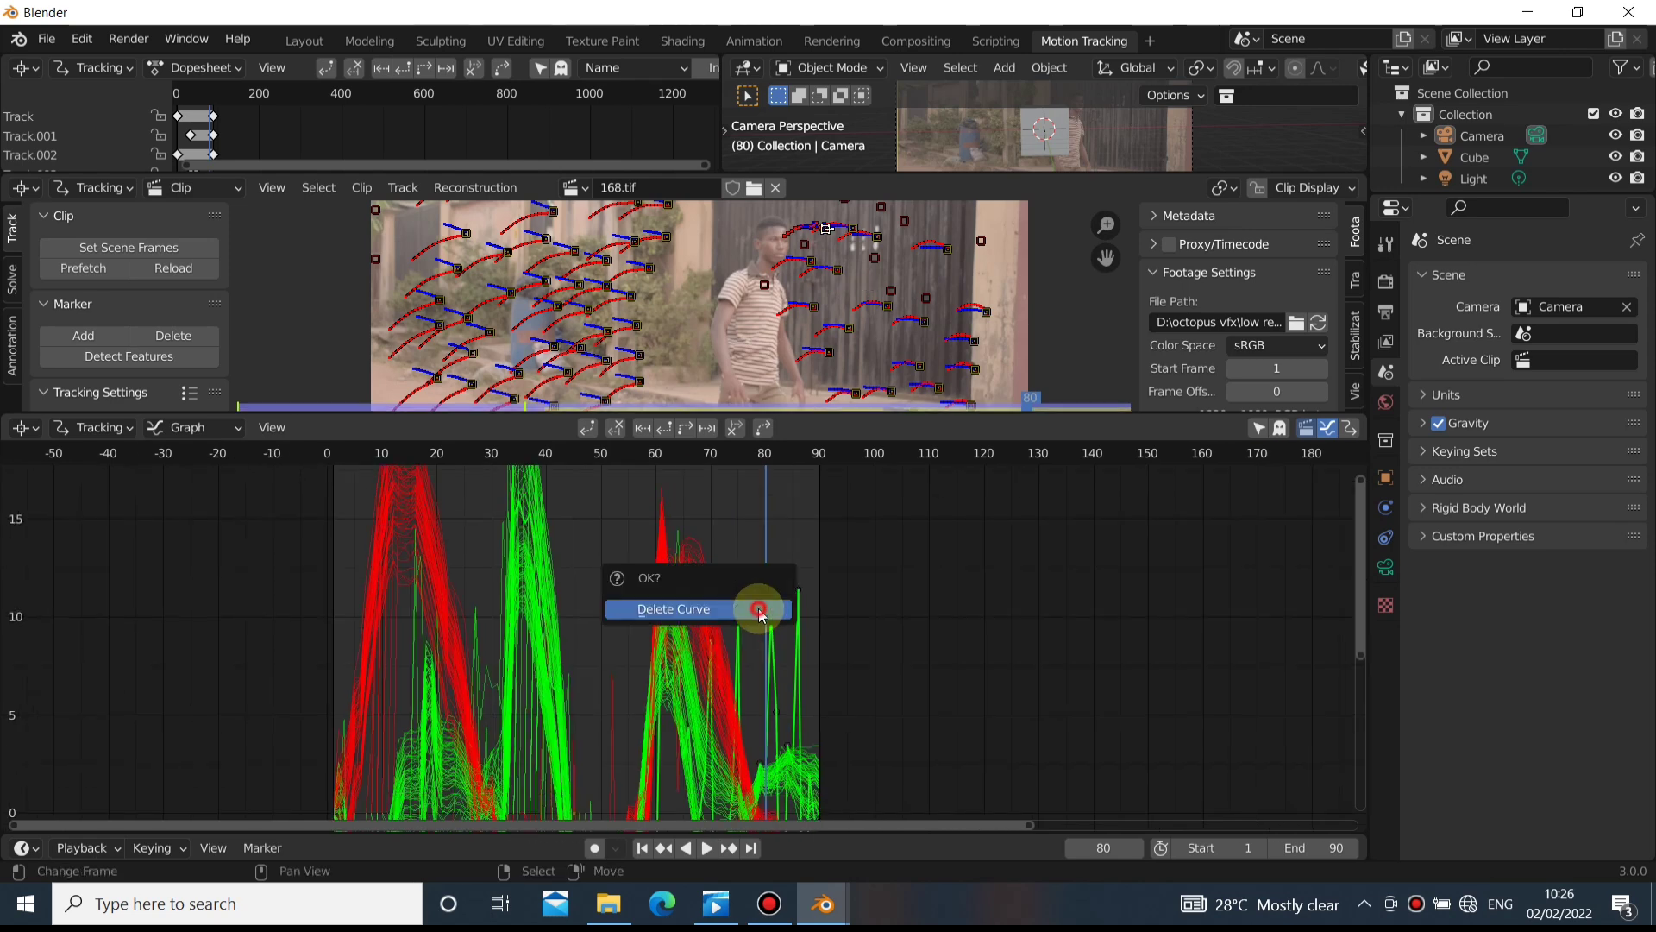
click(759, 609)
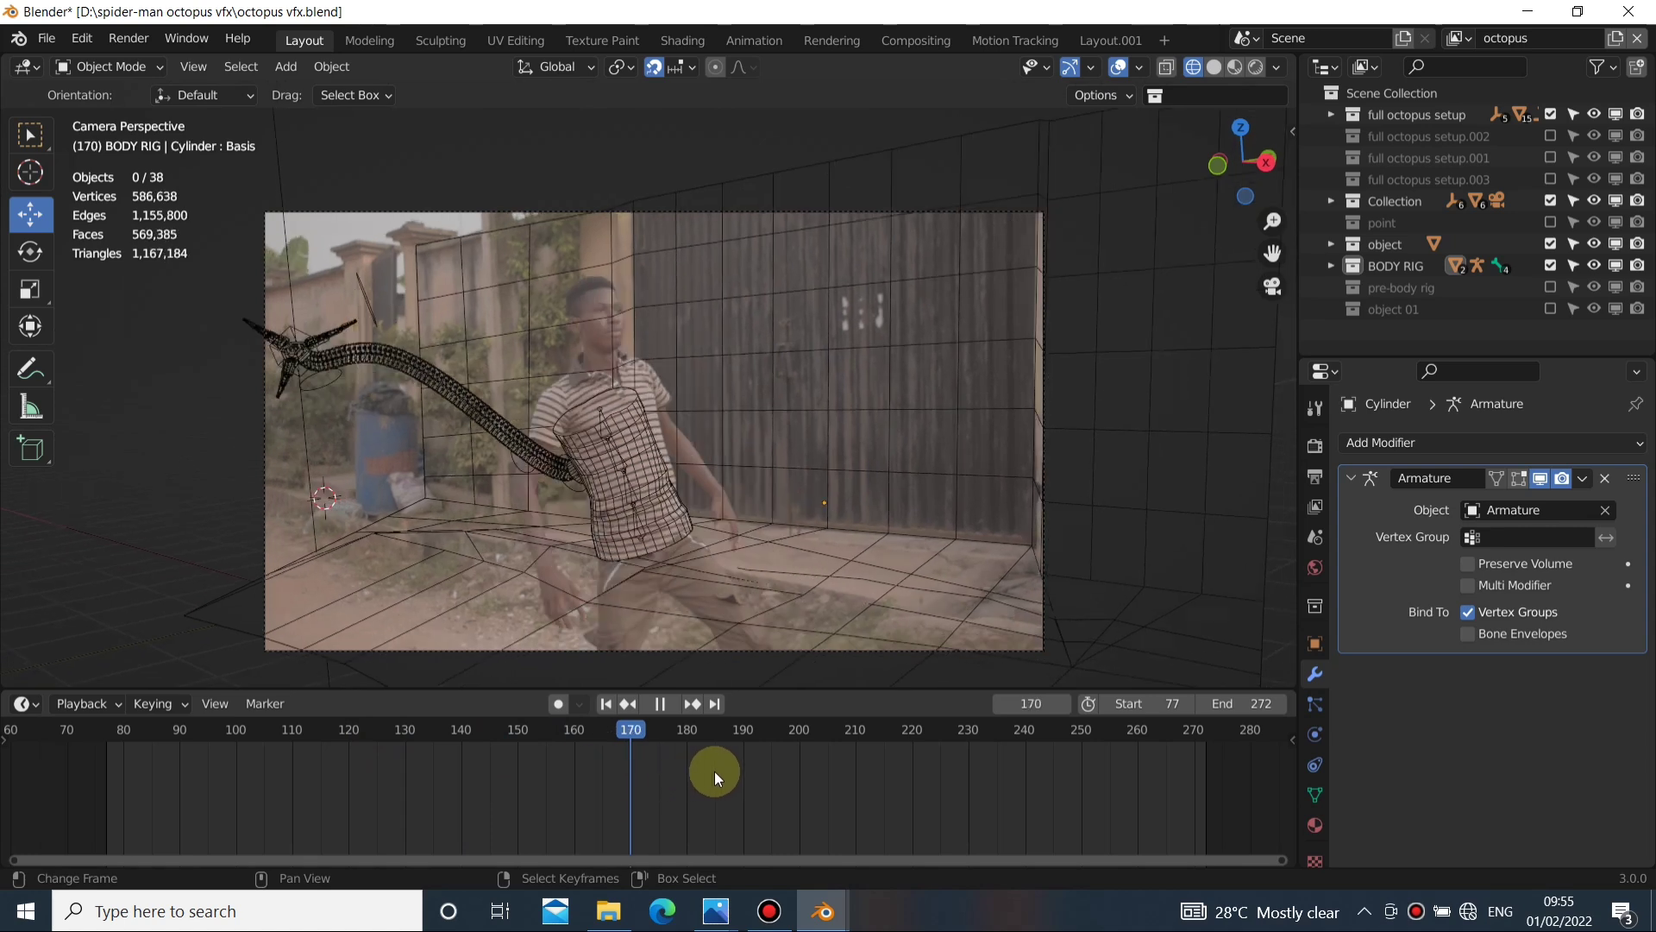
Scrub and play the shot around frames 130 to 183 to examine how the wireframe torso and attached arm follow the actor
drag(706, 765, 313, 774)
key(space)
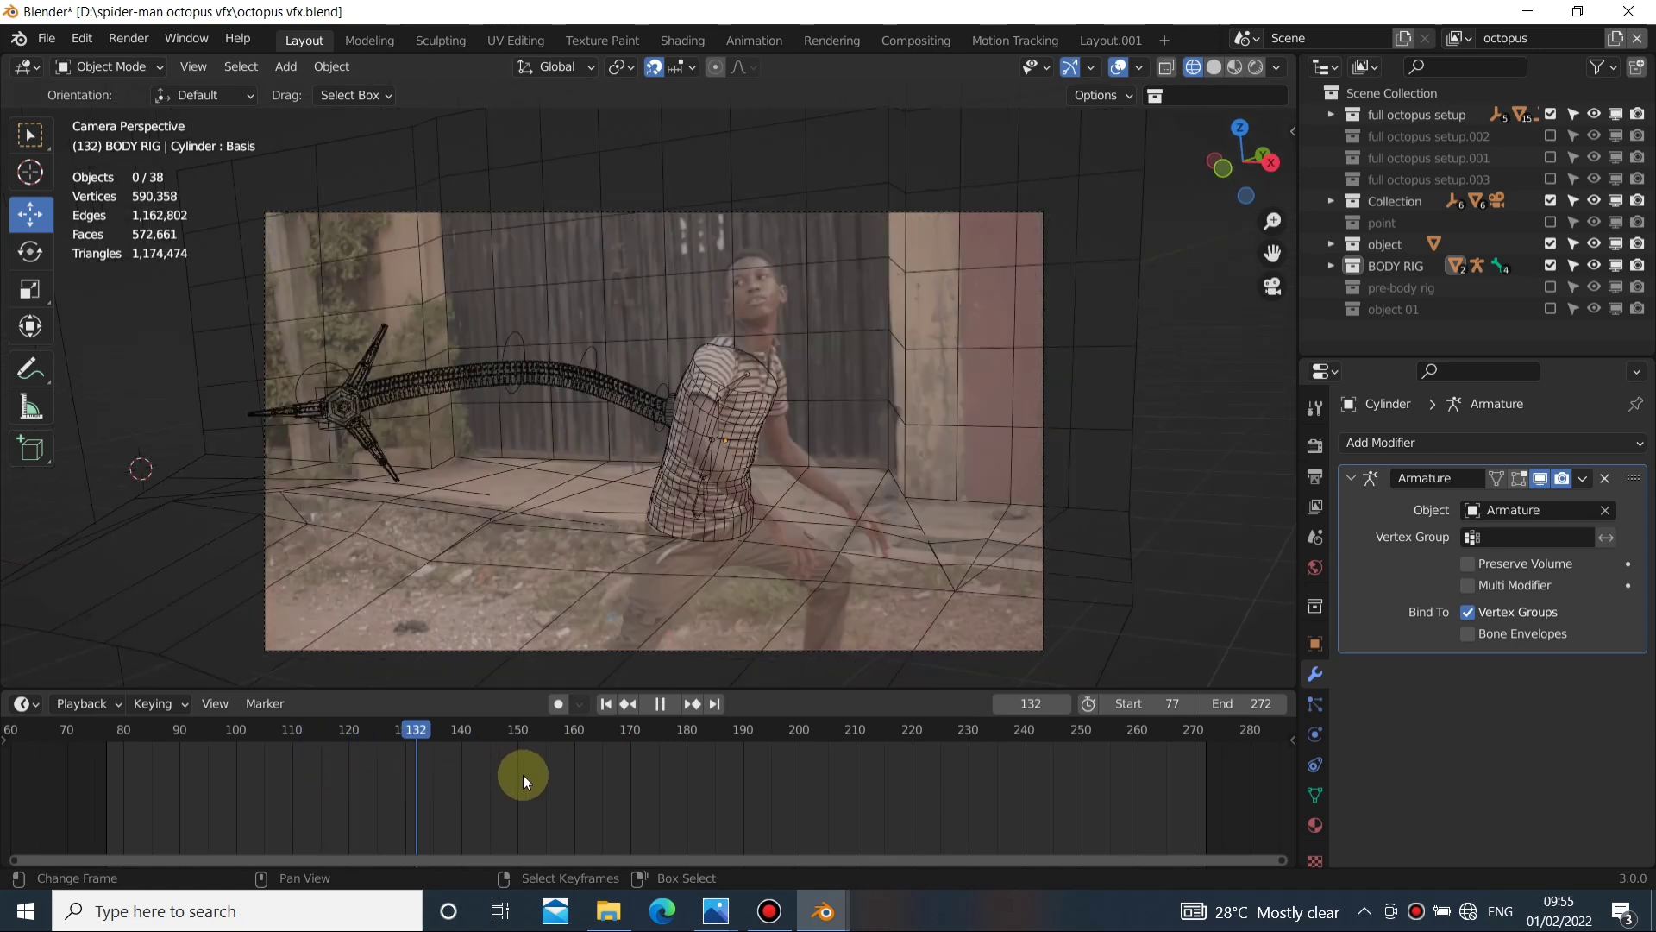
scroll(821, 449, up, 5)
key(space)
scroll(821, 448, down, 3)
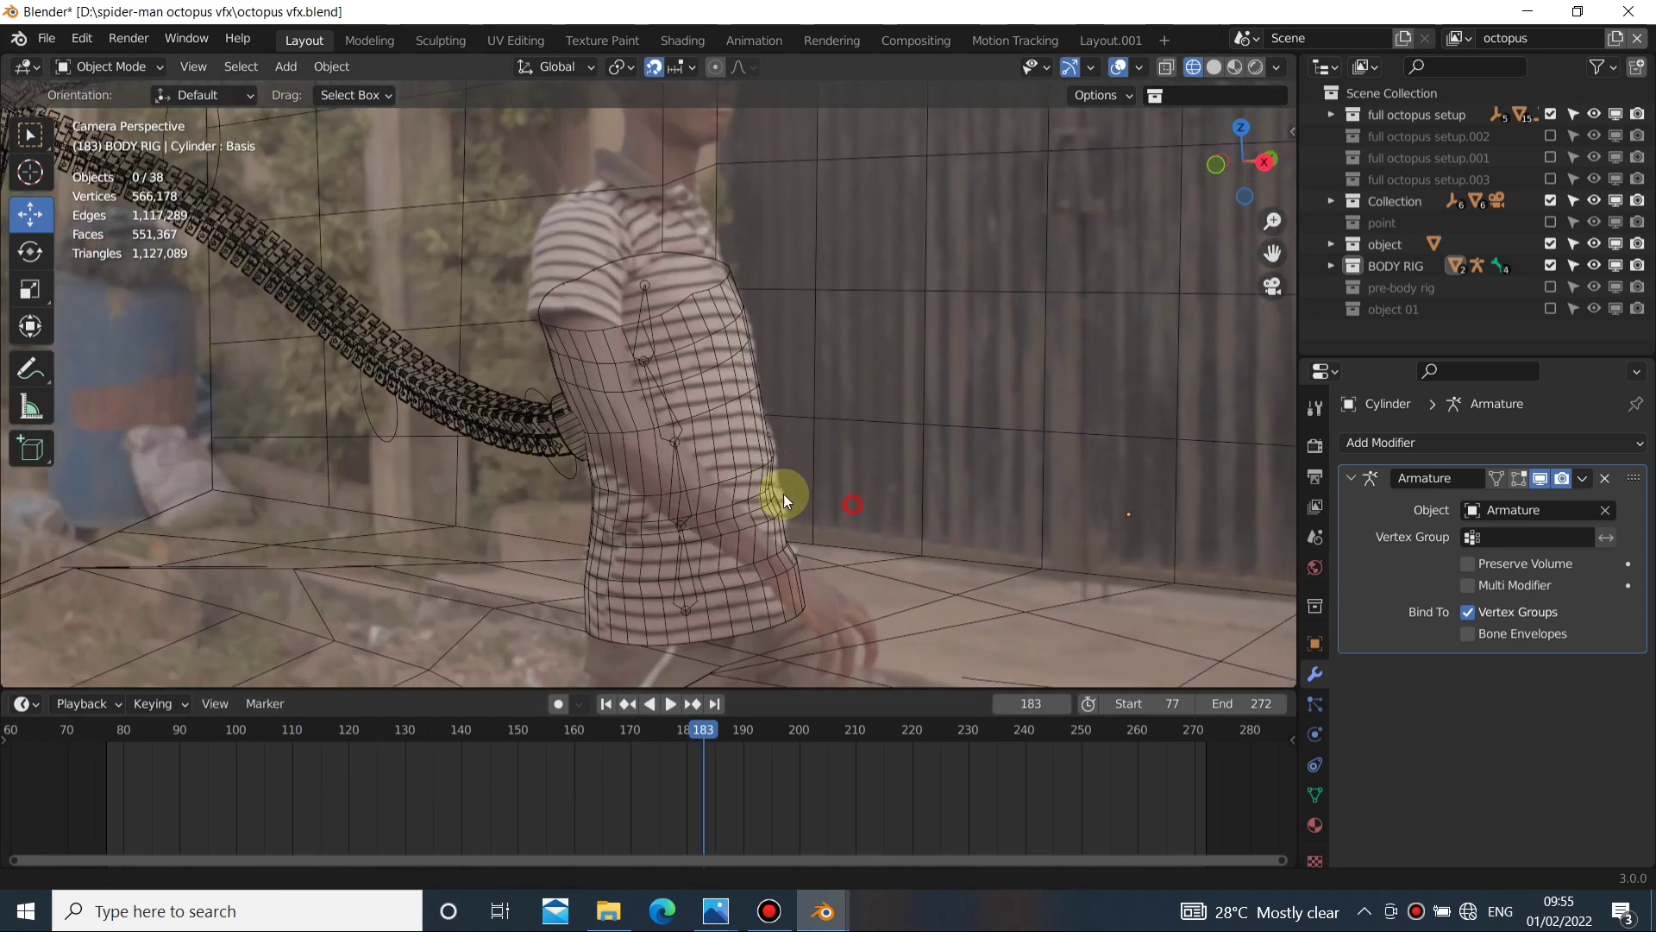
shift+middle_drag(762, 485, 669, 463)
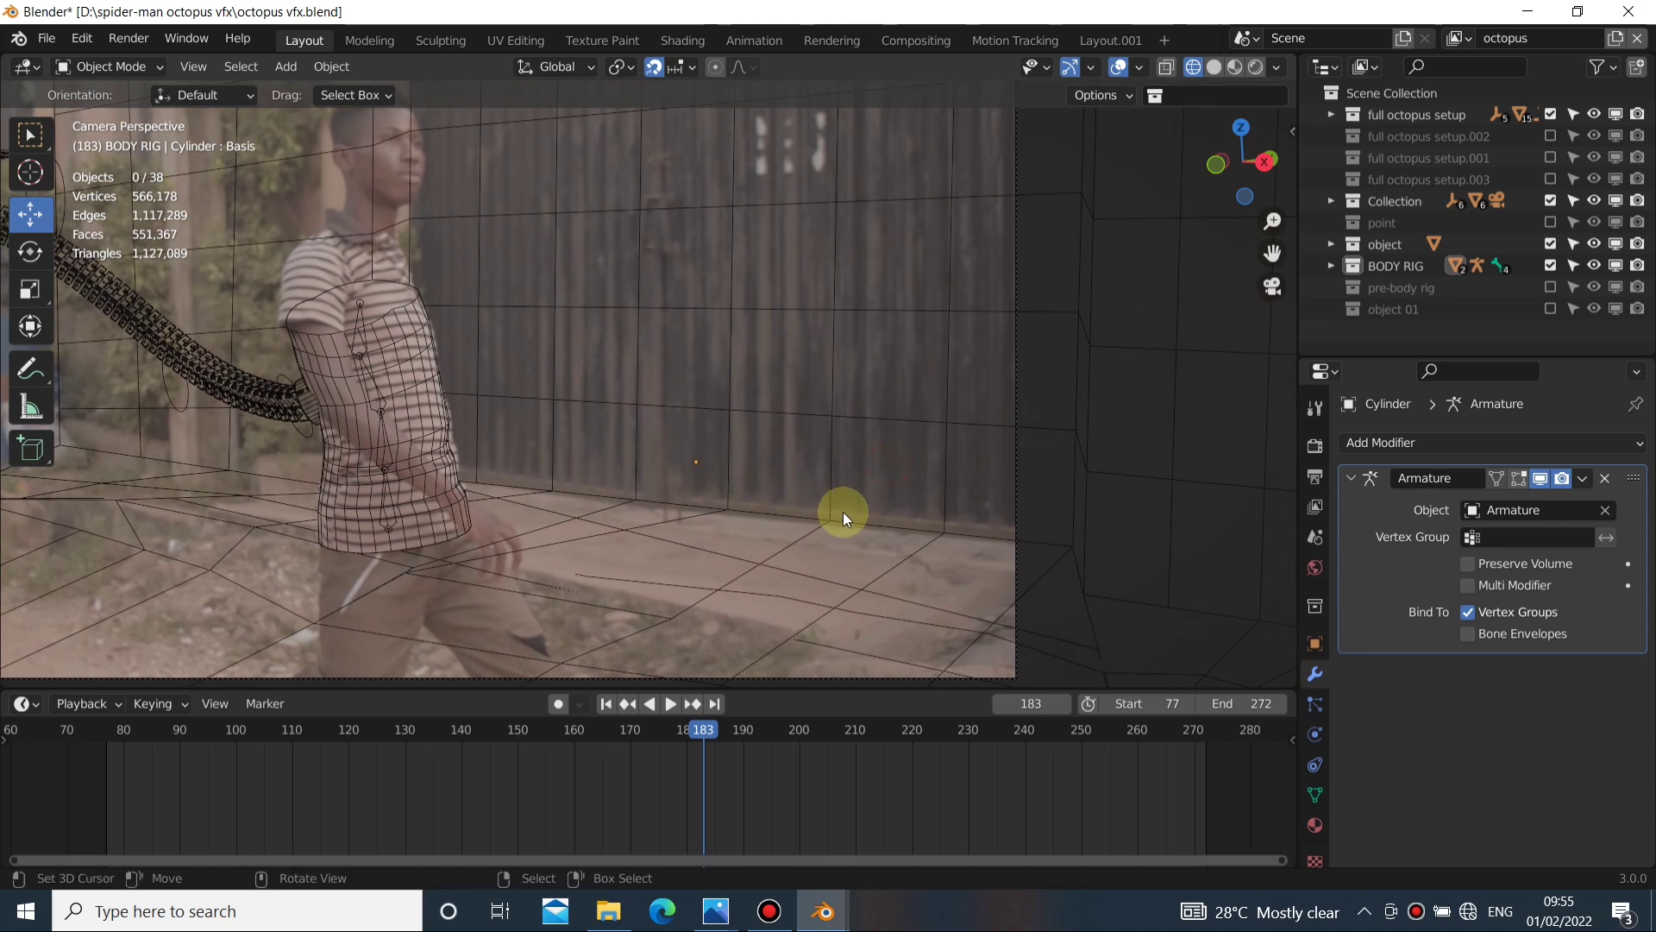
scroll(841, 510, down, 5)
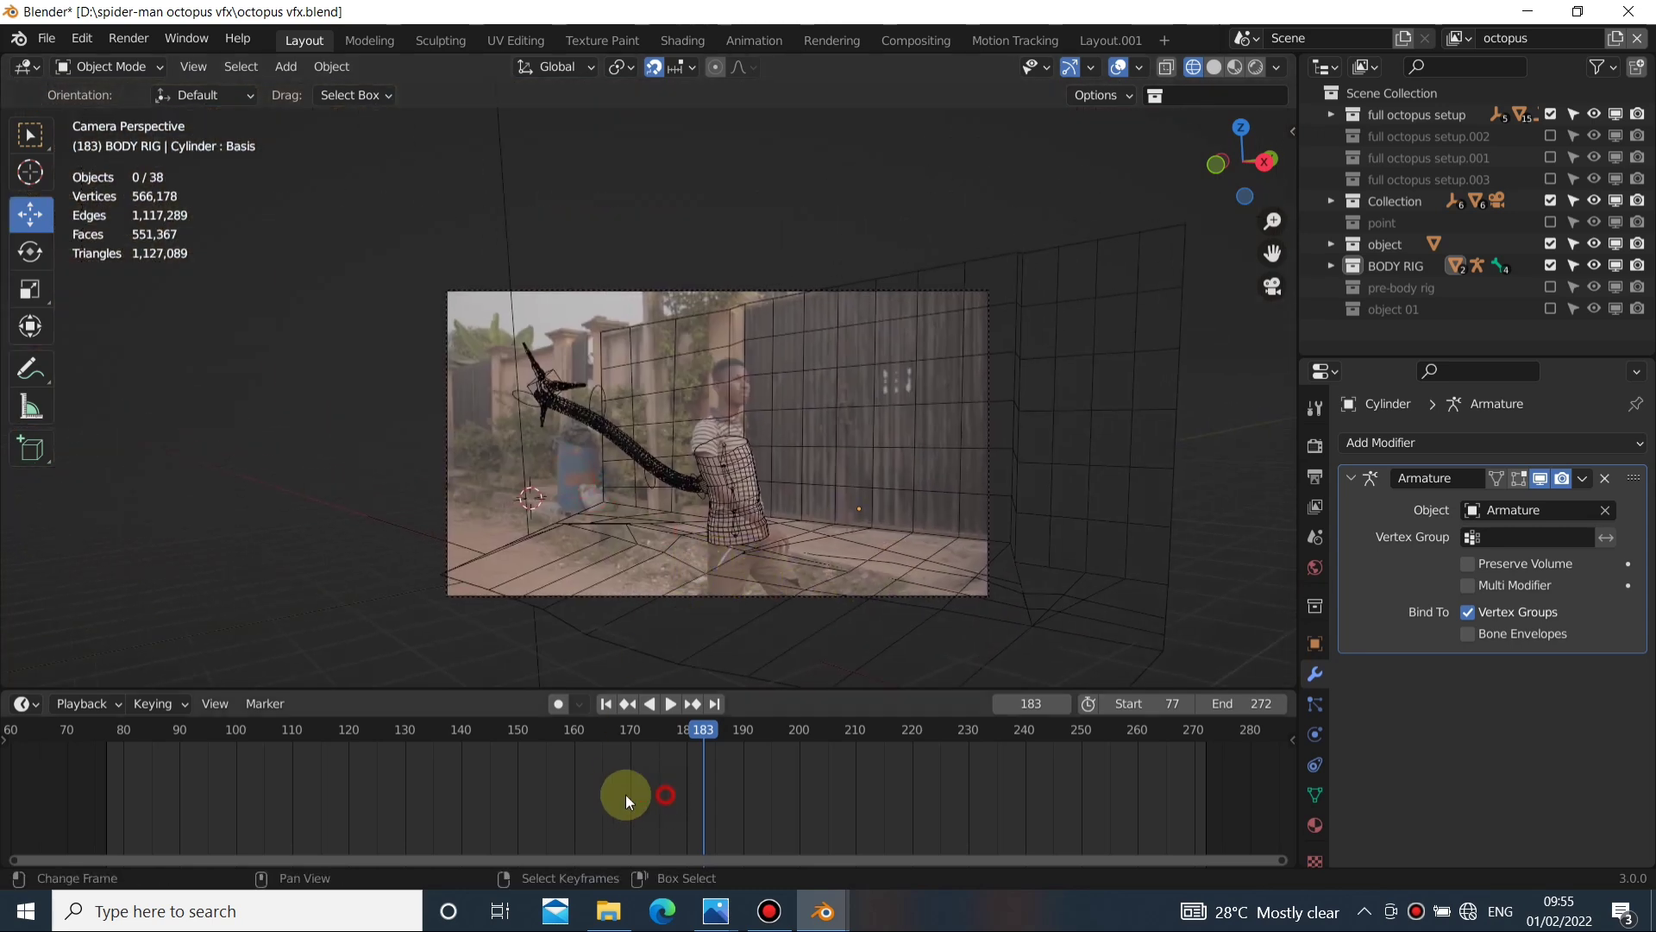
drag(625, 794, 403, 799)
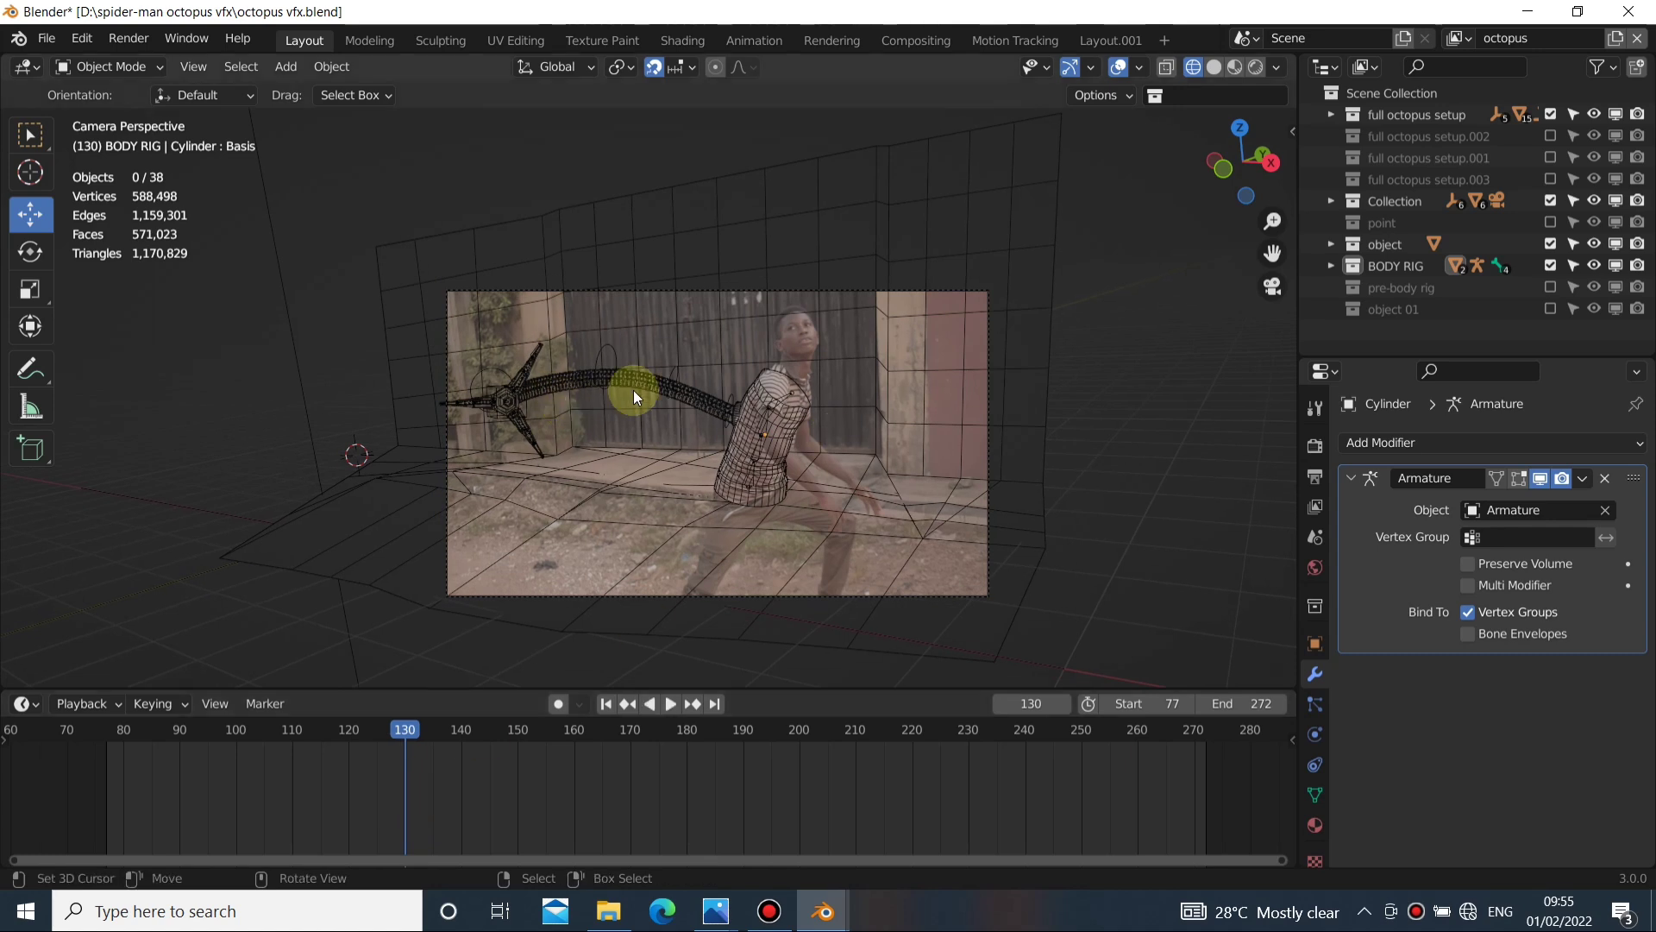
scroll(473, 494, up, 4)
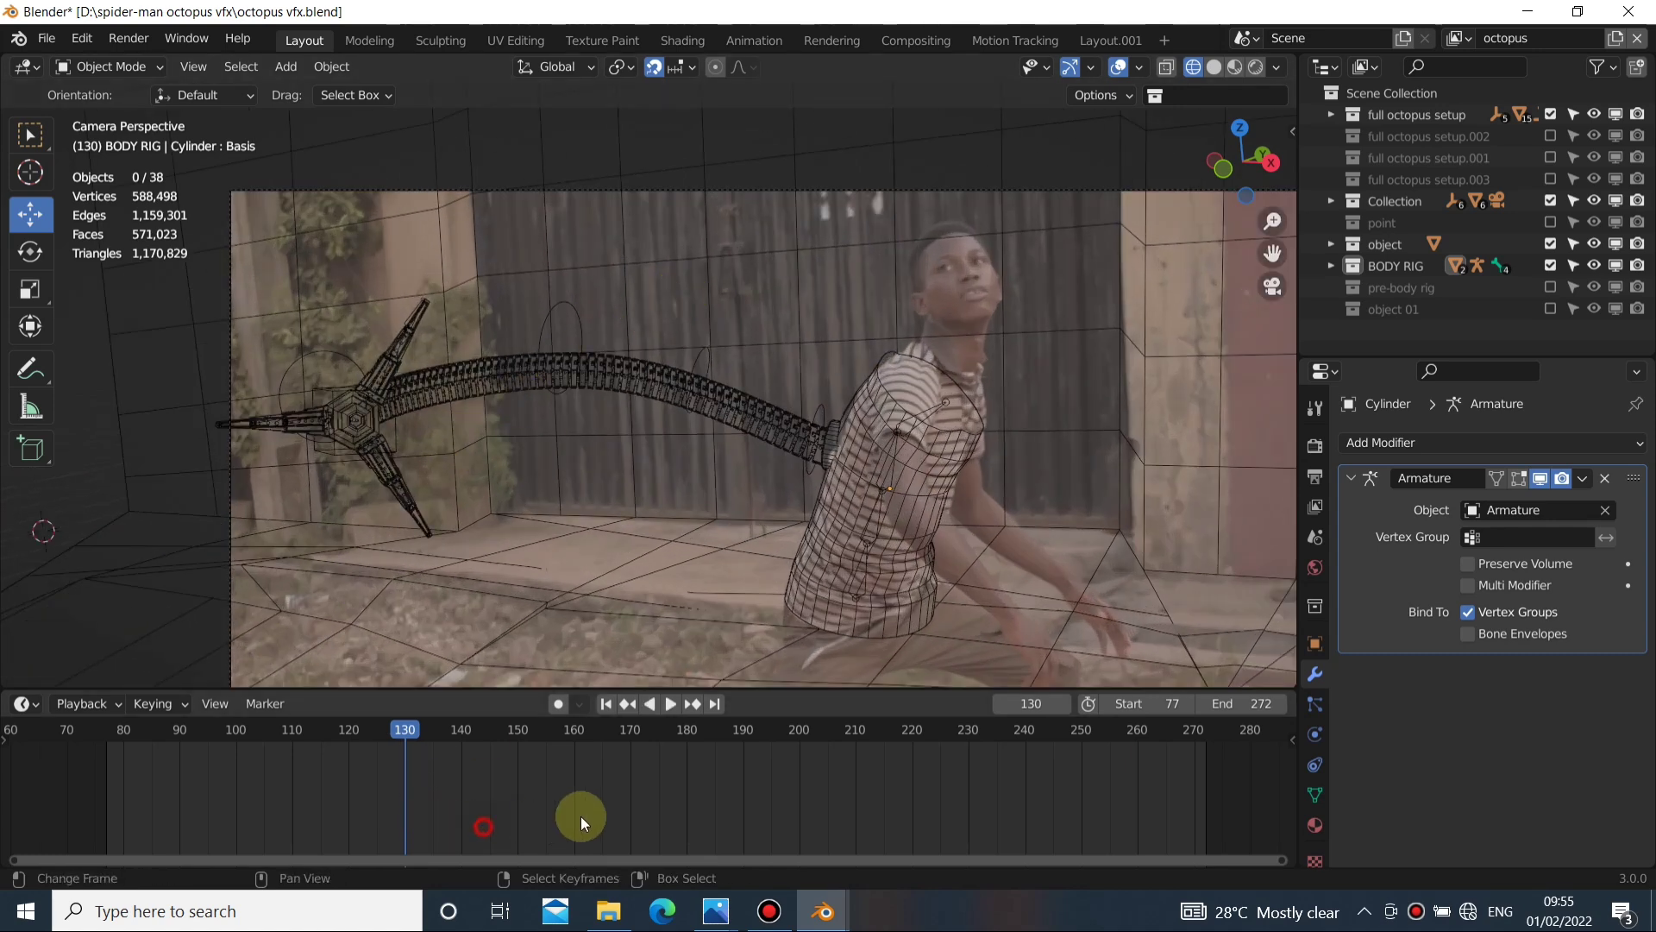
drag(581, 816, 842, 806)
key(space)
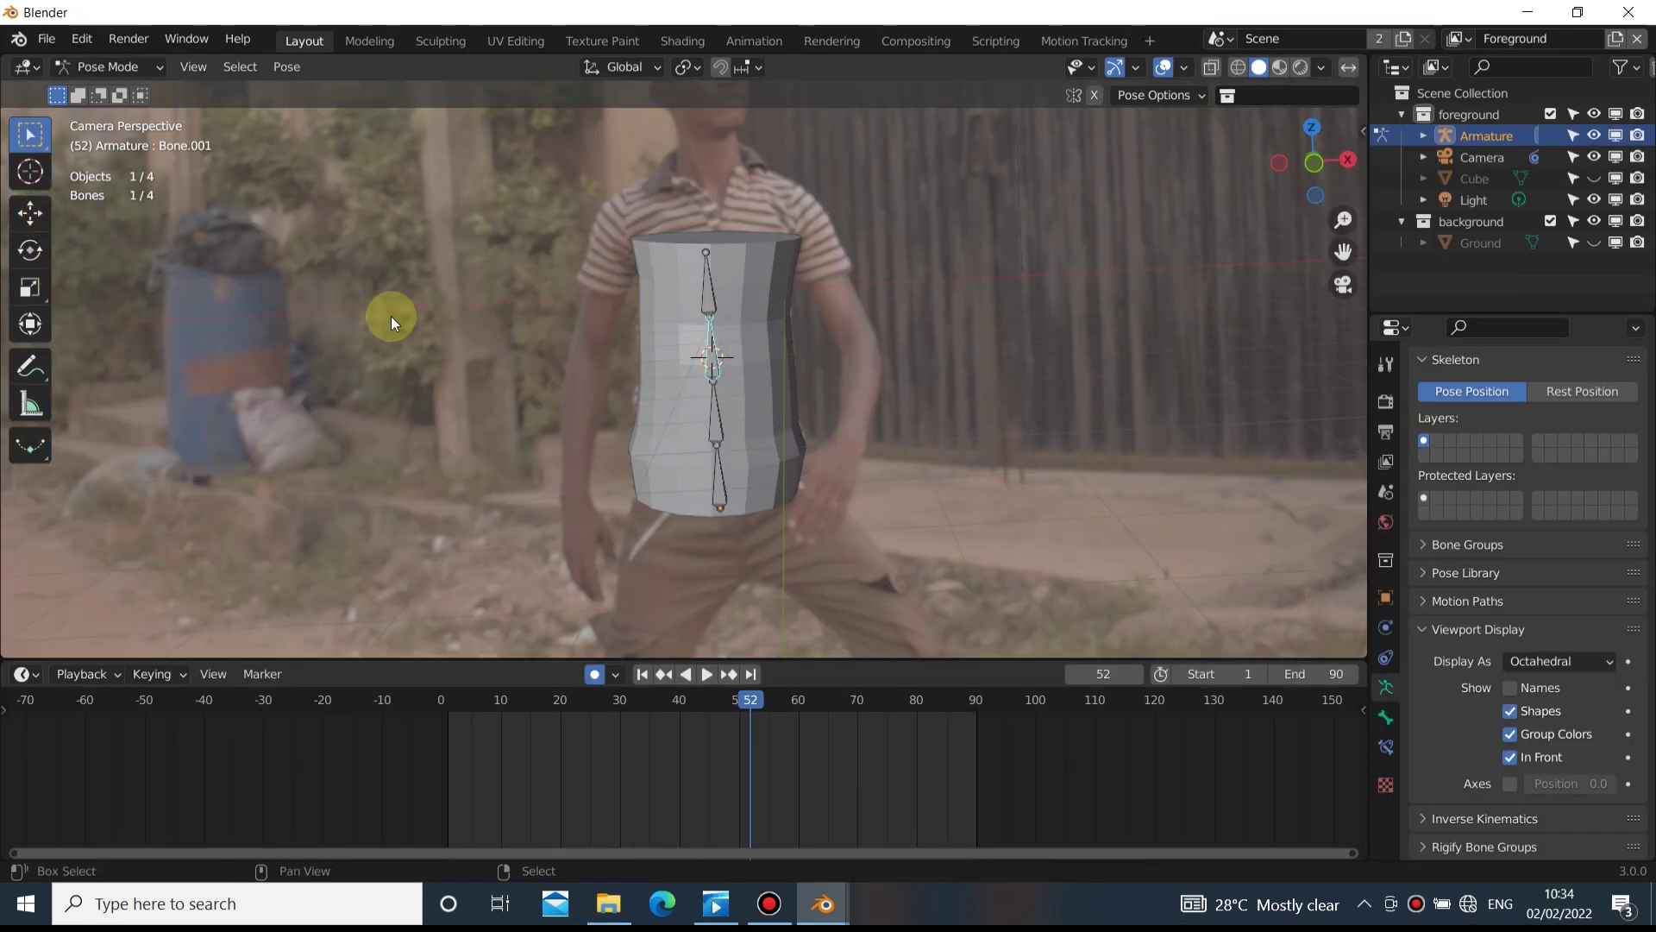
Show the torso mesh in wireframe and auto-key Bone.001 at frame 52 with a -0.0006 m move along X
key(shift+z)
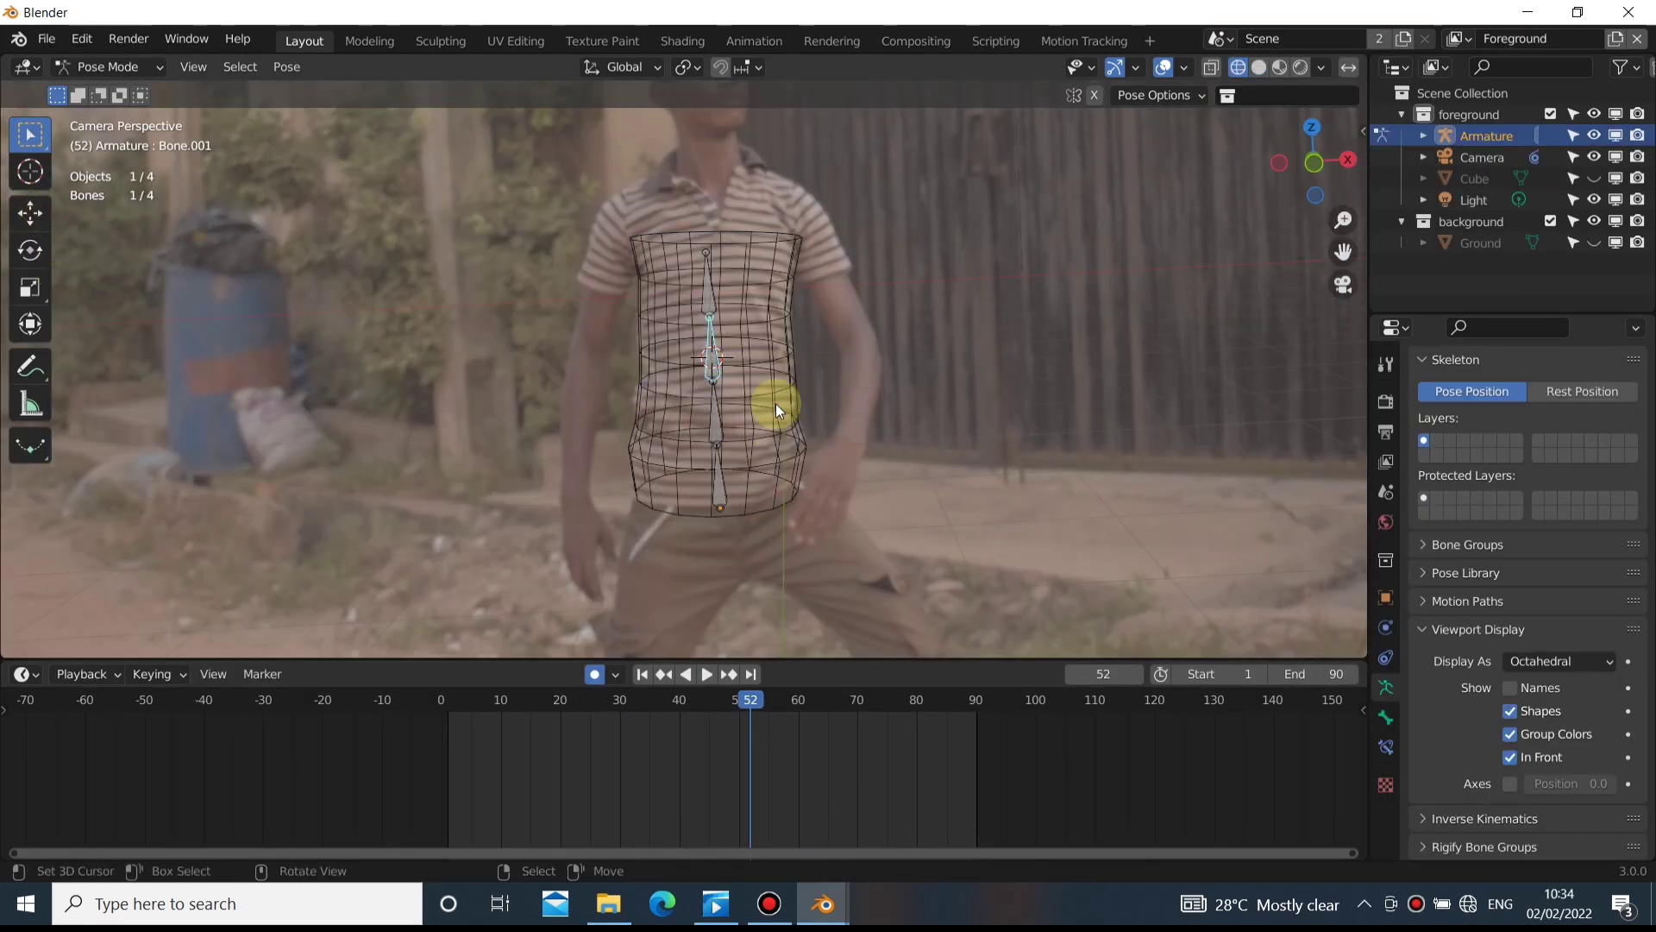
click(30, 212)
drag(800, 384, 753, 378)
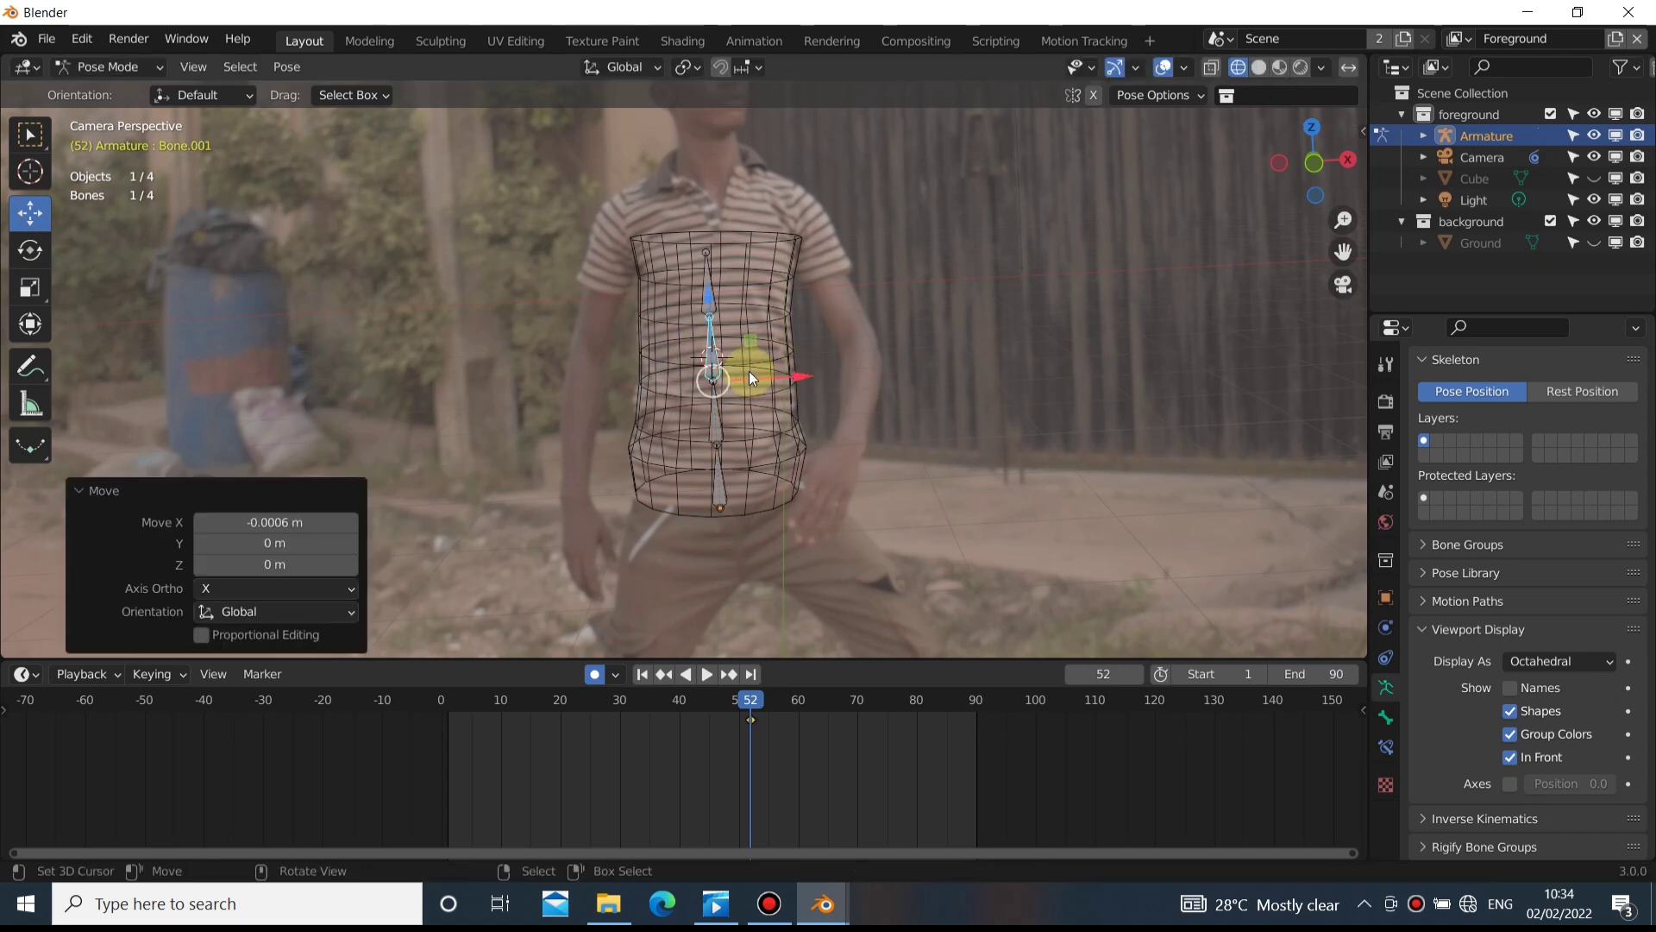
At frame 44, select all four bones, shift them along X over the actor's torso and rotate them -5.04°
drag(747, 698, 704, 725)
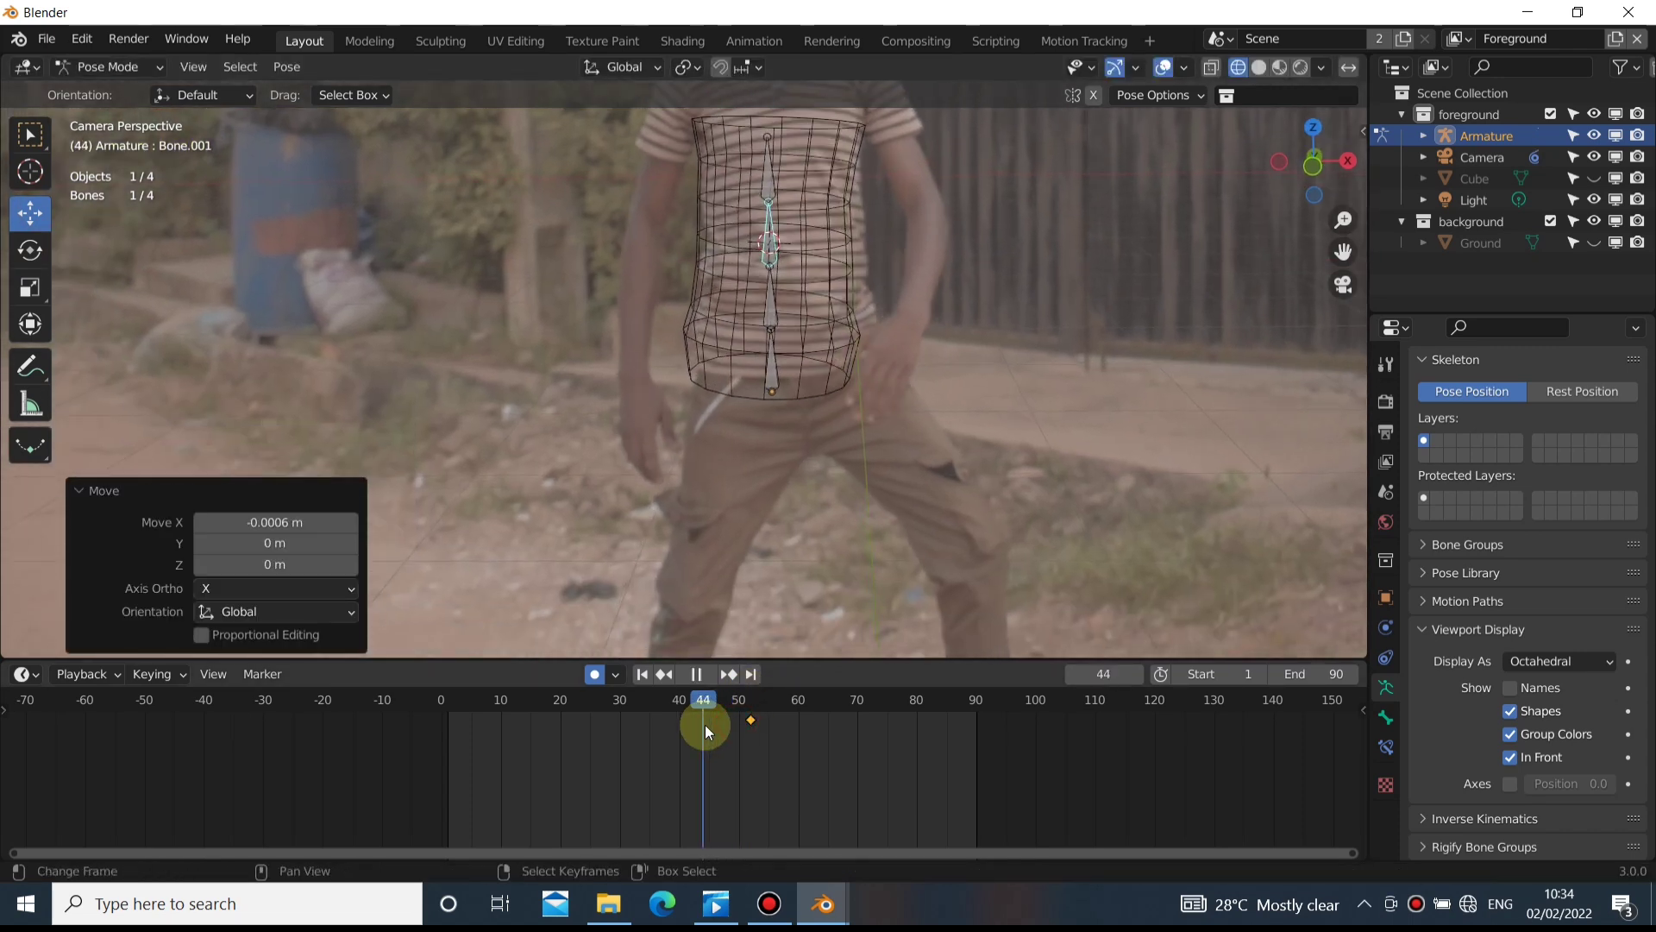
key(a)
drag(795, 515, 856, 512)
key(r)
click(849, 511)
Refine the frame 44 pose by moving all bones 0.22539 m along Z and -0.09531 m along X
key(ctrl+z)
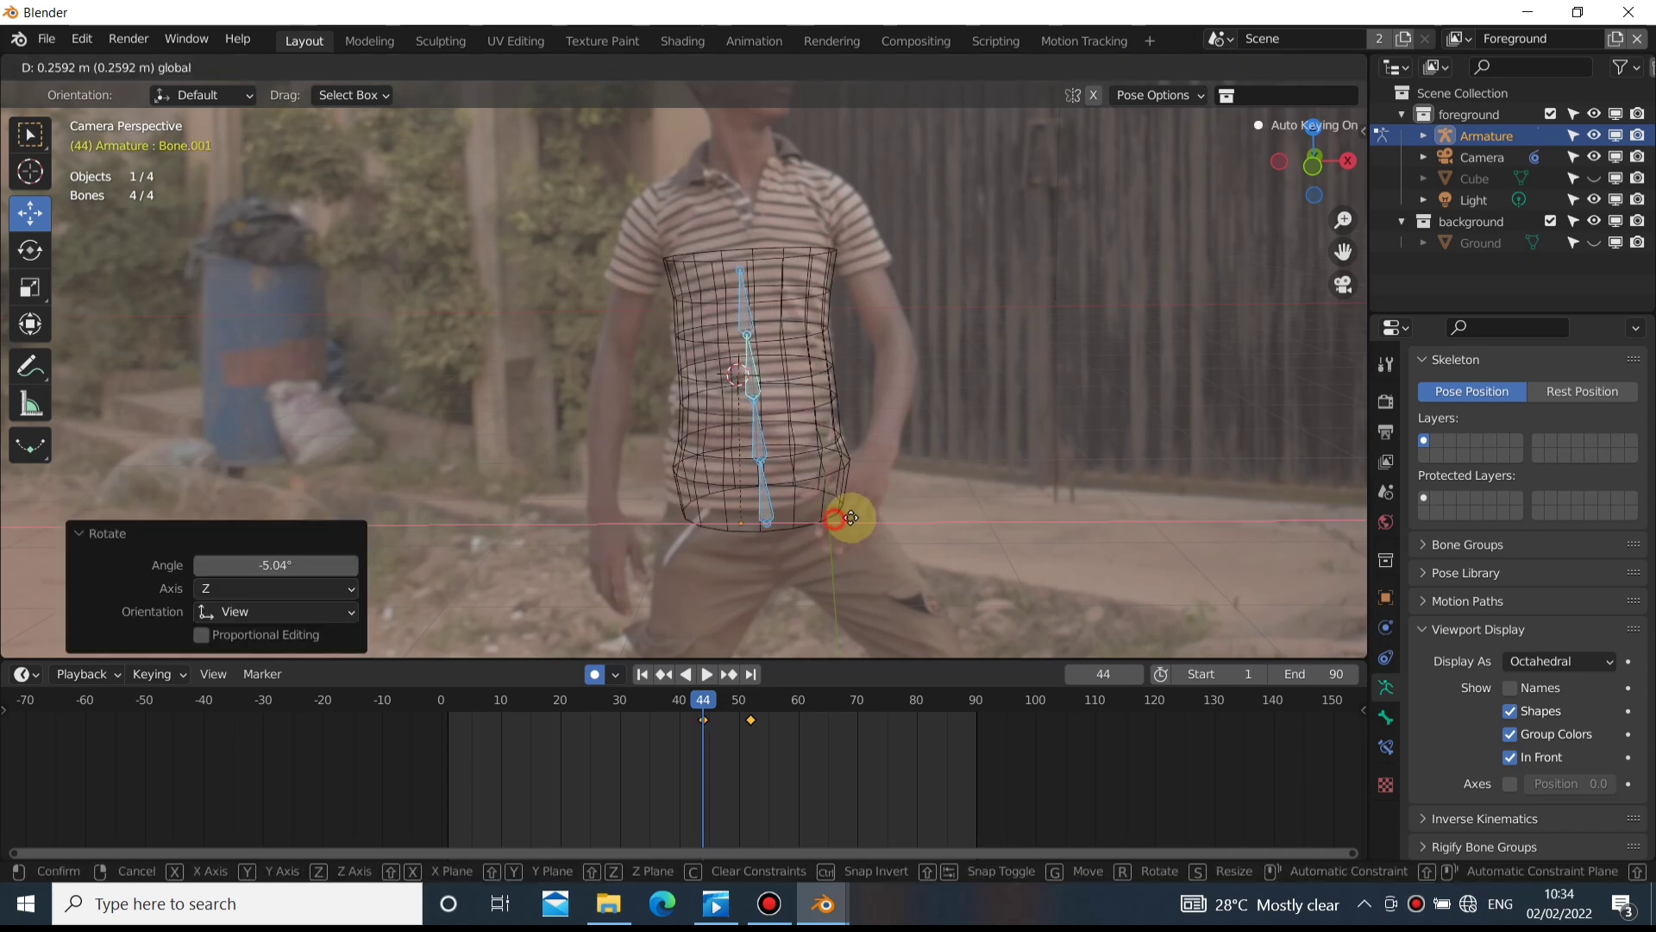
key(ctrl+z)
key(g)
key(x)
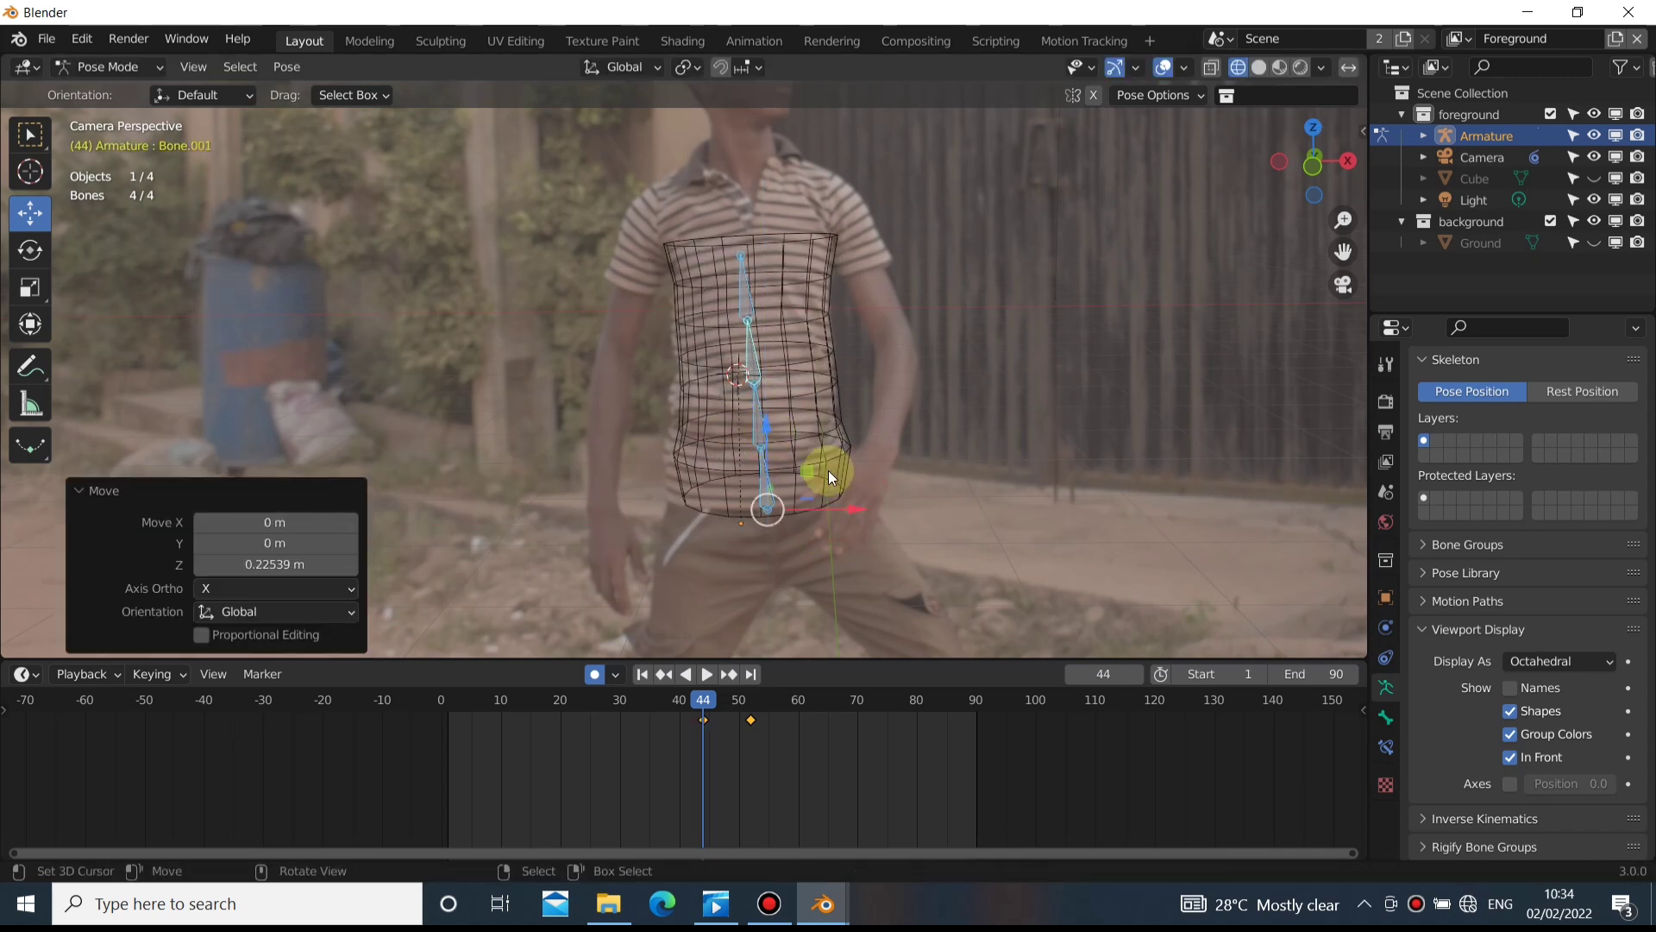
click(809, 562)
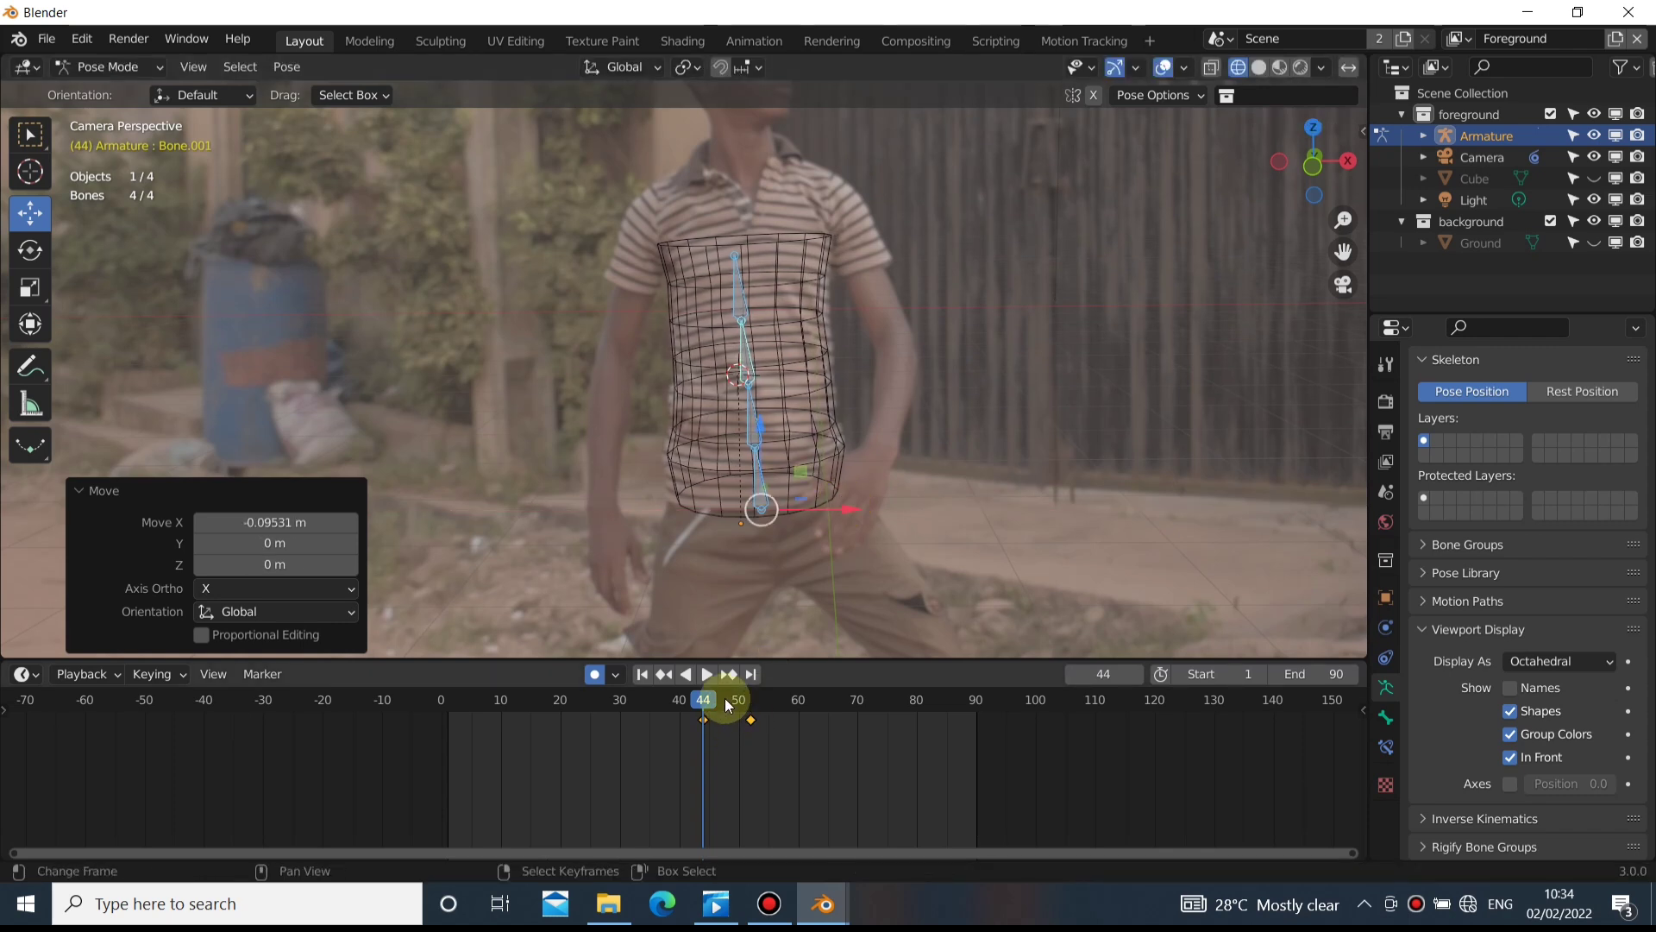
At frame 48, move all bones -0.095976 m along X to match the actor's torso
drag(726, 704, 727, 698)
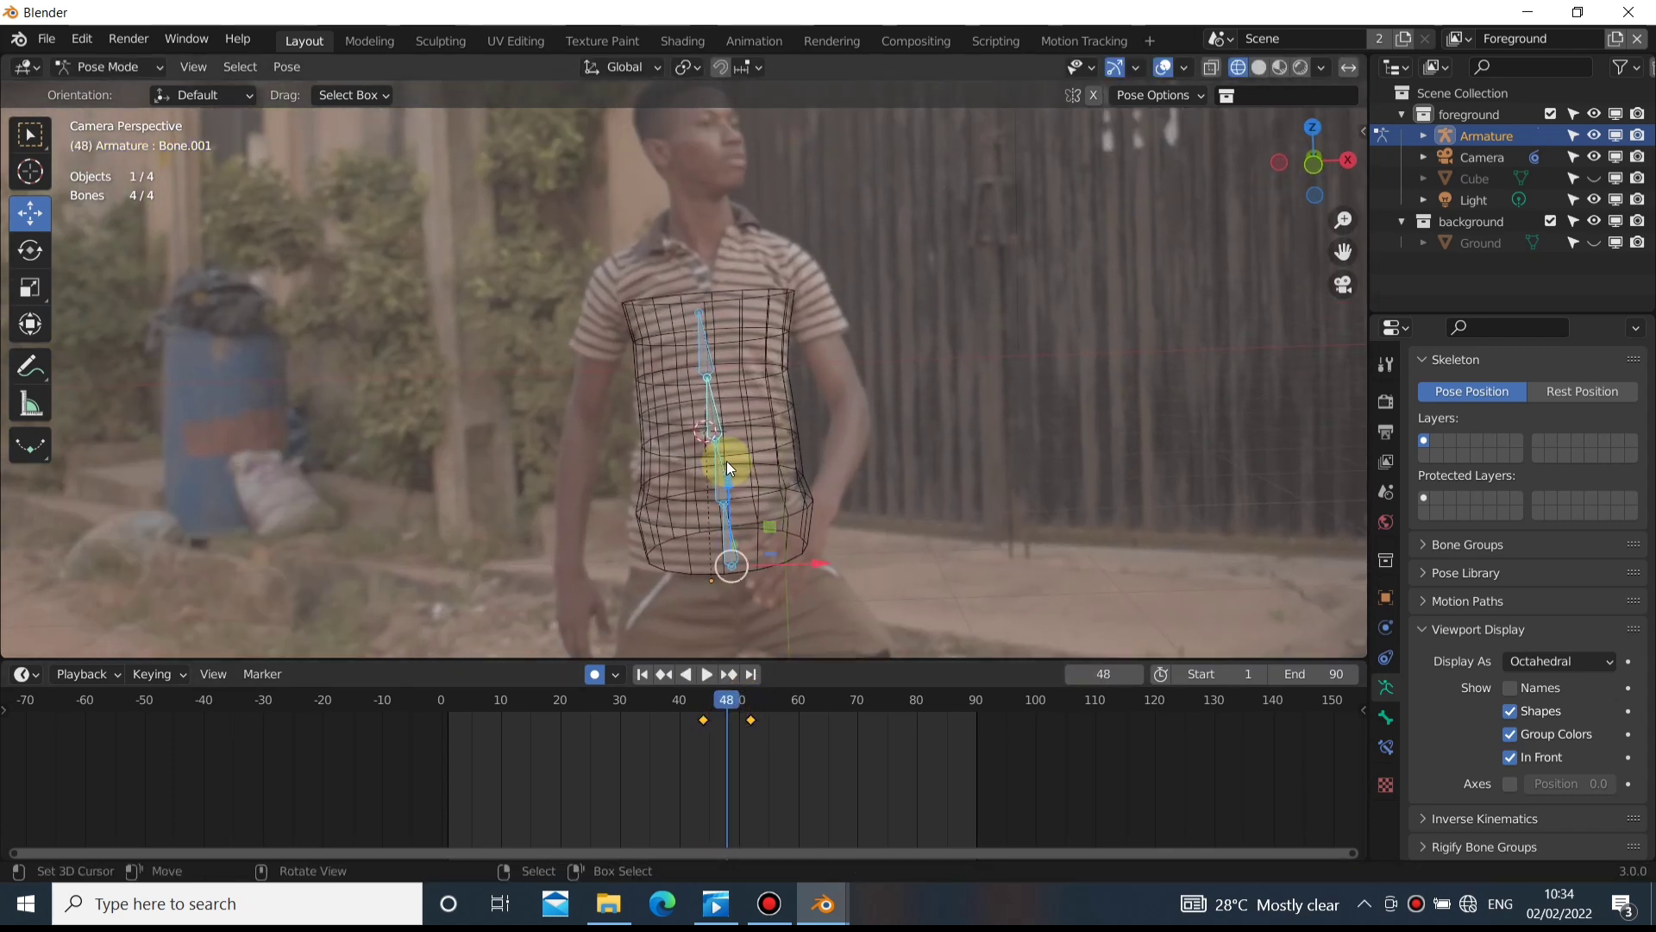
key(g)
key(x)
click(842, 531)
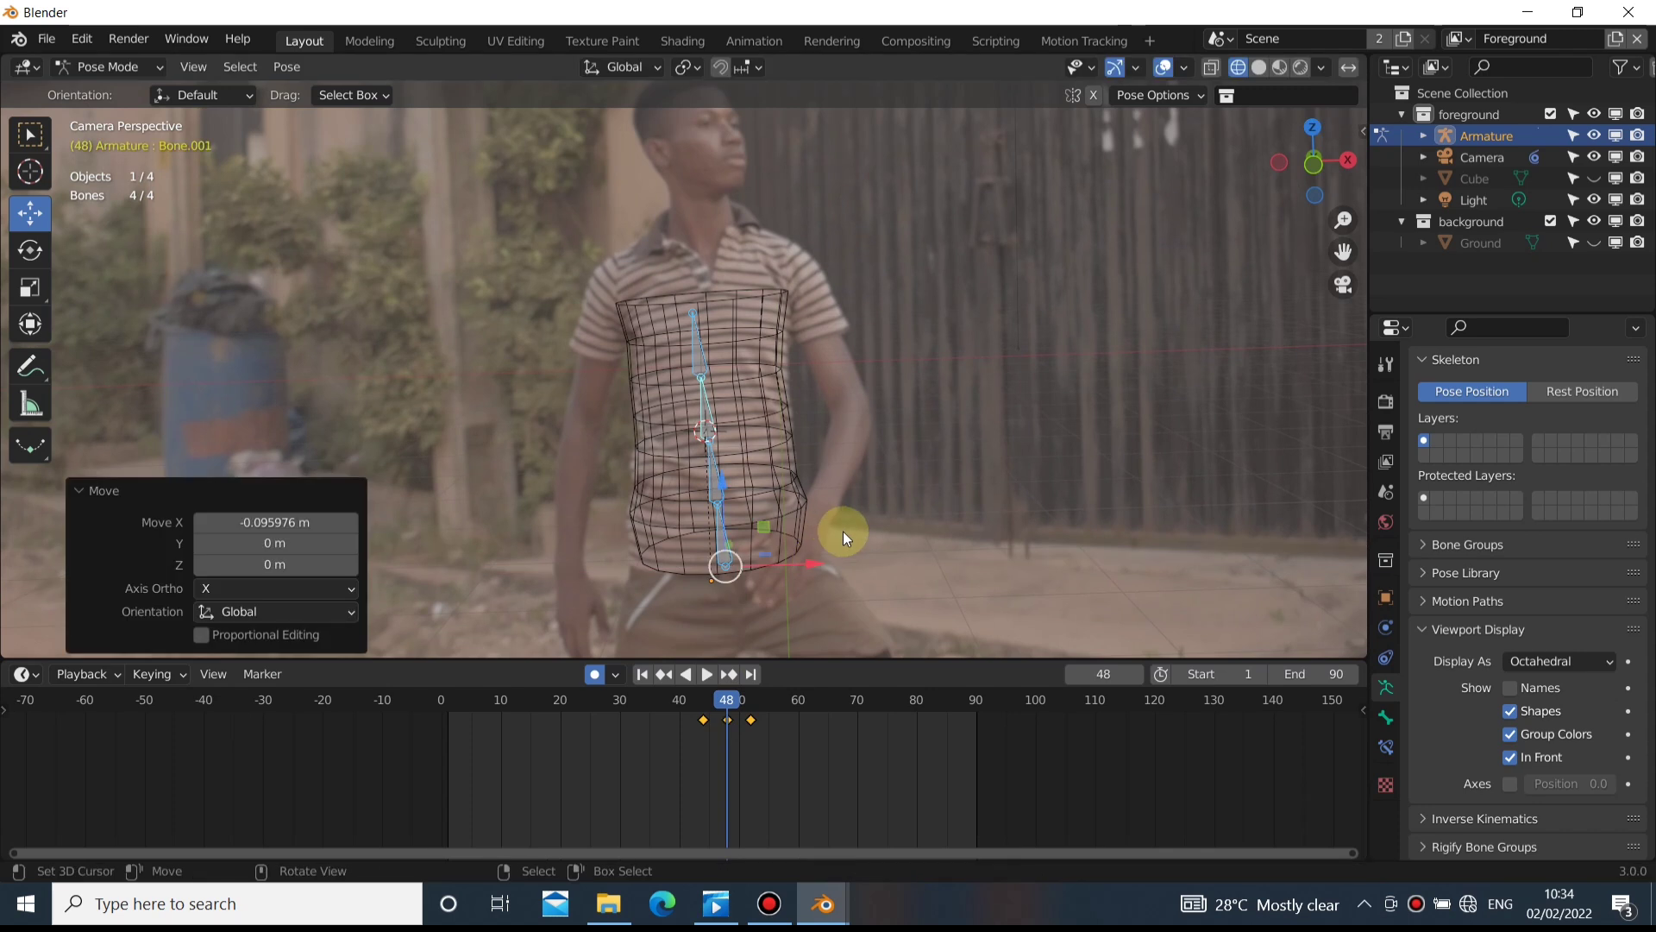
Rotate Bone.001 by 3.16° at frame 48 to straighten the upper torso
click(711, 468)
key(r)
click(804, 468)
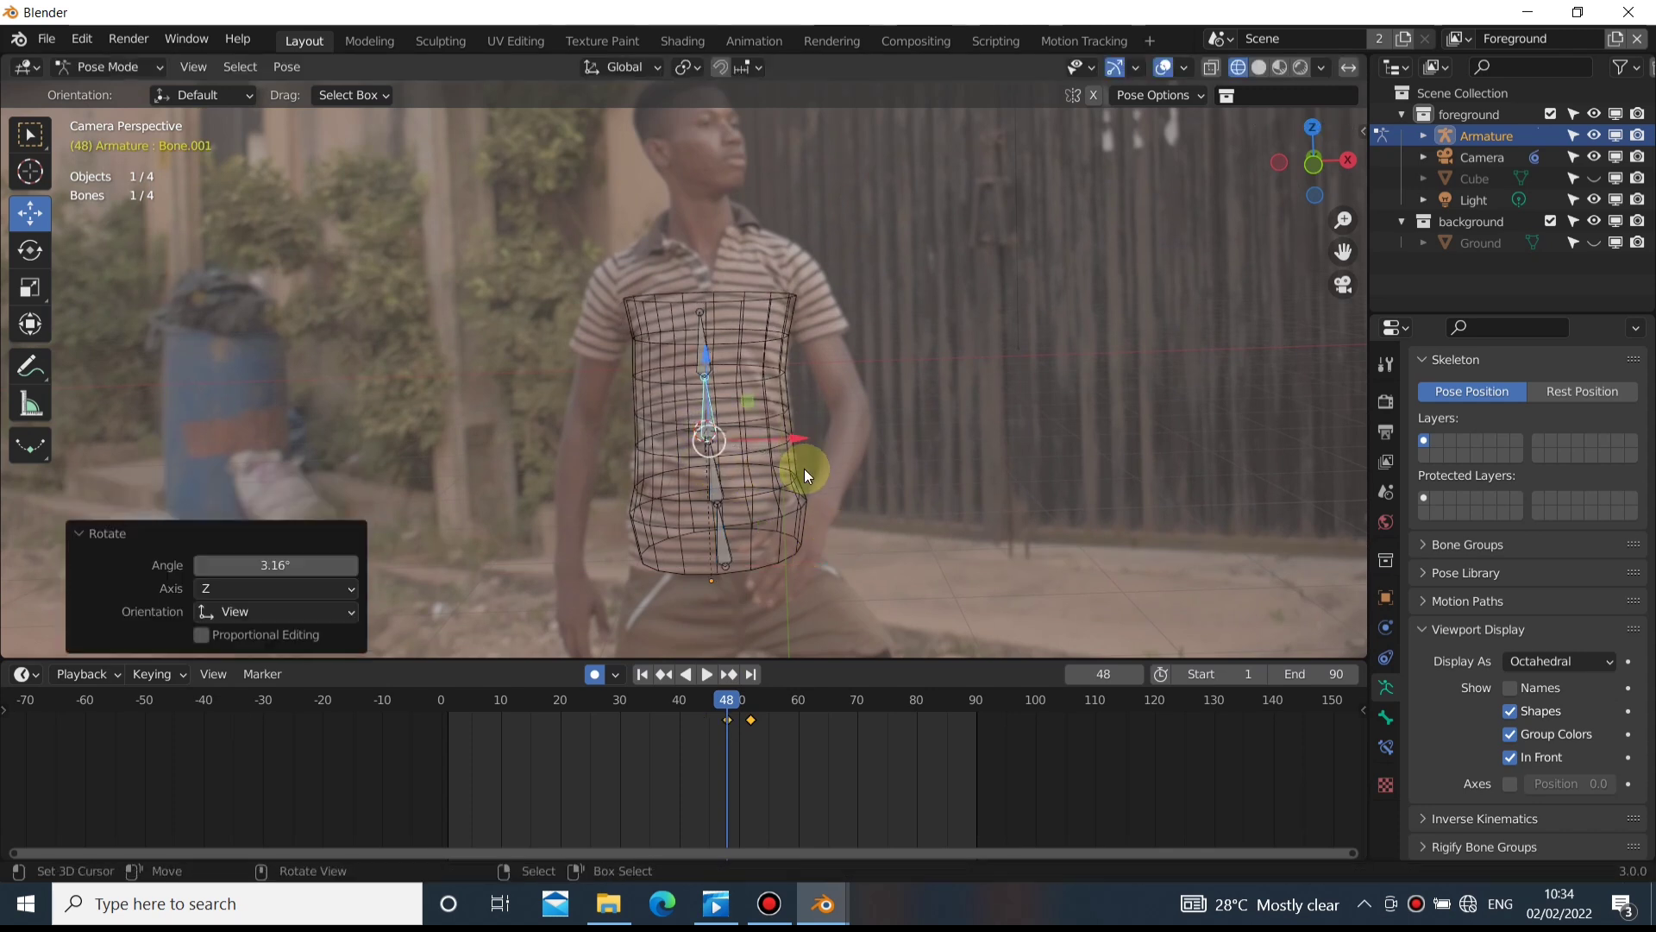
Return to frame 44 and move all bones 0.083524 m along Z and -0.000195 m along X
drag(724, 717, 705, 778)
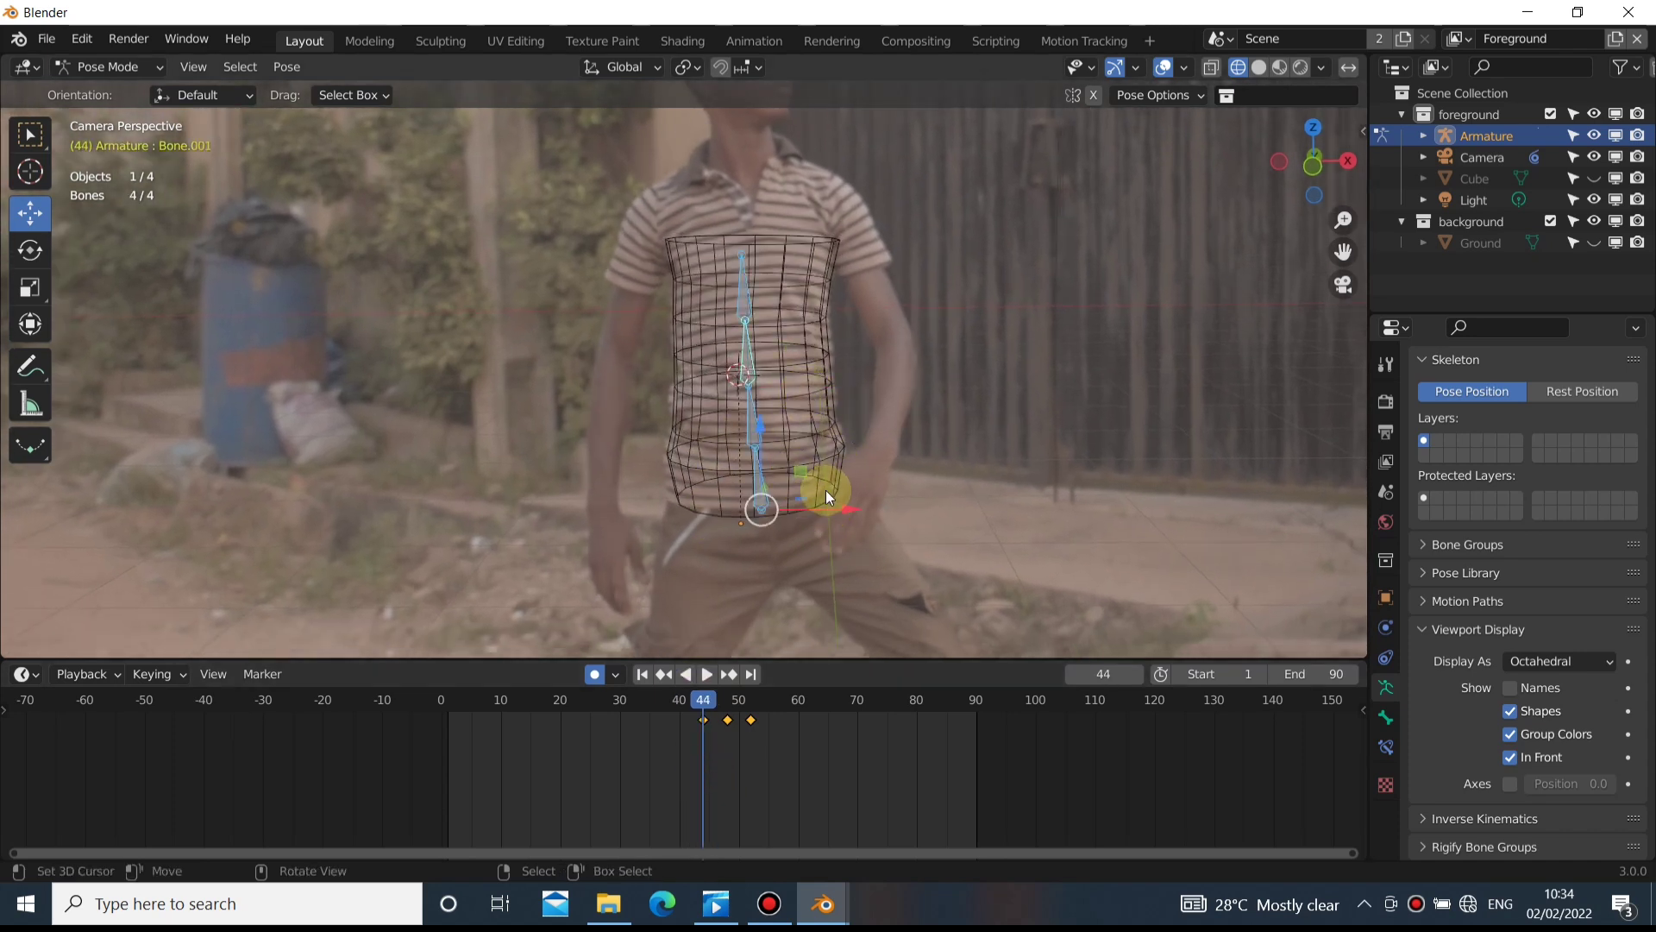
drag(753, 415, 758, 425)
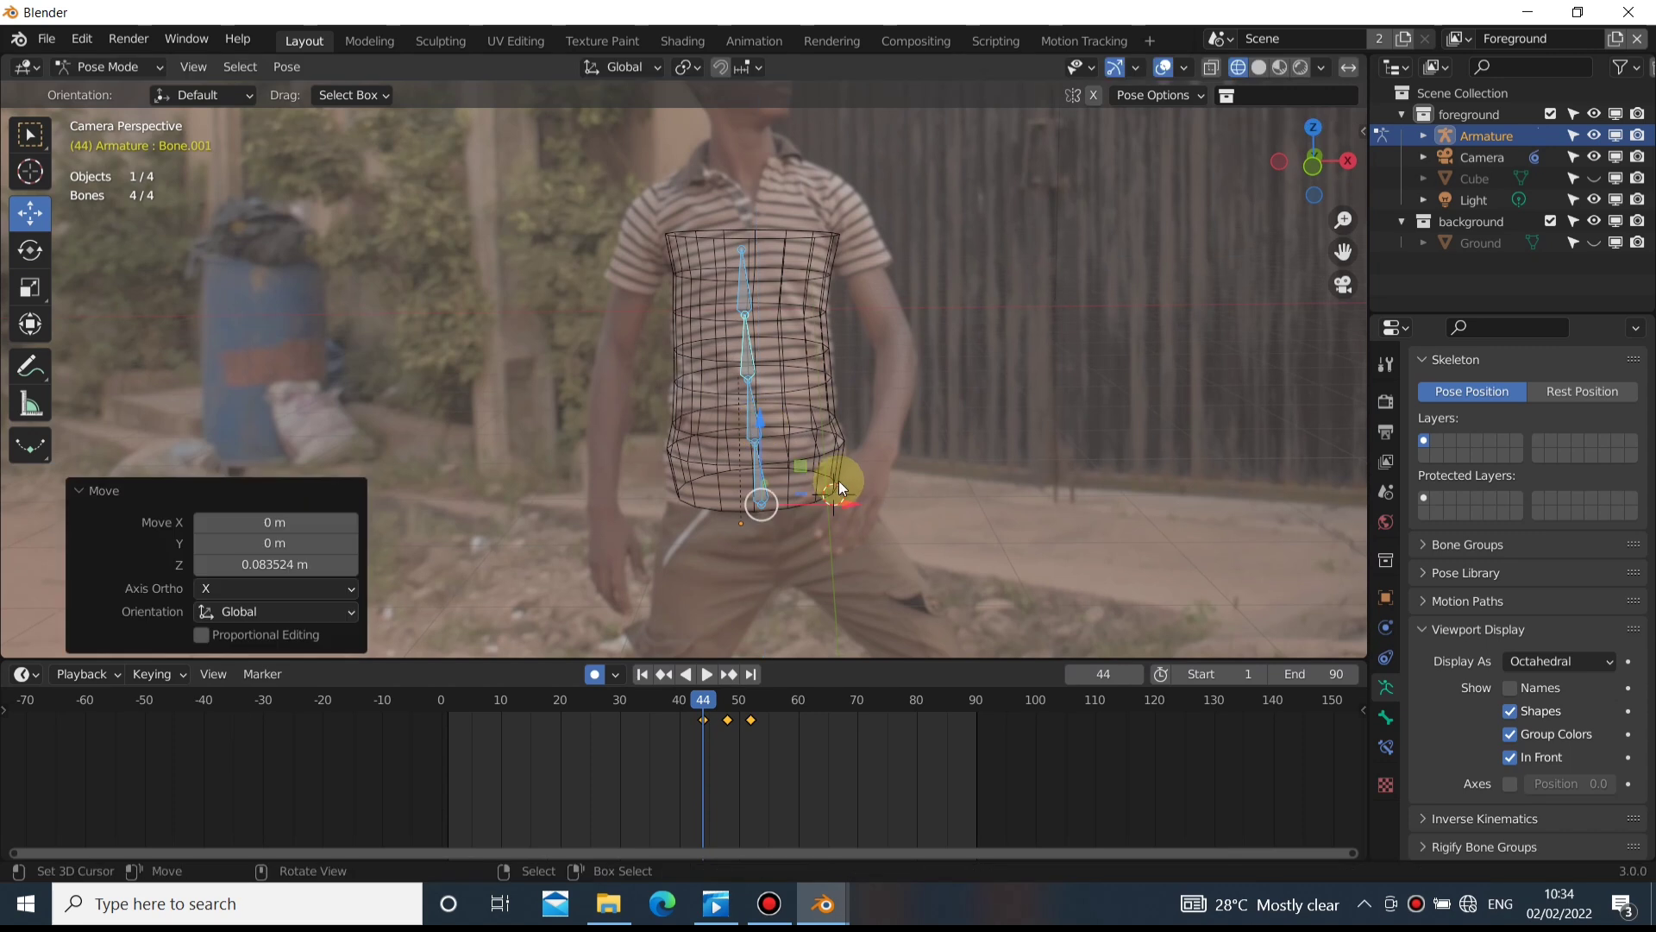
mouse_move(838, 480)
mouse_down()
mouse_move(838, 502)
mouse_move(832, 470)
mouse_up()
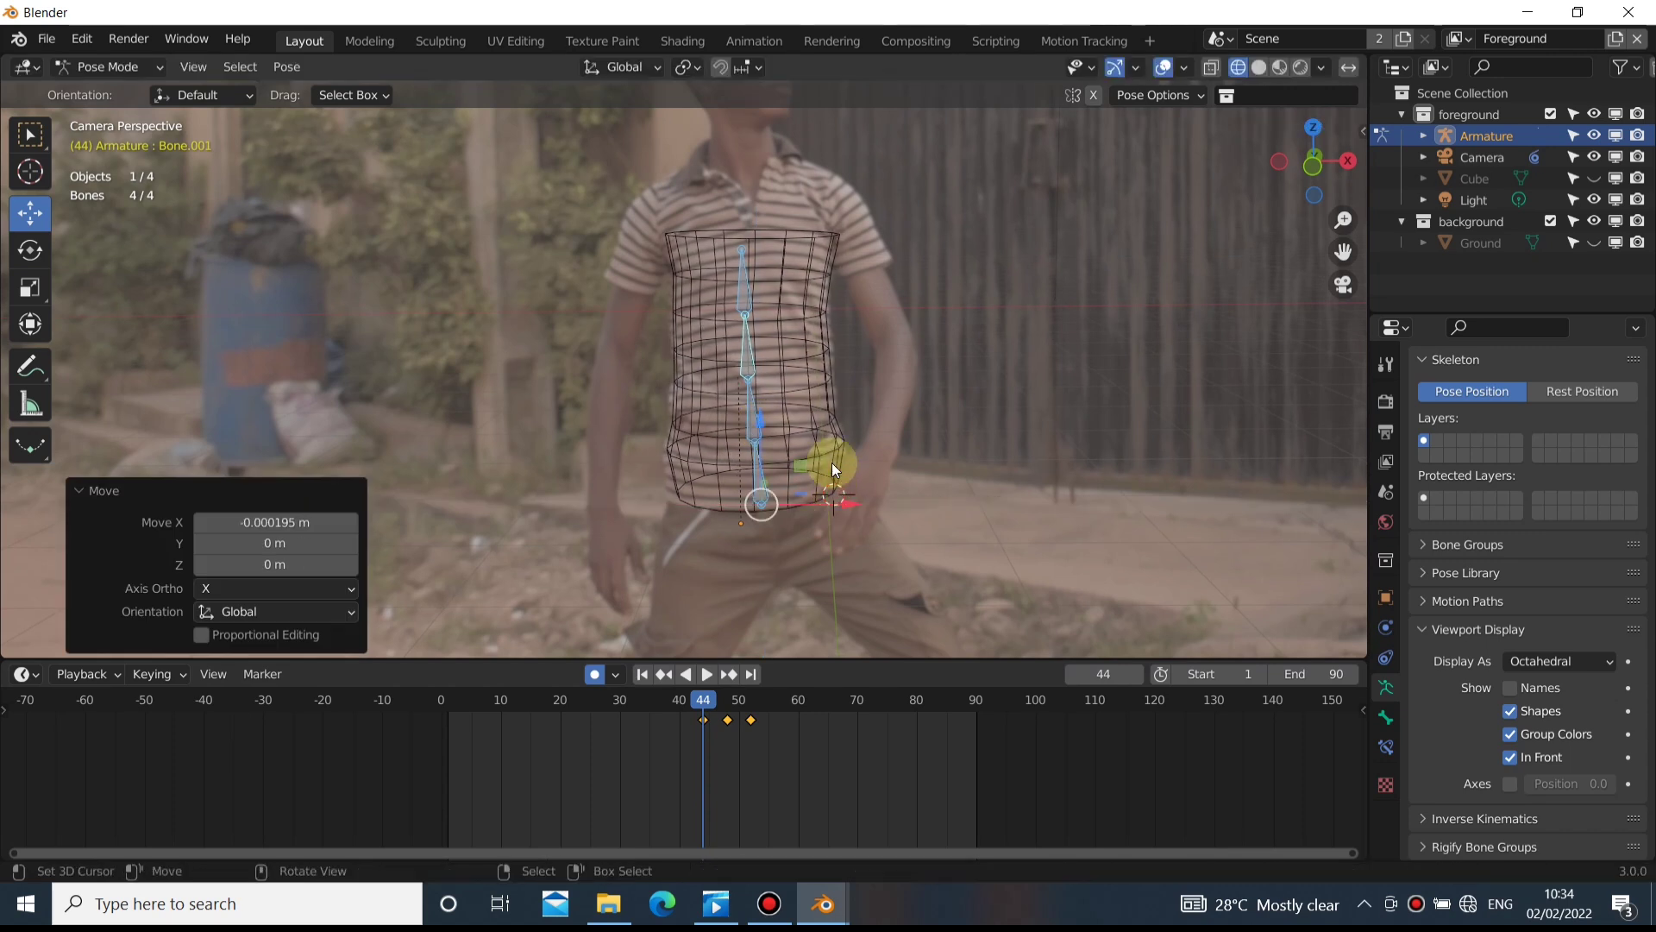
At frame 51, rotate Bone.001 by 3.26° to match the actor's upper body, and play back the animation
mouse_move(731, 737)
mouse_down()
mouse_move(709, 736)
mouse_move(742, 747)
mouse_move(707, 742)
mouse_move(745, 752)
mouse_up()
click(717, 590)
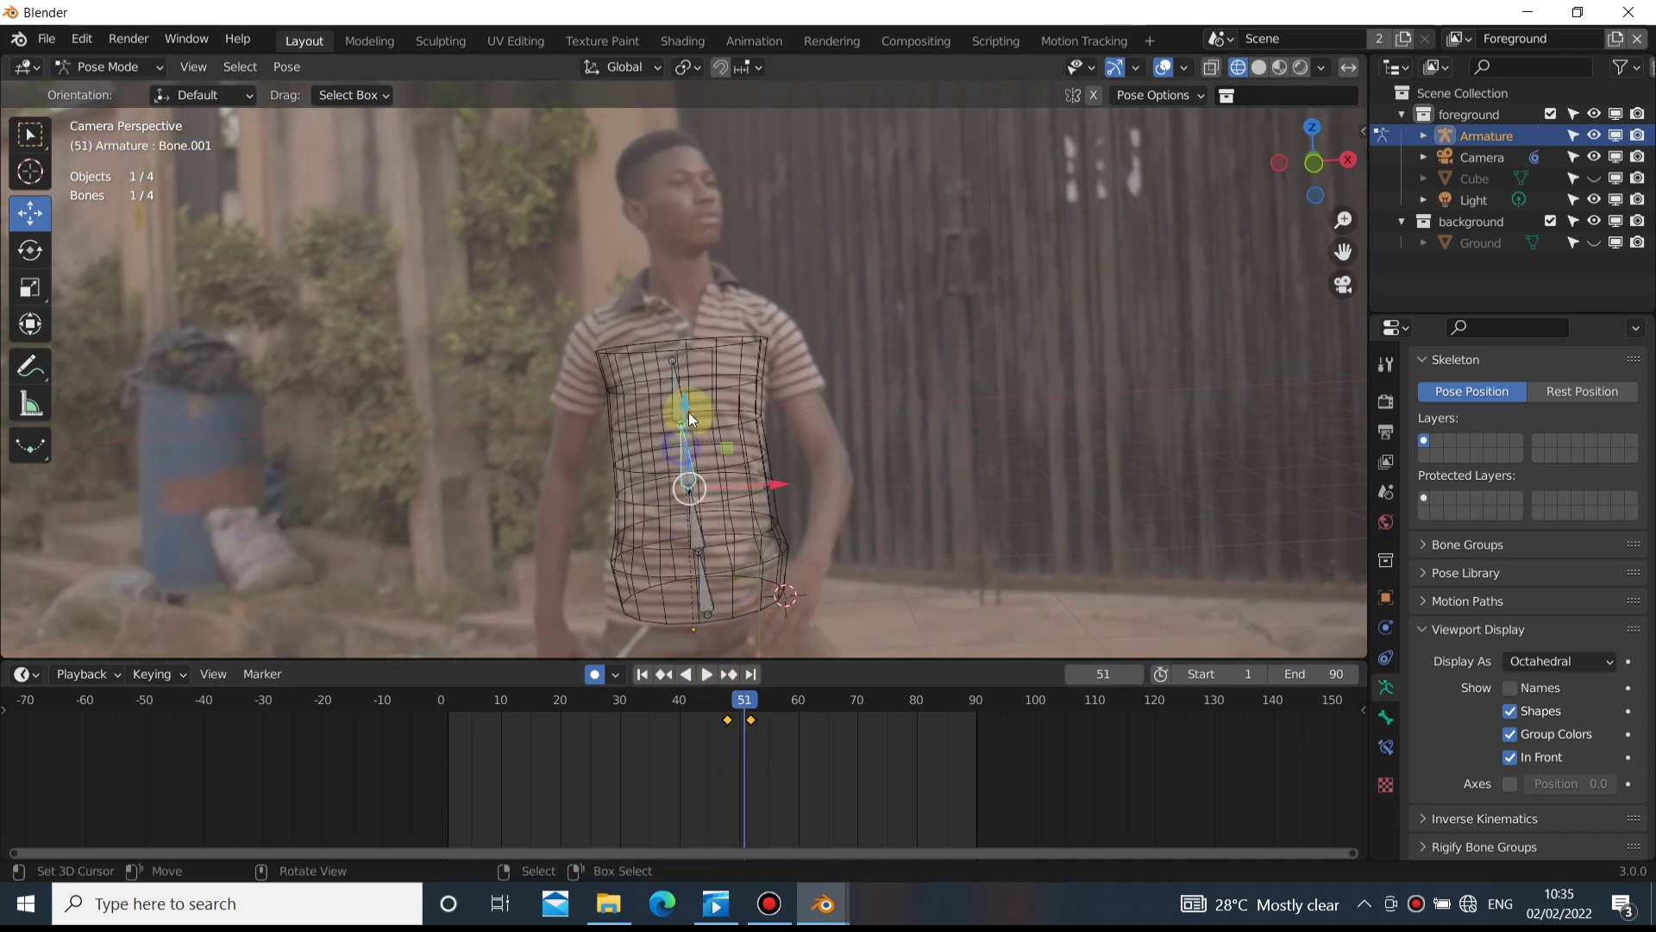
key(r)
click(820, 526)
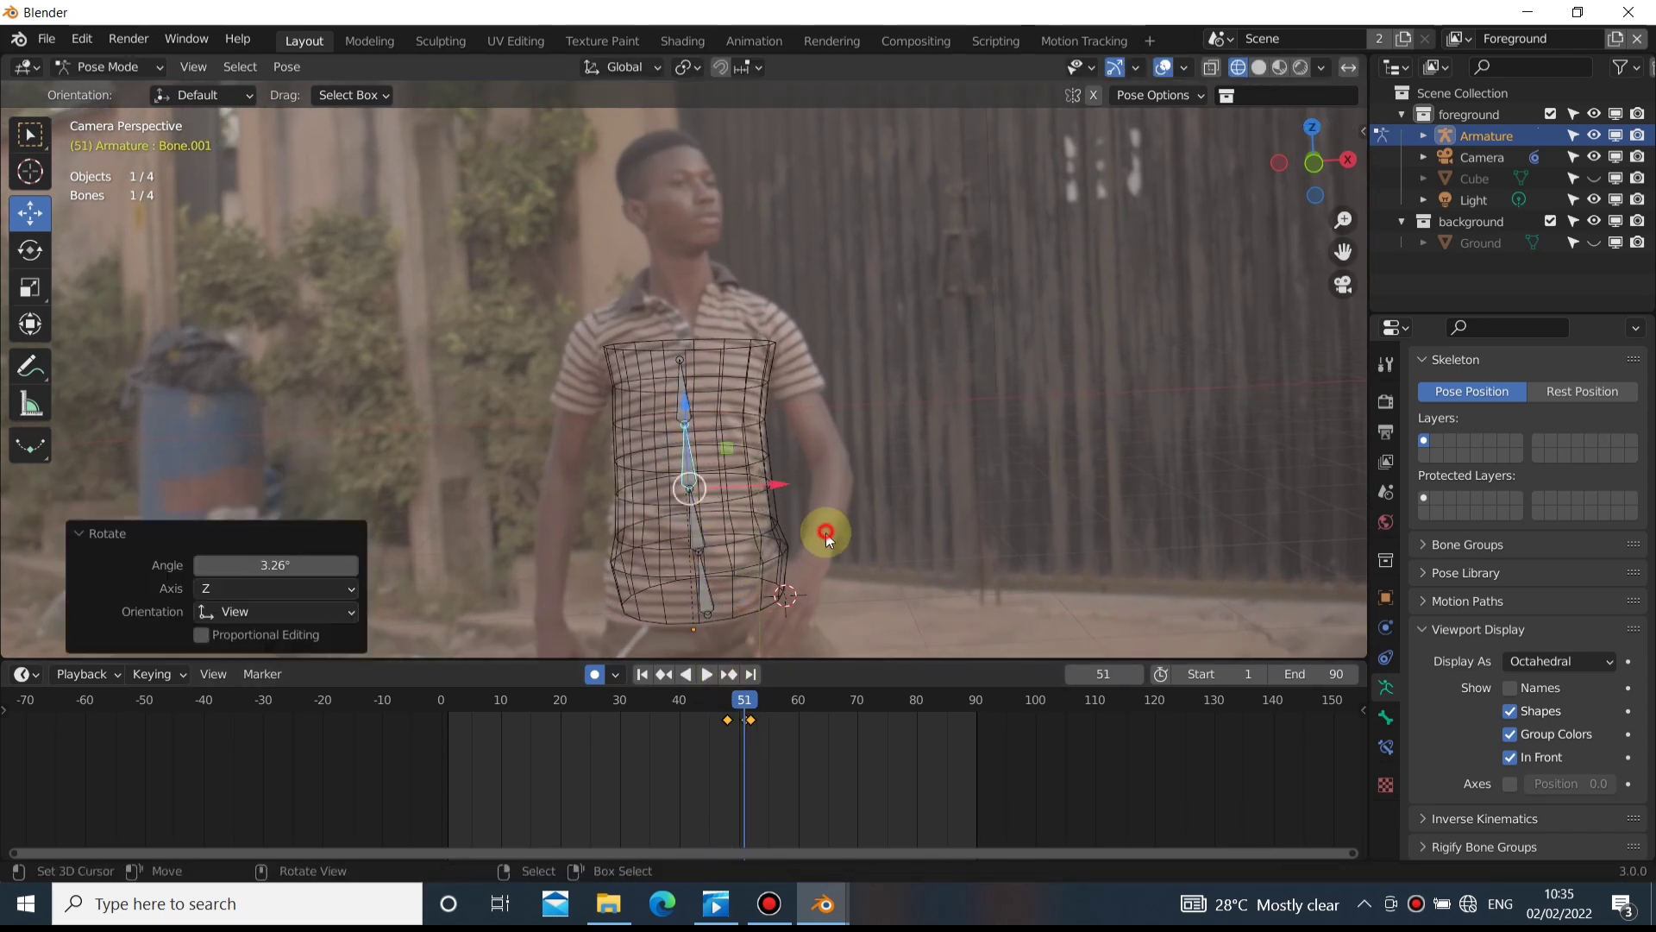
key(space)
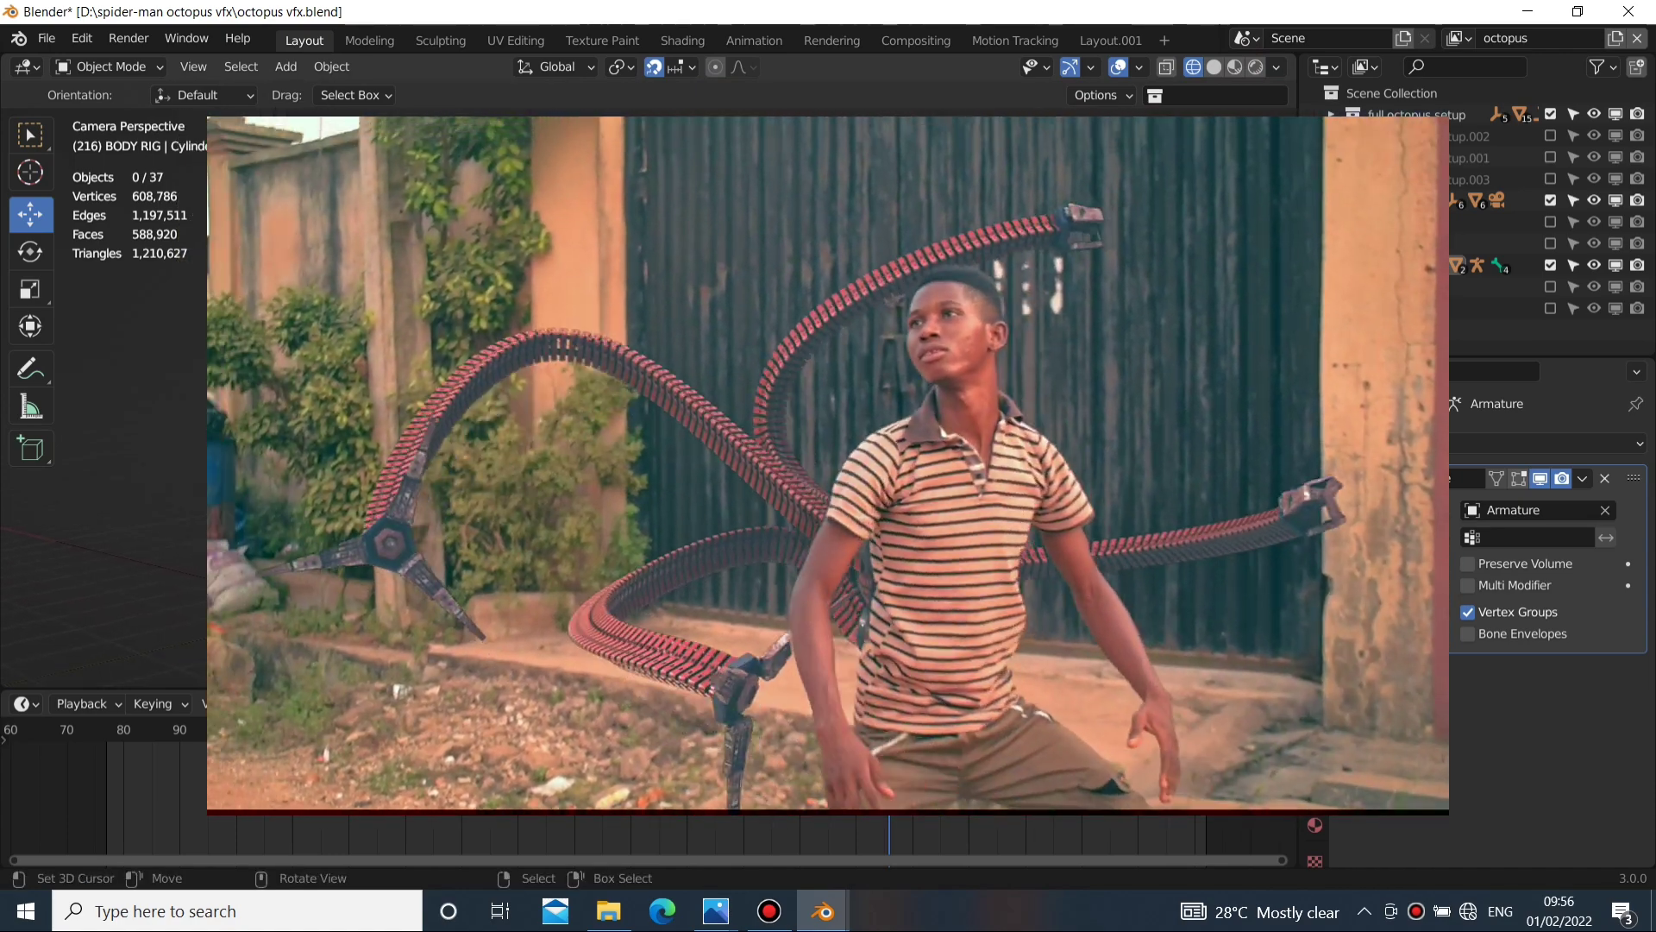
Display the tracked shot with the octopus arm at frame 216 in Material Preview shading
middle_drag(828, 466, 863, 466)
key(Escape)
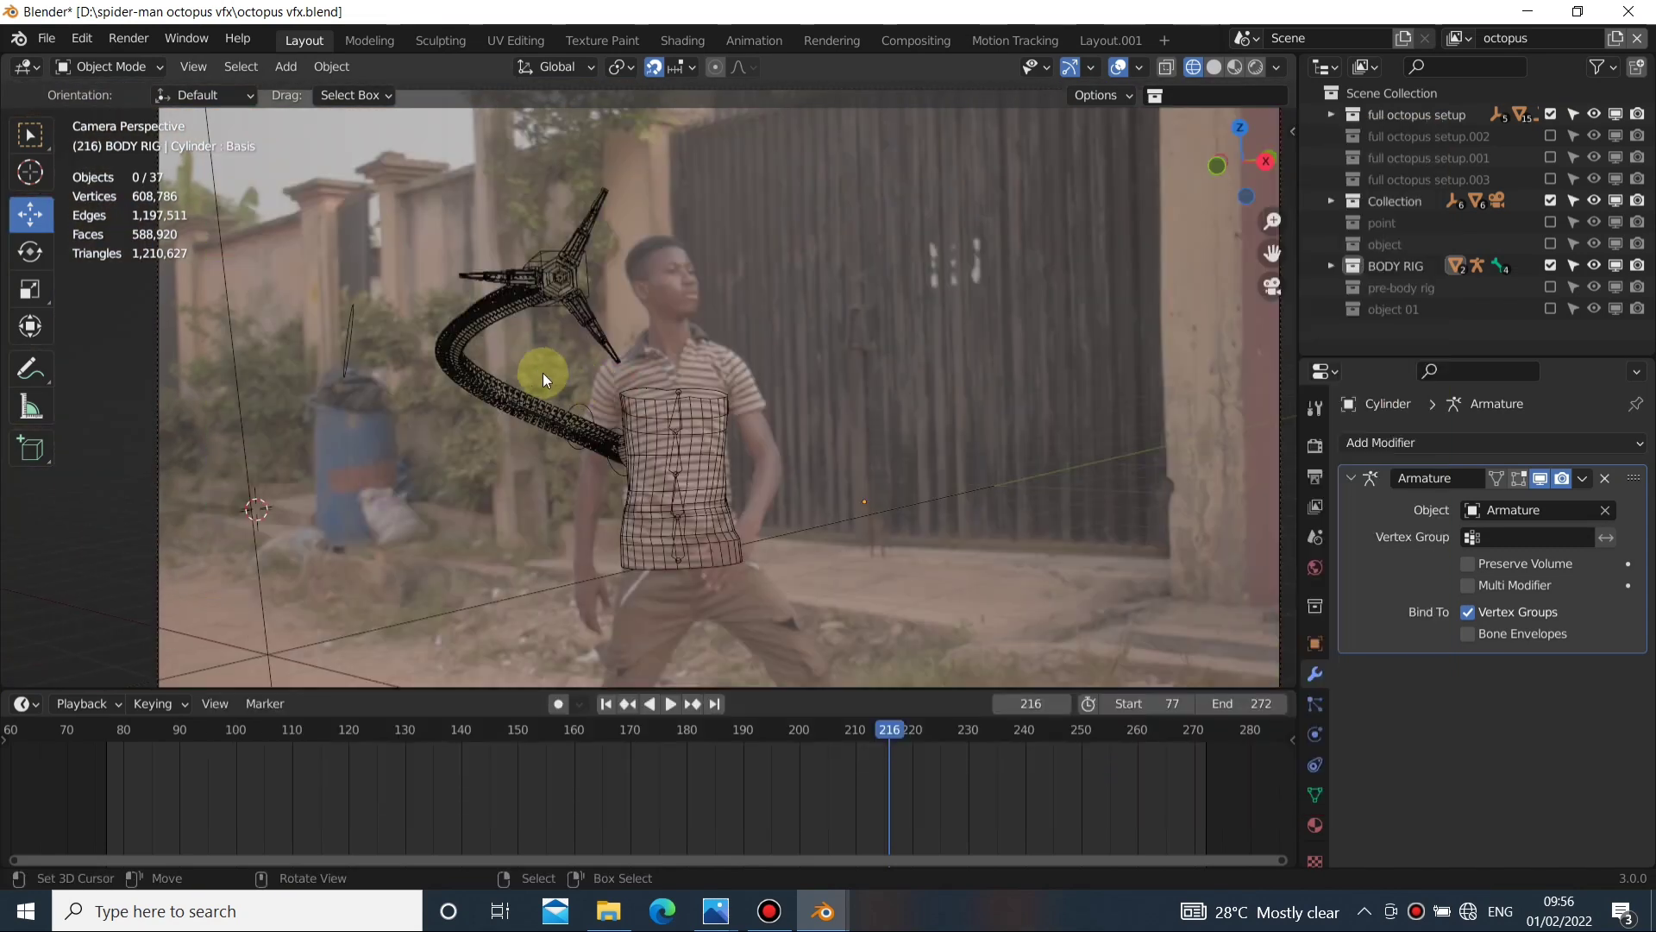
scroll(778, 354, up, 3)
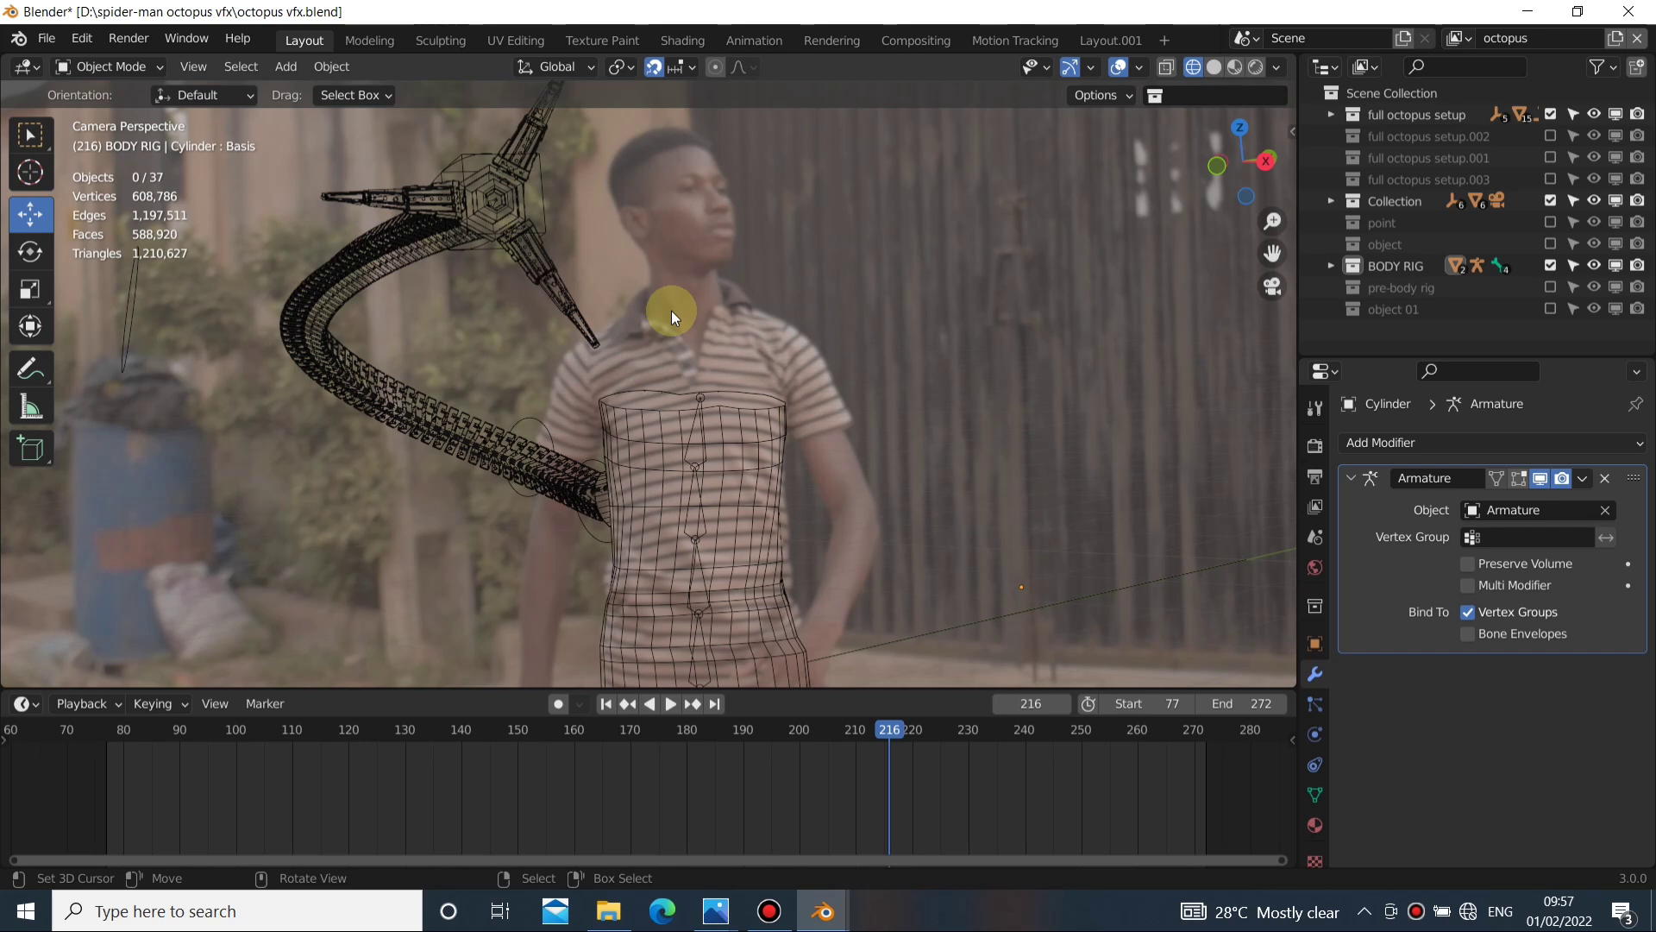
scroll(671, 310, down, 2)
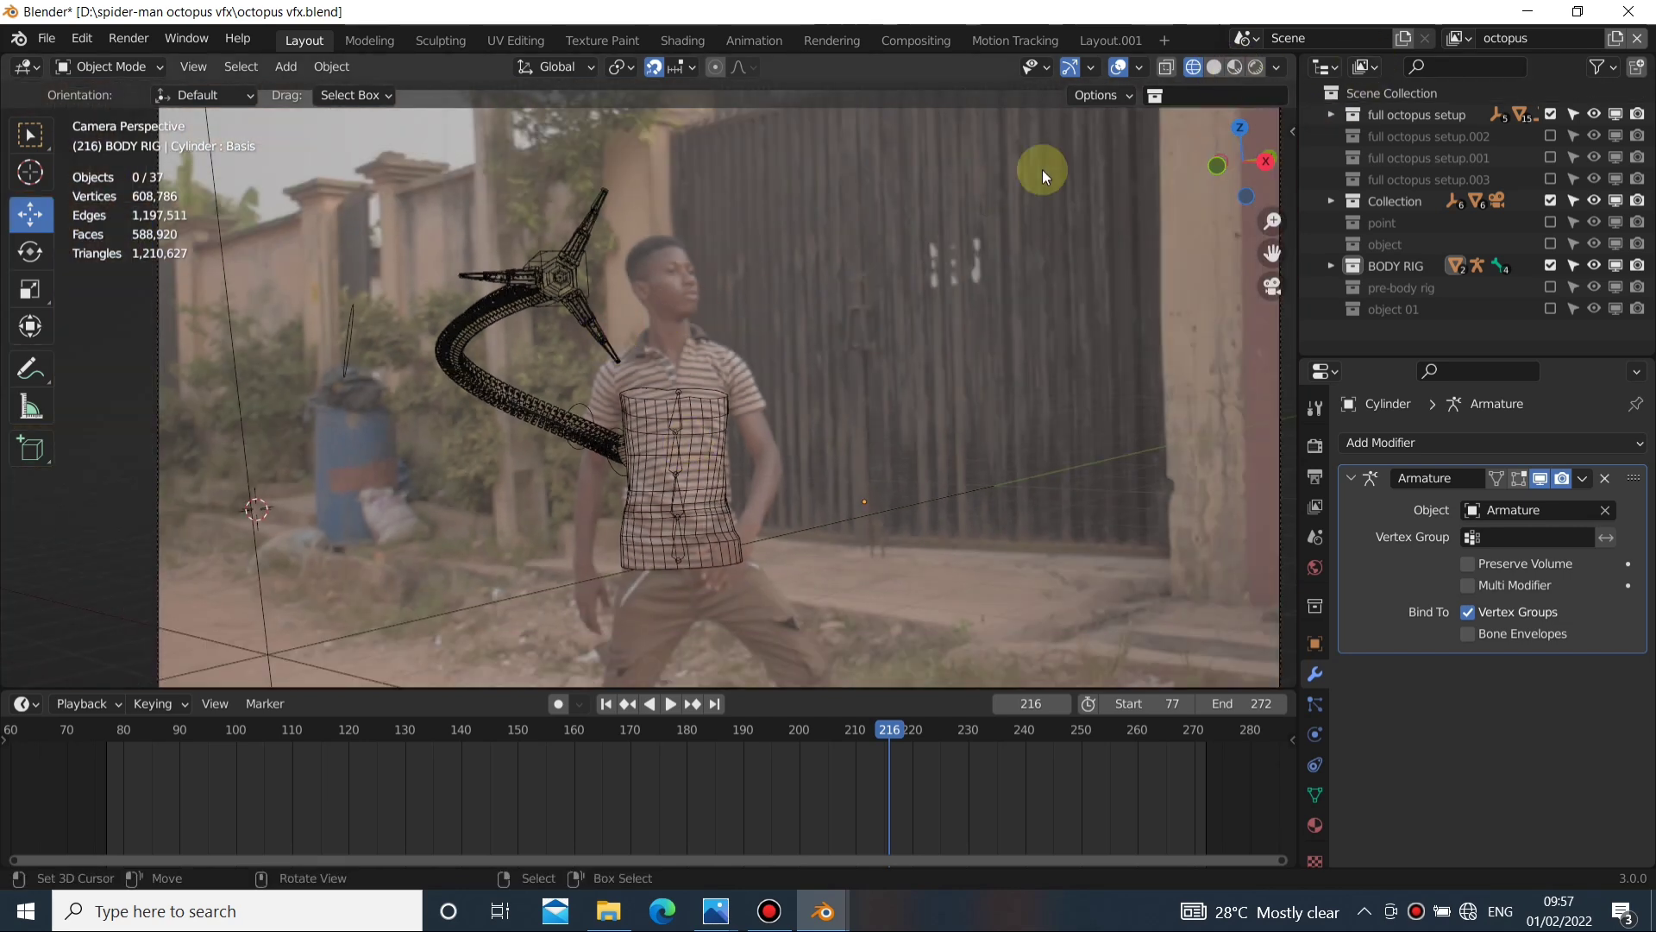
click(1235, 67)
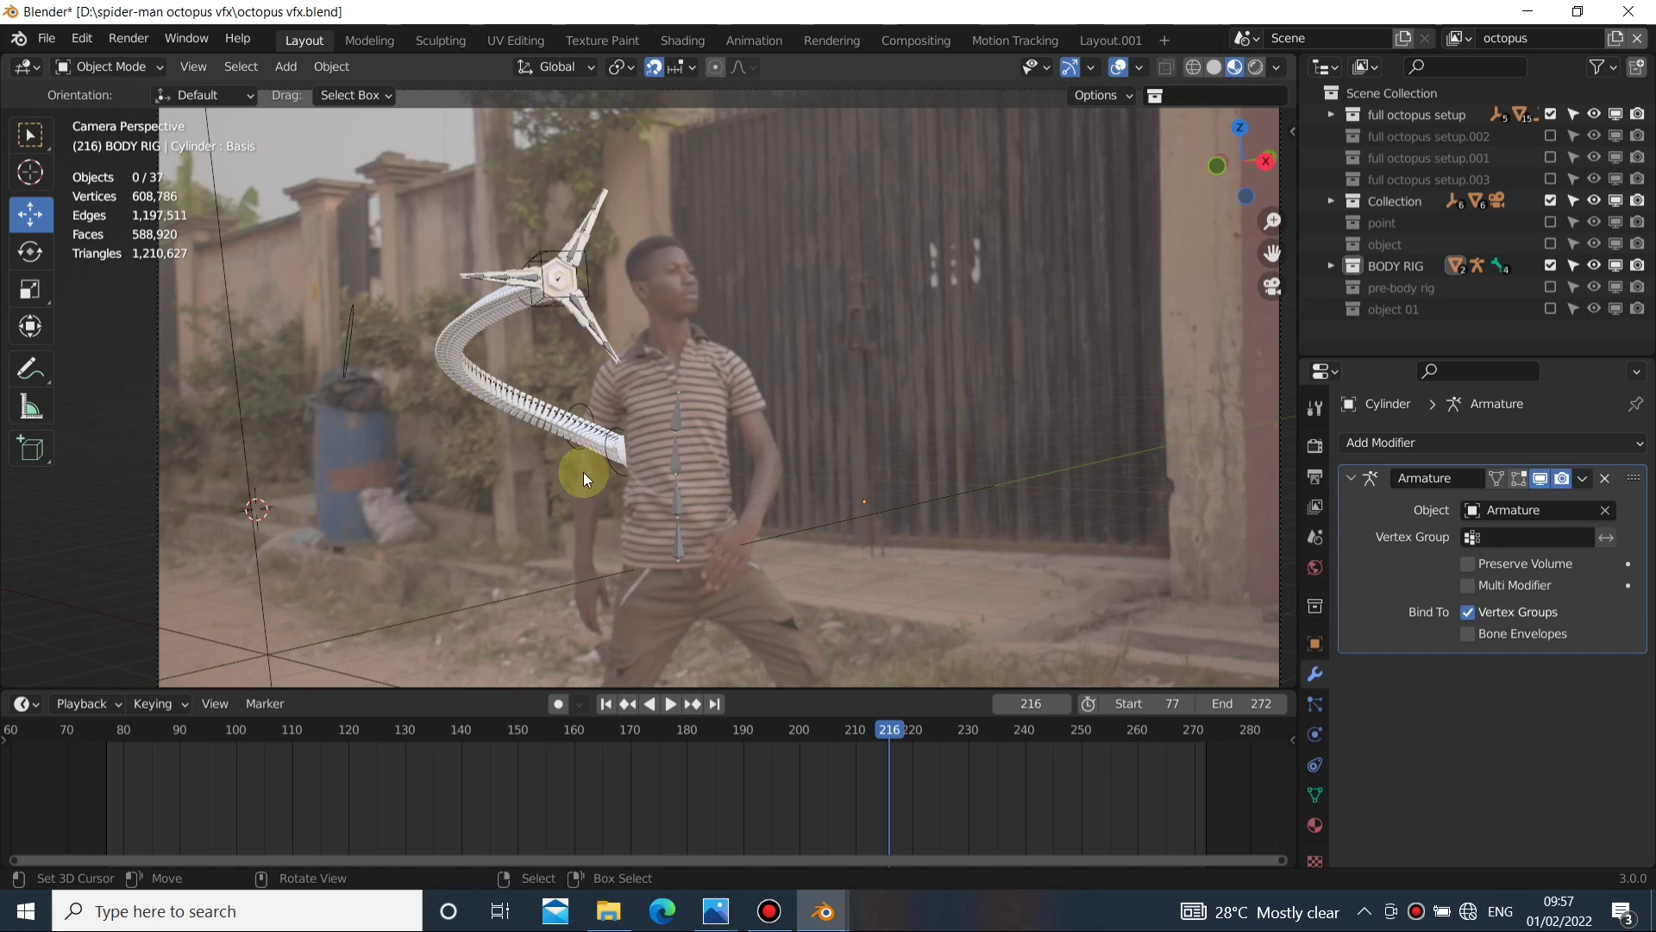
click(635, 429)
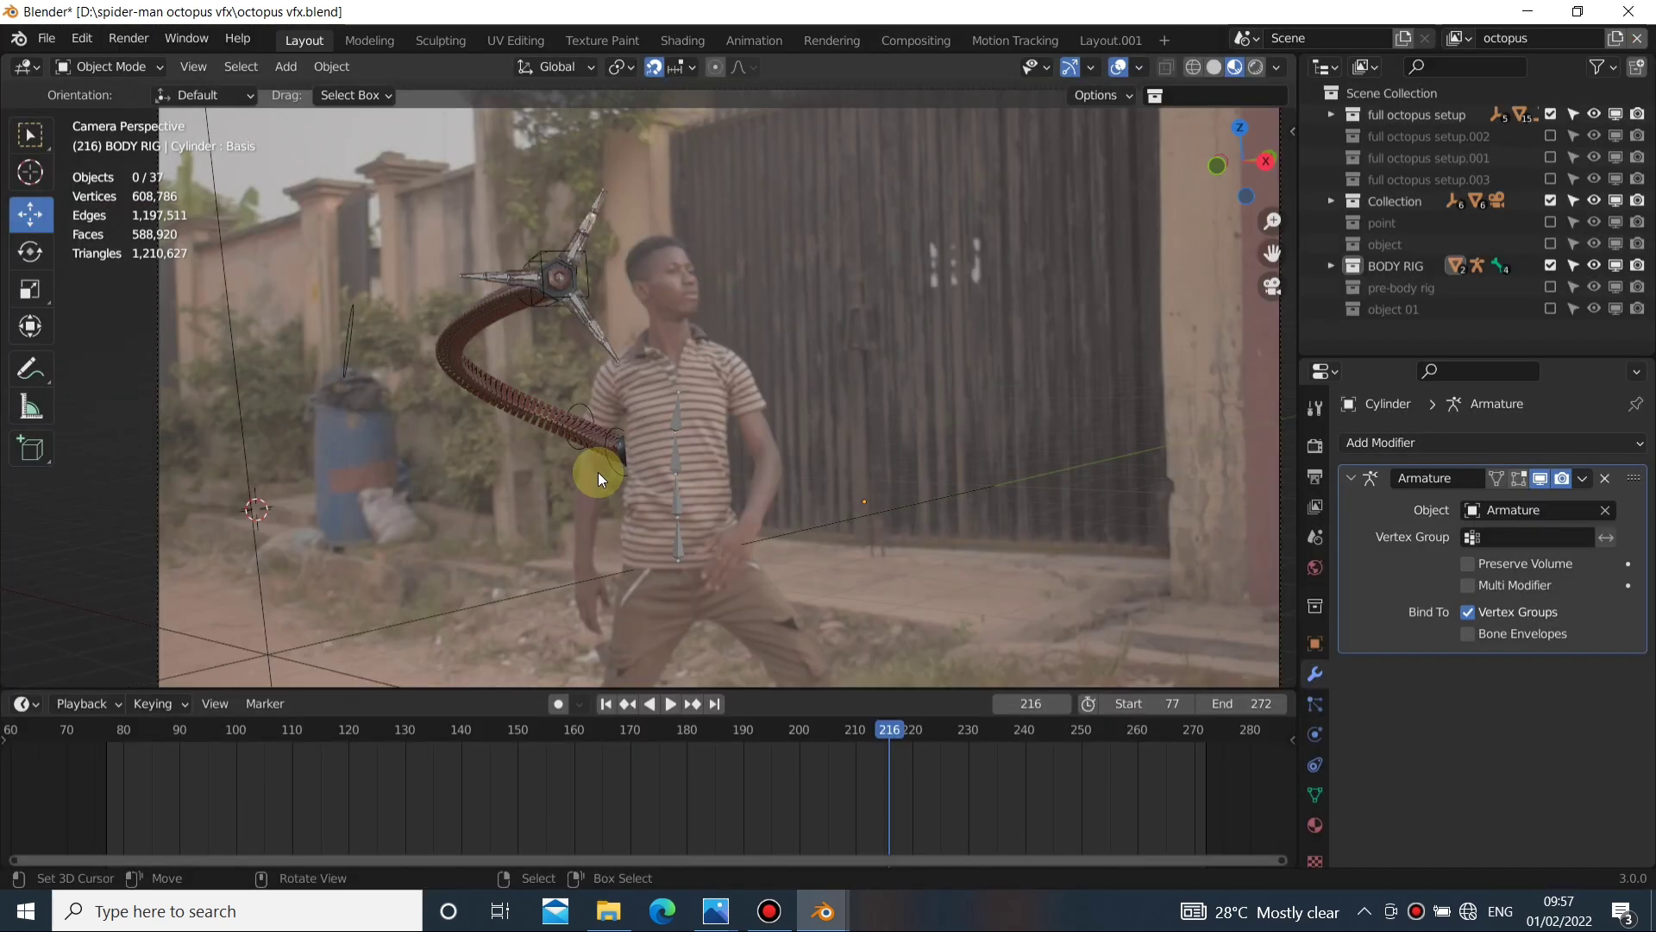
Examine the textured octopus arm up close, from its base at the torso along the segments to the claw's hub and joints
scroll(592, 470, up, 6)
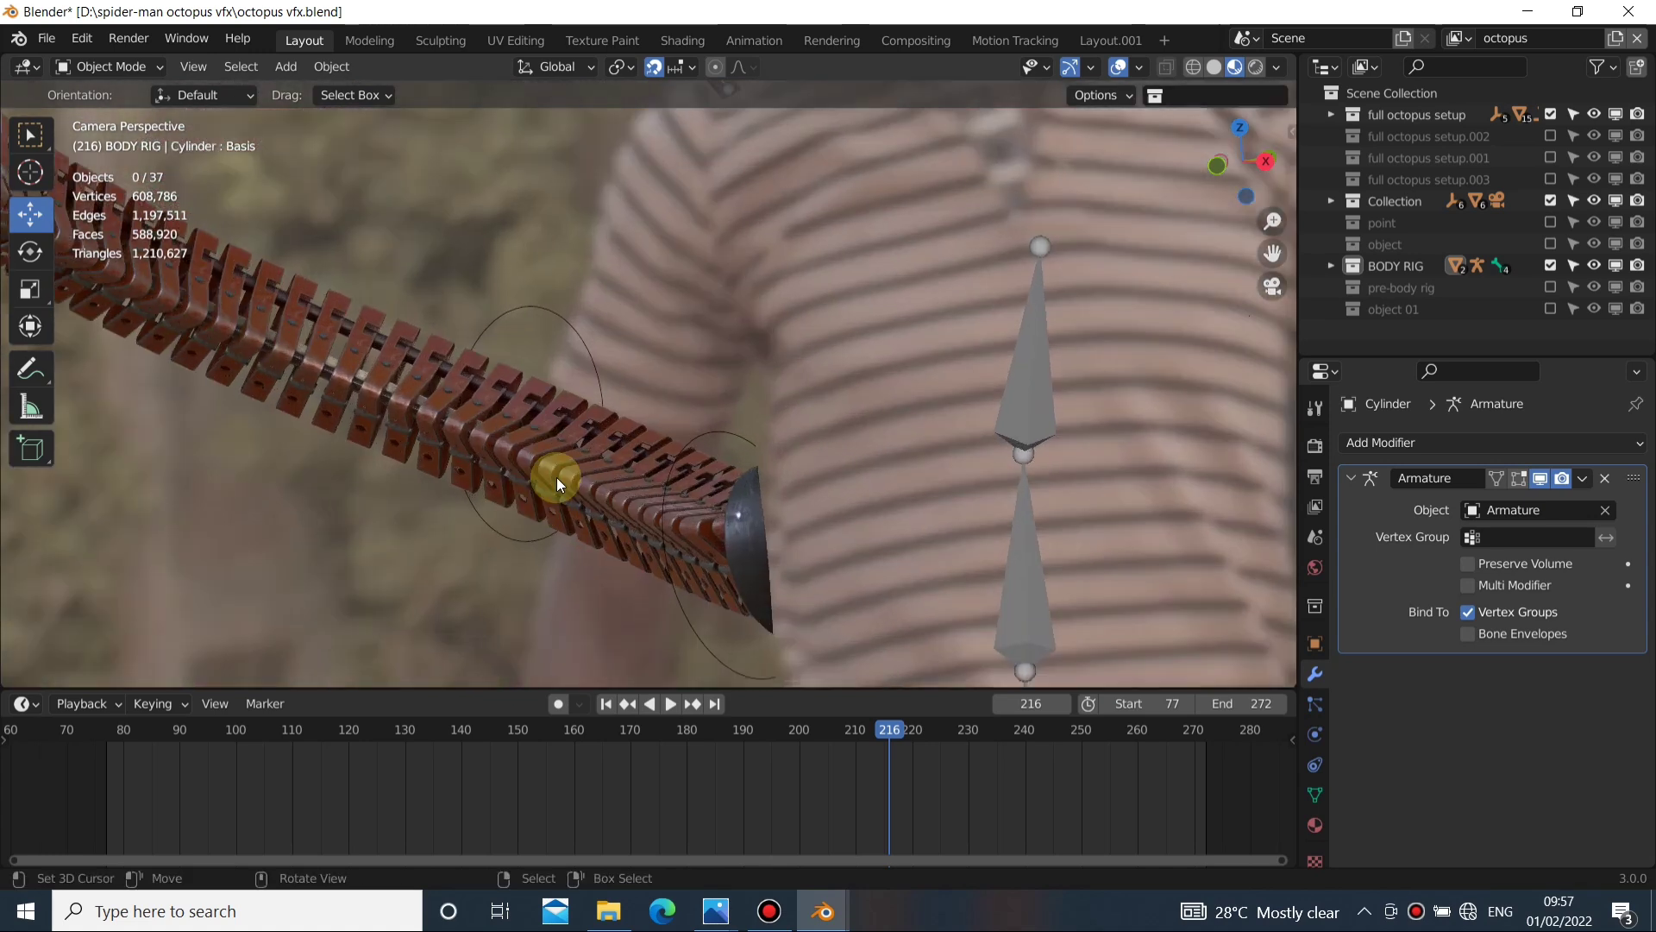
scroll(557, 478, up, 1)
shift+middle_drag(557, 478, 732, 396)
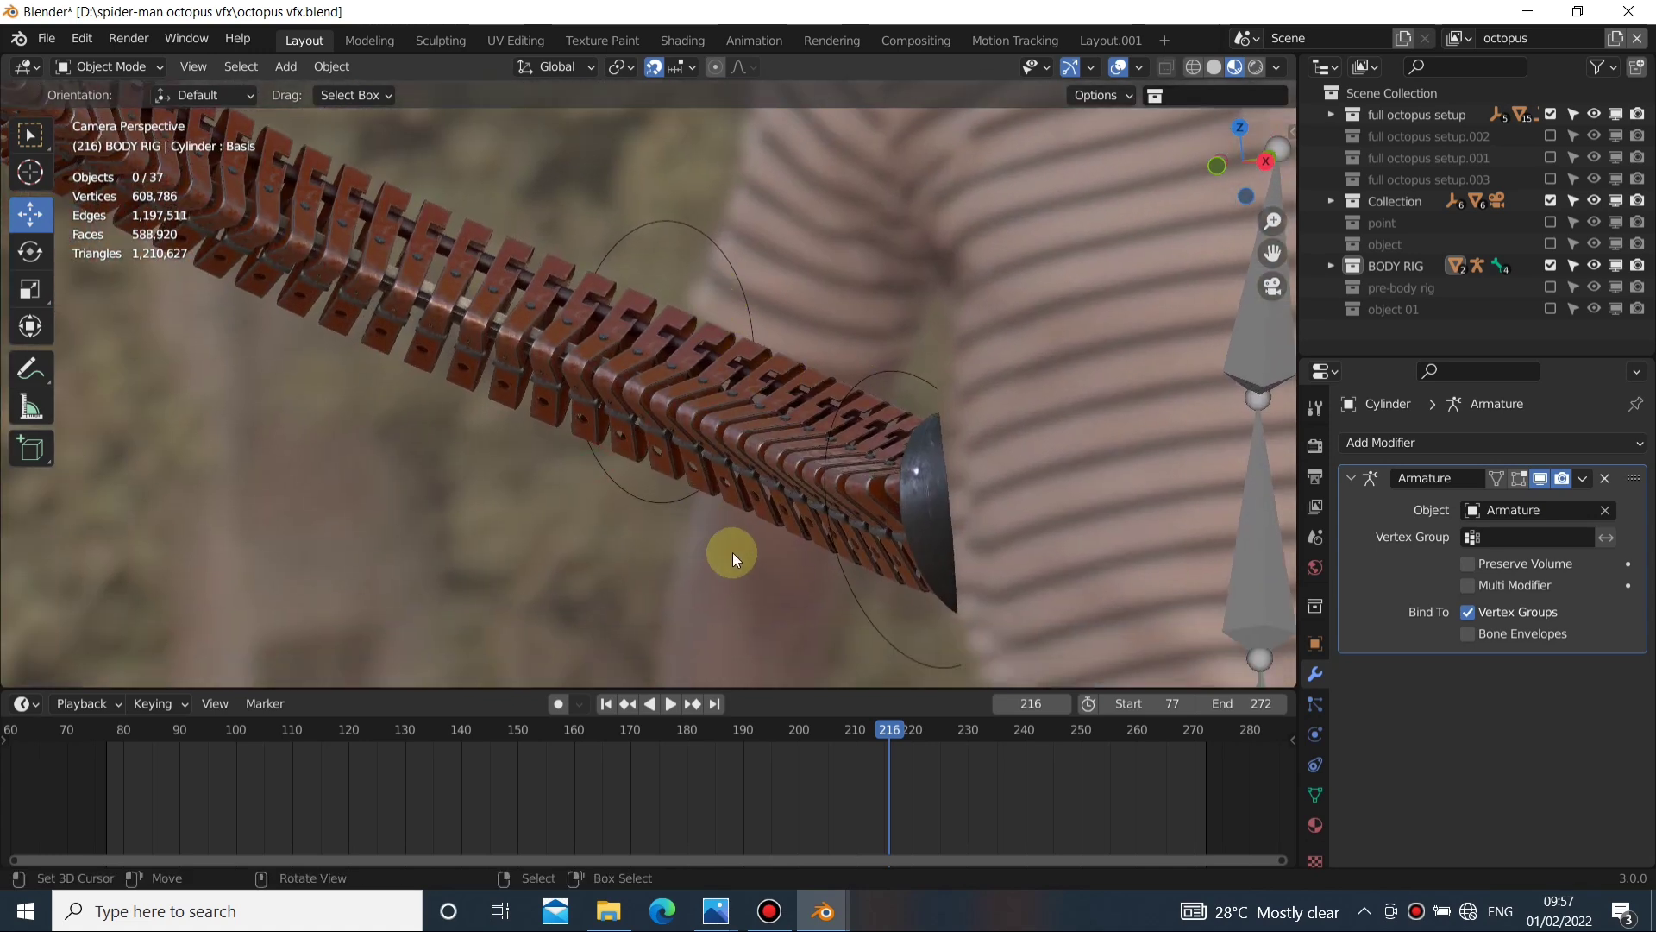
scroll(813, 349, down, 10)
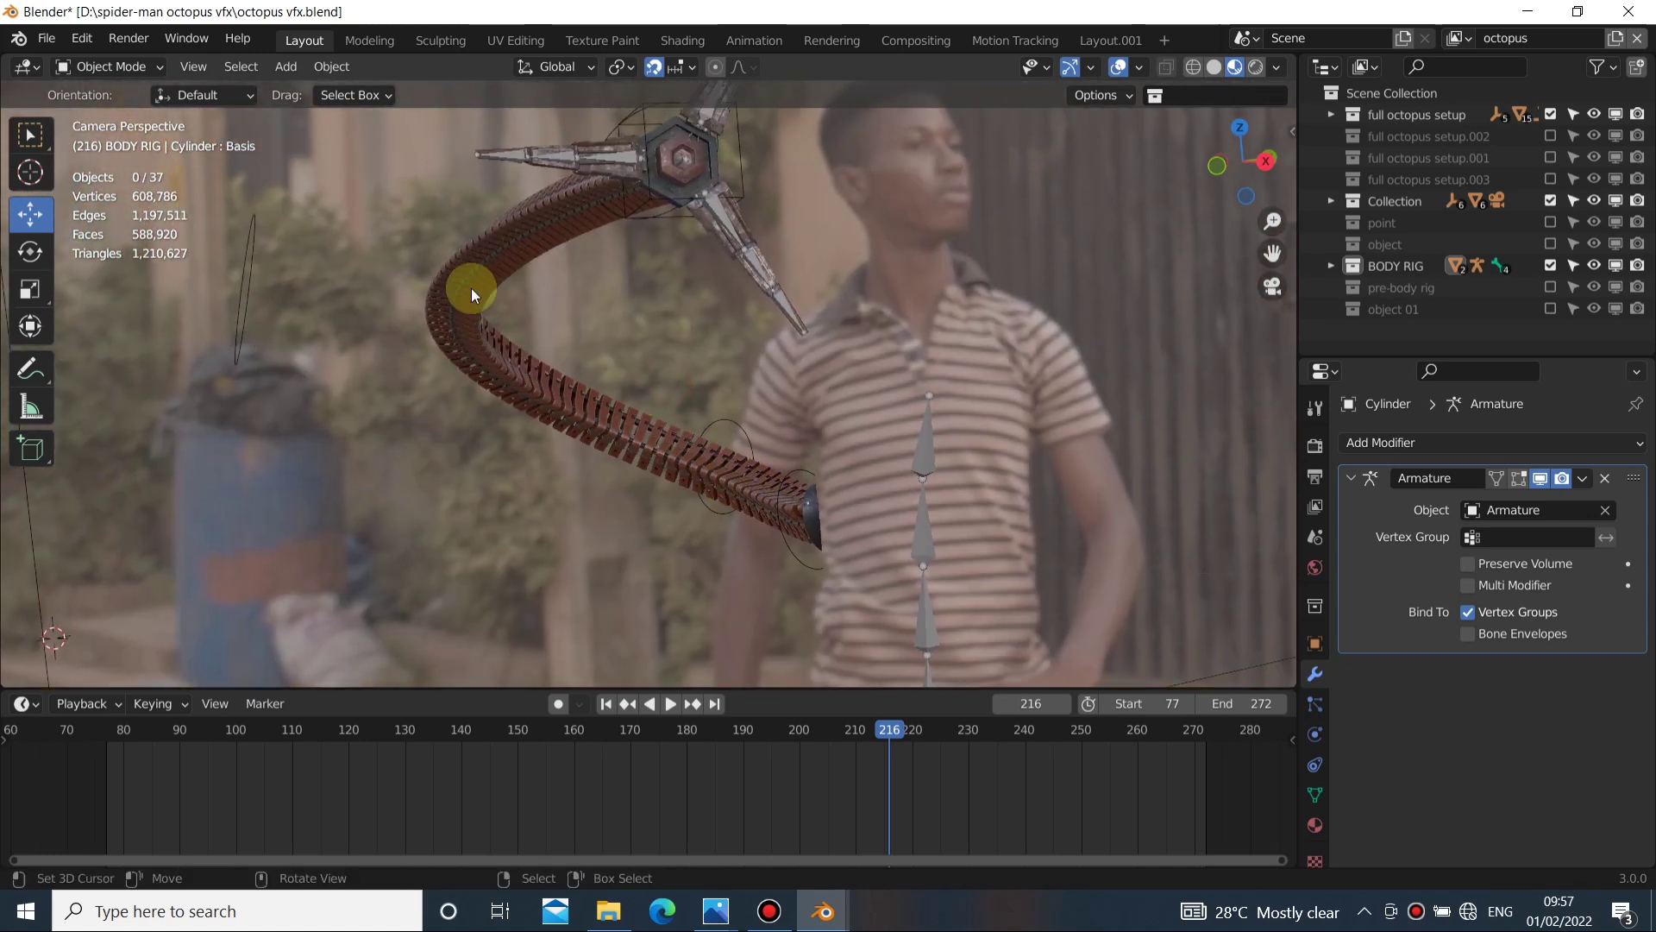
shift+middle_drag(473, 288, 566, 387)
scroll(703, 234, up, 4)
shift+middle_drag(702, 235, 651, 414)
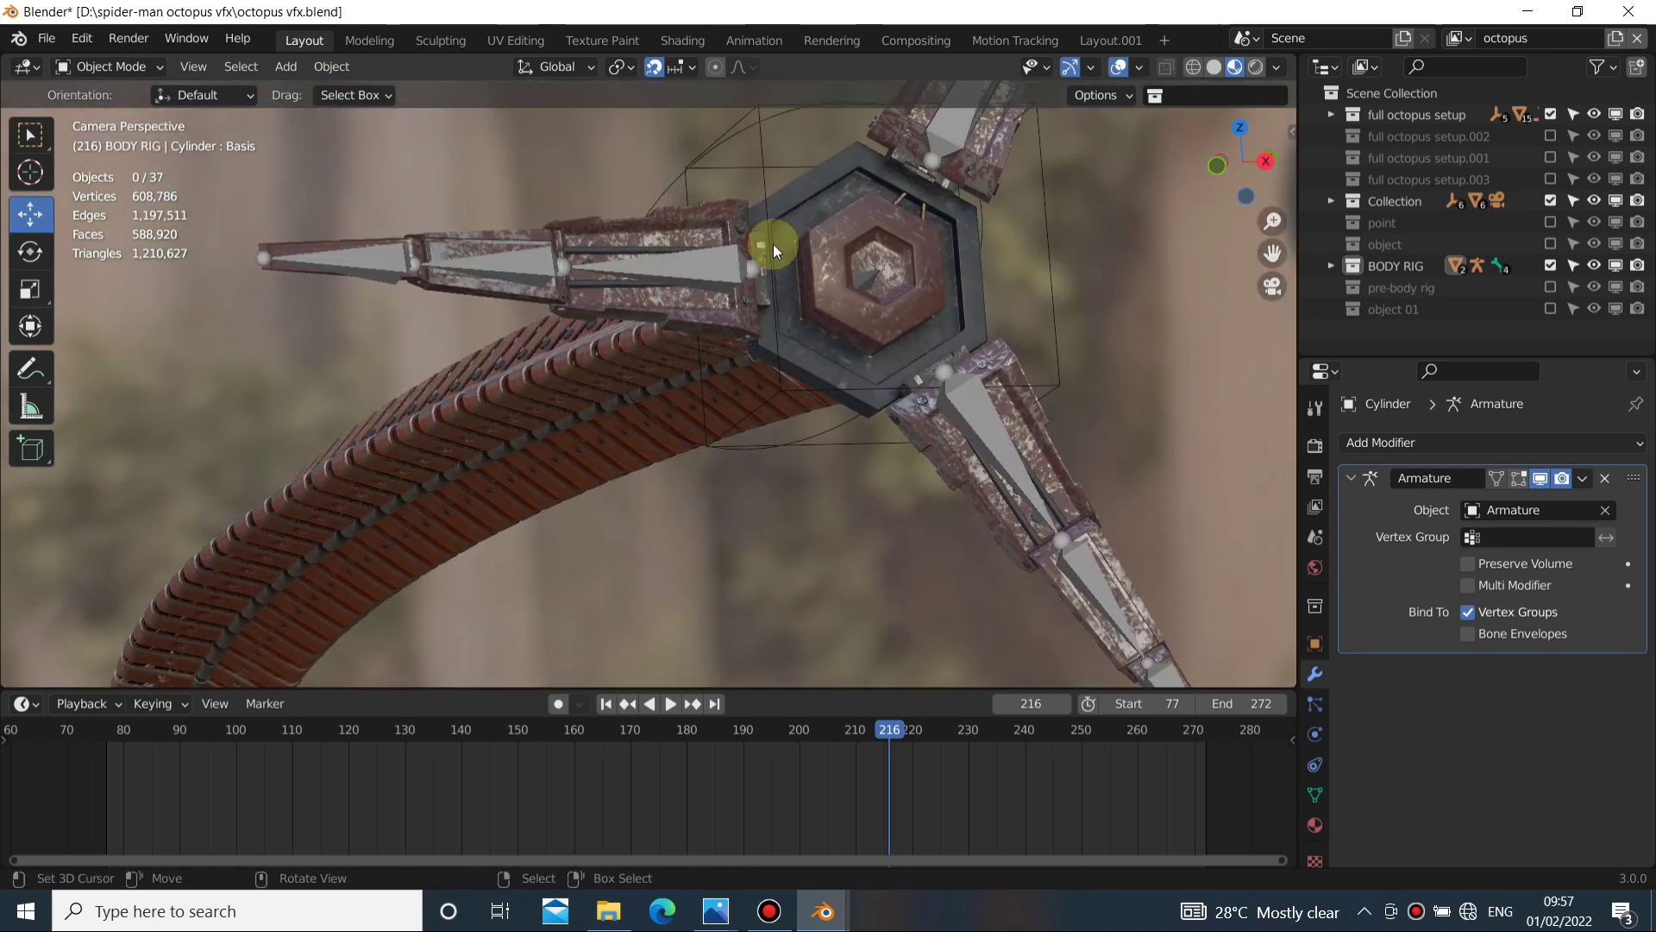
scroll(773, 283, down, 4)
scroll(773, 283, up, 4)
scroll(819, 272, down, 4)
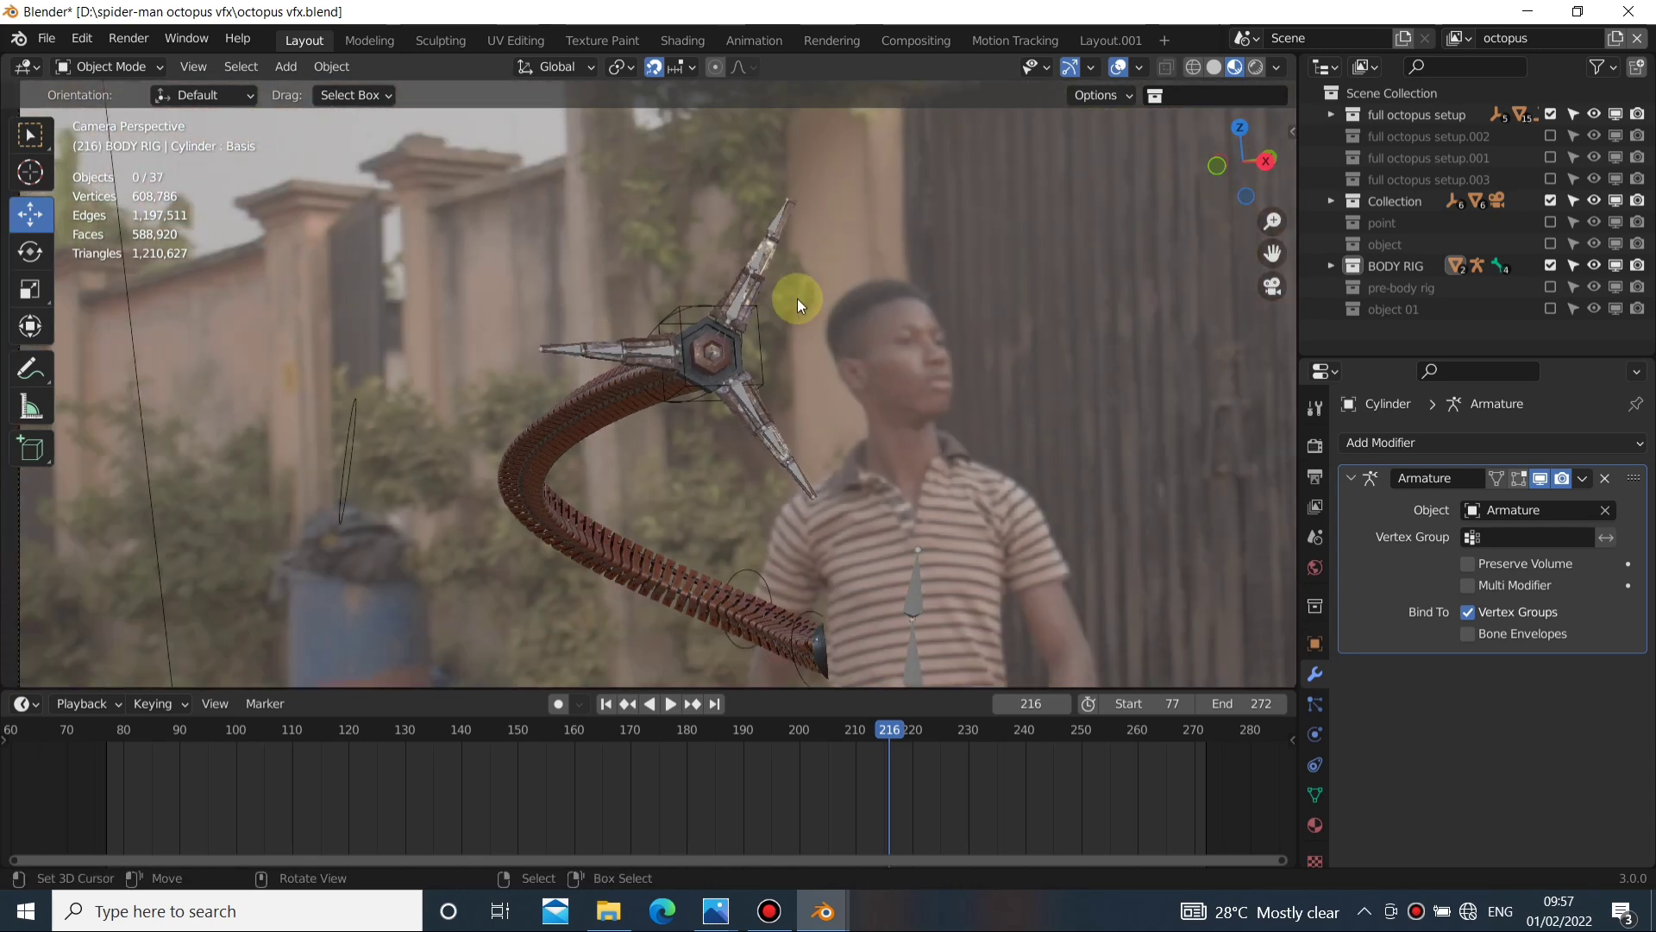
scroll(797, 298, down, 1)
scroll(704, 390, up, 5)
shift+middle_drag(805, 333, 621, 348)
scroll(895, 466, up, 10)
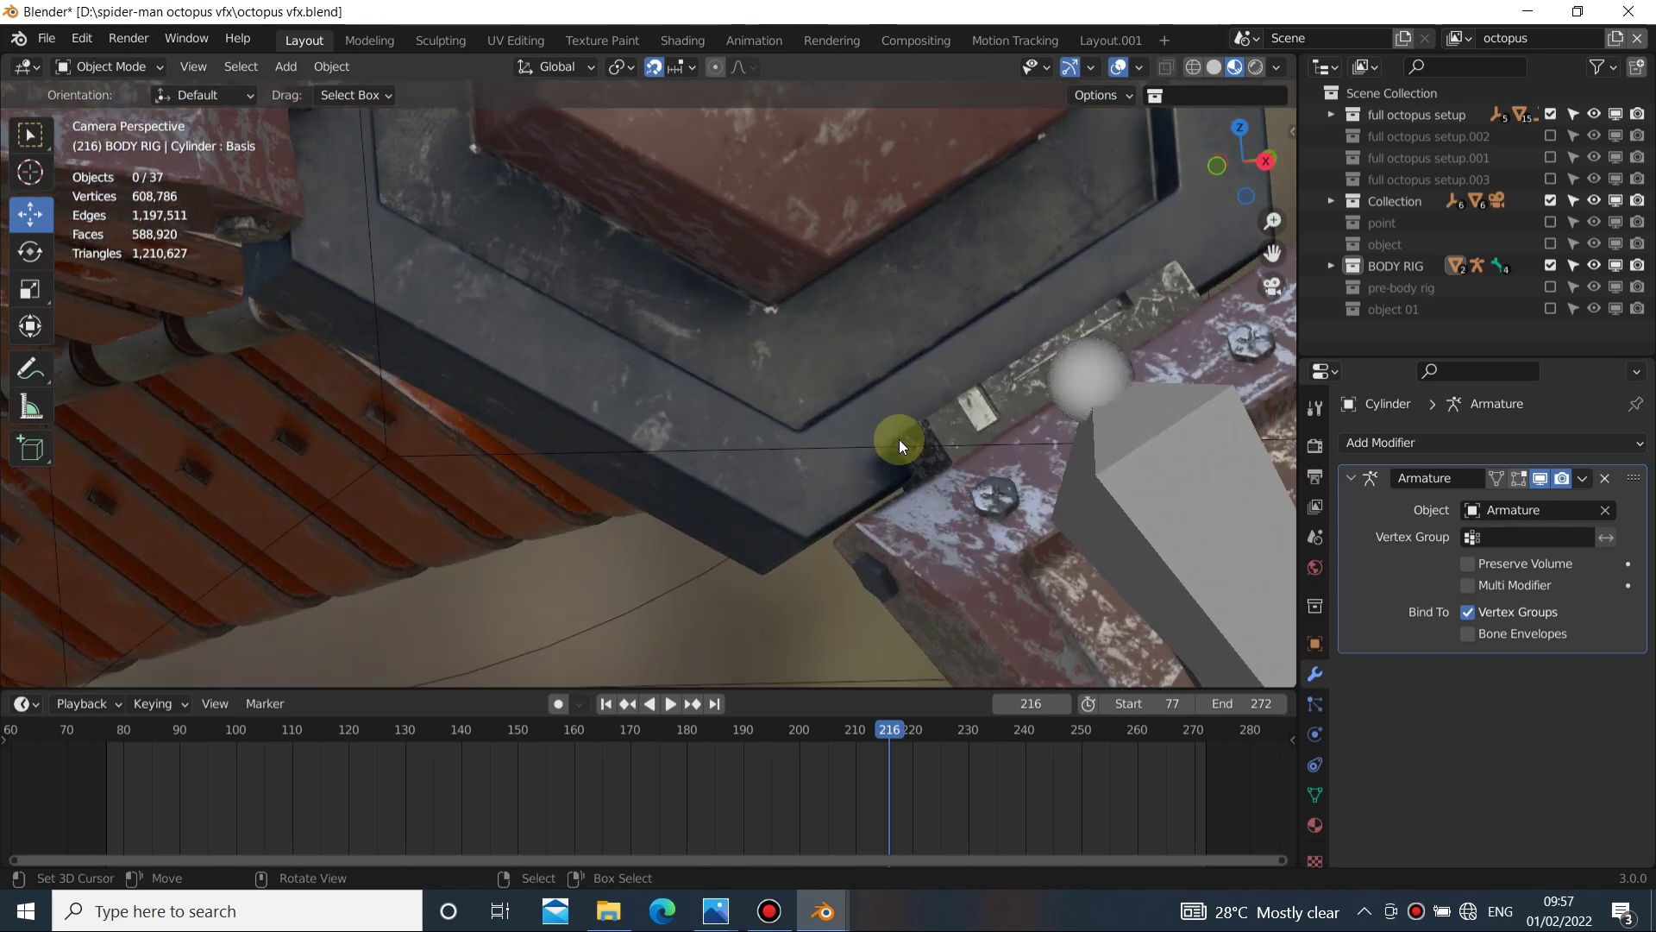
scroll(776, 314, down, 6)
scroll(774, 312, up, 3)
scroll(774, 314, down, 8)
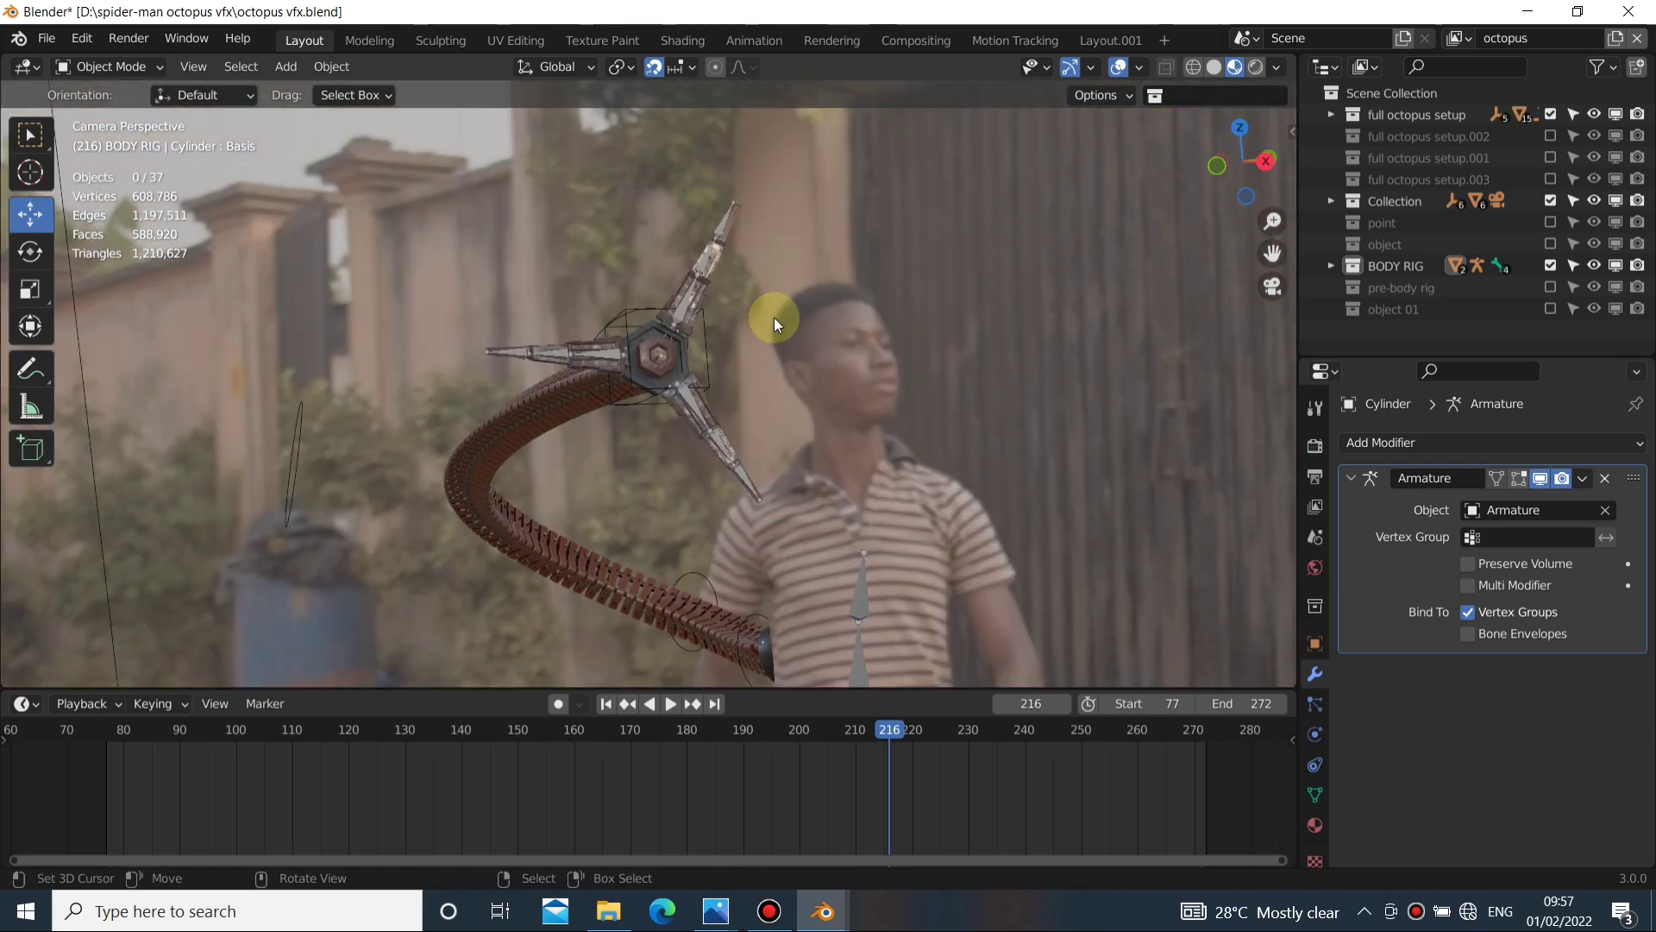
Check the arm and torso armature from outside the camera, and return to the camera view to review the arm's attachment to the body
middle_drag(637, 362, 536, 374)
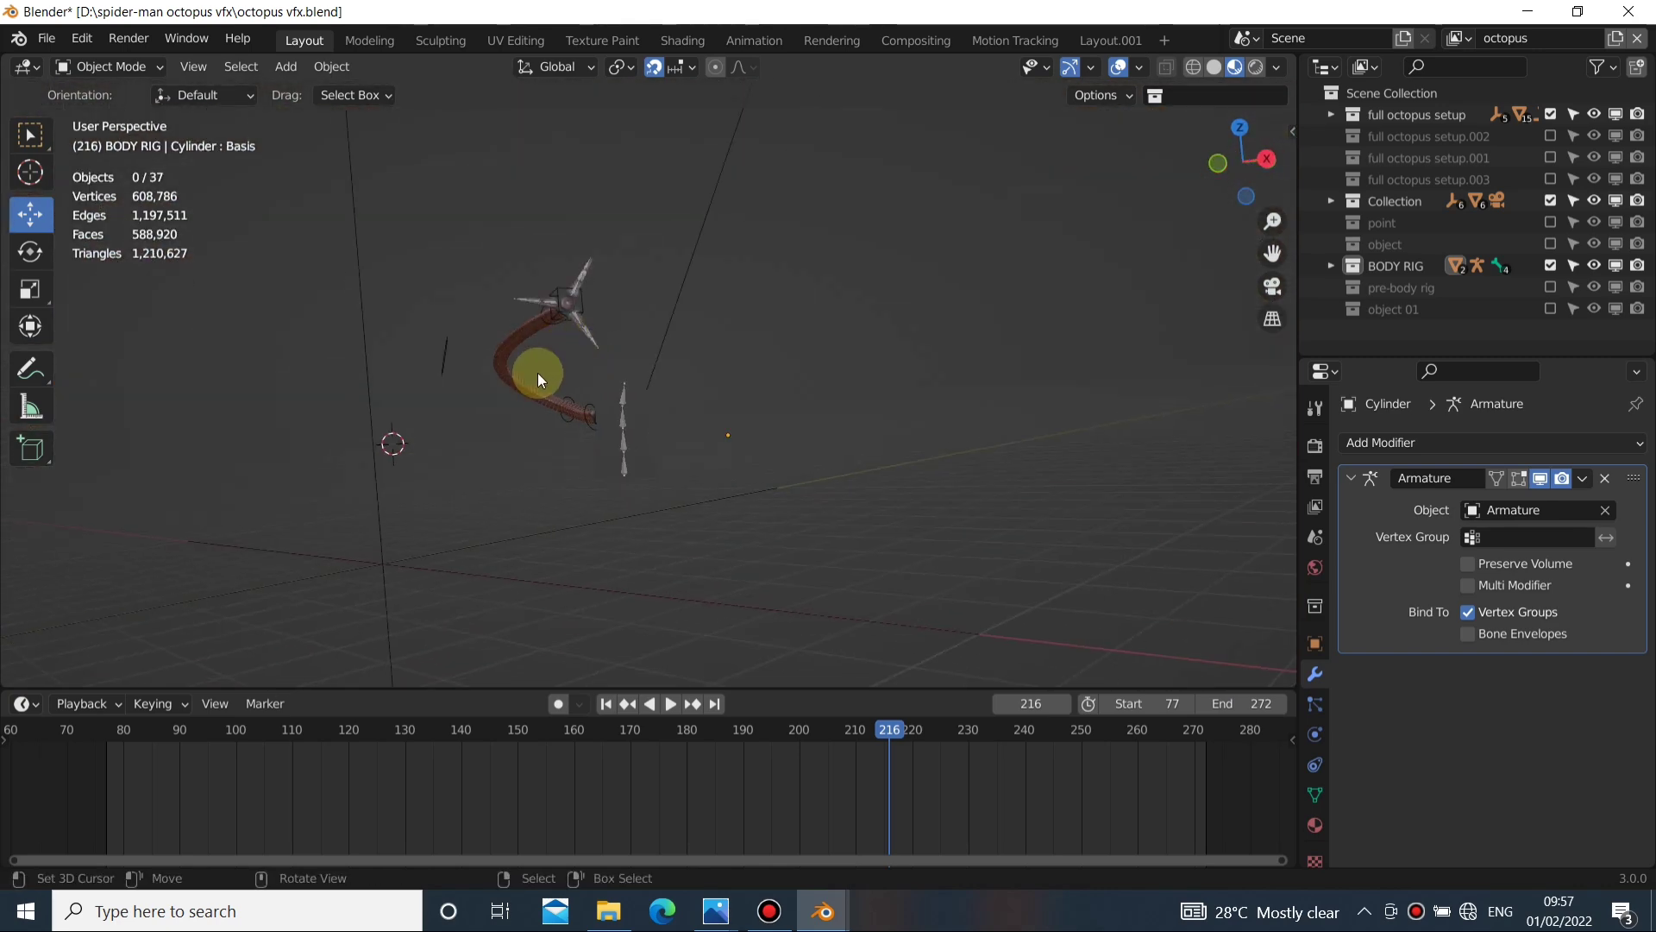
key(KP_0)
scroll(581, 451, up, 4)
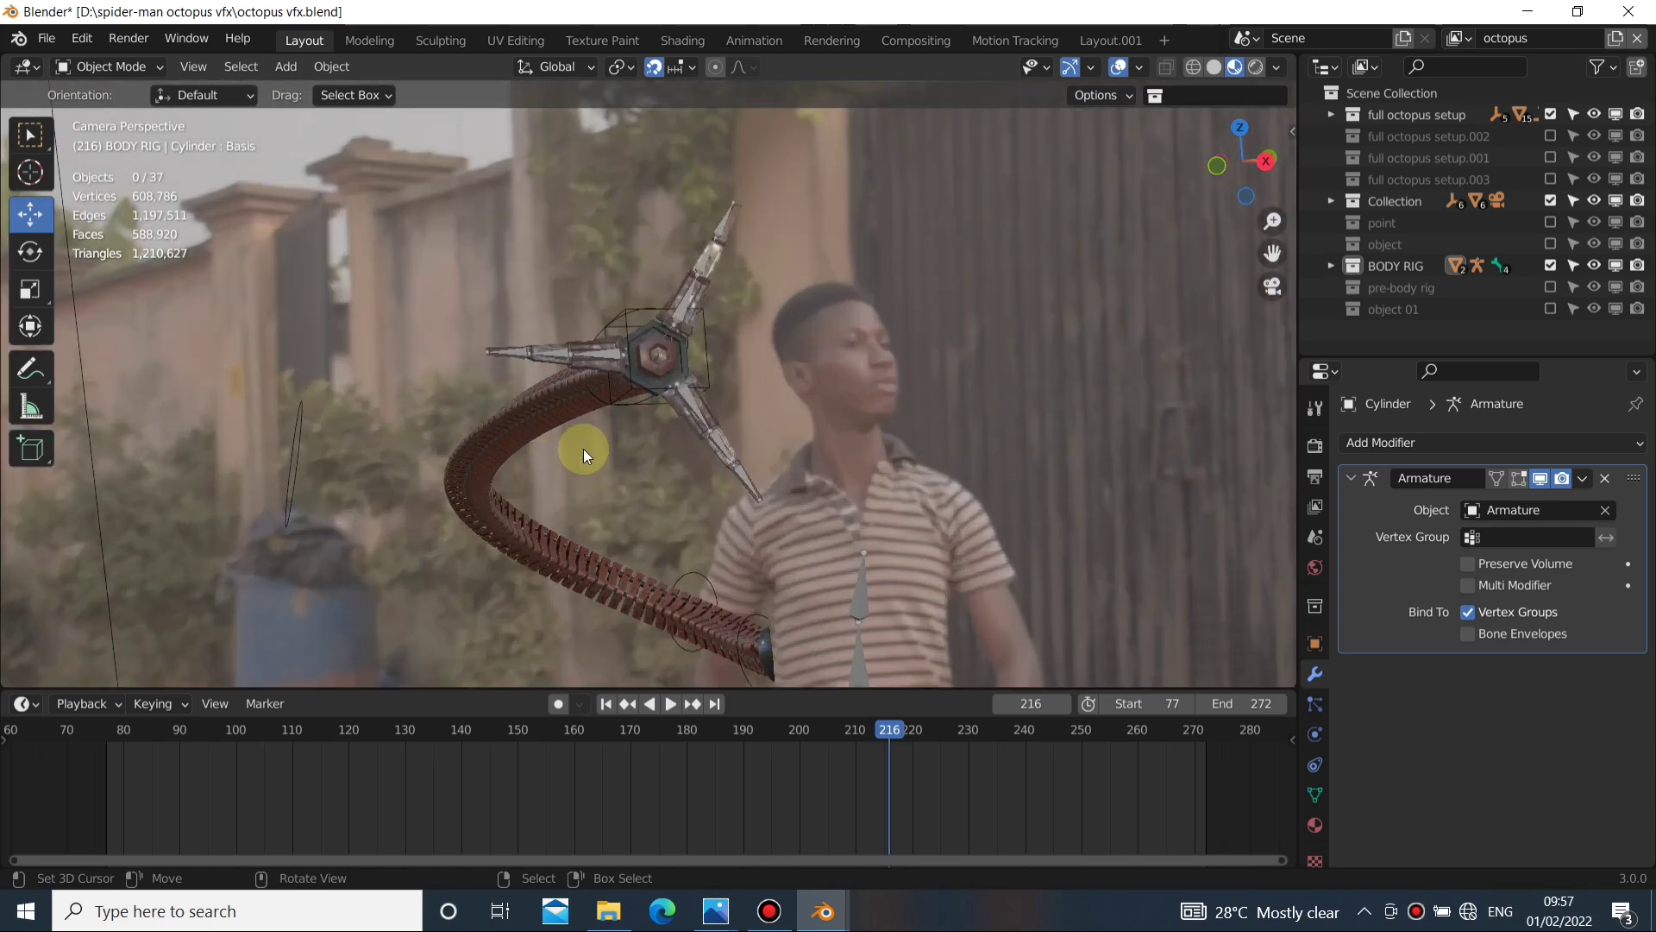
scroll(651, 381, up, 2)
scroll(656, 364, down, 5)
shift+middle_drag(670, 407, 671, 364)
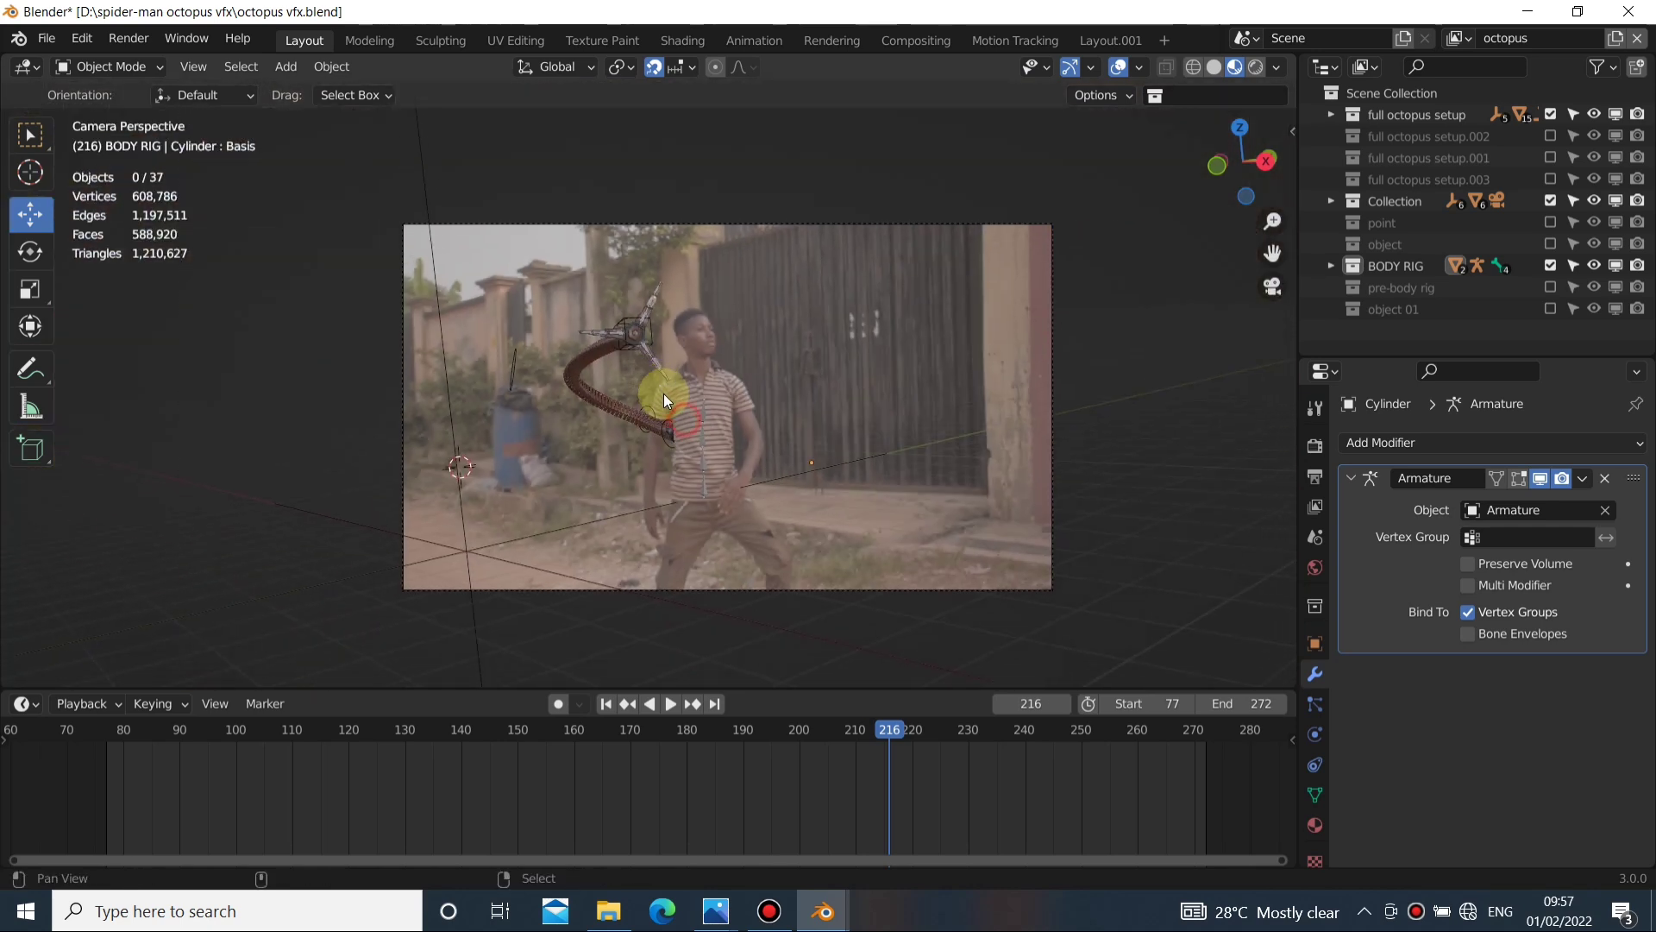
scroll(632, 422, up, 5)
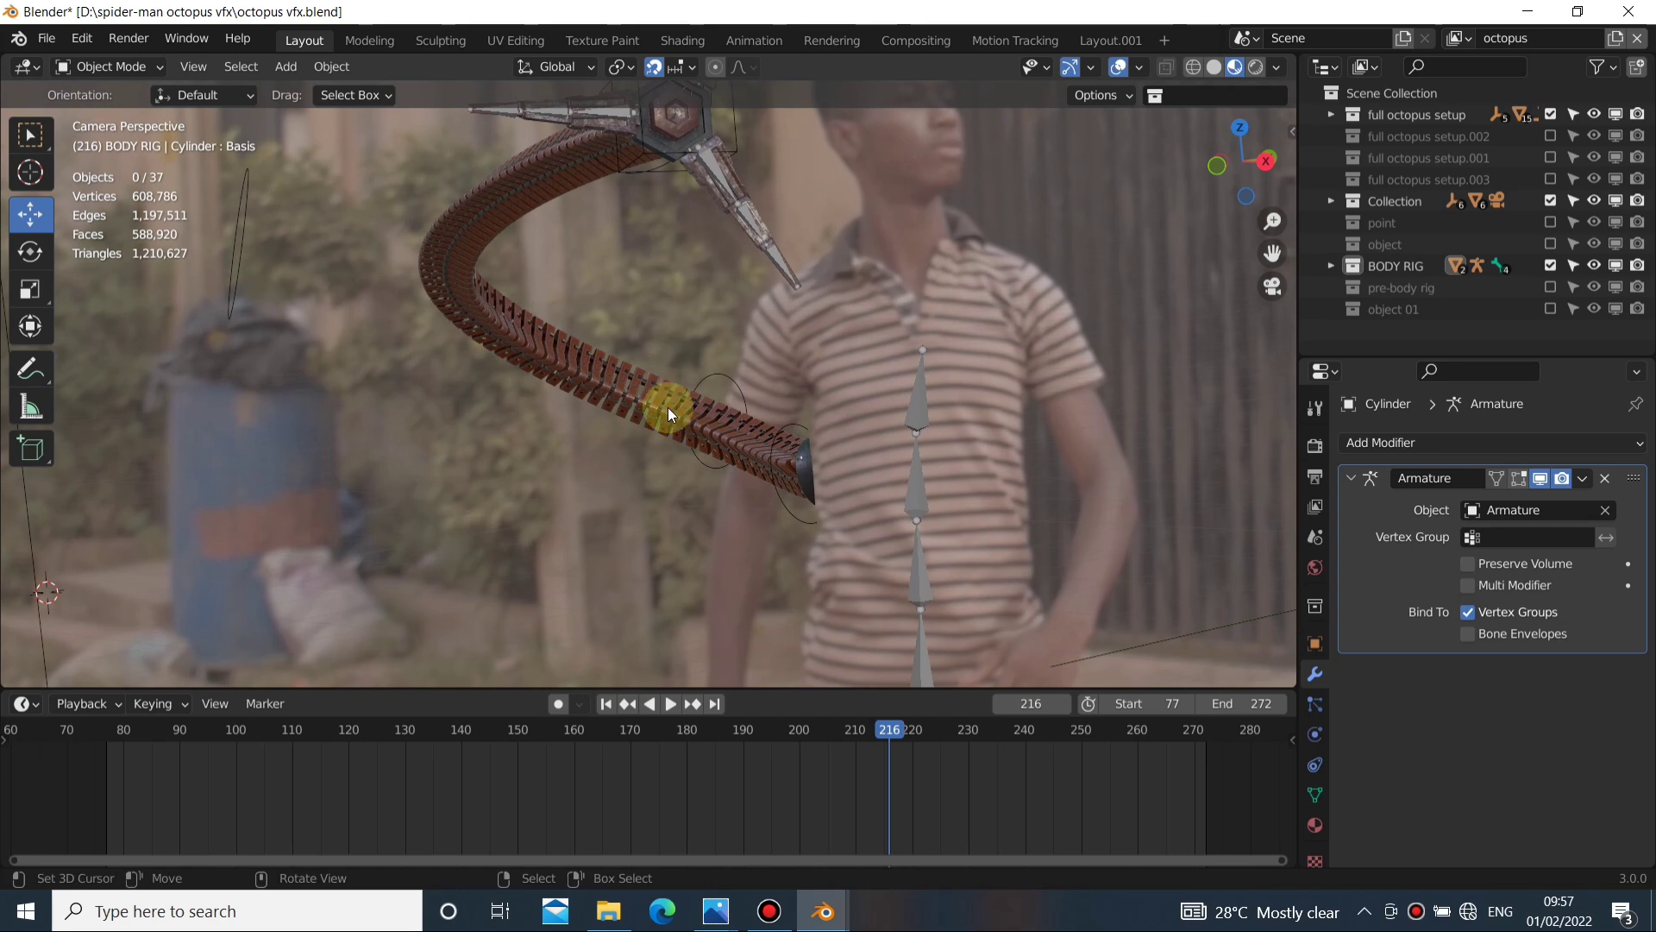
click(763, 895)
click(806, 587)
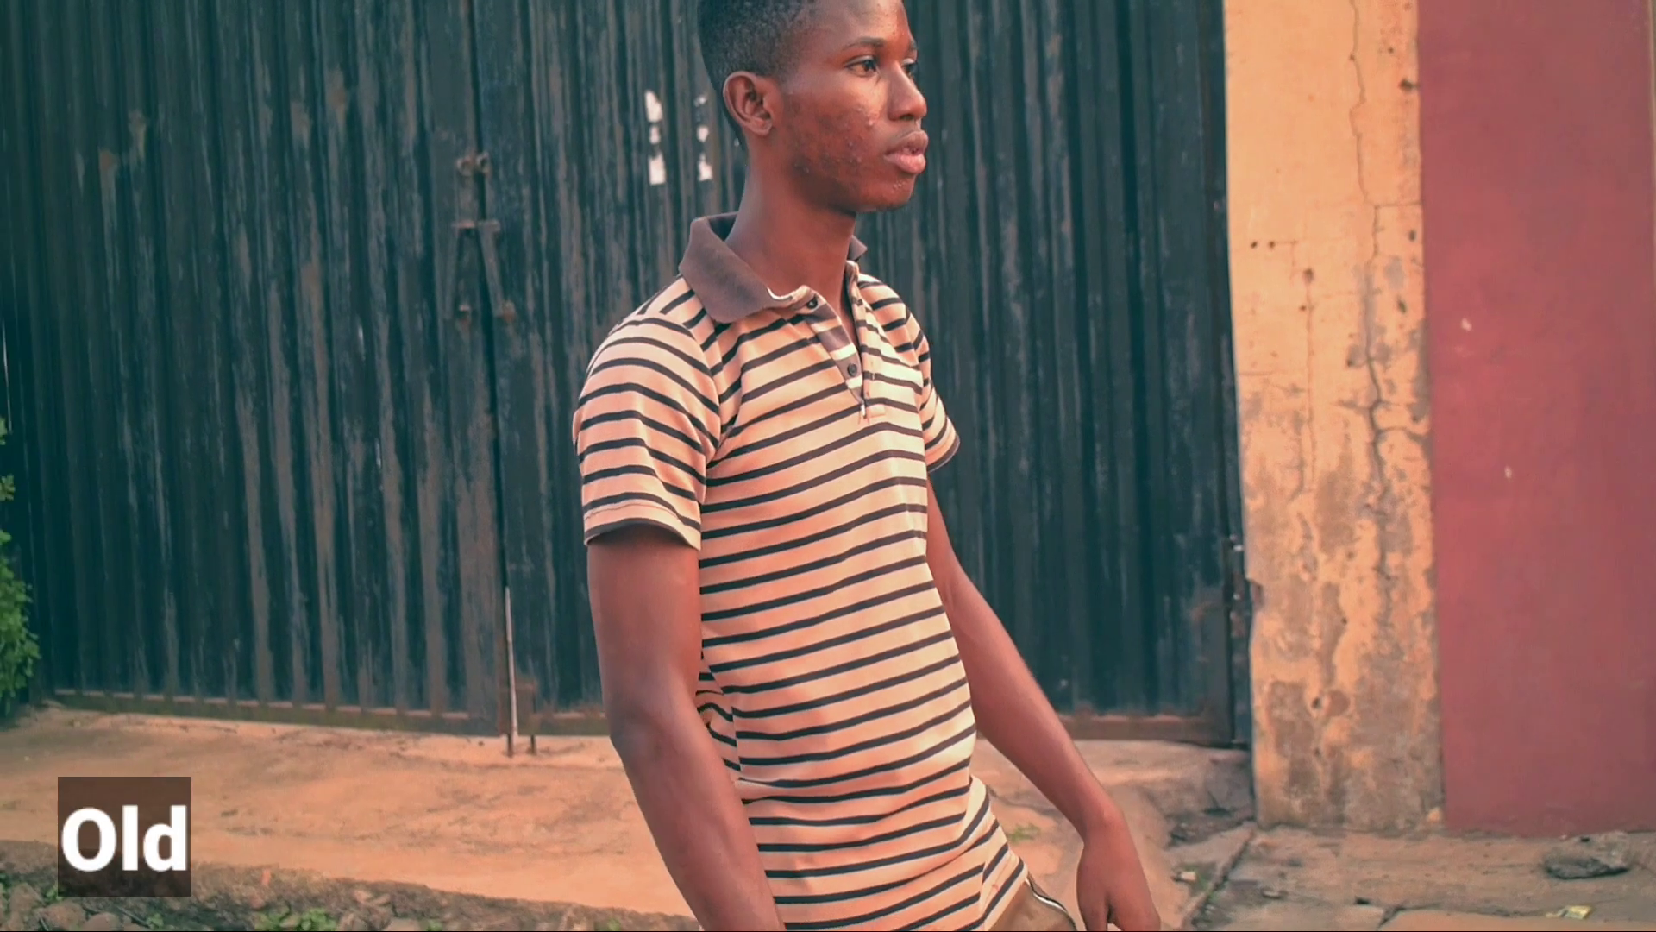